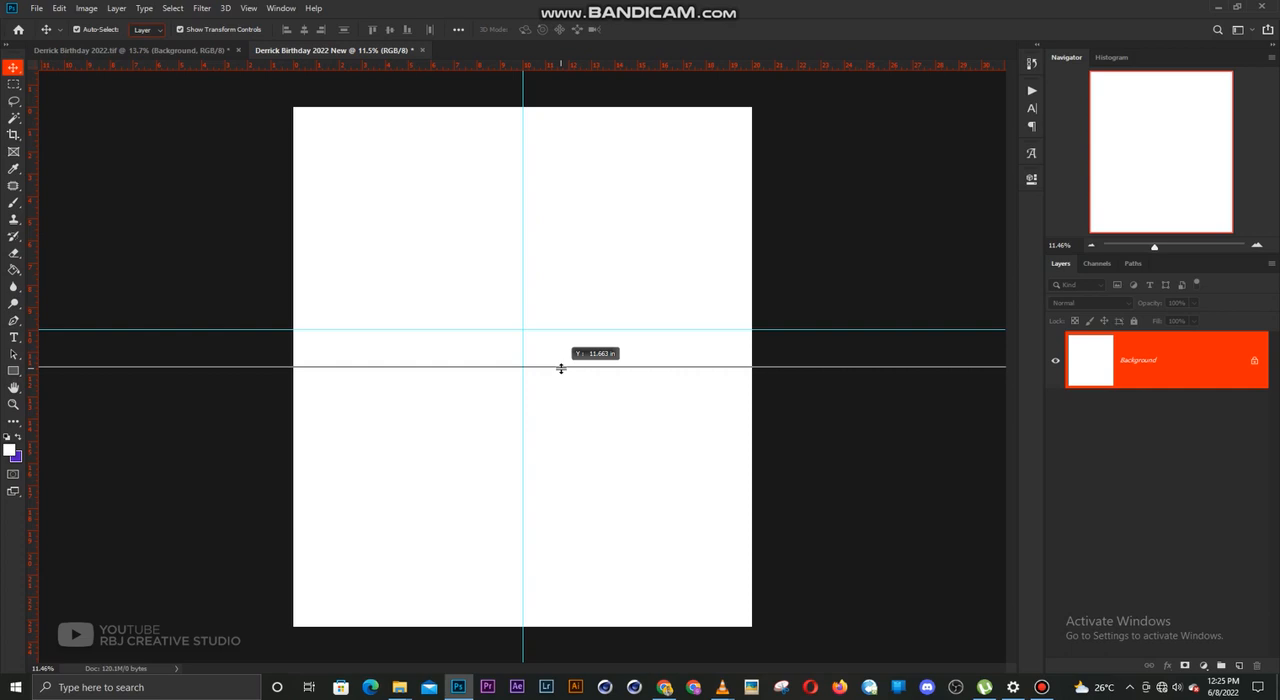
Place the horizontal guide at the vertical centre of the canvas, at about 11.66 in
drag(561, 369, 564, 366)
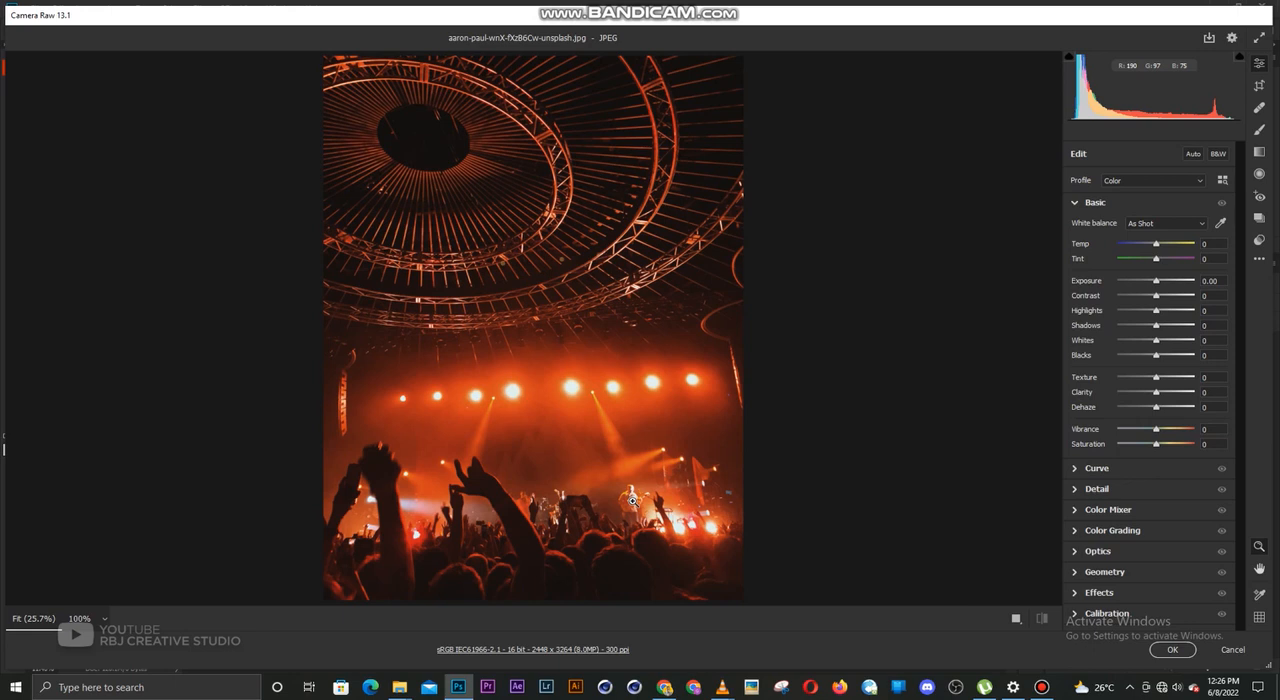
Place the orange concert crowd photo in the document and scale it to about 245% so it spans the canvas width
click(1172, 650)
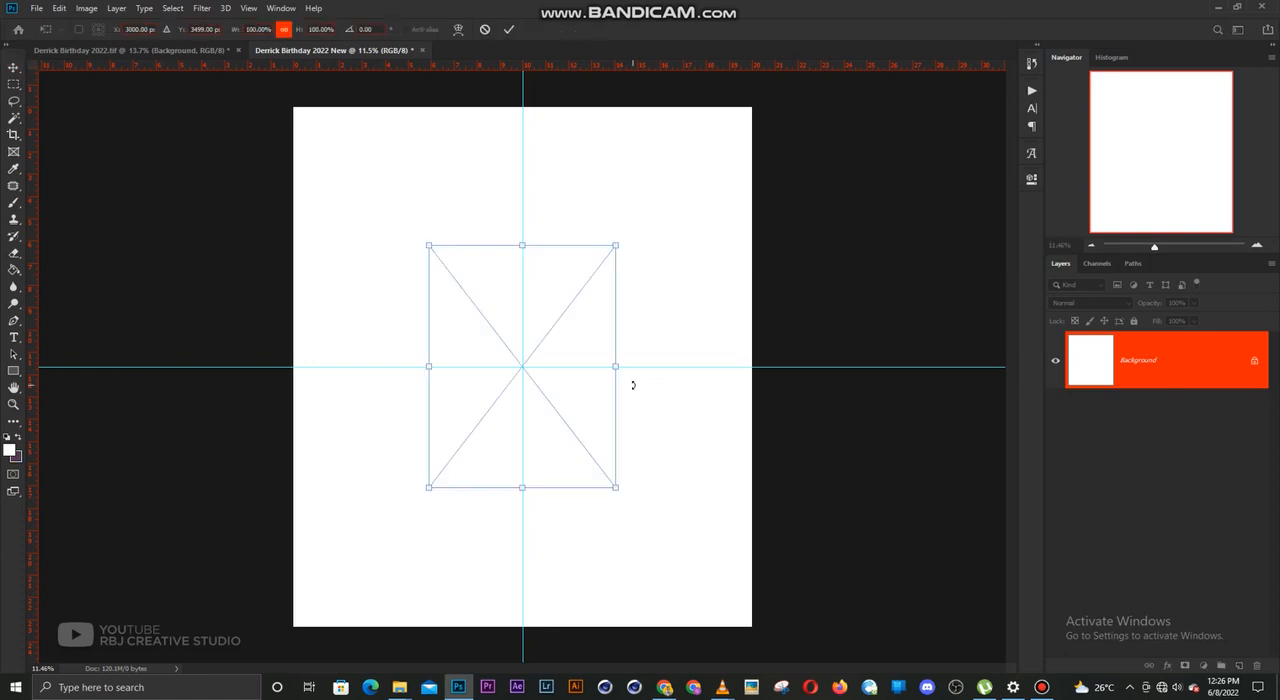
drag(616, 368, 753, 368)
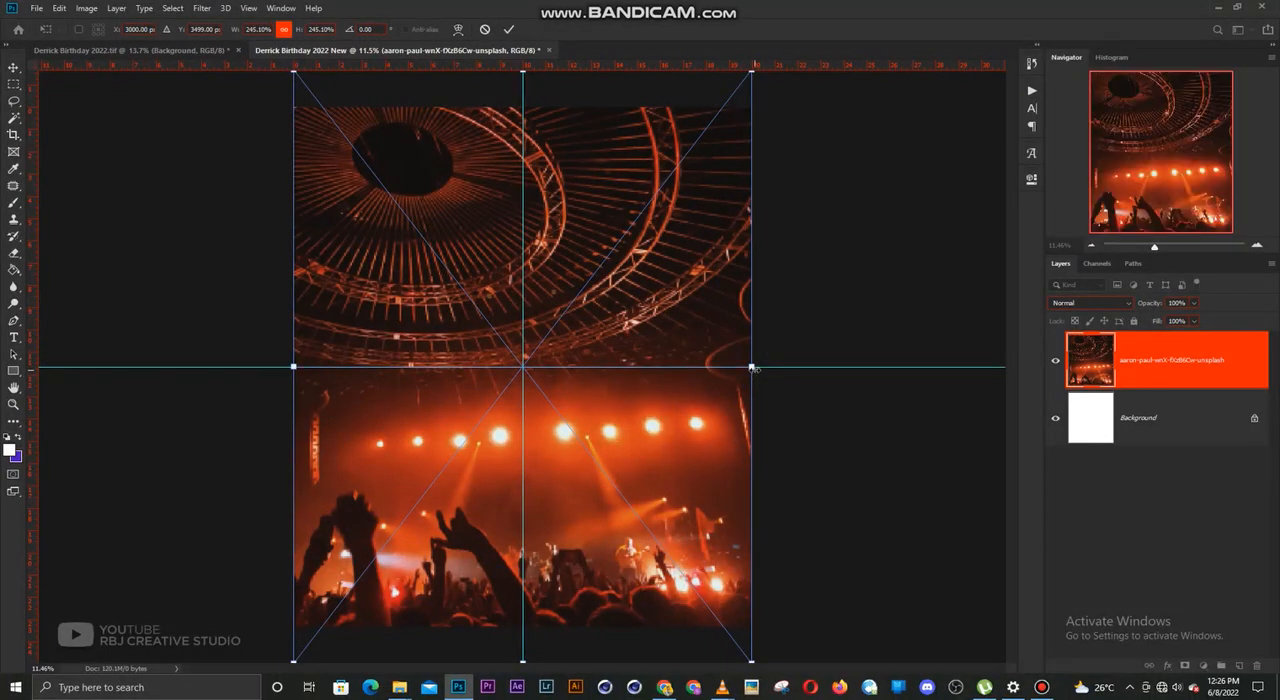
key(Return)
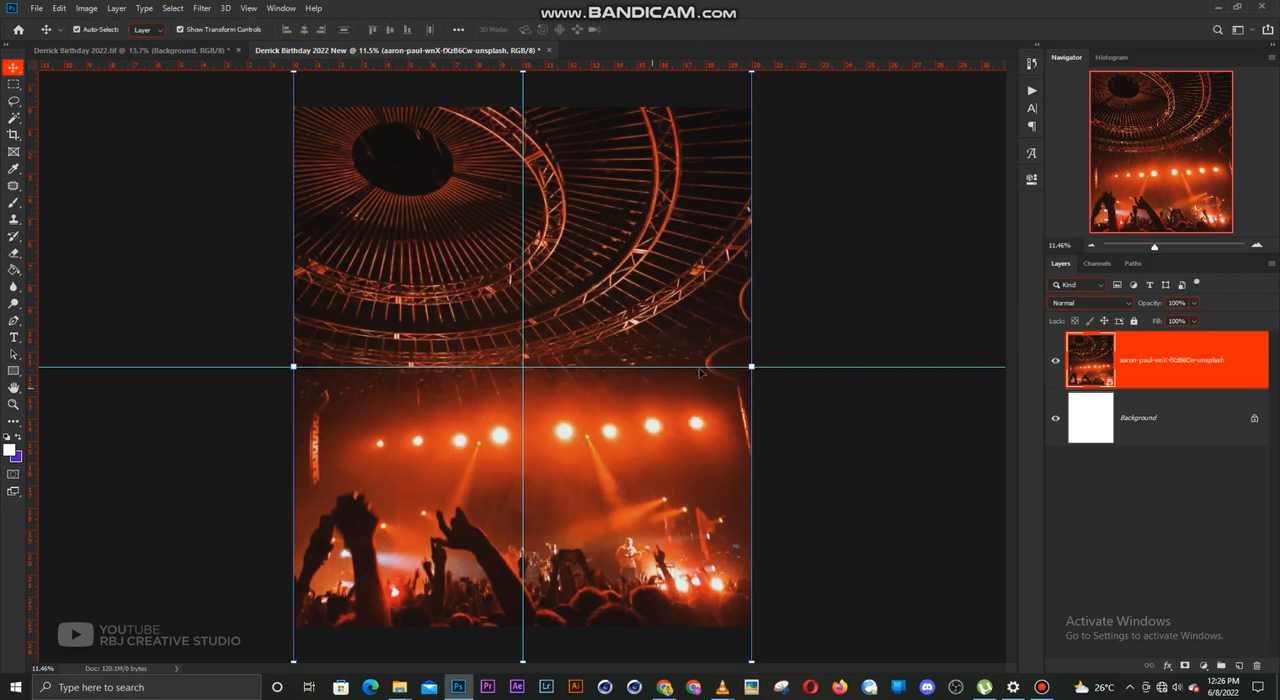
click(918, 401)
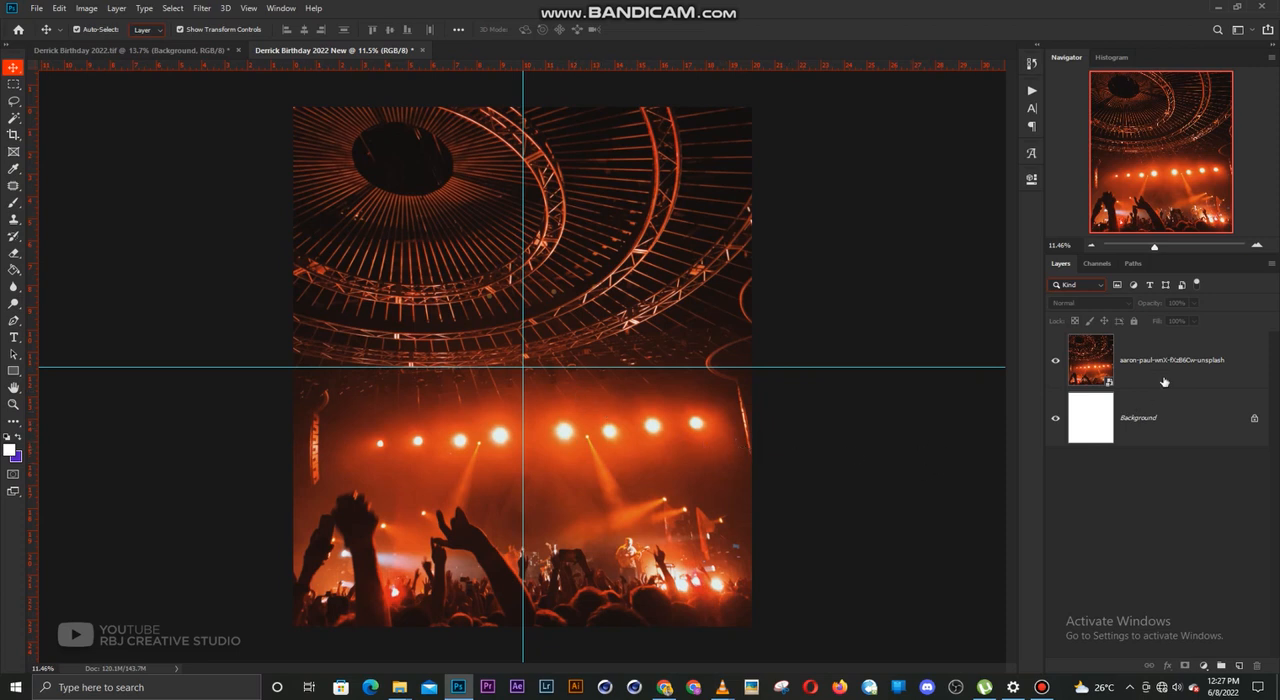
Add a Gradient Map adjustment layer above the concert photo and apply the Black, White gradient preset
click(1200, 367)
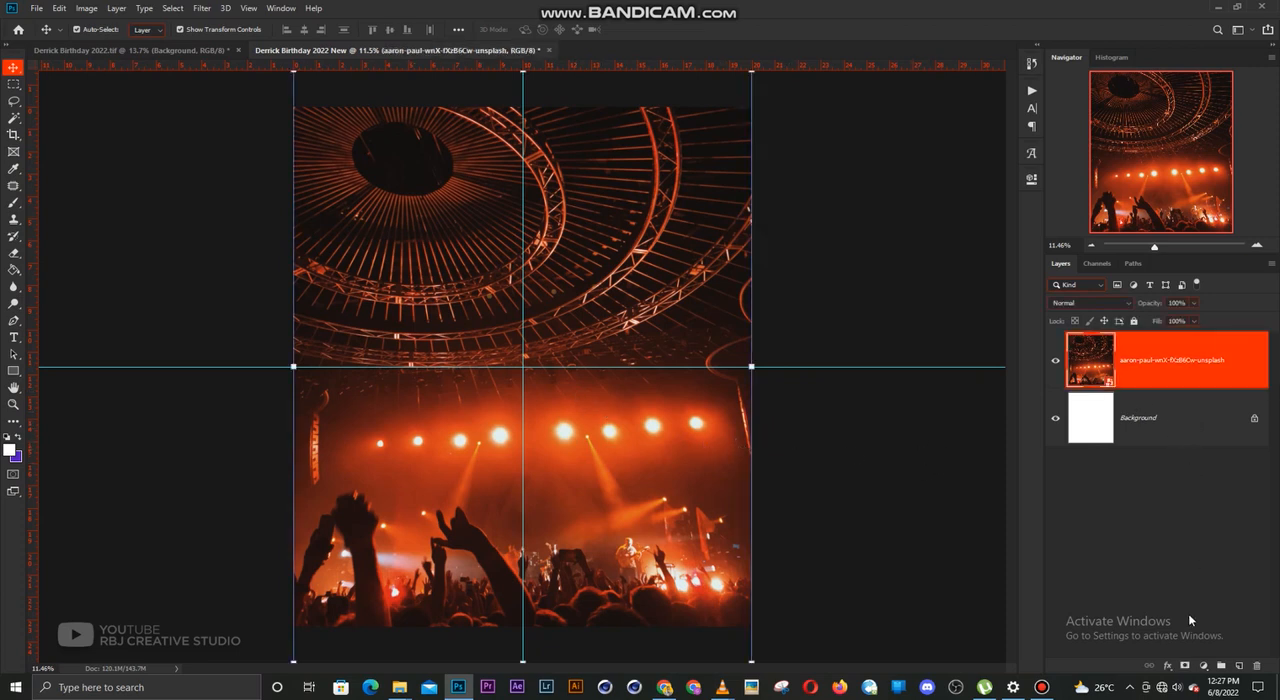
click(1204, 668)
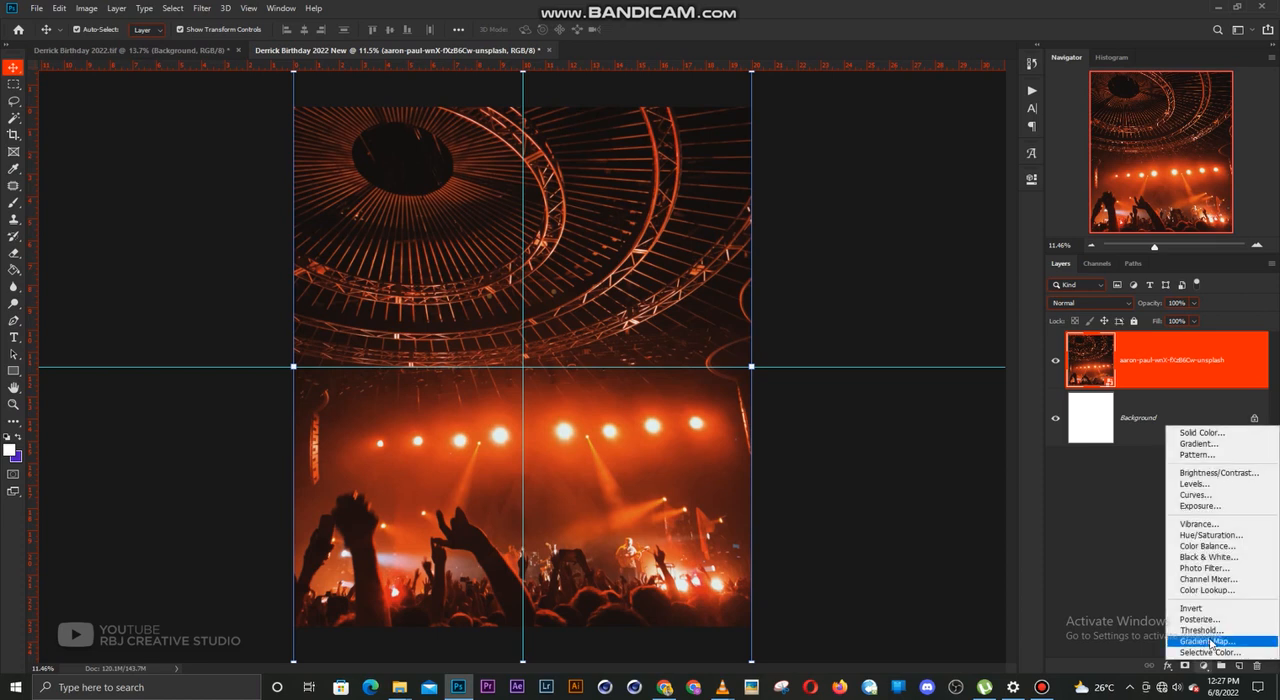
click(1212, 641)
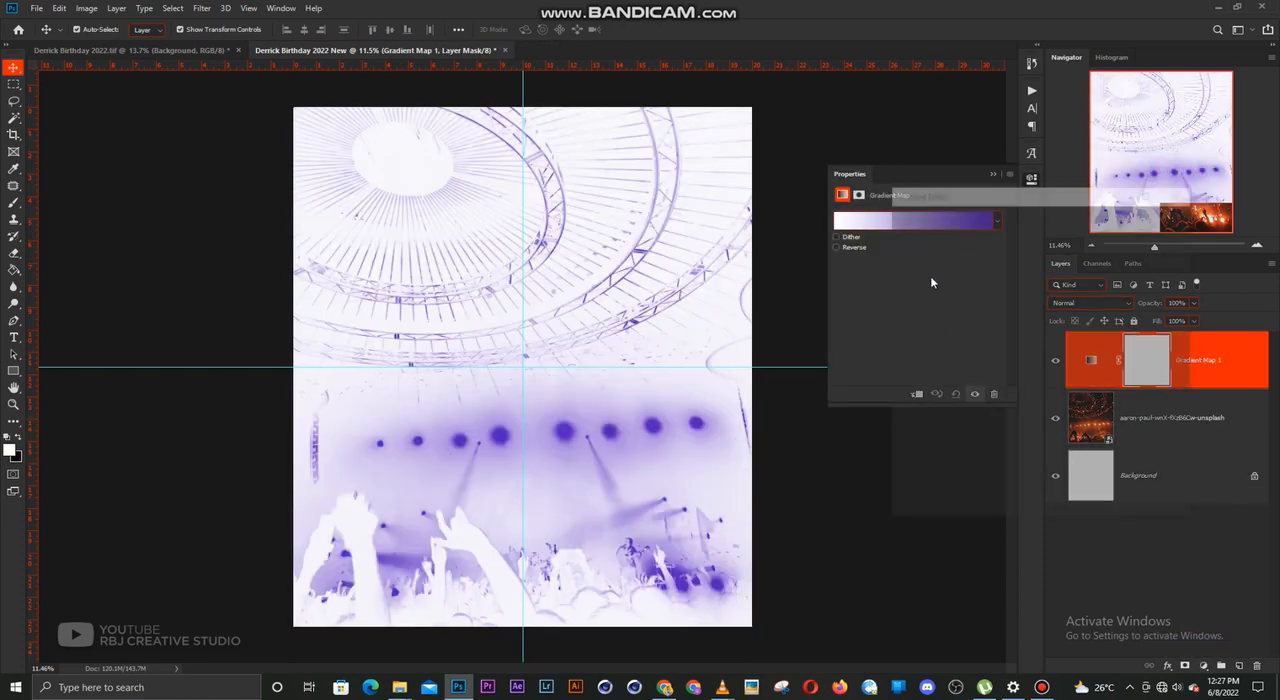
click(912, 220)
click(954, 236)
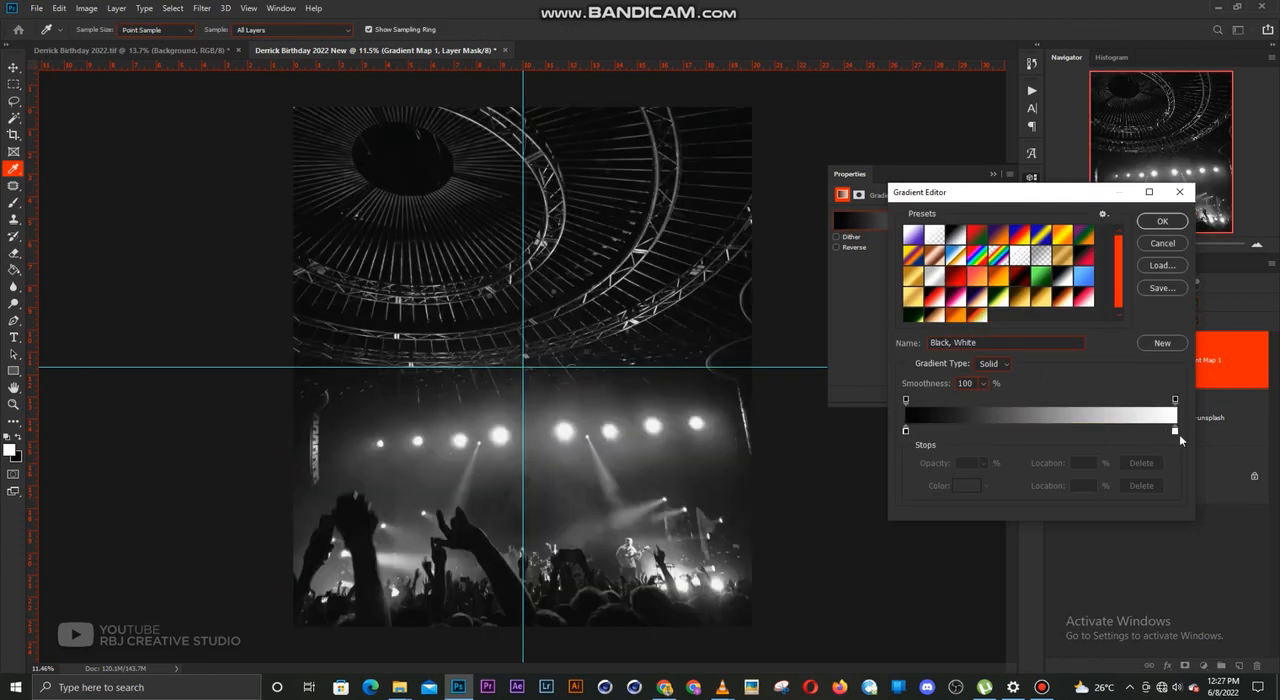
Move the gradient's black stop to 6% and add a dark grey stop coloured 272727 at 35%
click(1176, 431)
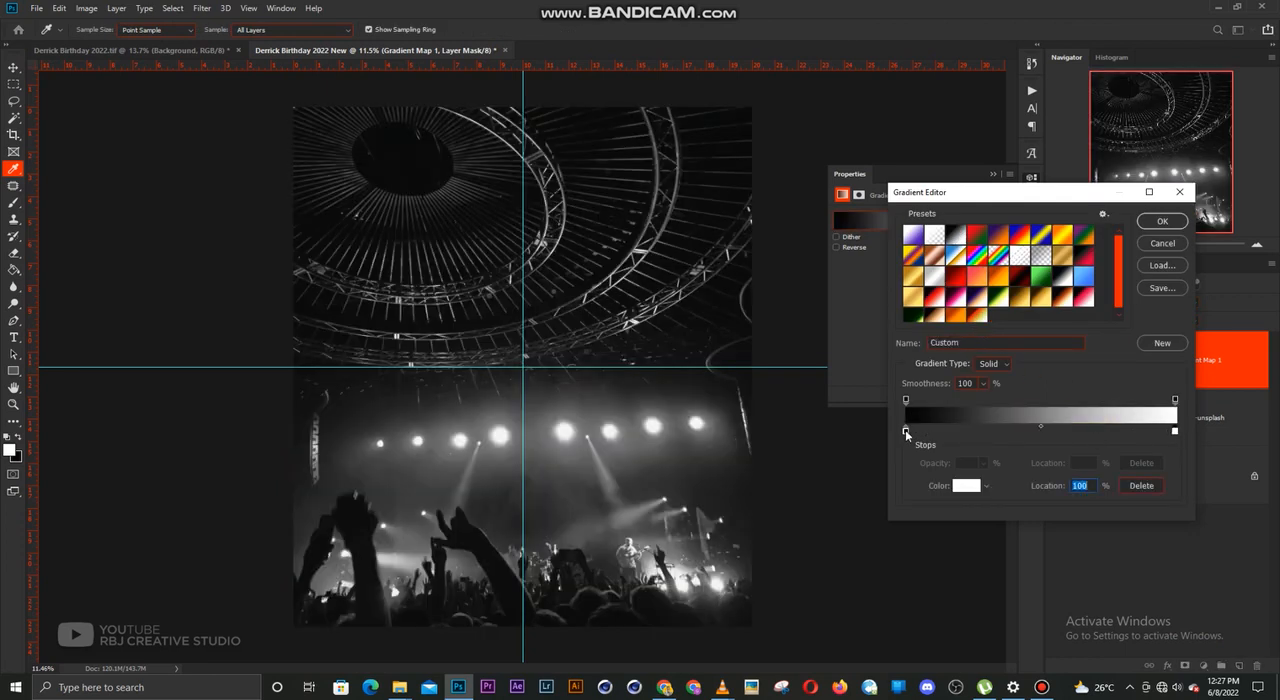
mouse_move(905, 430)
mouse_down()
mouse_move(993, 432)
mouse_move(920, 432)
mouse_up()
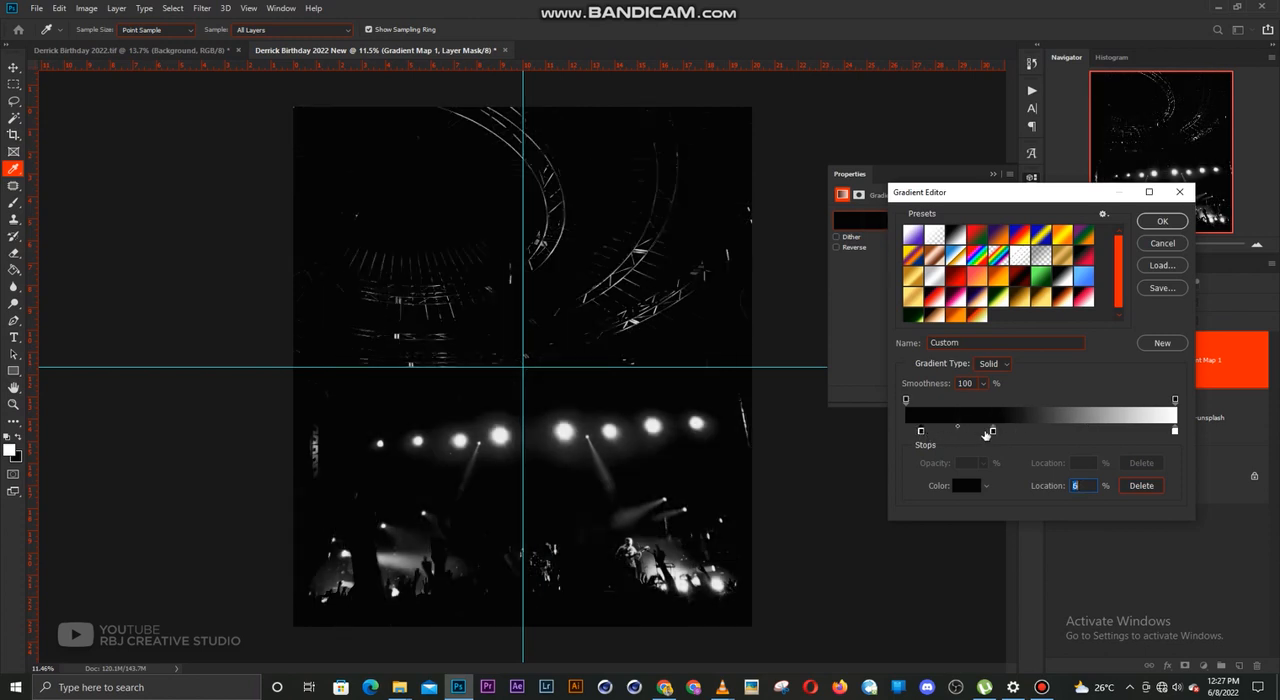
click(993, 431)
click(967, 485)
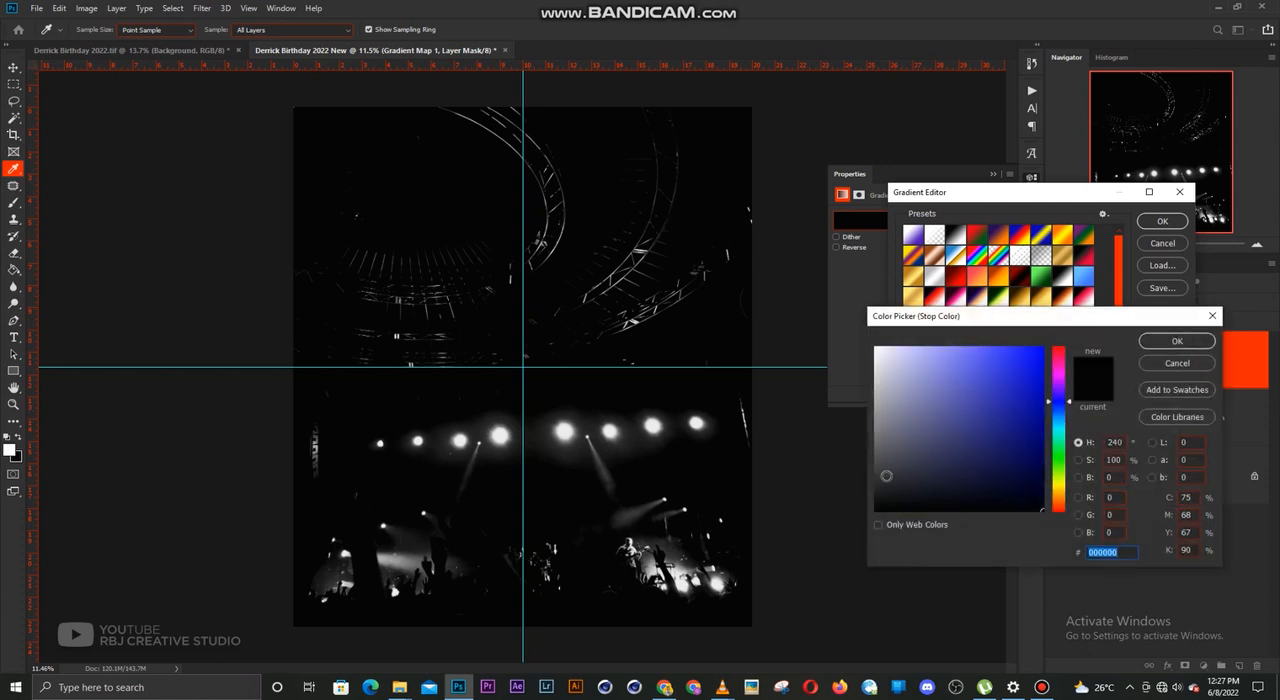
drag(855, 483, 857, 488)
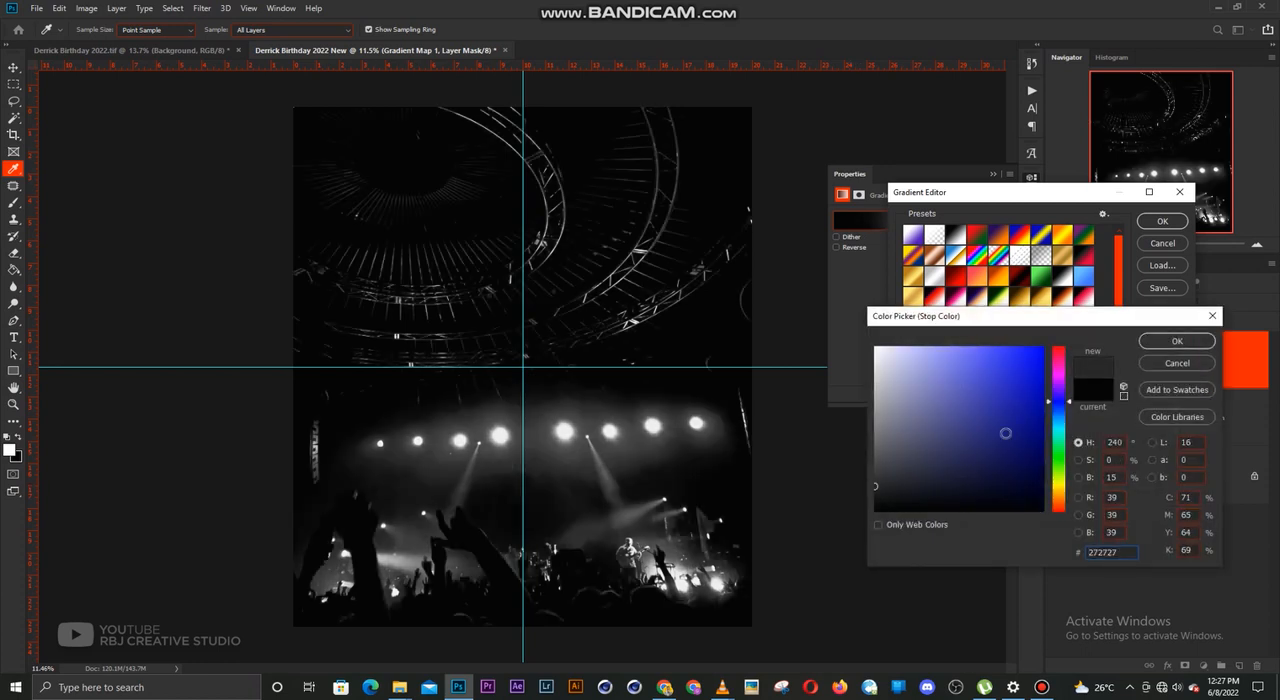
click(1162, 343)
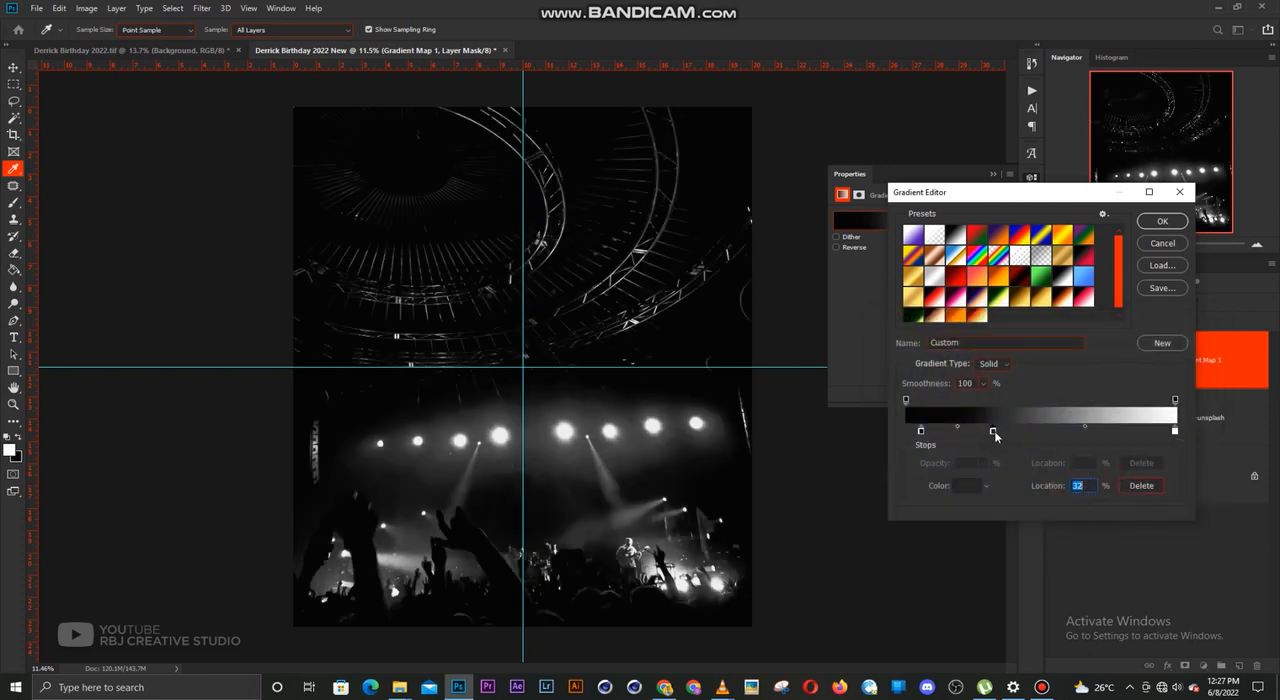
drag(995, 436, 997, 436)
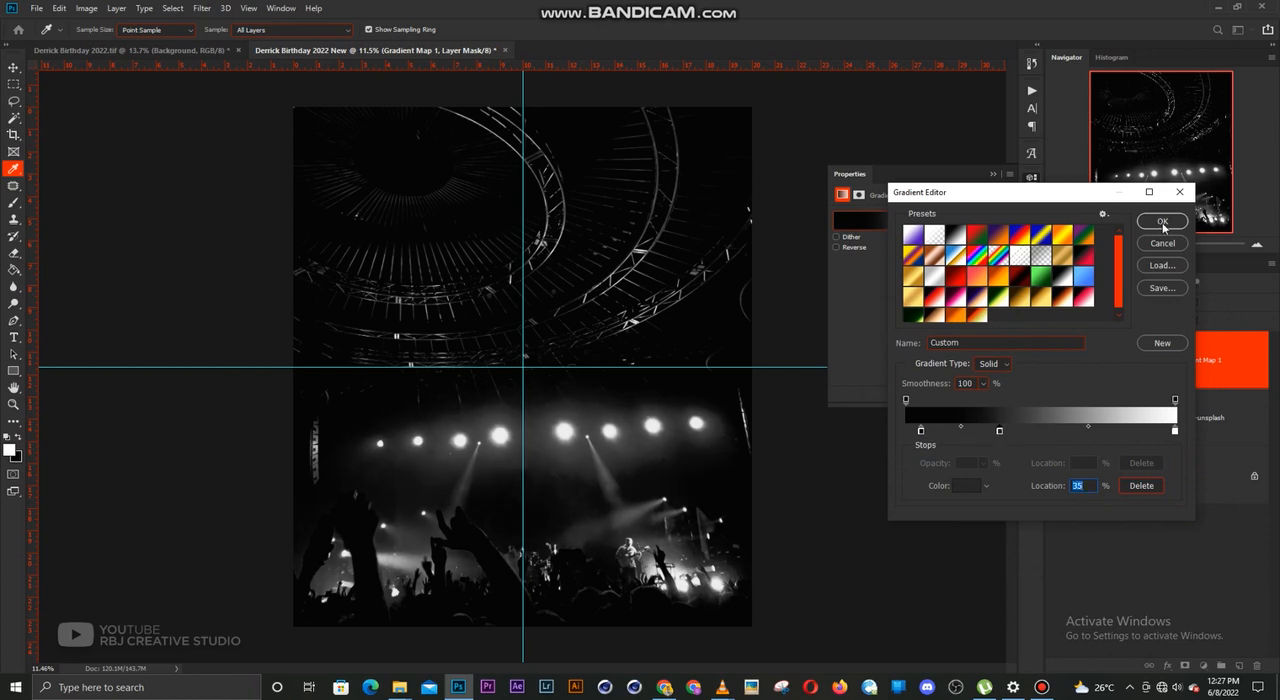
click(1162, 222)
click(1031, 178)
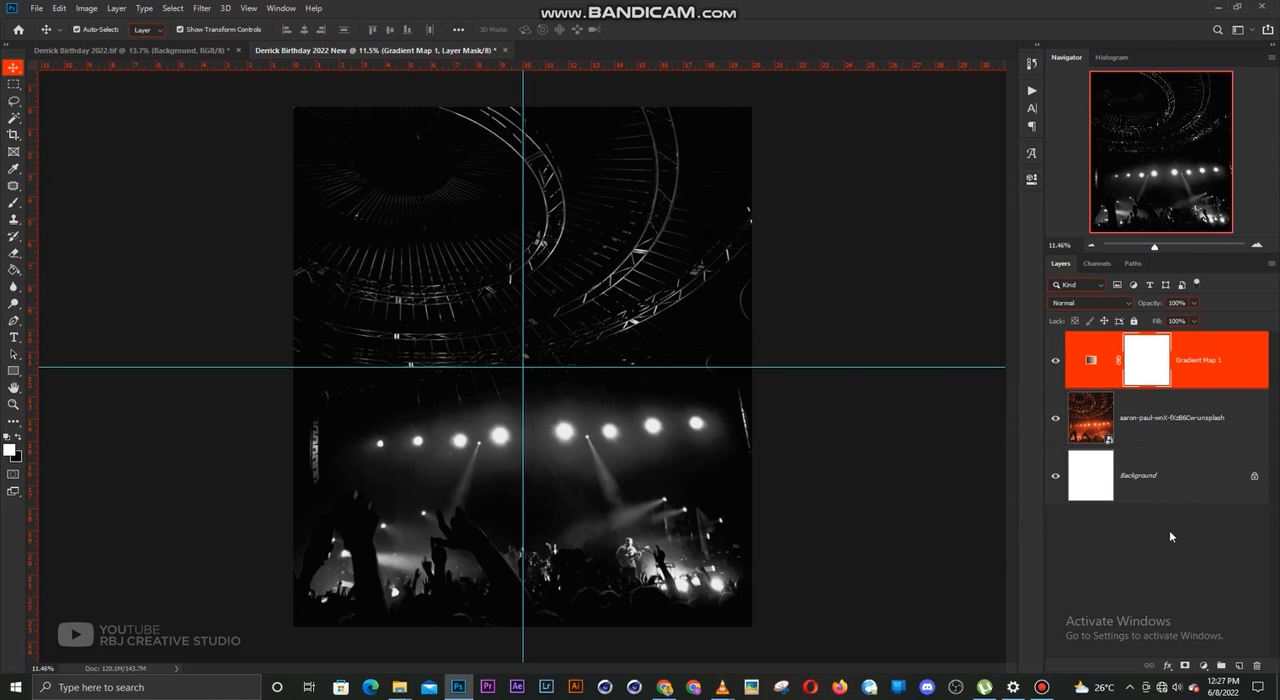
Lock the concert photo layer and draw a black rectangle about 6176 × 7112 px over the whole canvas, above the gradient map
click(1176, 420)
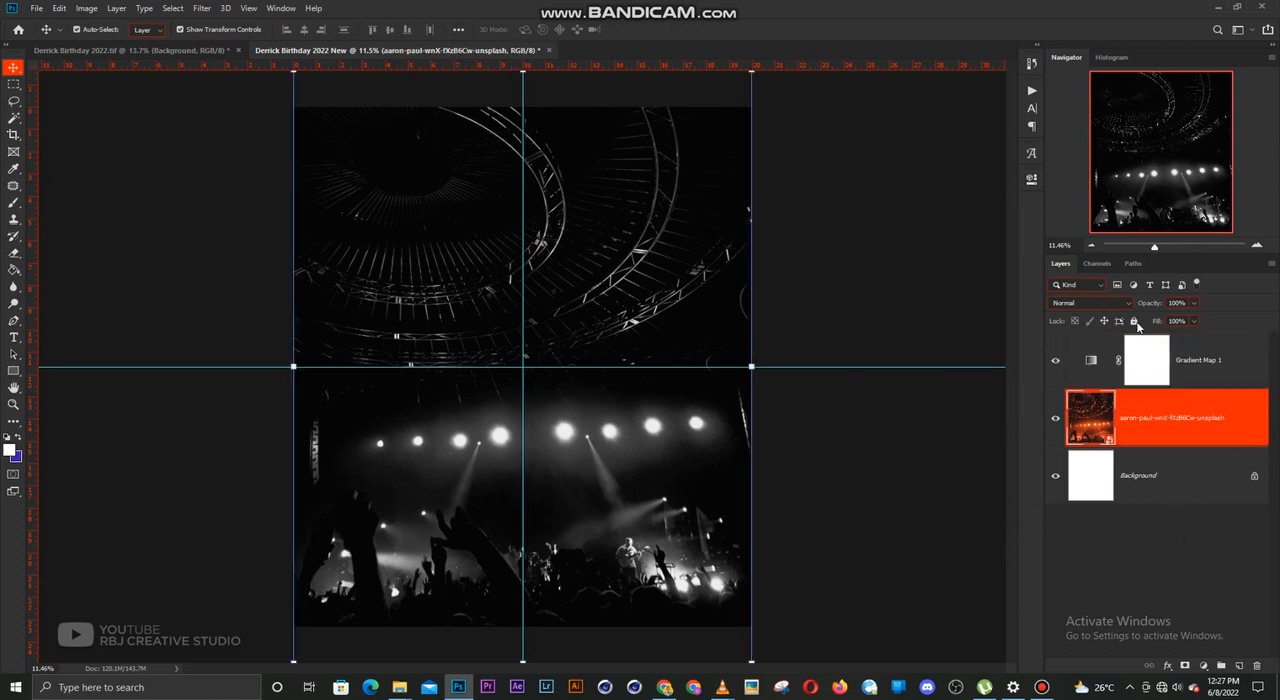
click(1134, 321)
click(1197, 358)
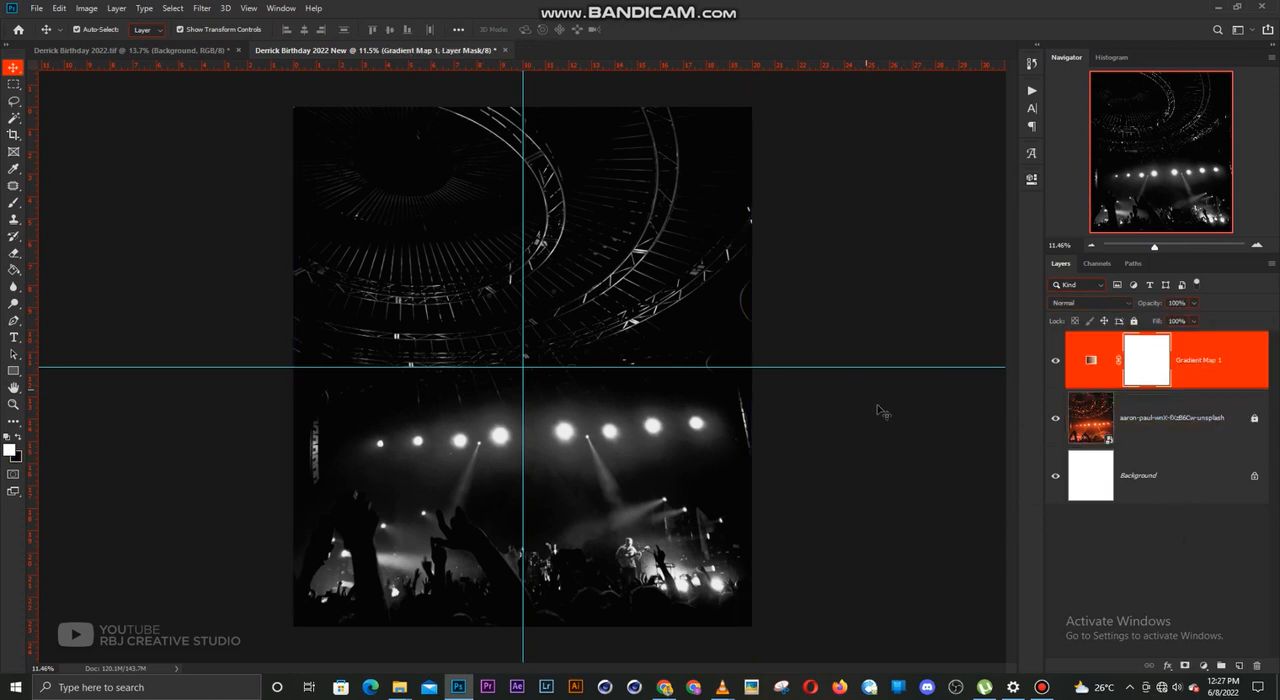
click(21, 437)
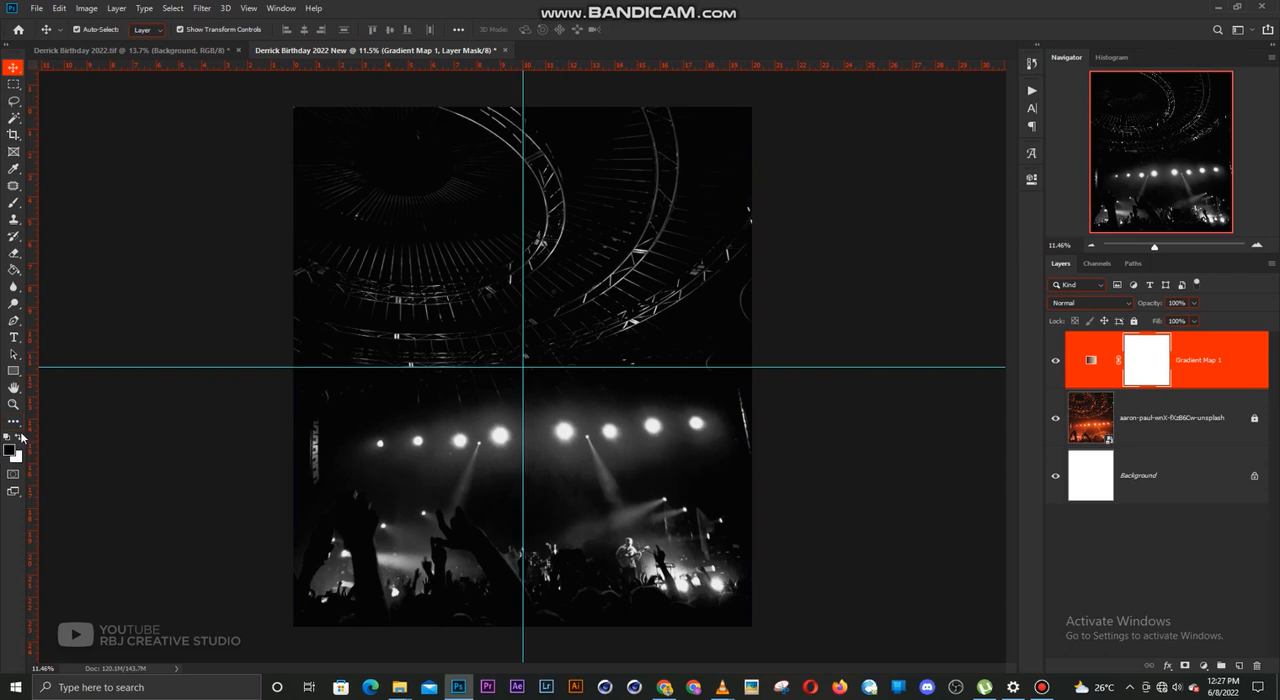
click(13, 371)
drag(286, 103, 755, 628)
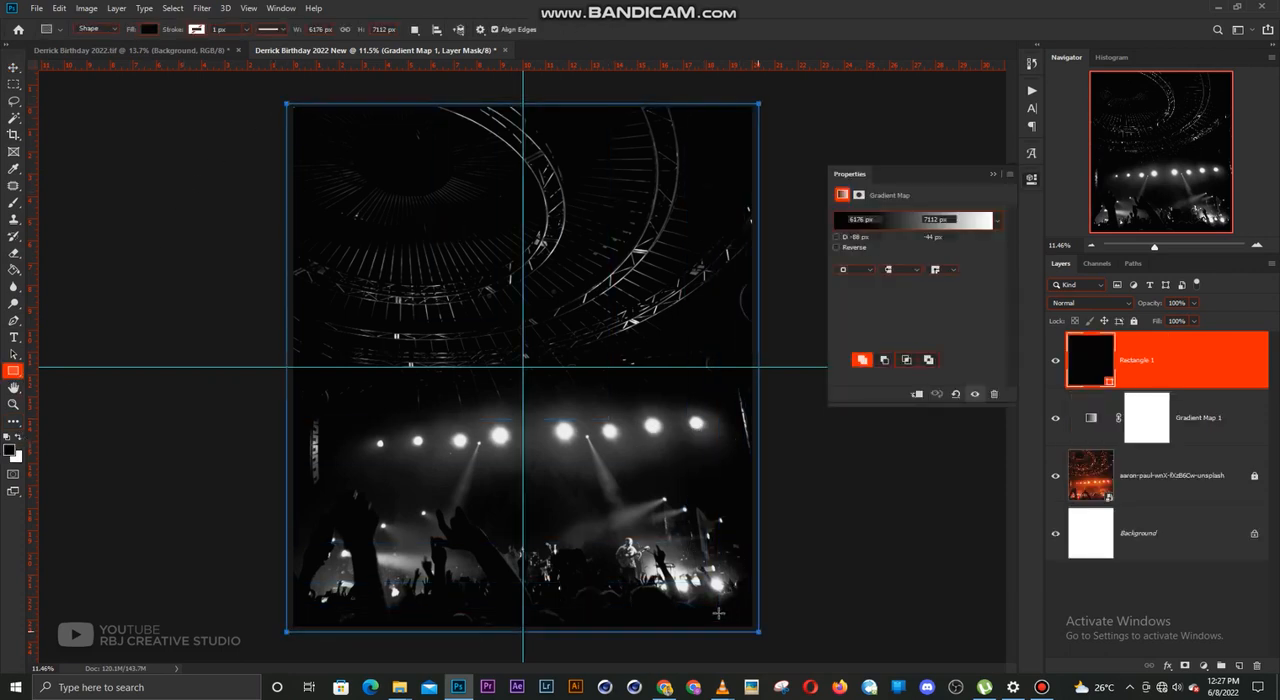
key(v)
click(993, 175)
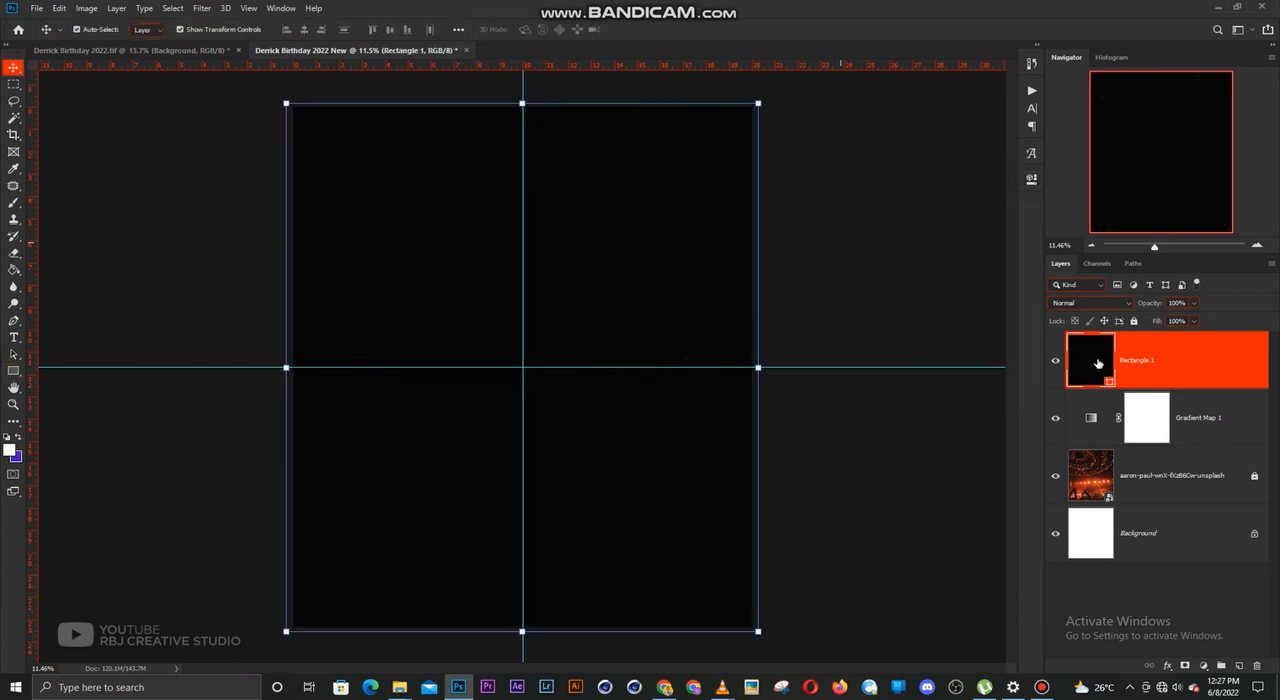
Lower the black rectangle's opacity to 72% and lock its layer
click(1194, 304)
drag(1175, 320, 1171, 317)
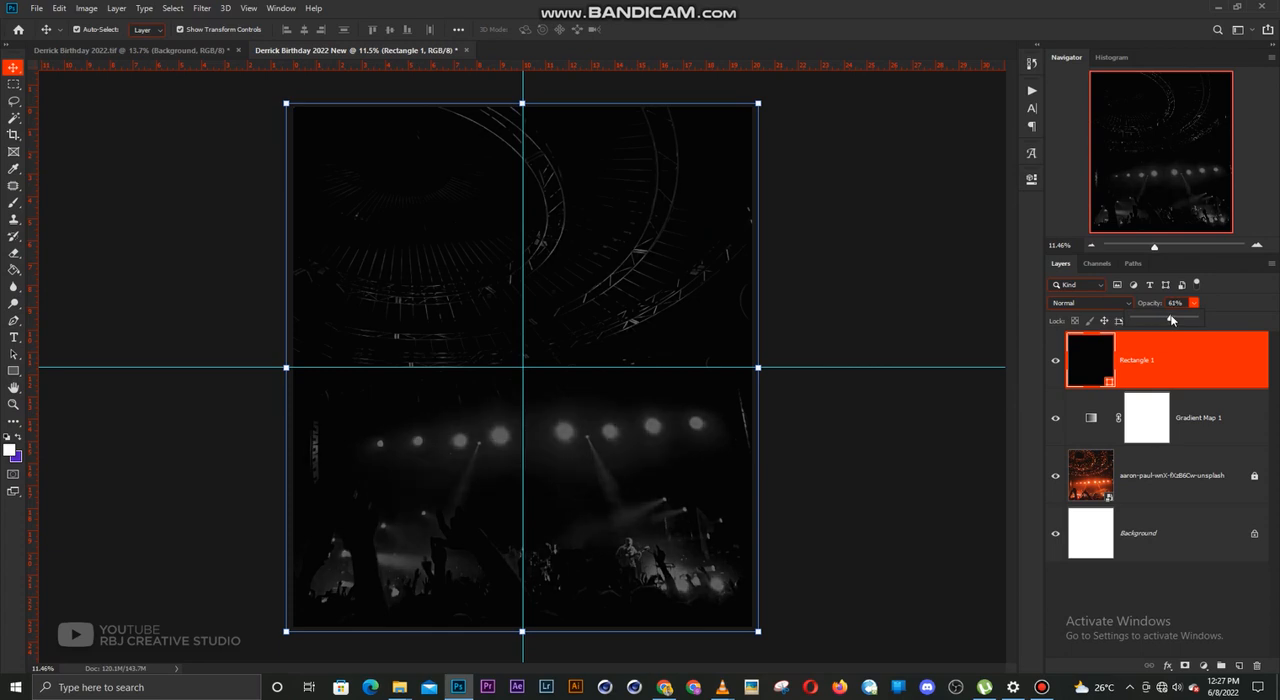
drag(1178, 318, 1178, 319)
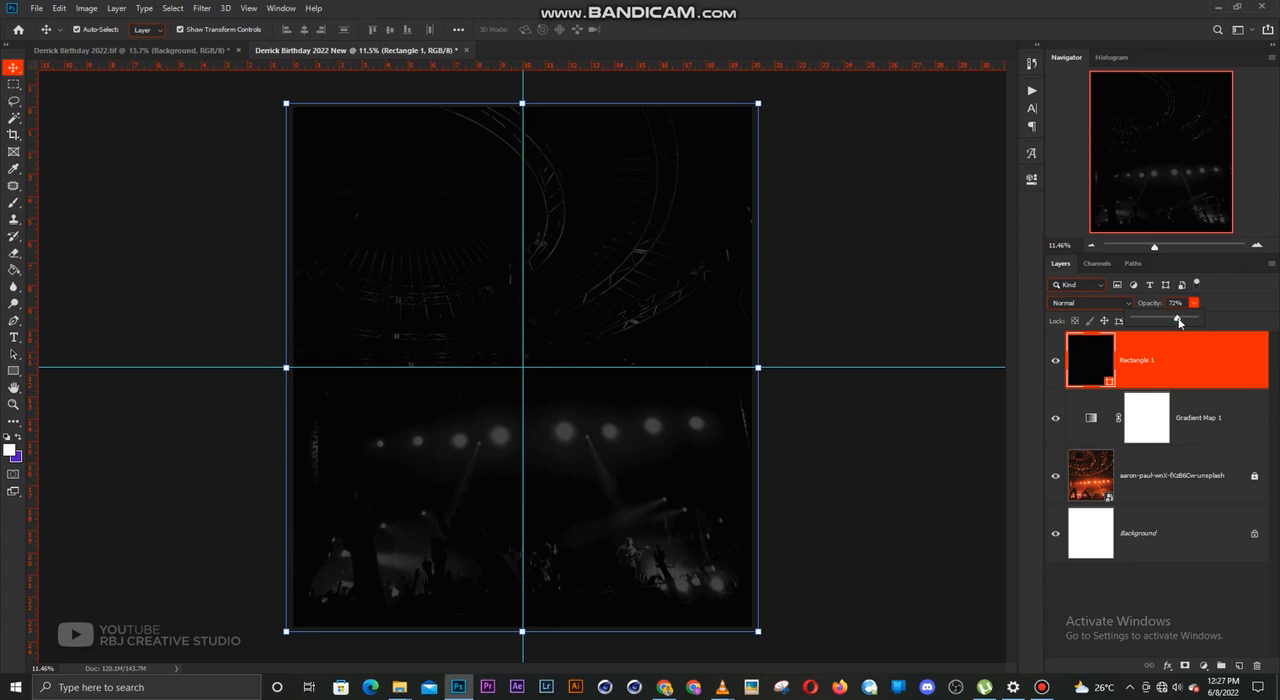
click(1168, 354)
click(1135, 320)
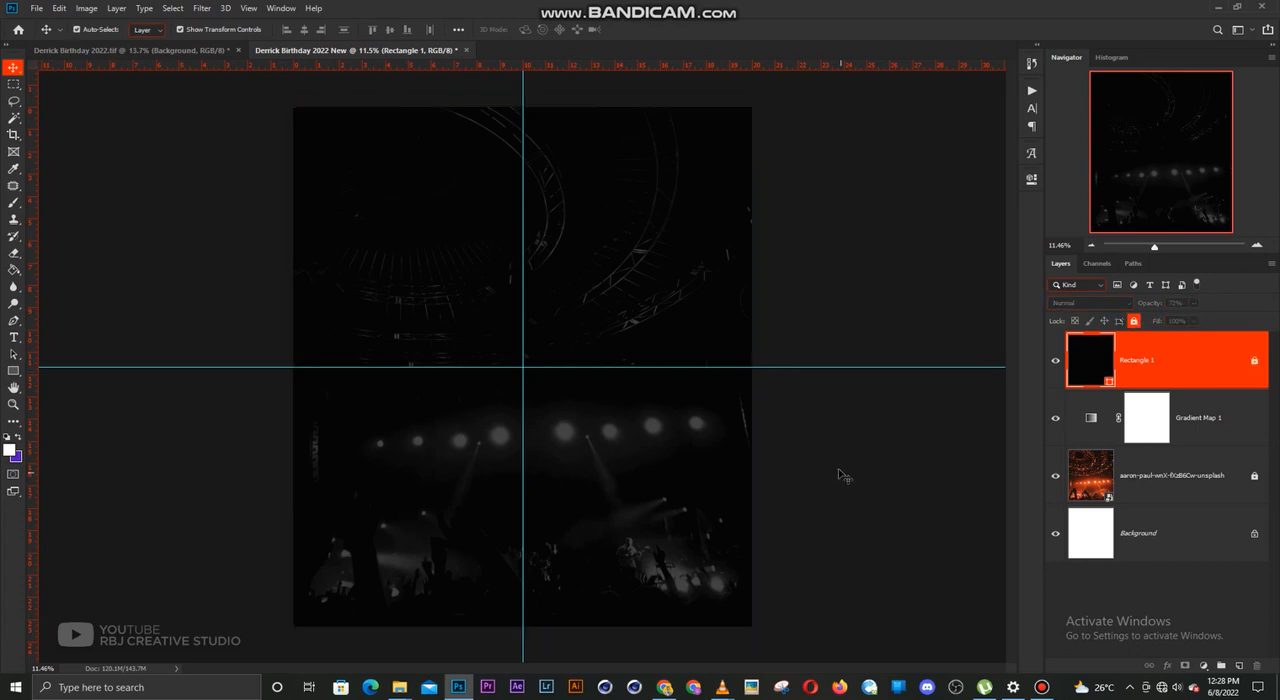
click(477, 344)
scroll(473, 340, down, 1)
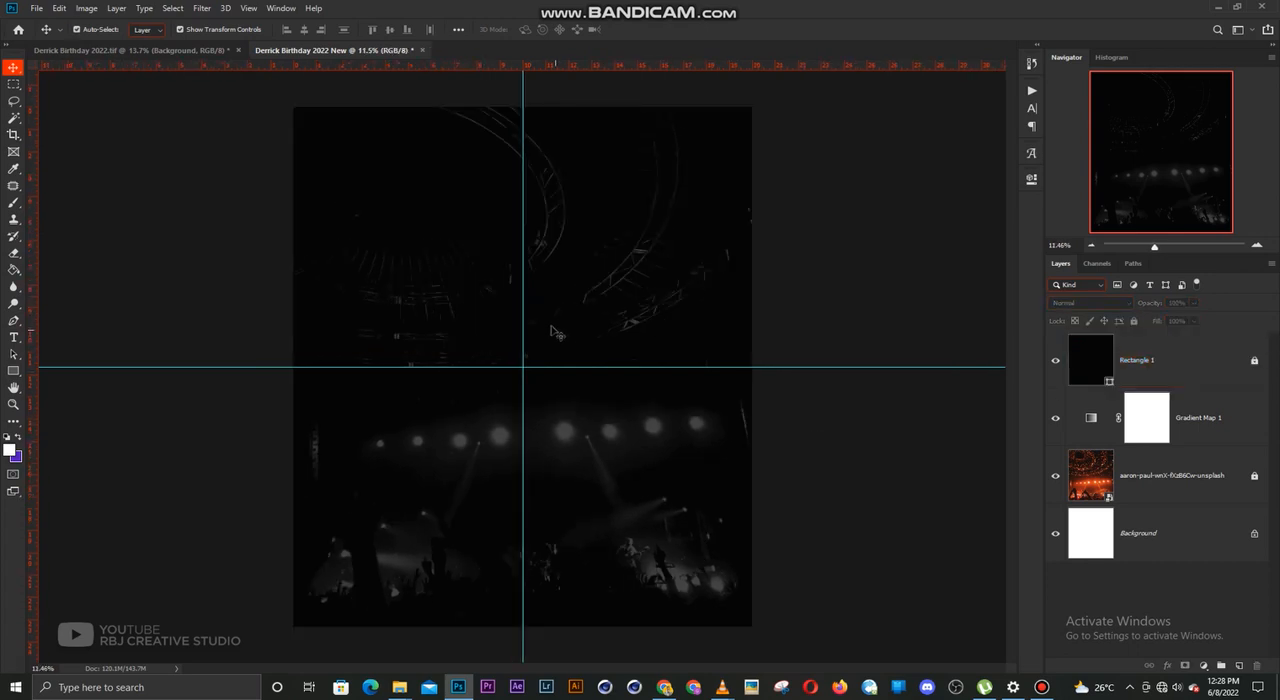
Set the foreground colour to dark crimson, 9f0029
click(18, 439)
click(10, 452)
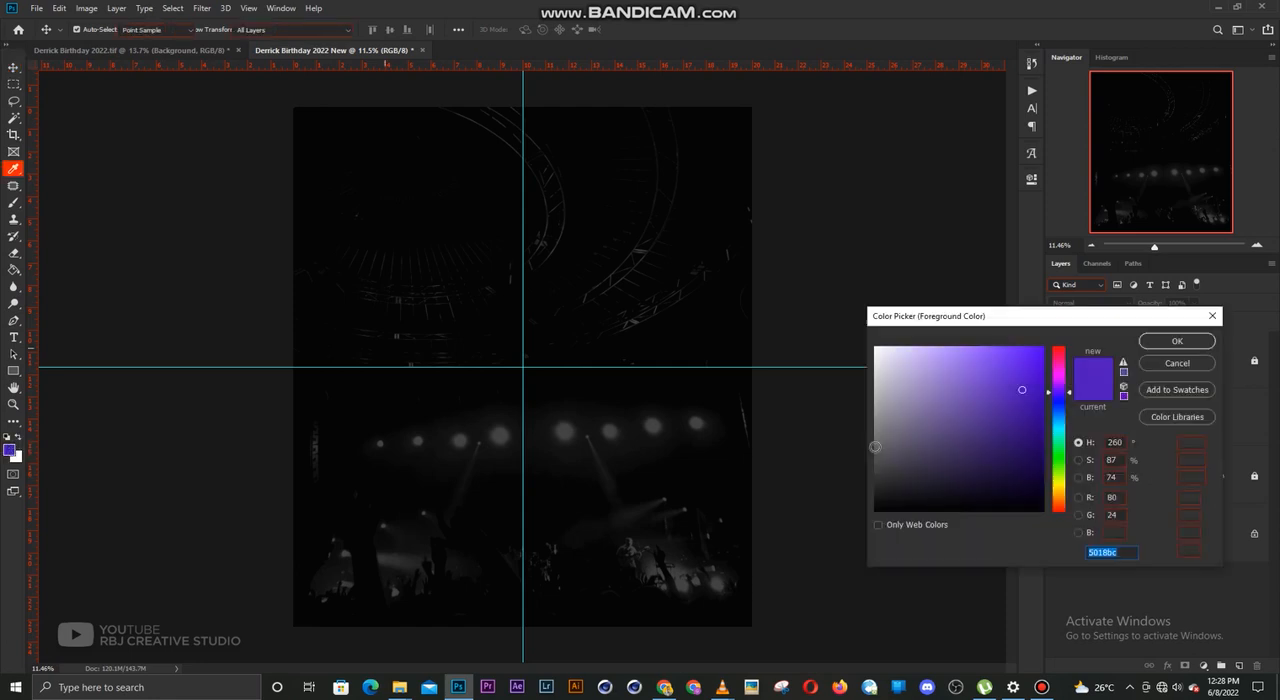
drag(1015, 320, 979, 318)
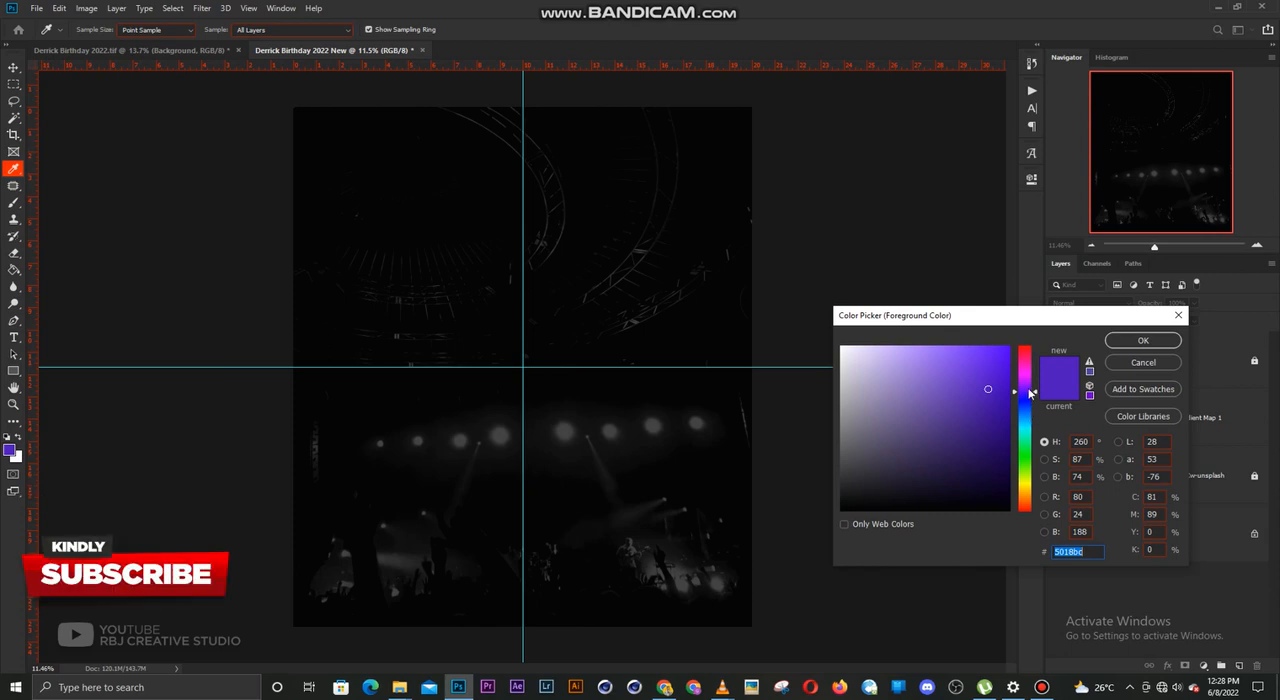
drag(1027, 366, 1027, 360)
click(1008, 422)
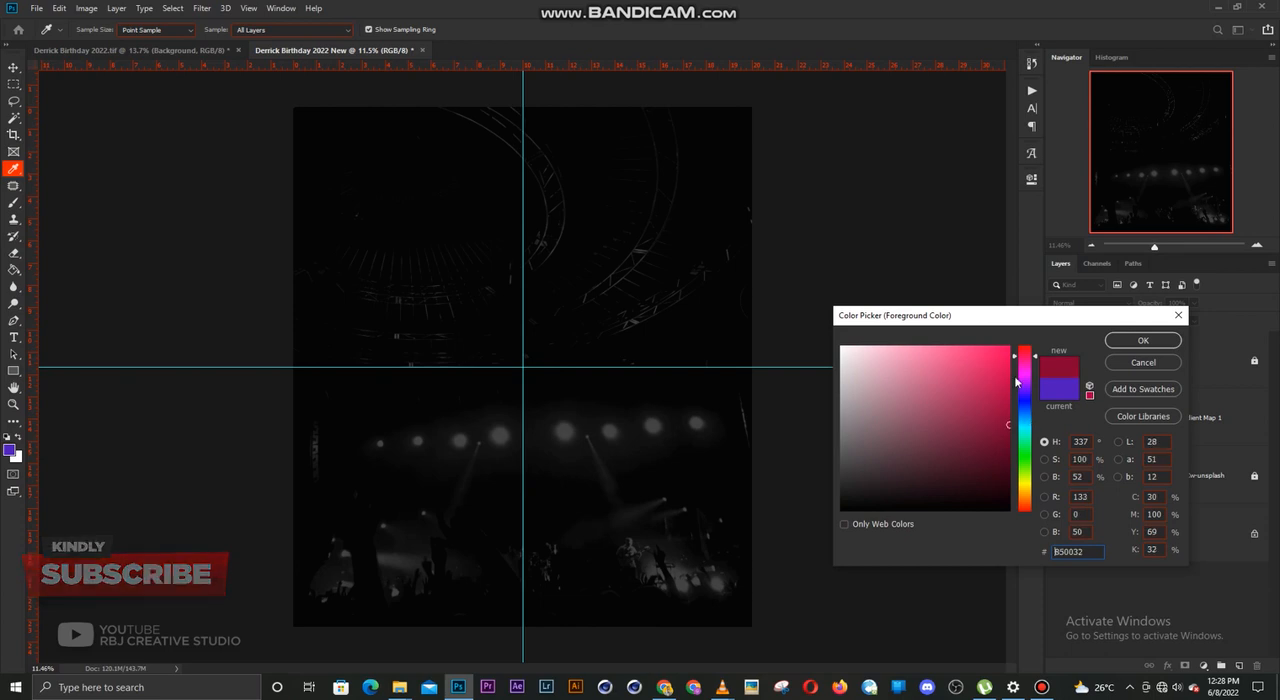
click(1010, 408)
drag(1027, 358, 1027, 356)
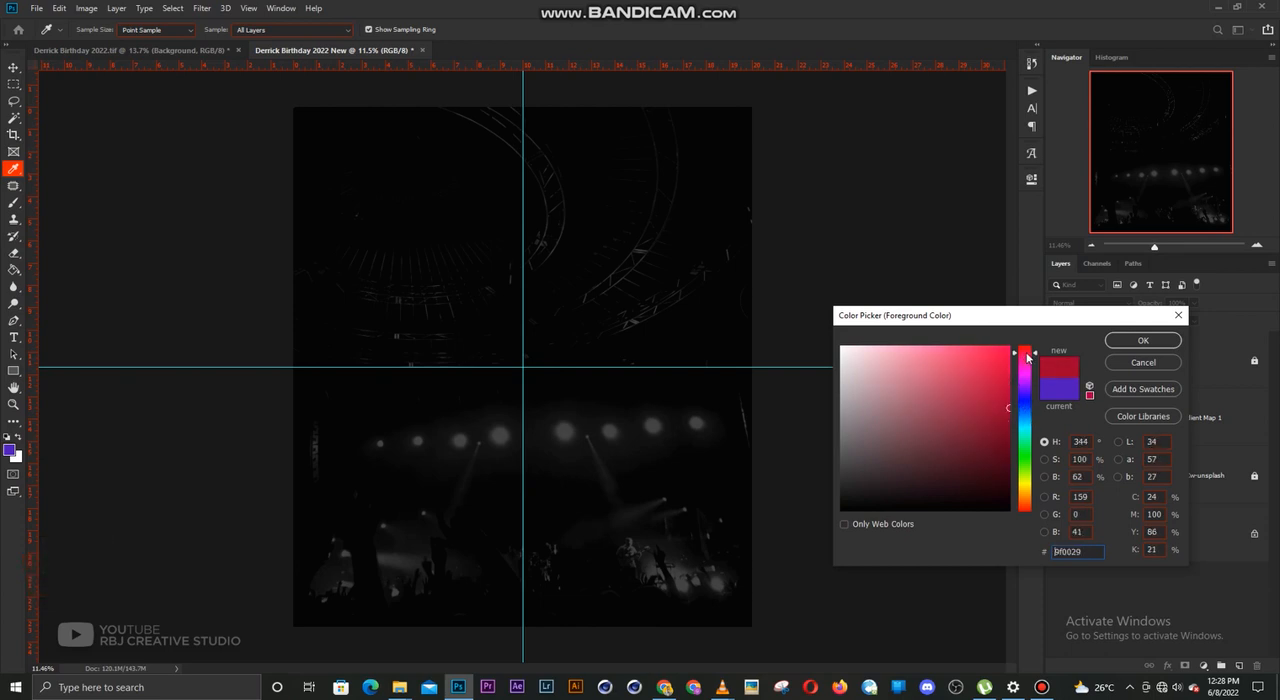
click(1143, 340)
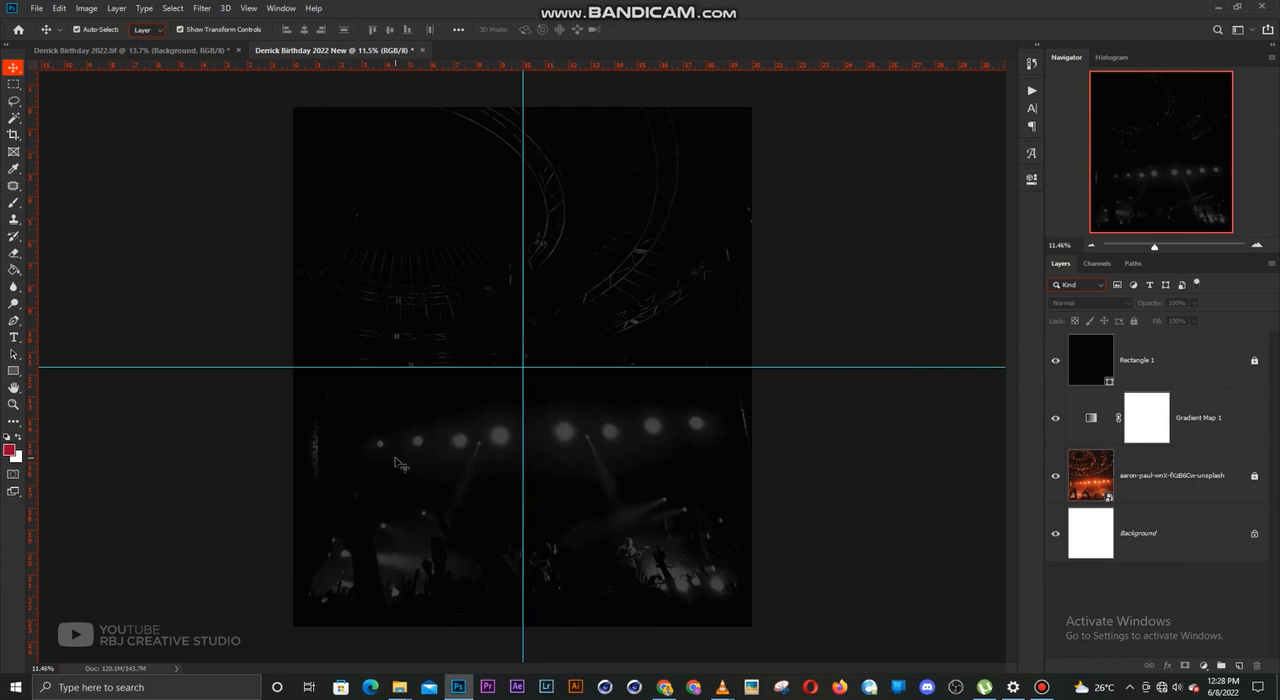
Draw a crimson ellipse about 4609 × 1415 px across the lower edge of the canvas
drag(13, 371, 50, 397)
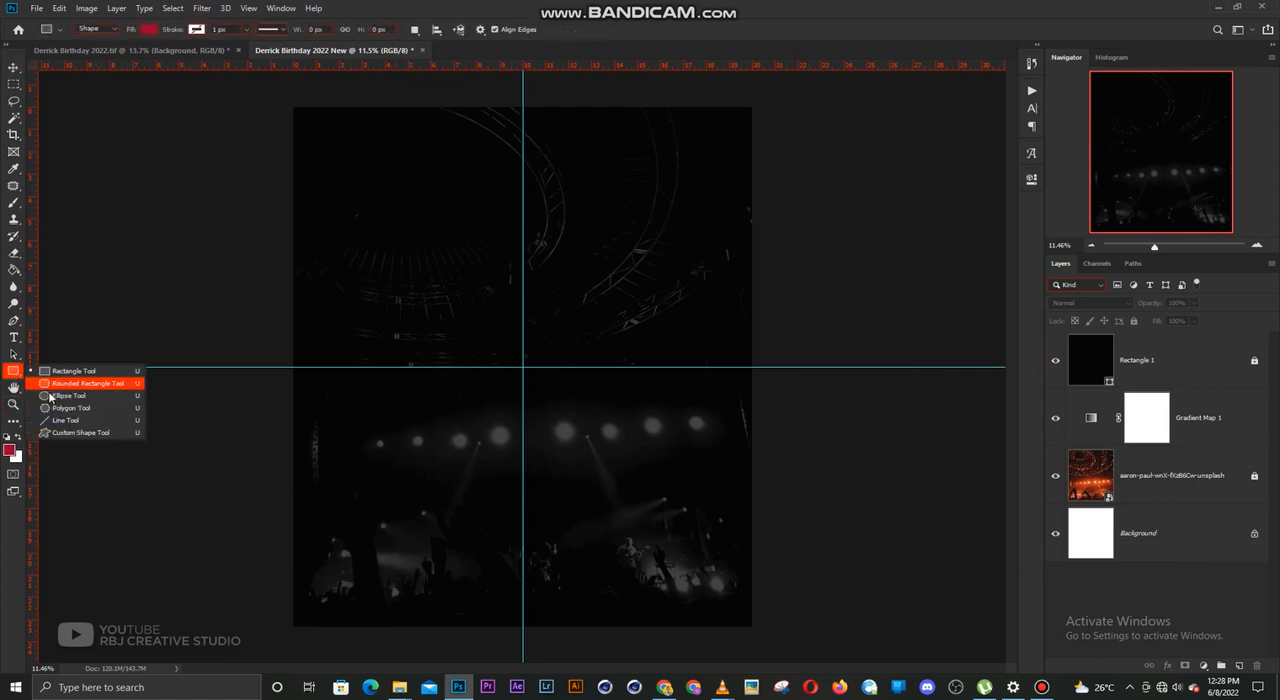
click(52, 397)
scroll(447, 565, down, 2)
drag(413, 553, 703, 639)
key(ctrl)
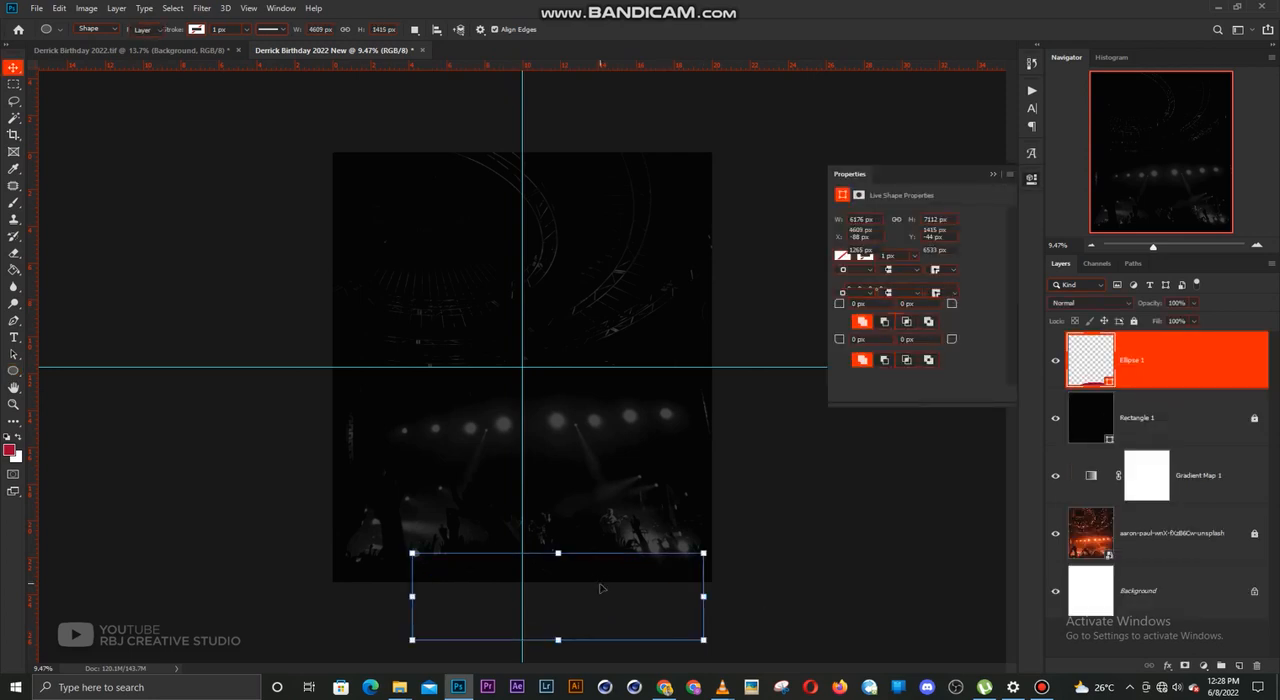
Centre the ellipse on the vertical guide with only its top arc on the canvas and stretch its height to about 112%
drag(583, 585, 522, 558)
key(ctrl+t)
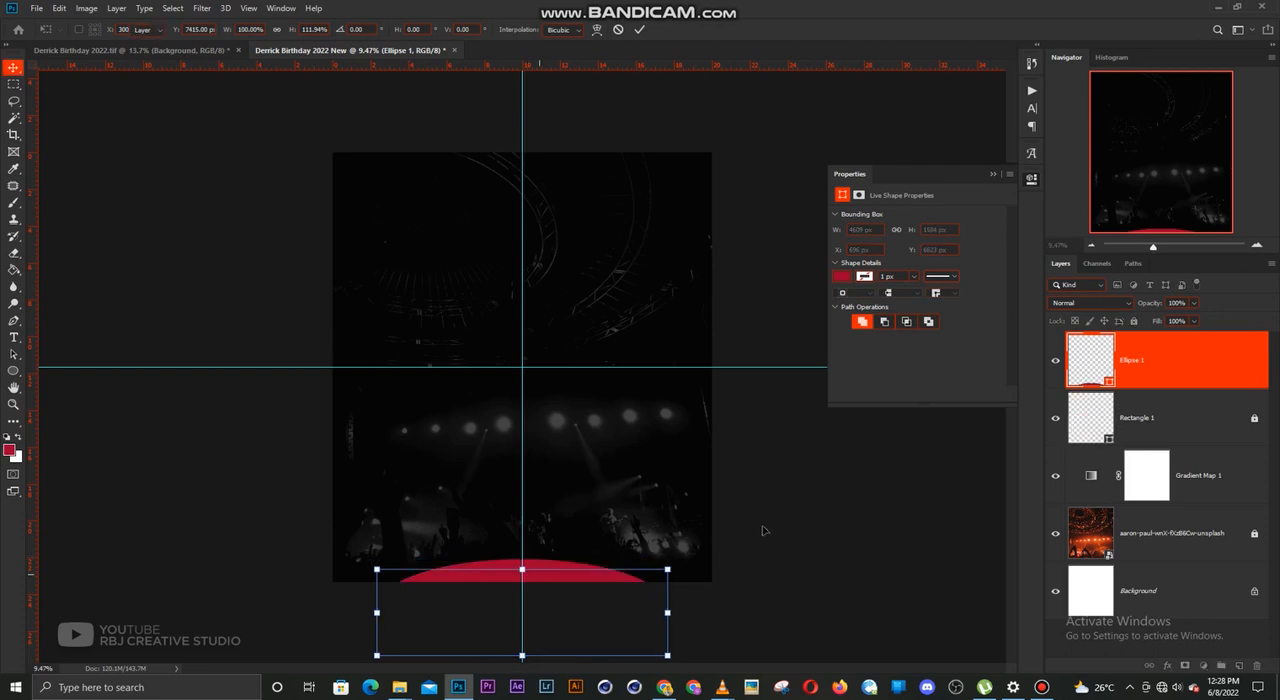
key(Return)
click(570, 587)
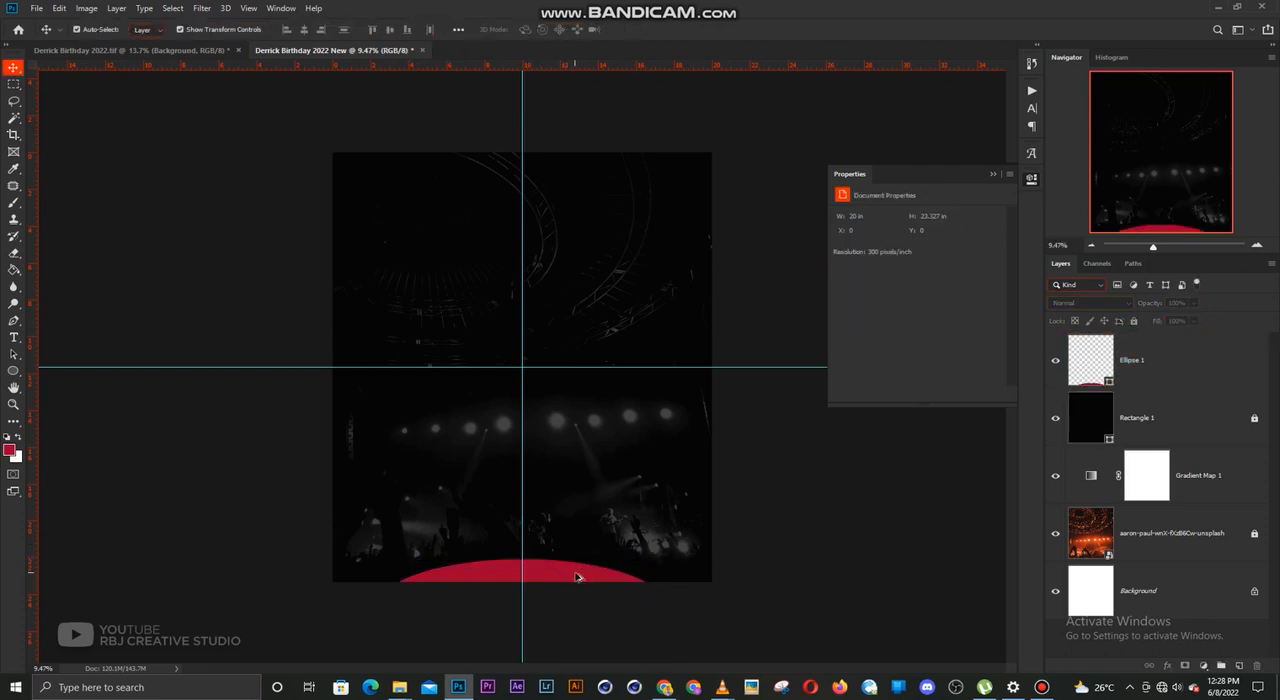
Duplicate the crimson ellipse slightly higher on the vertical guide and scale the copy to about 191%
drag(577, 573, 580, 540)
key(ctrl+t)
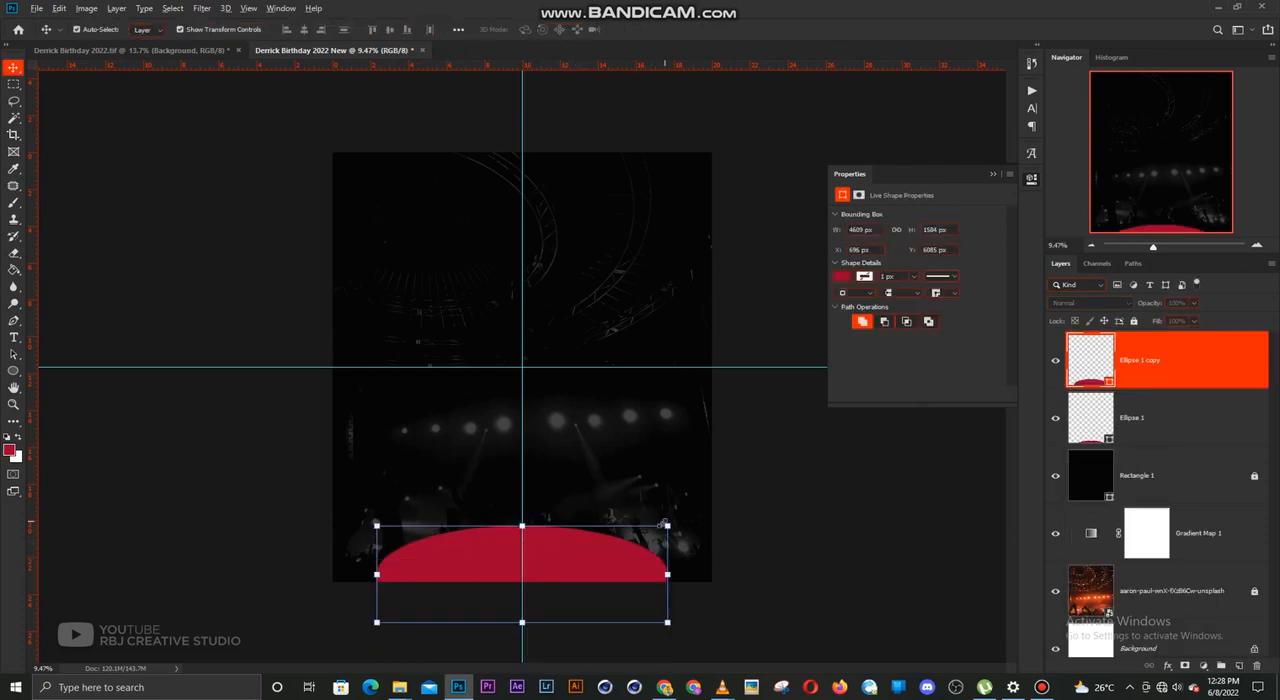
drag(668, 525, 800, 471)
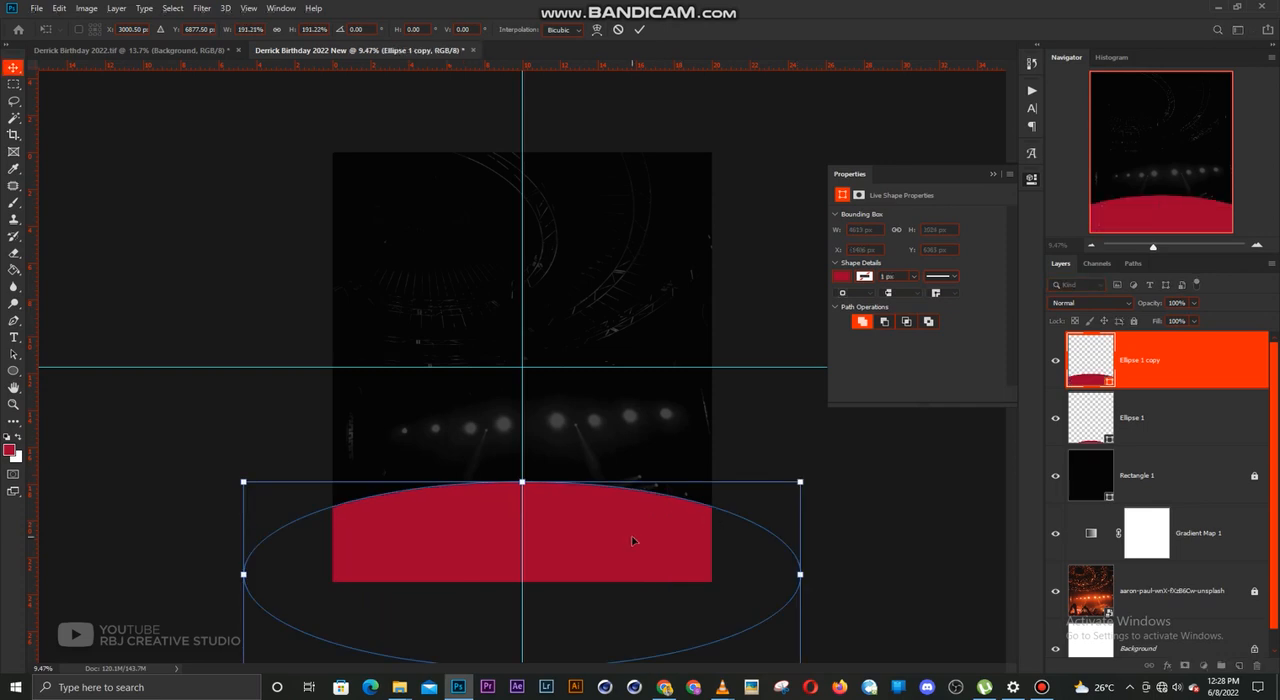
key(Return)
Move the enlarged ellipse copy beneath the original ellipse layer and recolour its fill a darker, muted crimson
drag(1092, 372, 1140, 440)
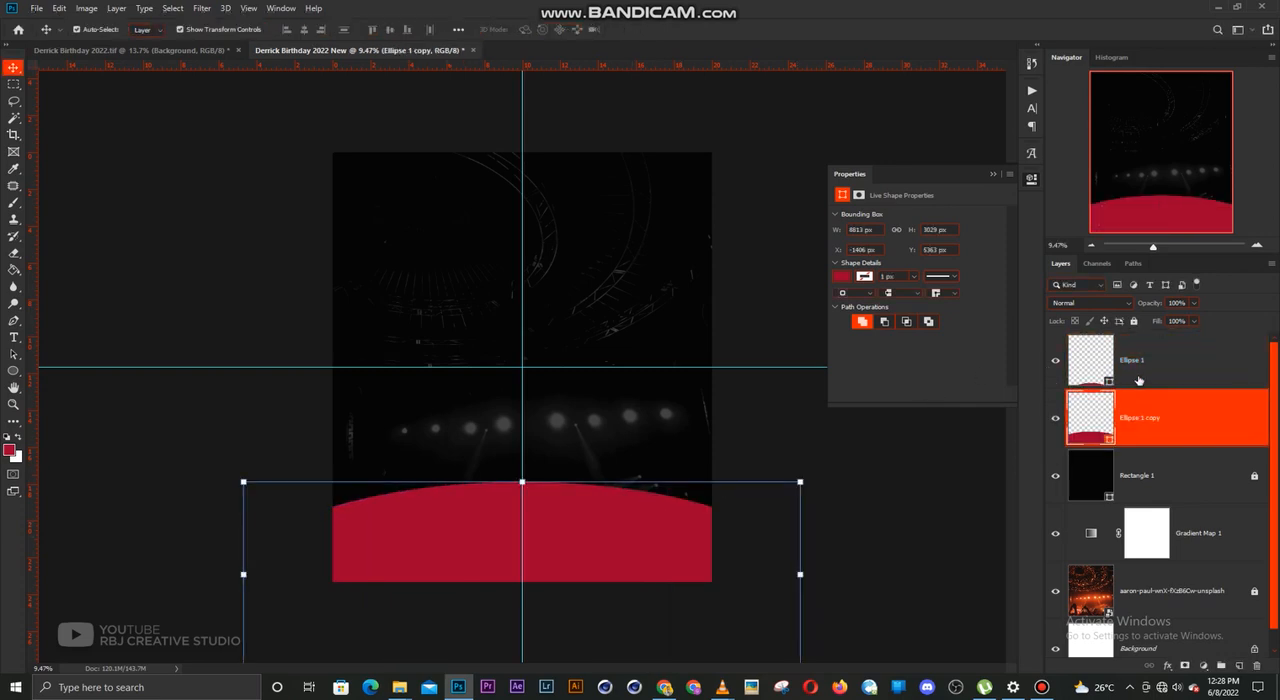
double_click(1091, 415)
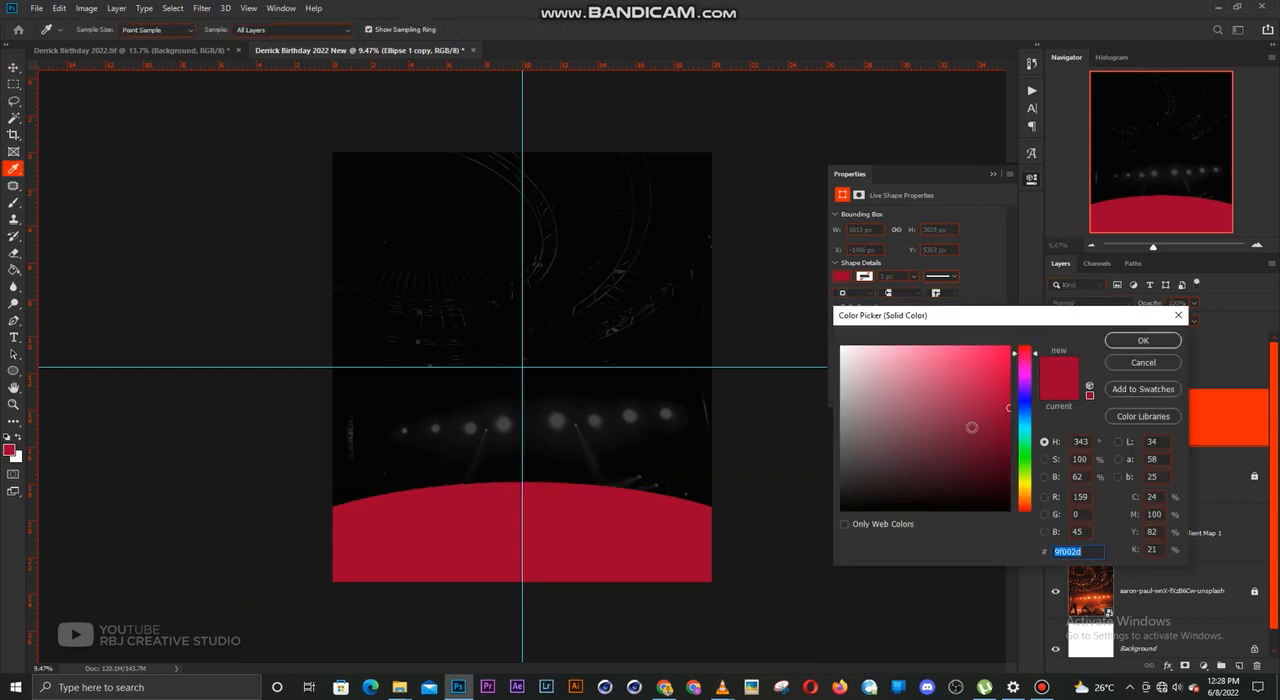
drag(972, 428, 970, 447)
click(1114, 348)
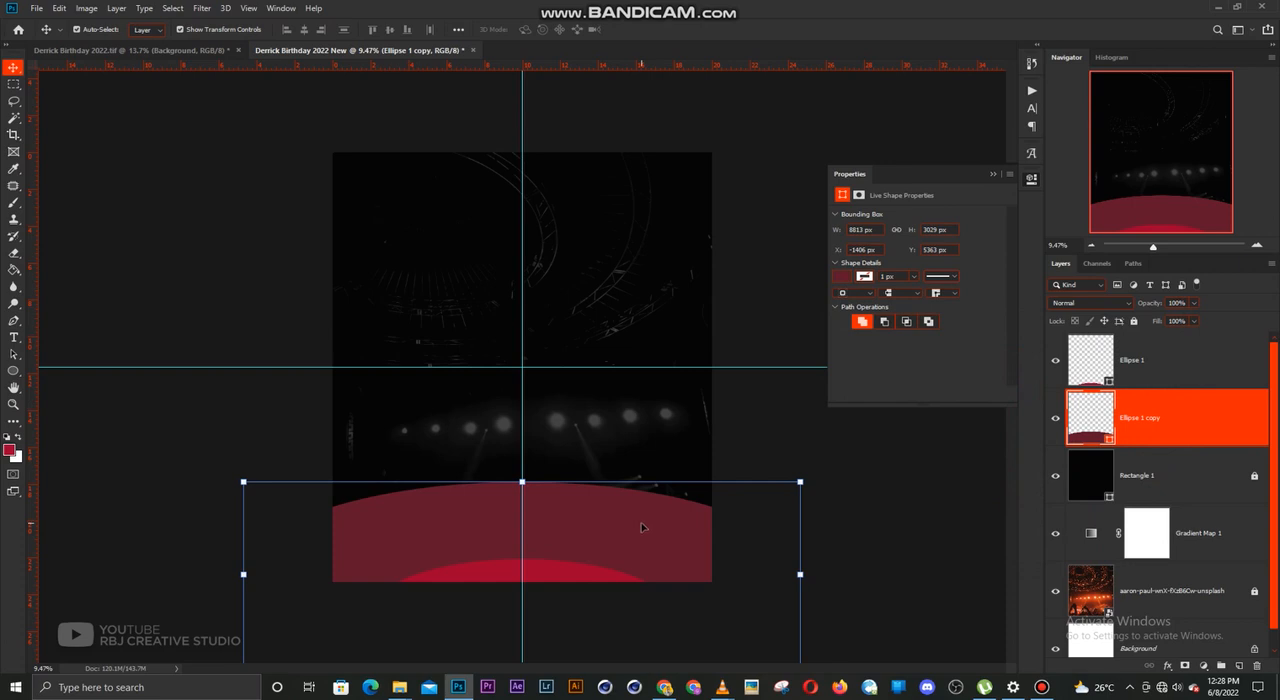
Remove the large ellipse's fill and give it a solid stroke about 969 px wide
click(842, 277)
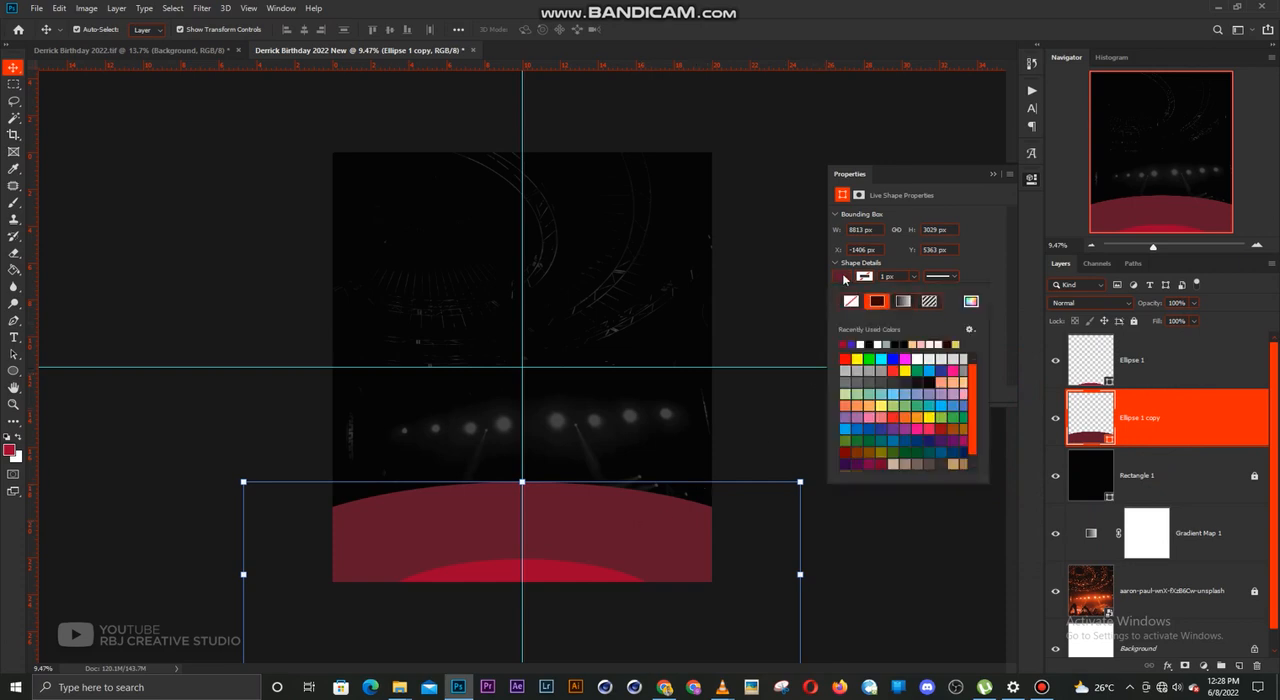
click(852, 302)
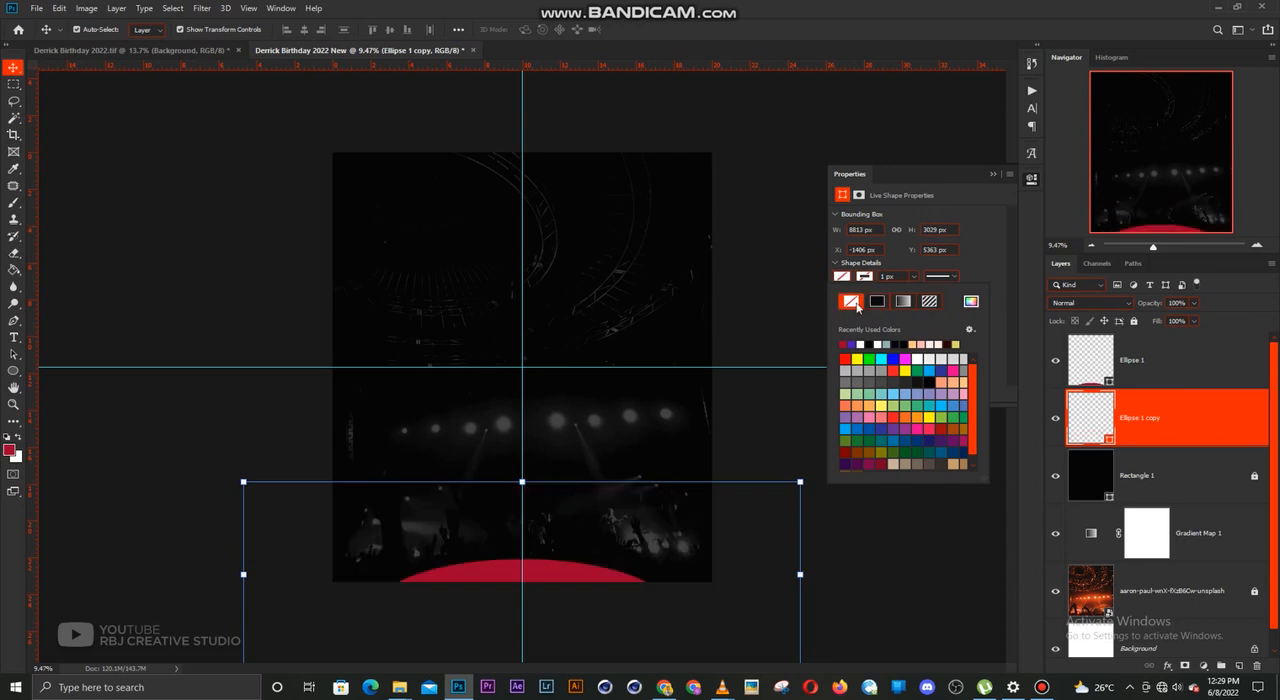
click(864, 278)
click(879, 300)
click(981, 255)
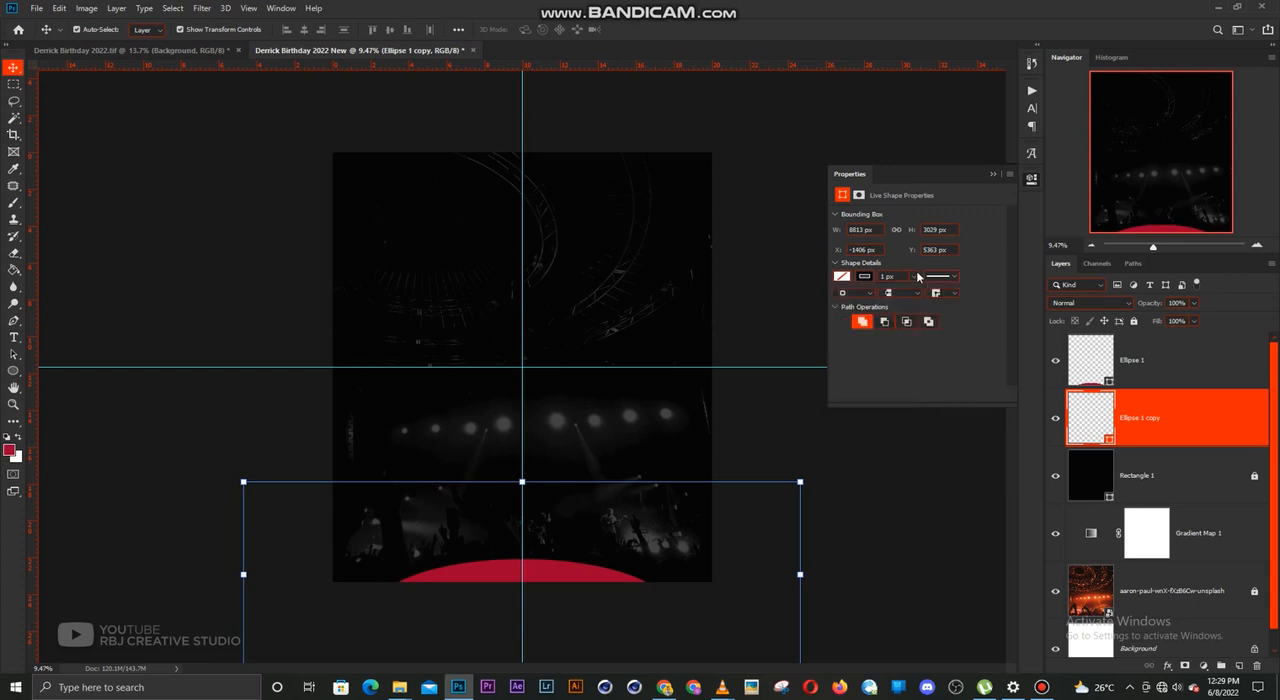
click(915, 277)
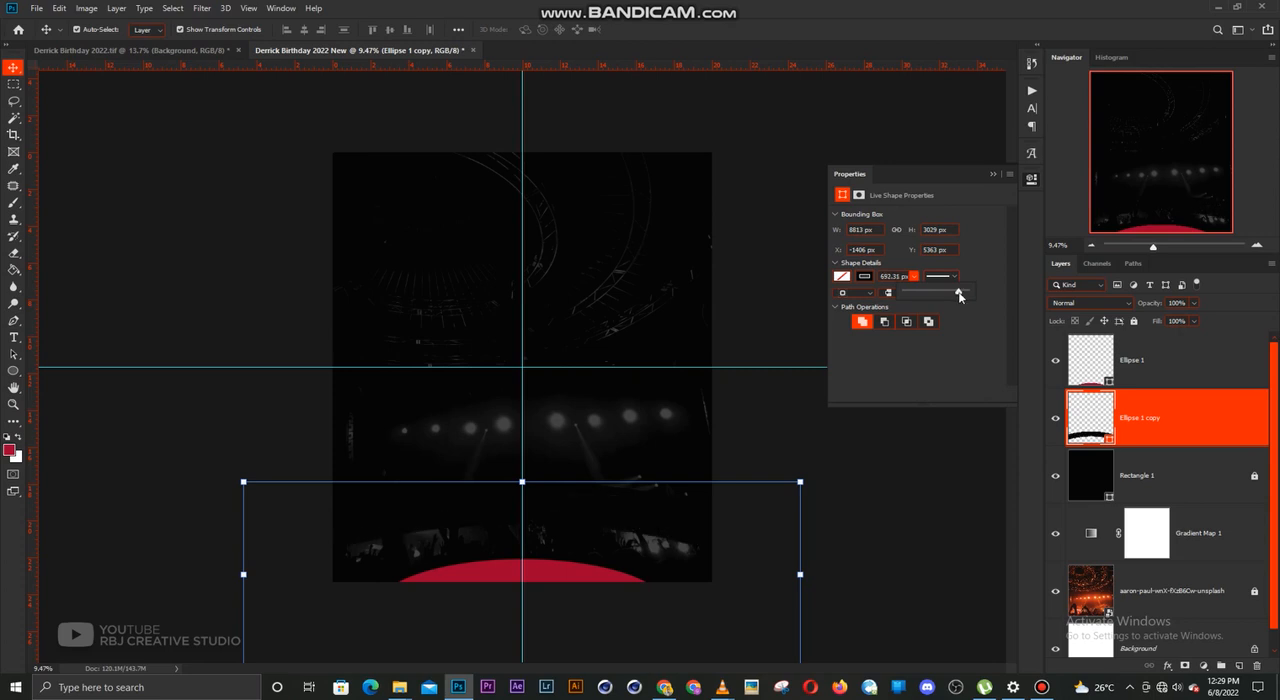
drag(959, 296, 962, 297)
Set the large ellipse's stroke colour to dark magenta, 860042
click(865, 277)
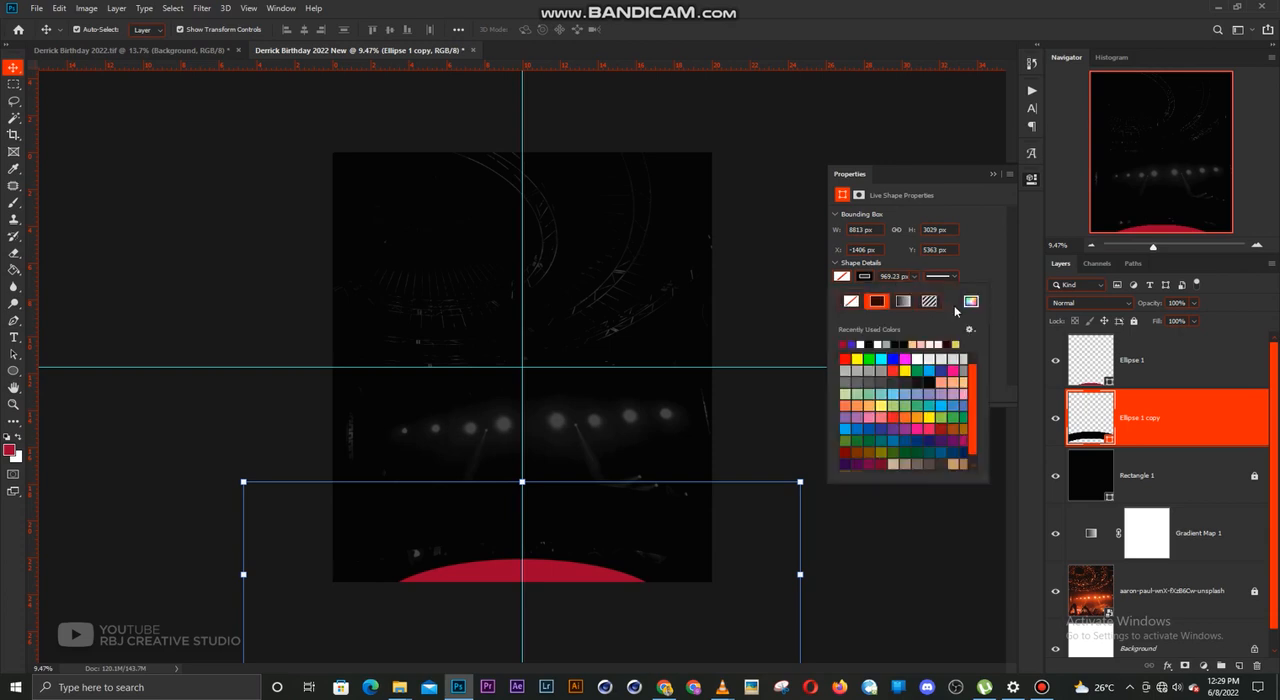
click(970, 302)
click(1024, 364)
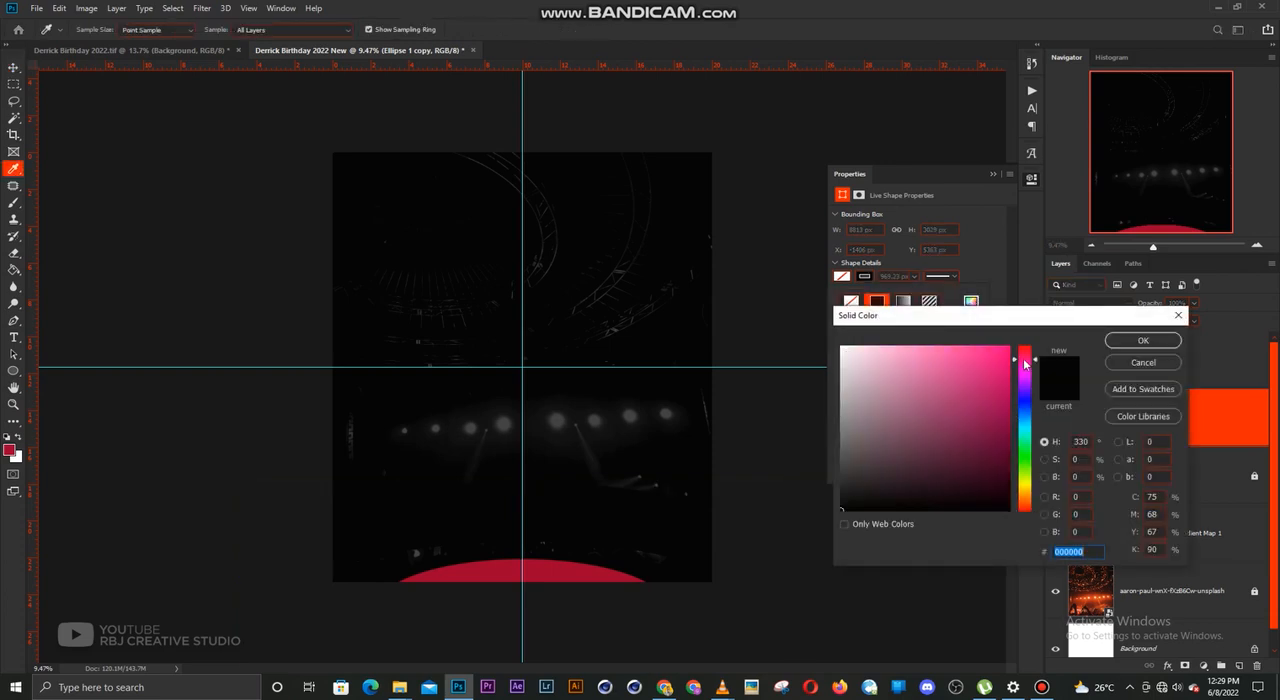
click(1009, 423)
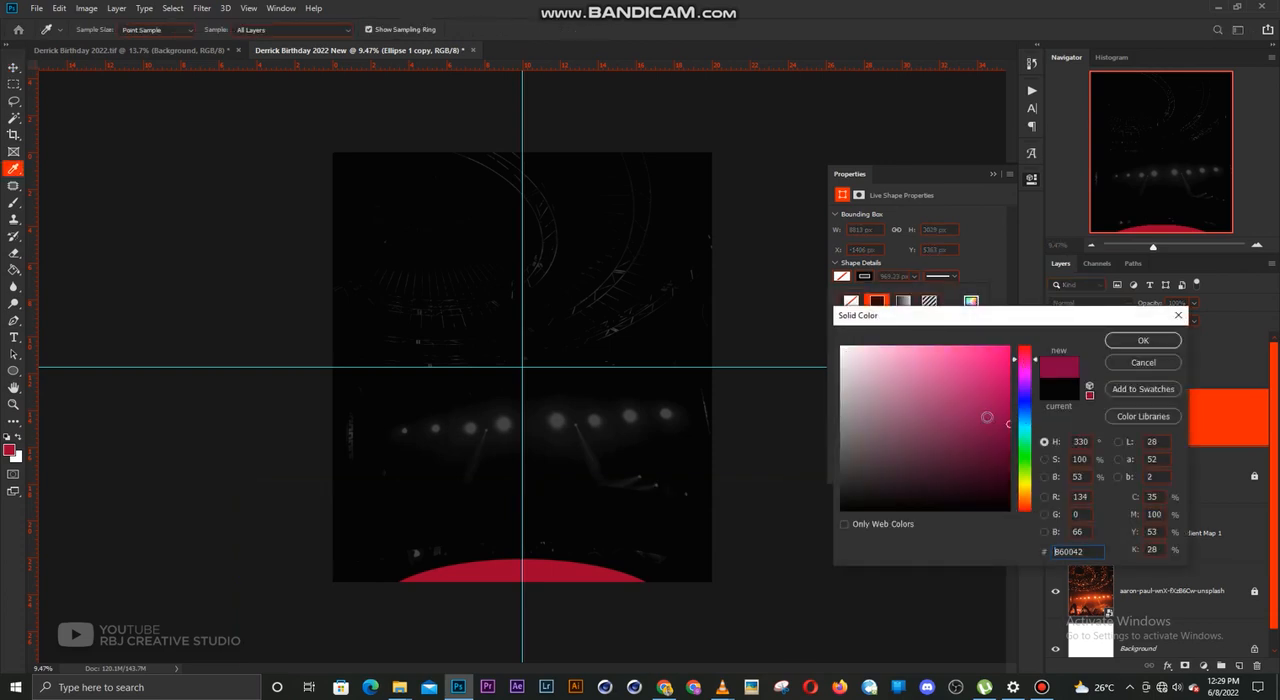
click(1143, 340)
key(v)
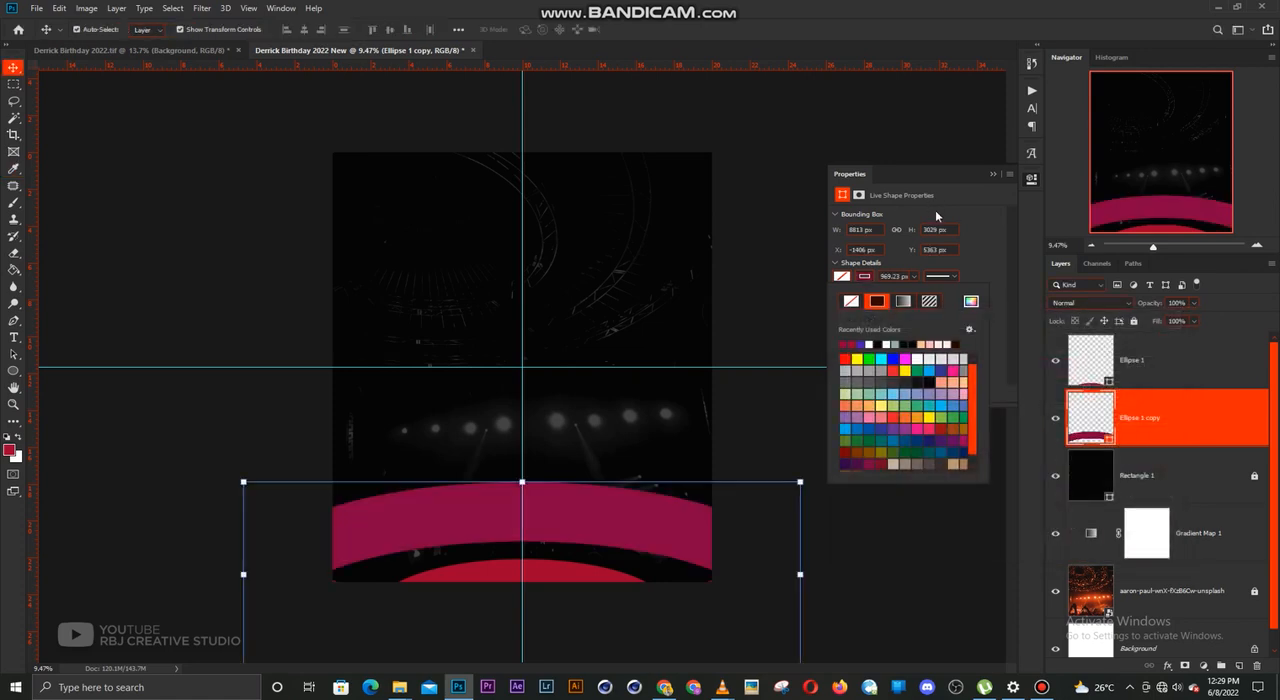
click(992, 177)
click(861, 429)
Stretch the magenta ring to about 111% width and 149% height, keeping it centred on the vertical guide
scroll(552, 517, up, 1)
click(600, 520)
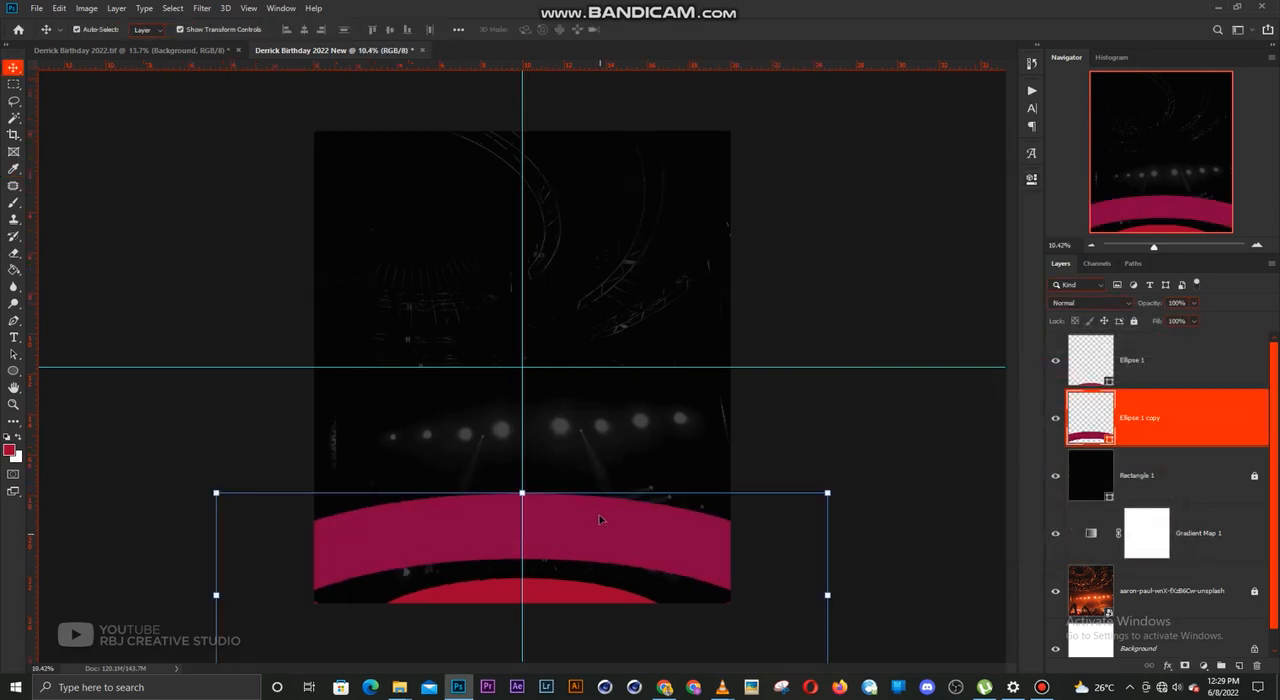
scroll(598, 526, down, 1)
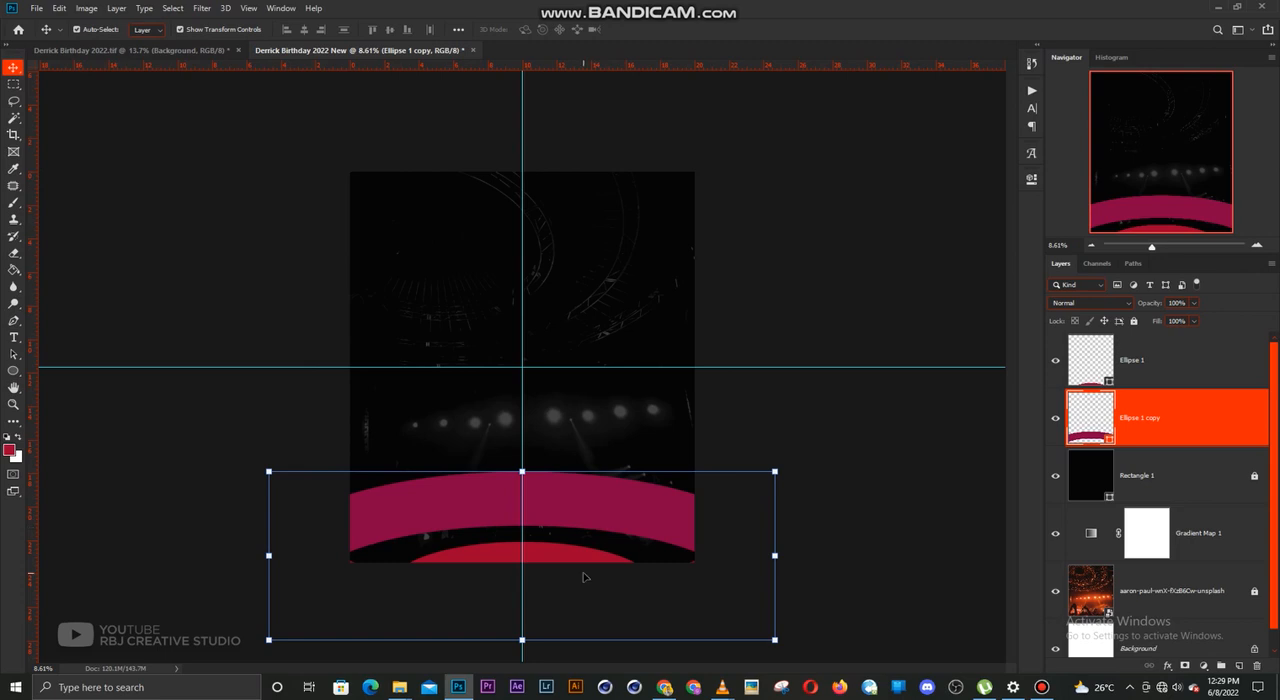
scroll(585, 577, down, 1)
drag(522, 614, 522, 668)
drag(754, 463, 778, 452)
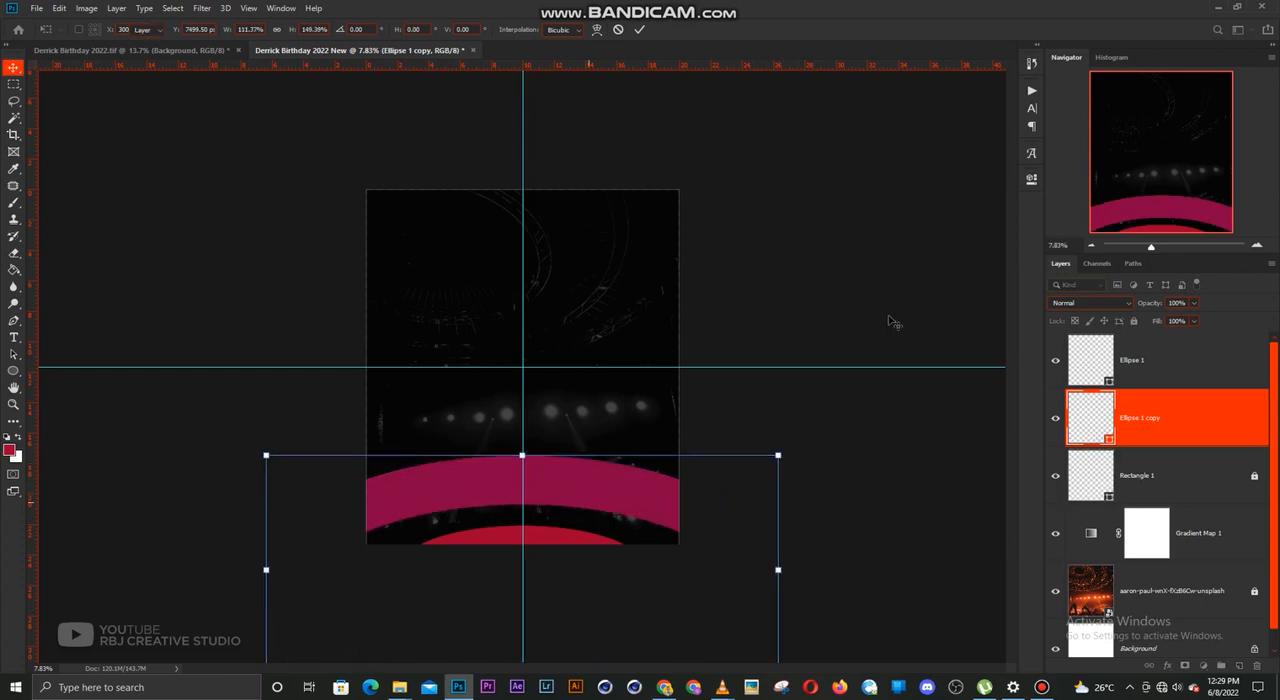
key(Return)
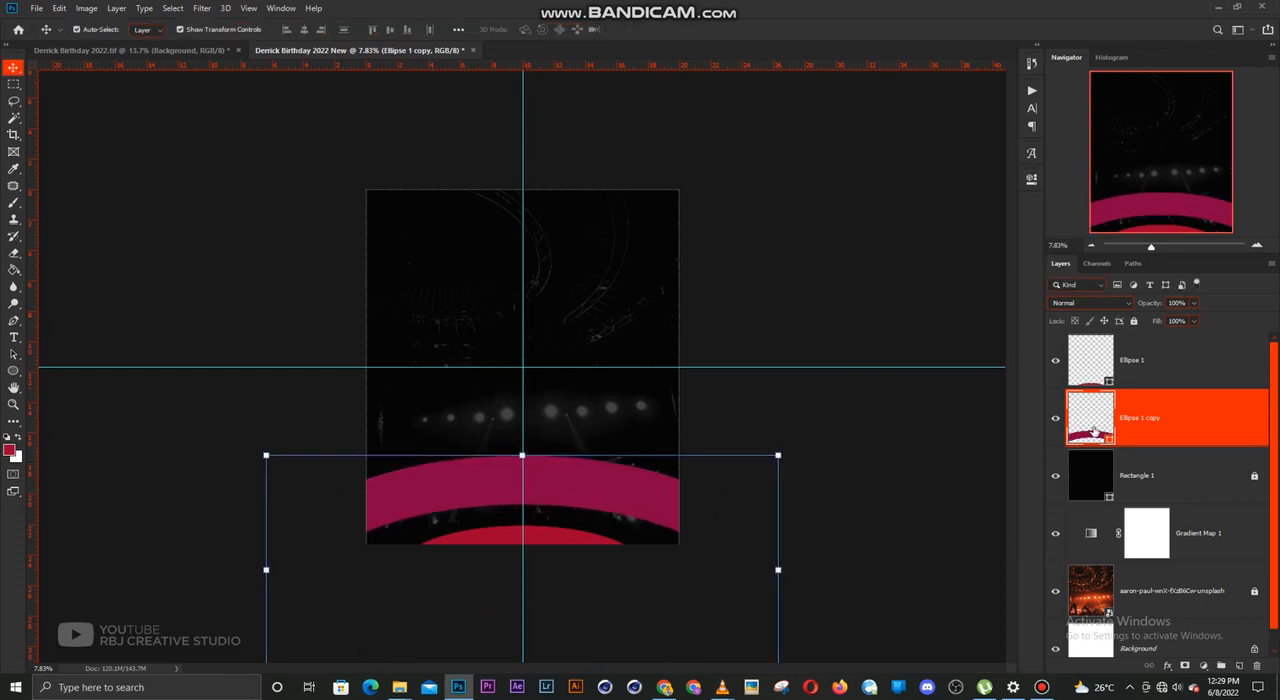
click(868, 440)
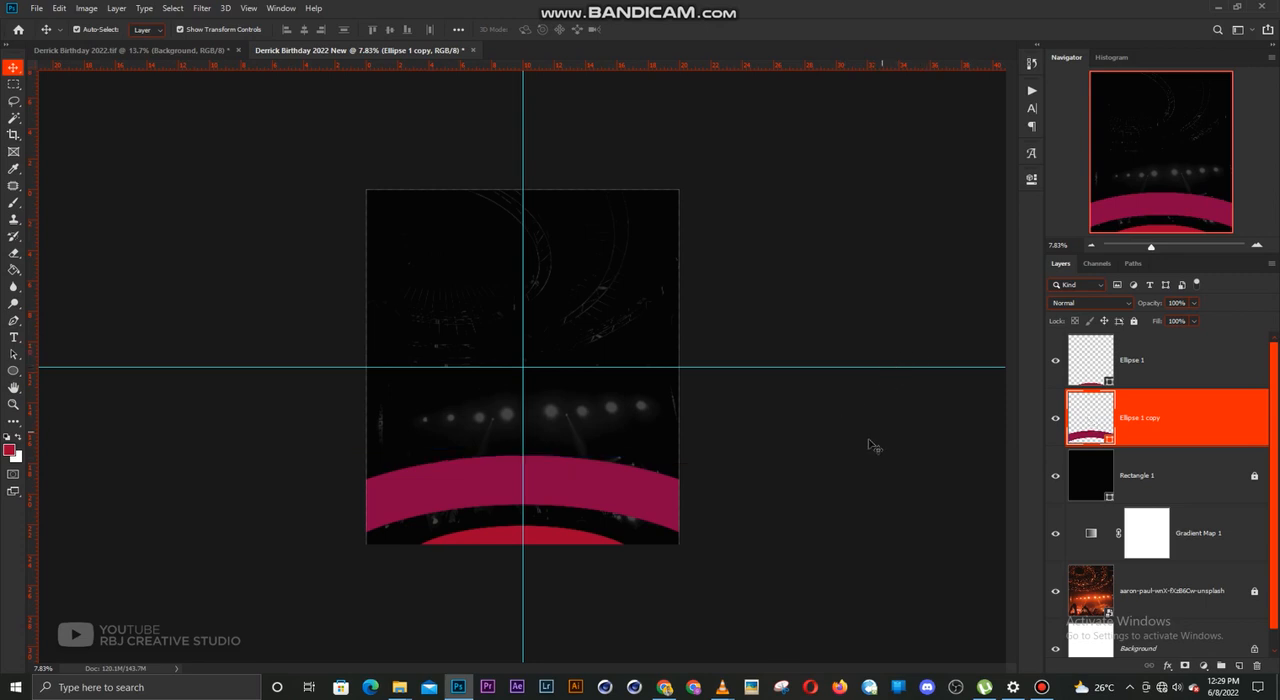
Place the close-up-gray-glitter-textured-background image, rotate it 90° clockwise and enlarge it to cover the whole canvas
scroll(537, 430, up, 2)
scroll(537, 435, up, 2)
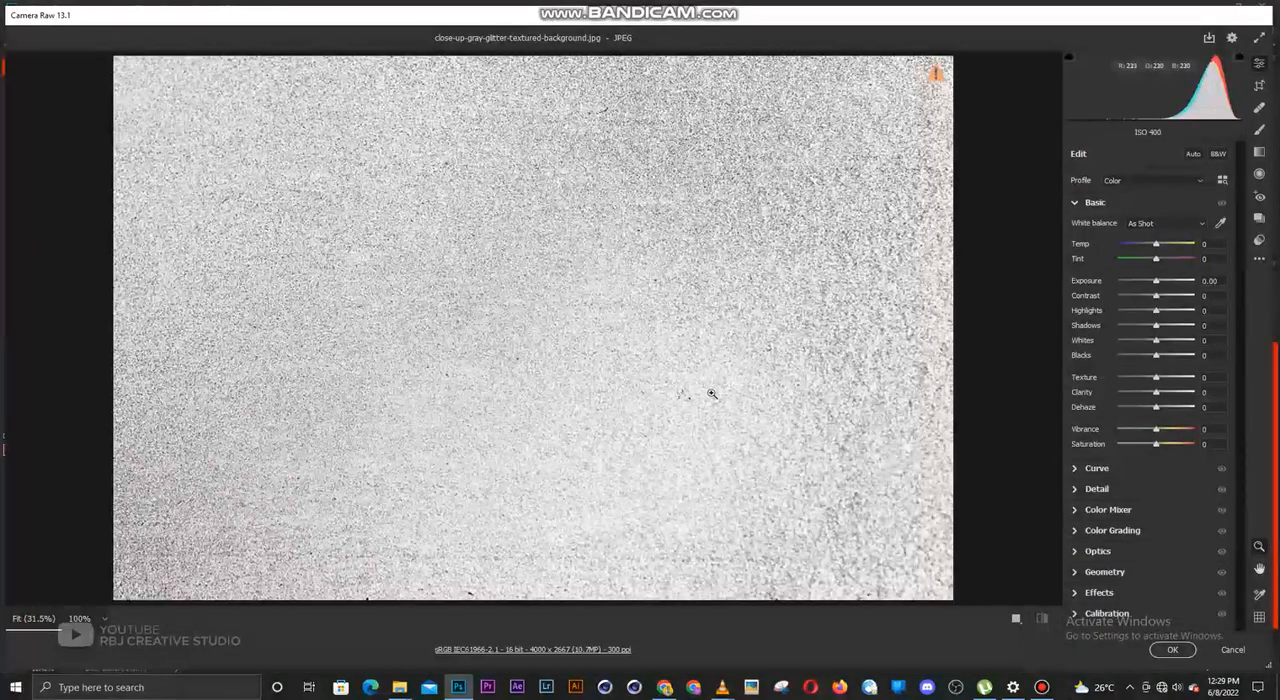
key(Return)
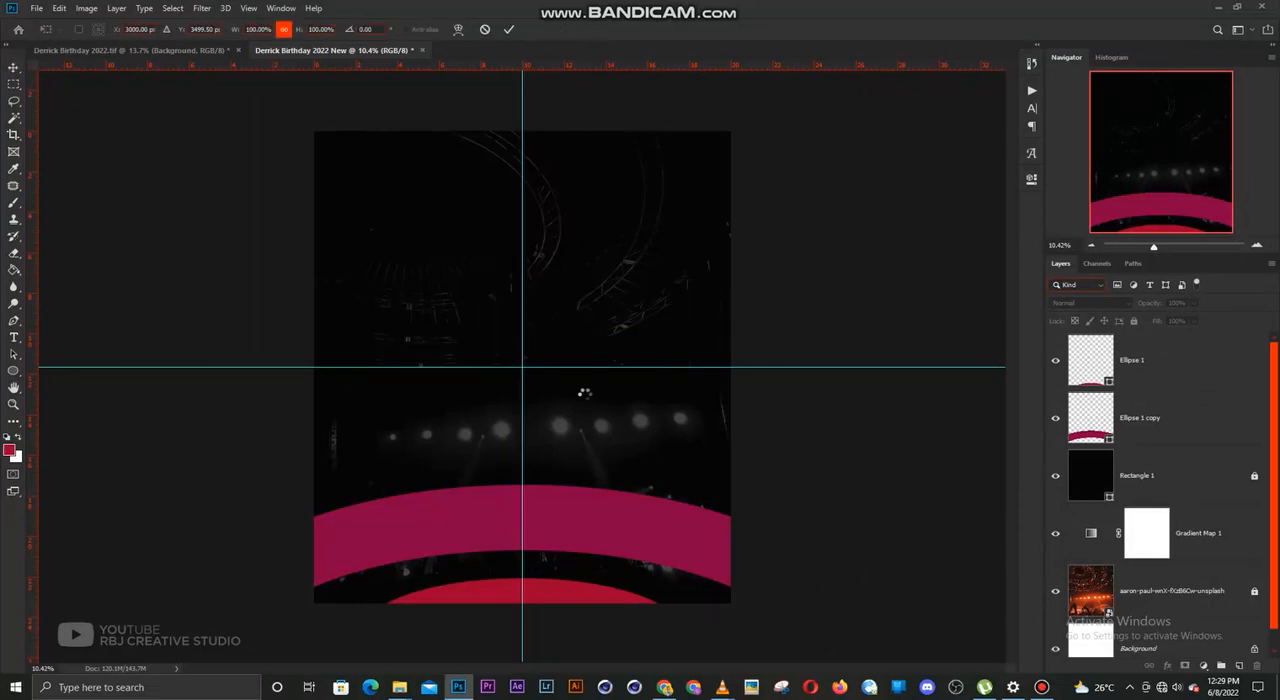
right_click(597, 335)
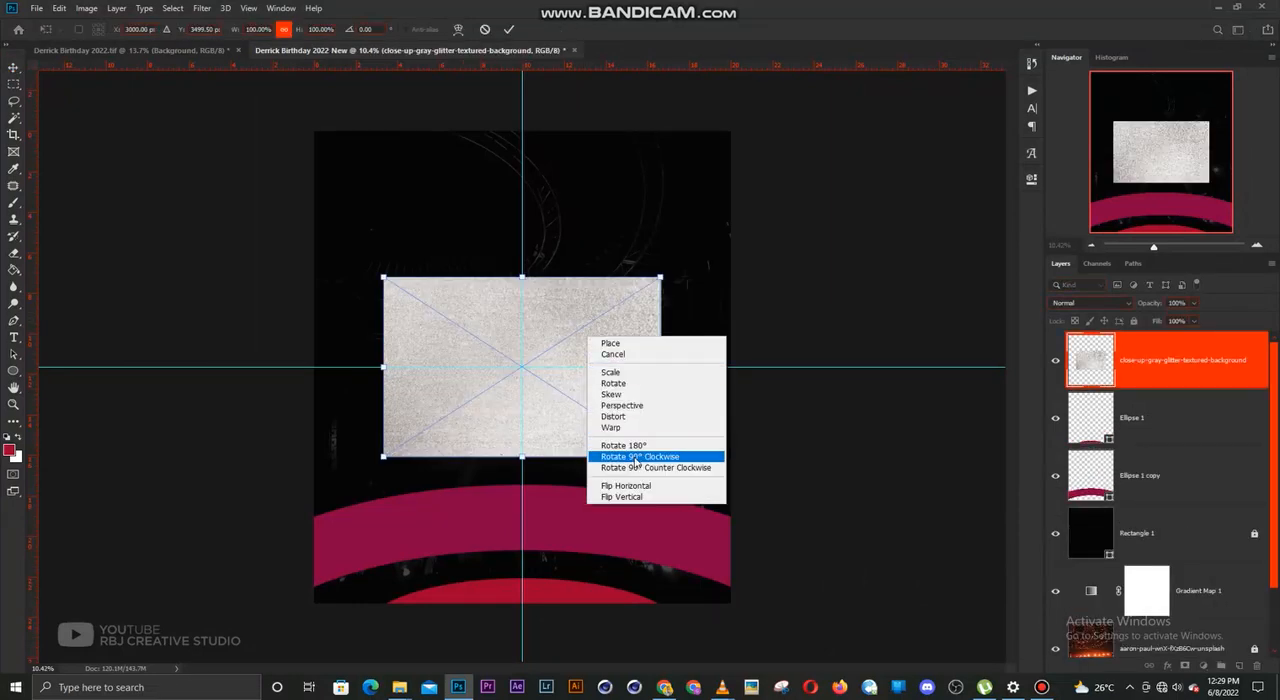
click(622, 452)
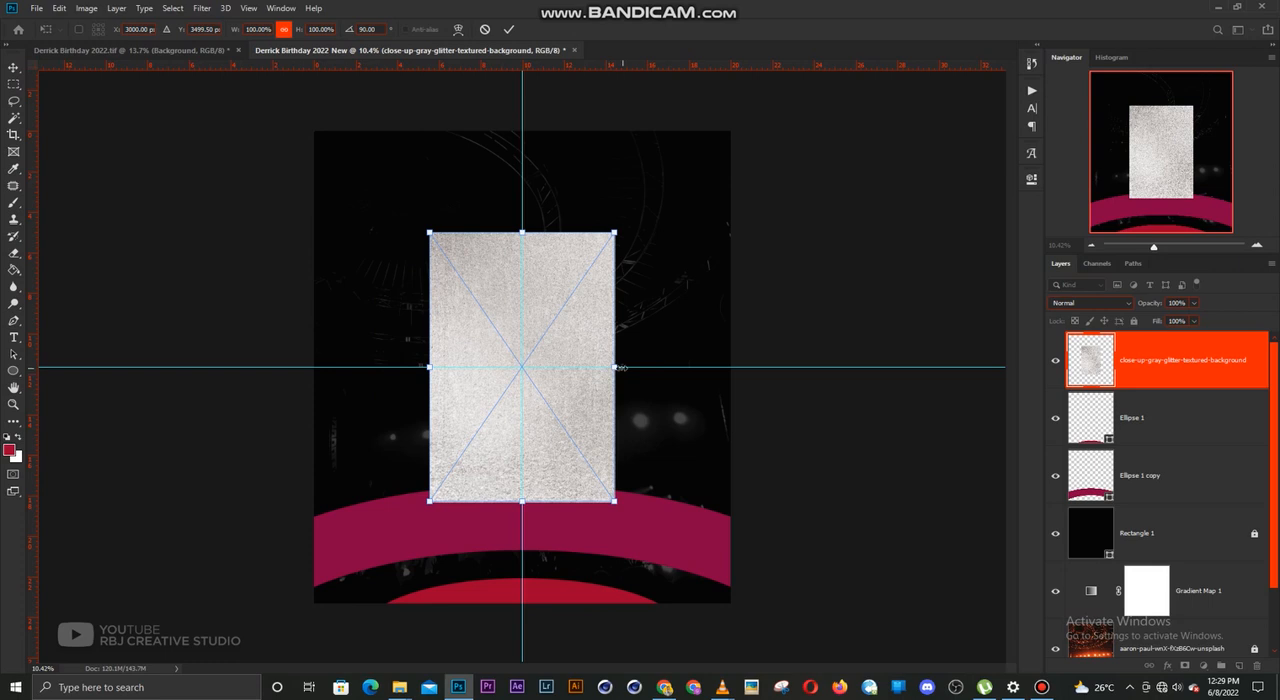
drag(616, 367, 735, 360)
key(Return)
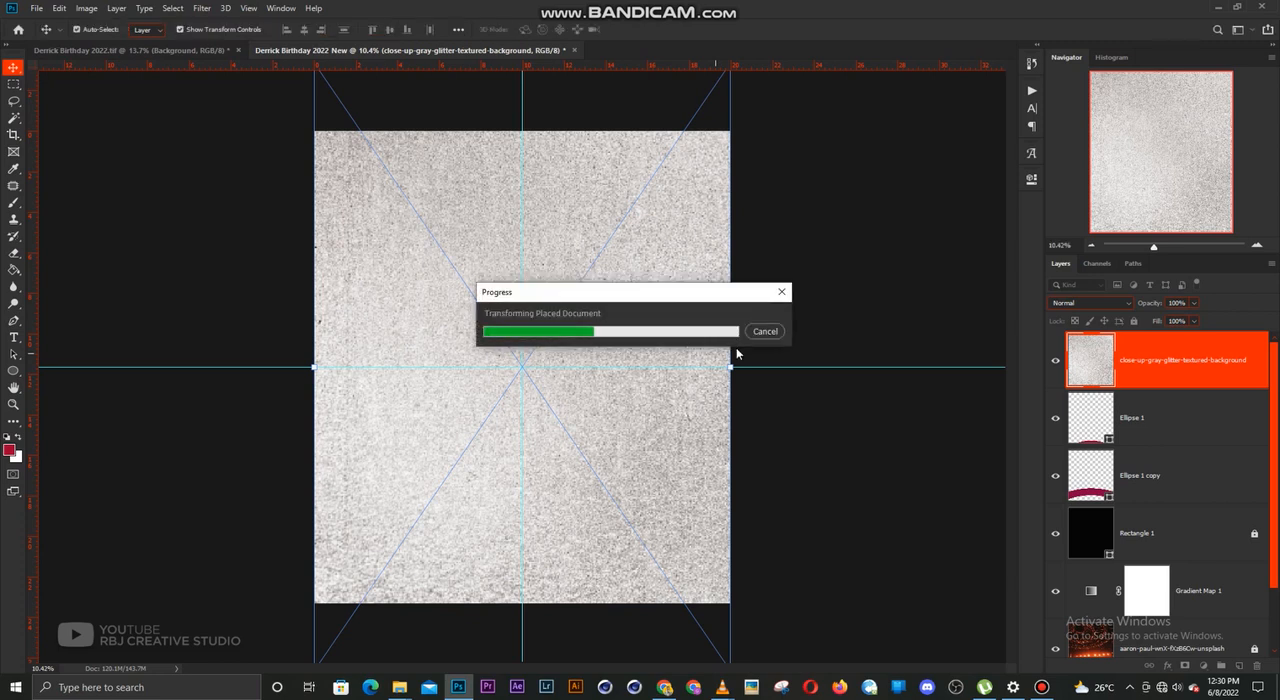
Set the glitter texture layer's blend mode to Multiply and its opacity to 54%
click(1073, 303)
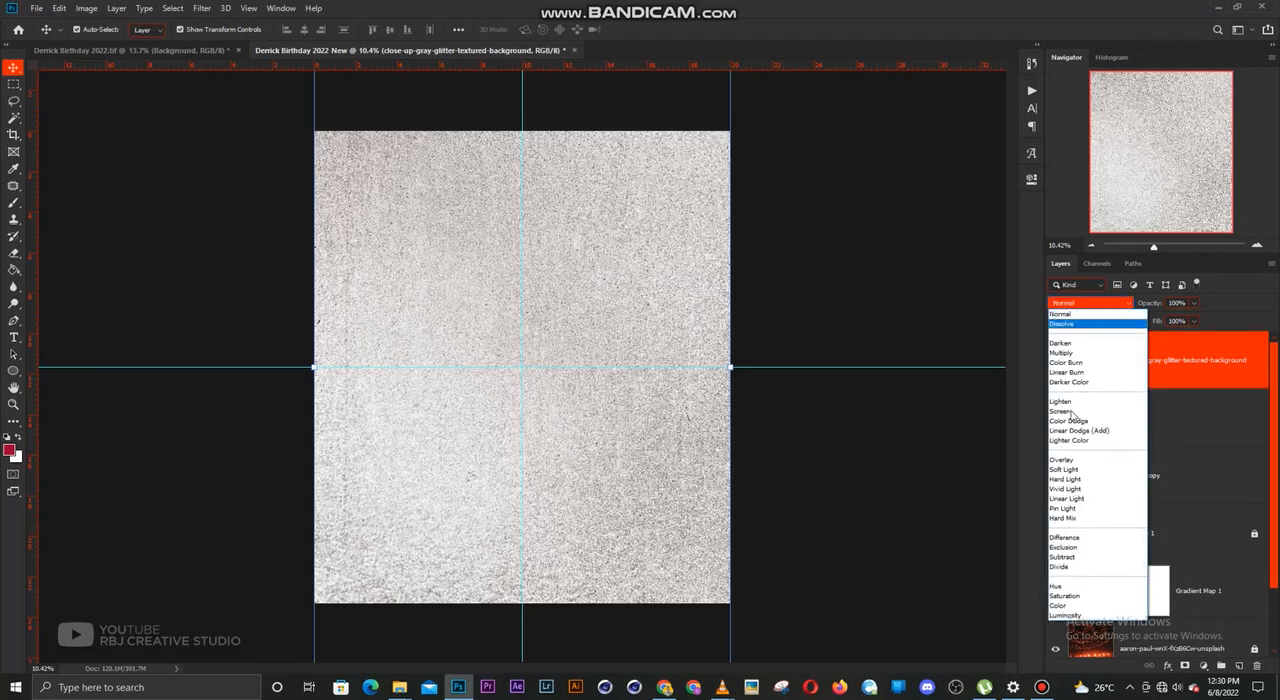
click(1059, 411)
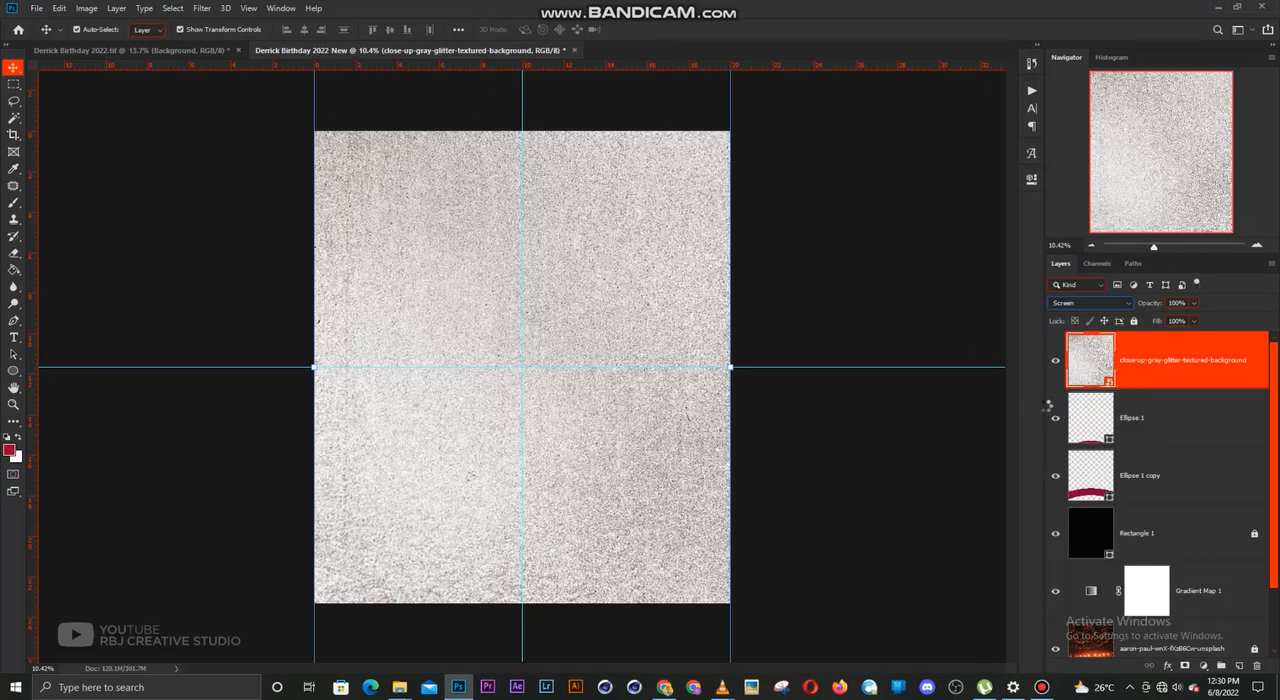
click(1090, 303)
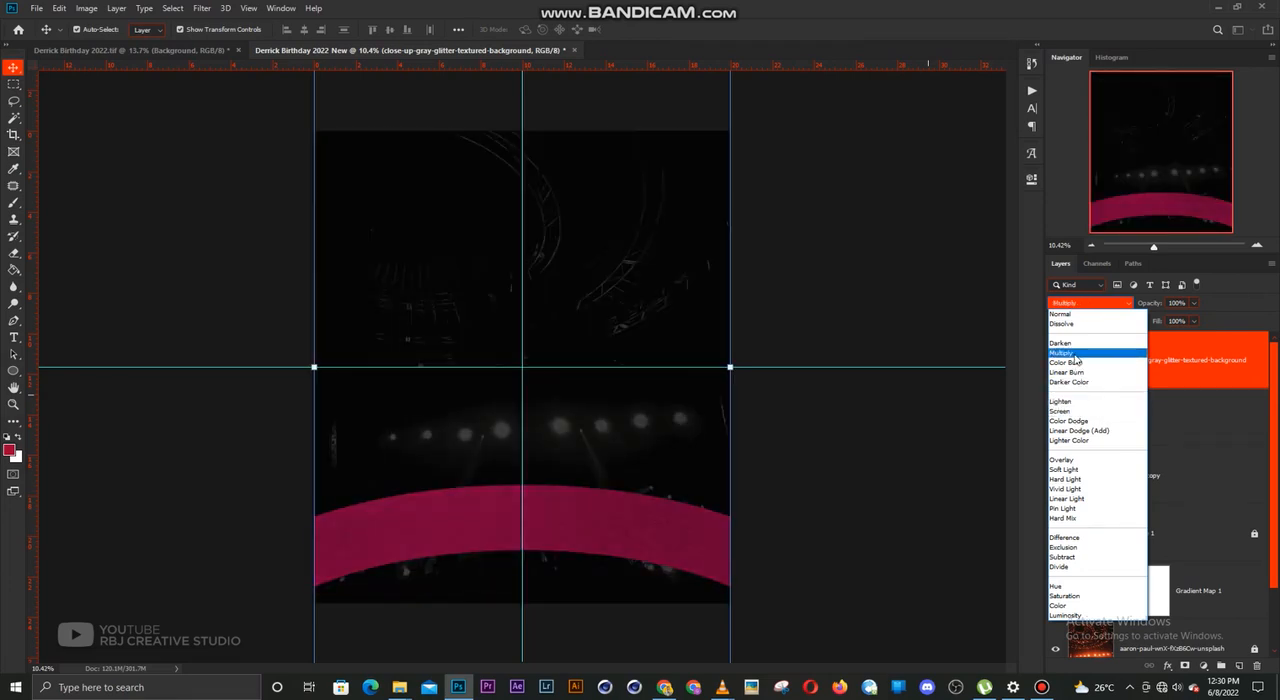
click(1073, 355)
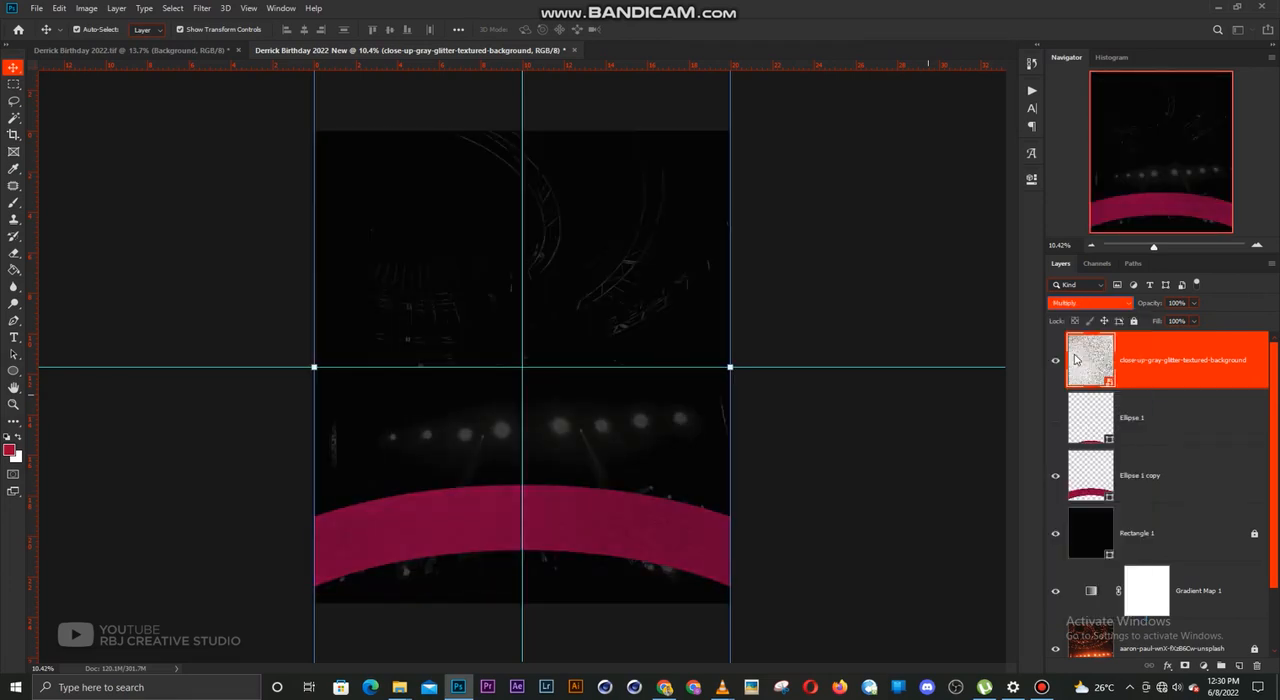
click(1186, 361)
click(1194, 304)
drag(1196, 320, 1169, 323)
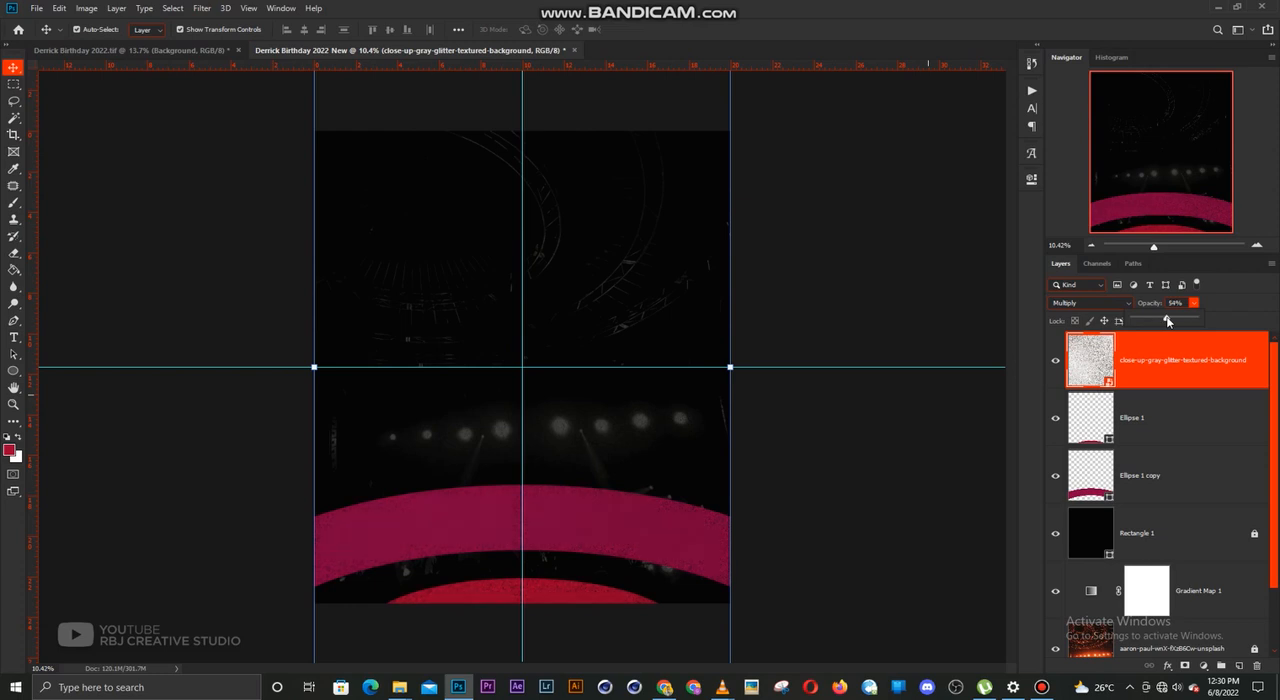
Check the glitter texture on the curved shapes up close and lock its layer
click(821, 536)
scroll(530, 512, up, 5)
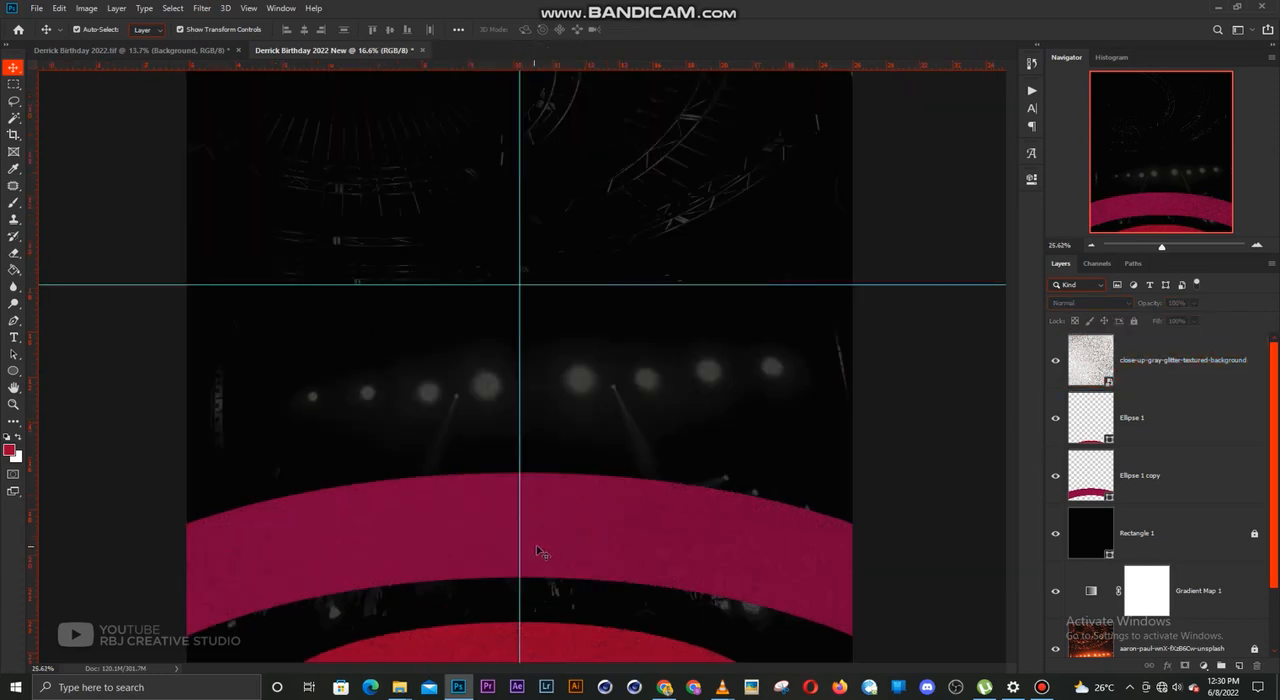
scroll(611, 337, down, 3)
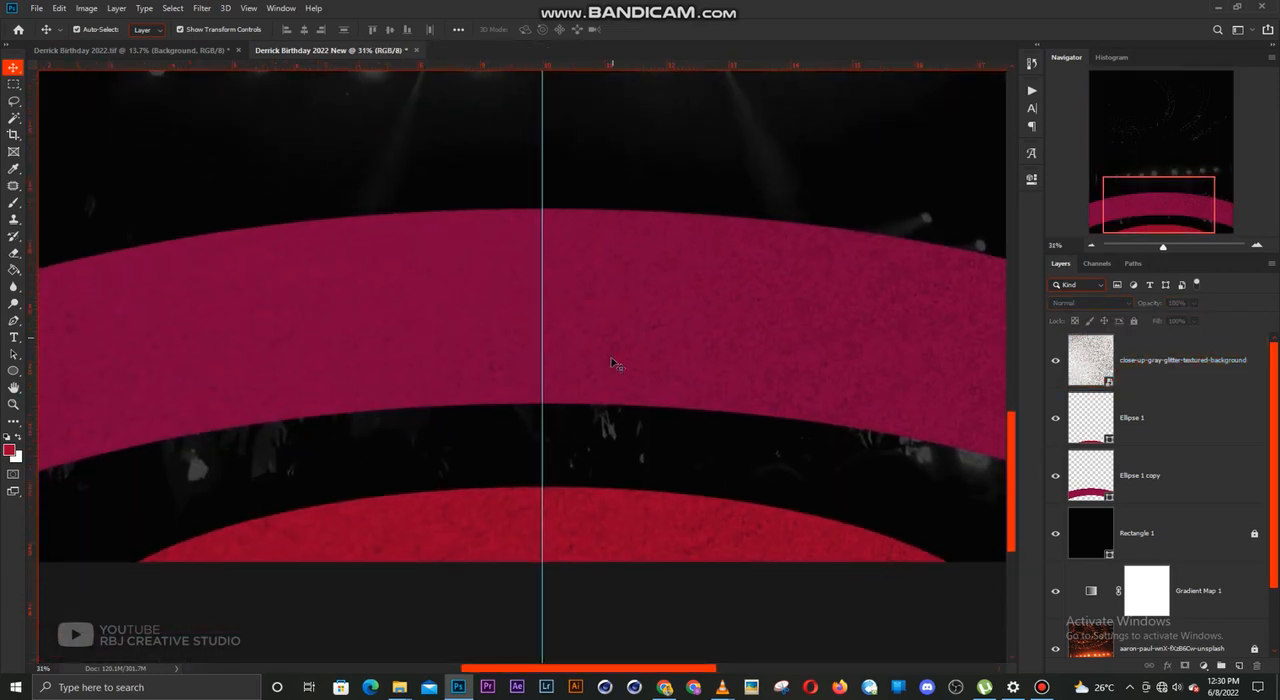
scroll(630, 264, down, 2)
scroll(630, 264, up, 4)
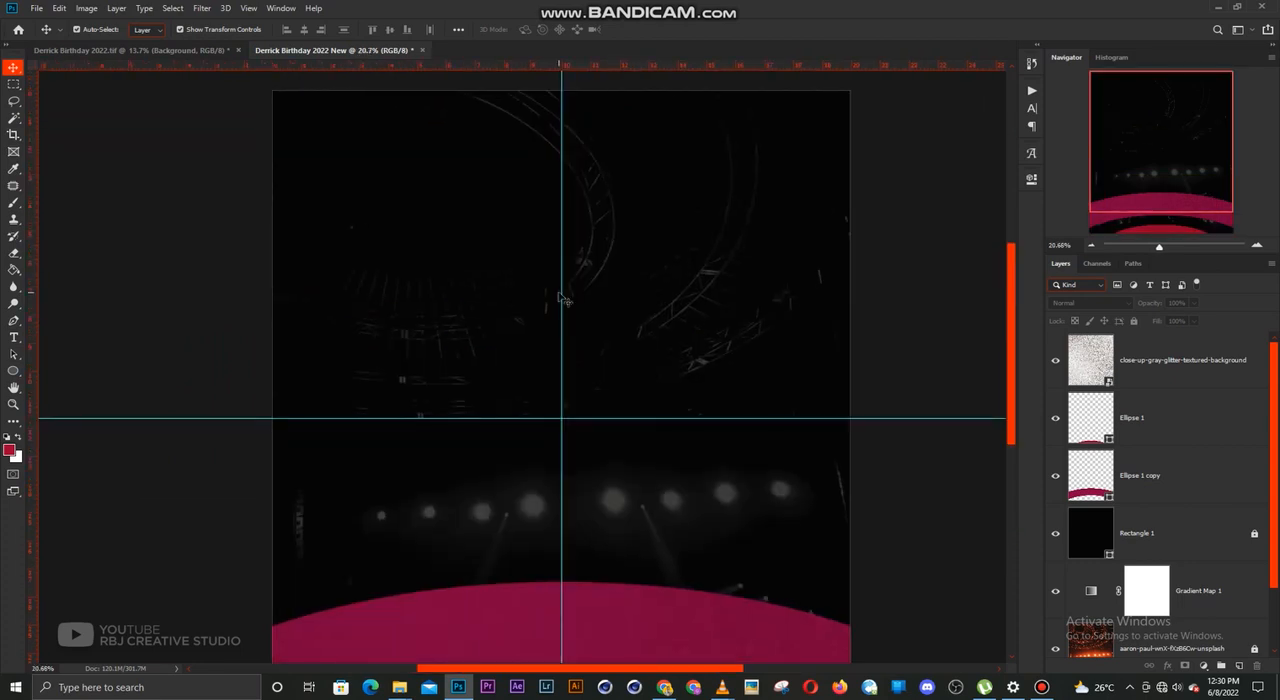
scroll(505, 274, down, 5)
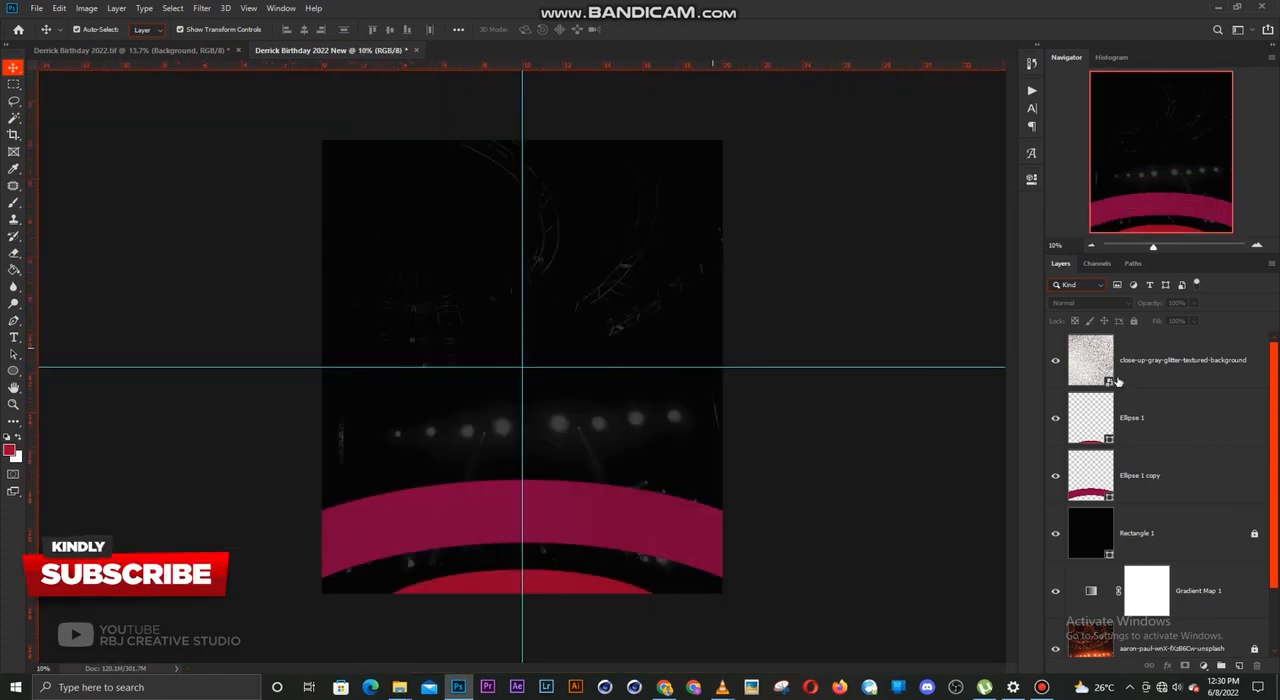
click(1133, 376)
click(1133, 320)
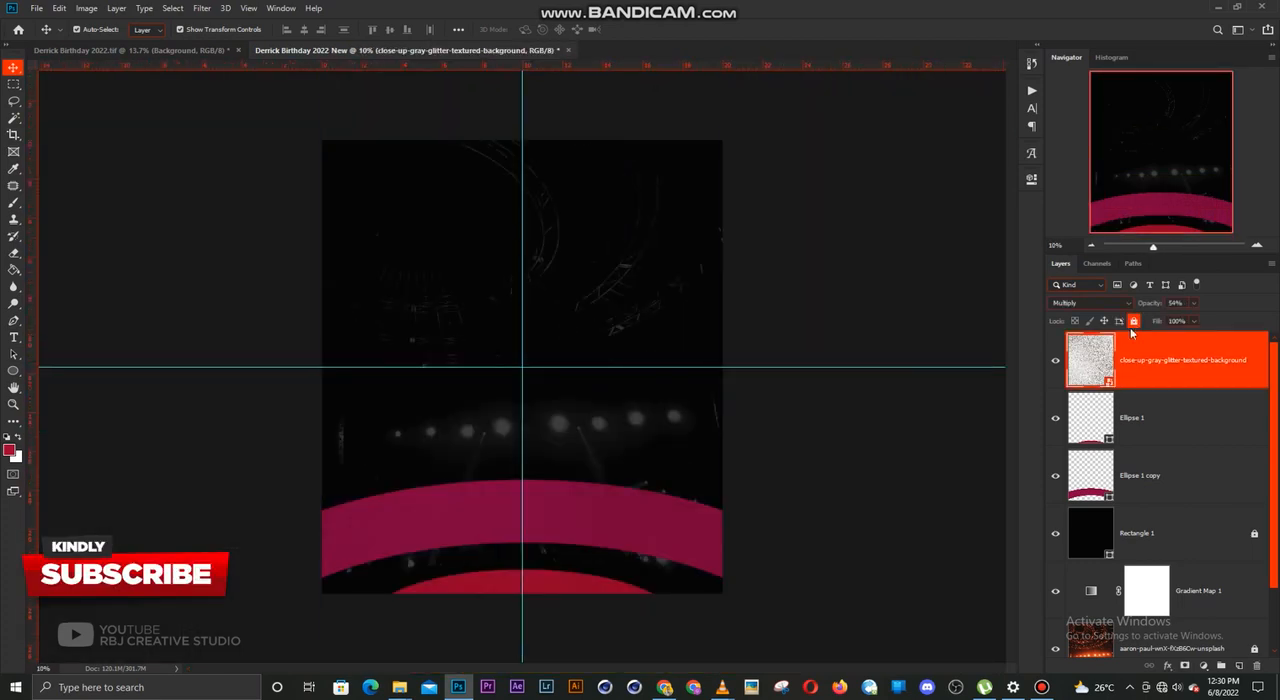
click(846, 449)
Place the "download - 2022-06-08T024419.777" photo of the man and move its layer directly beneath Ellipse 1 copy, behind the curved shapes
scroll(545, 413, up, 1)
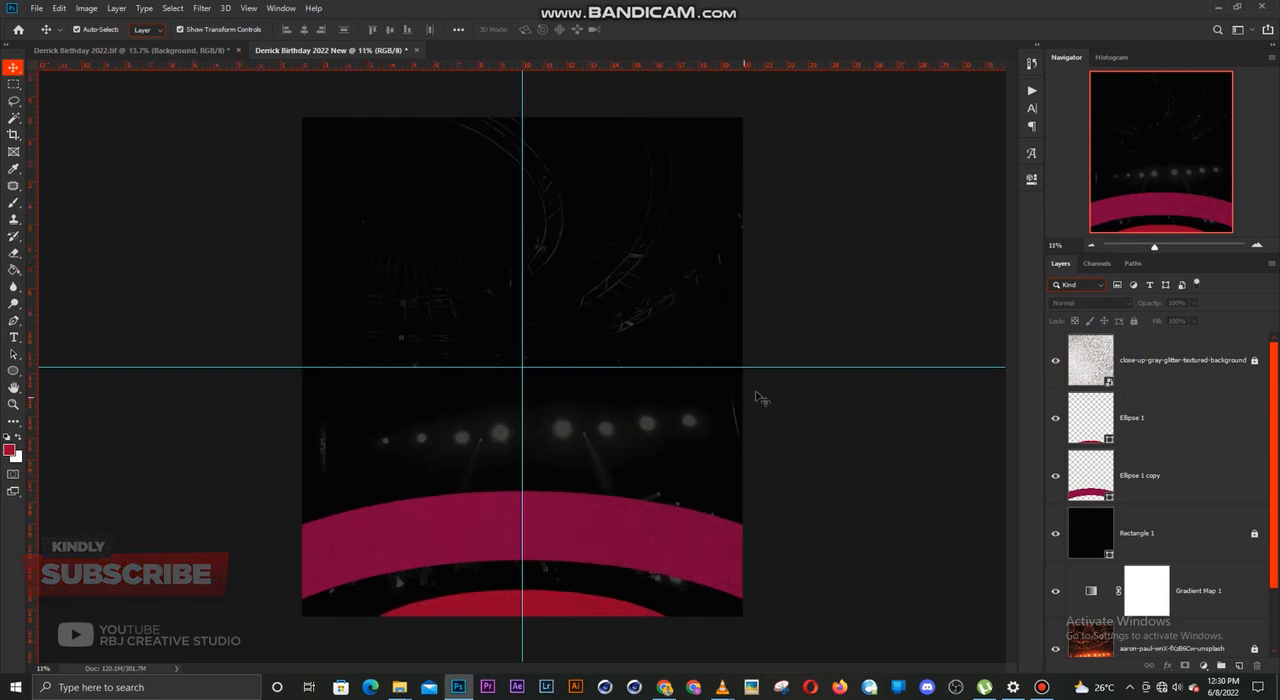
click(1171, 515)
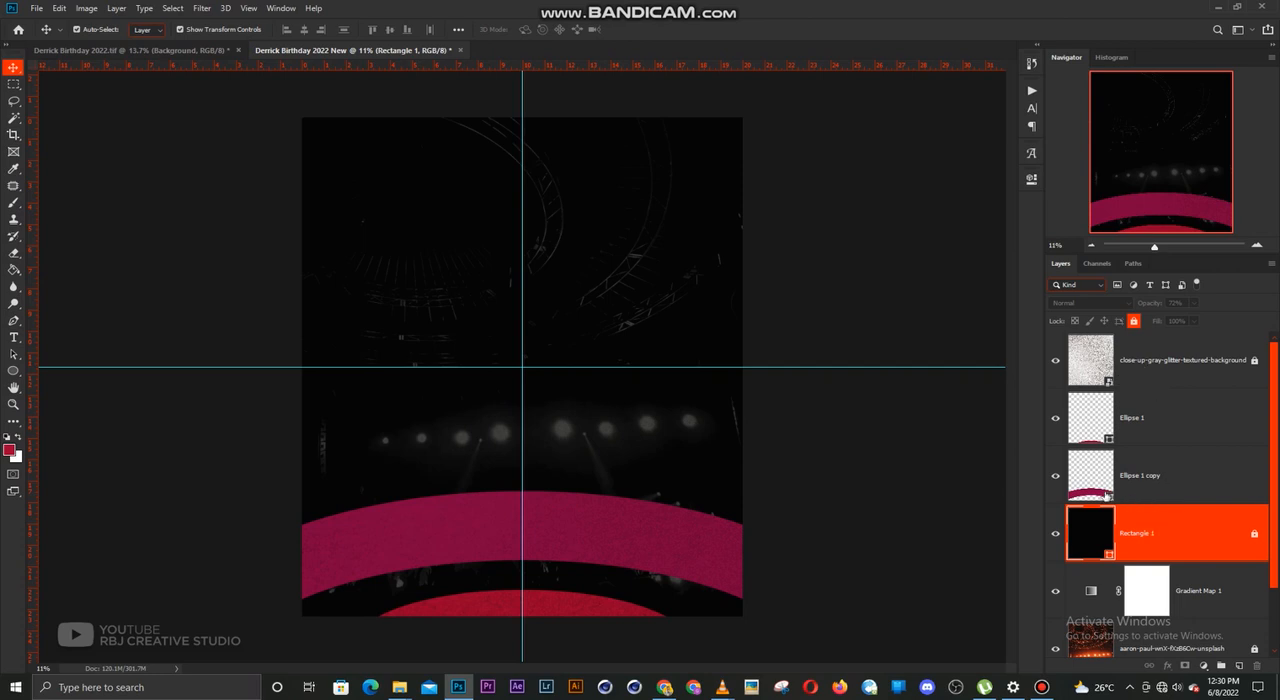
click(660, 537)
click(609, 621)
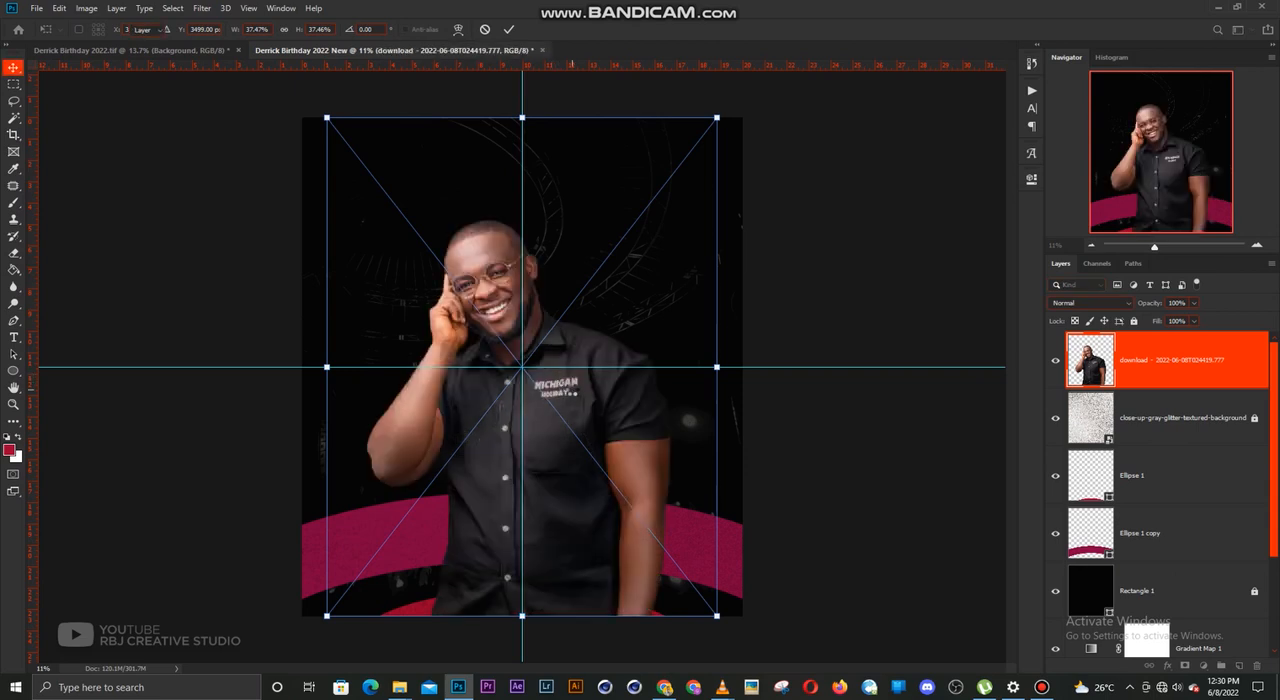
key(Return)
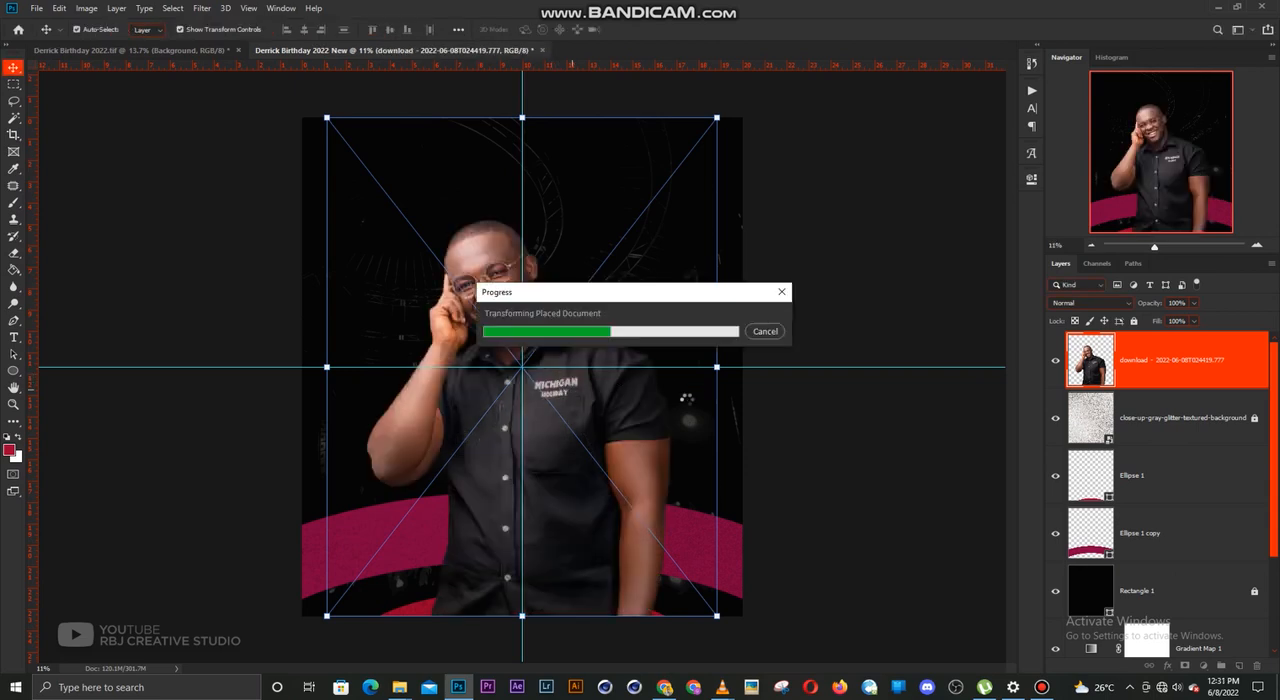
drag(1155, 378, 1145, 558)
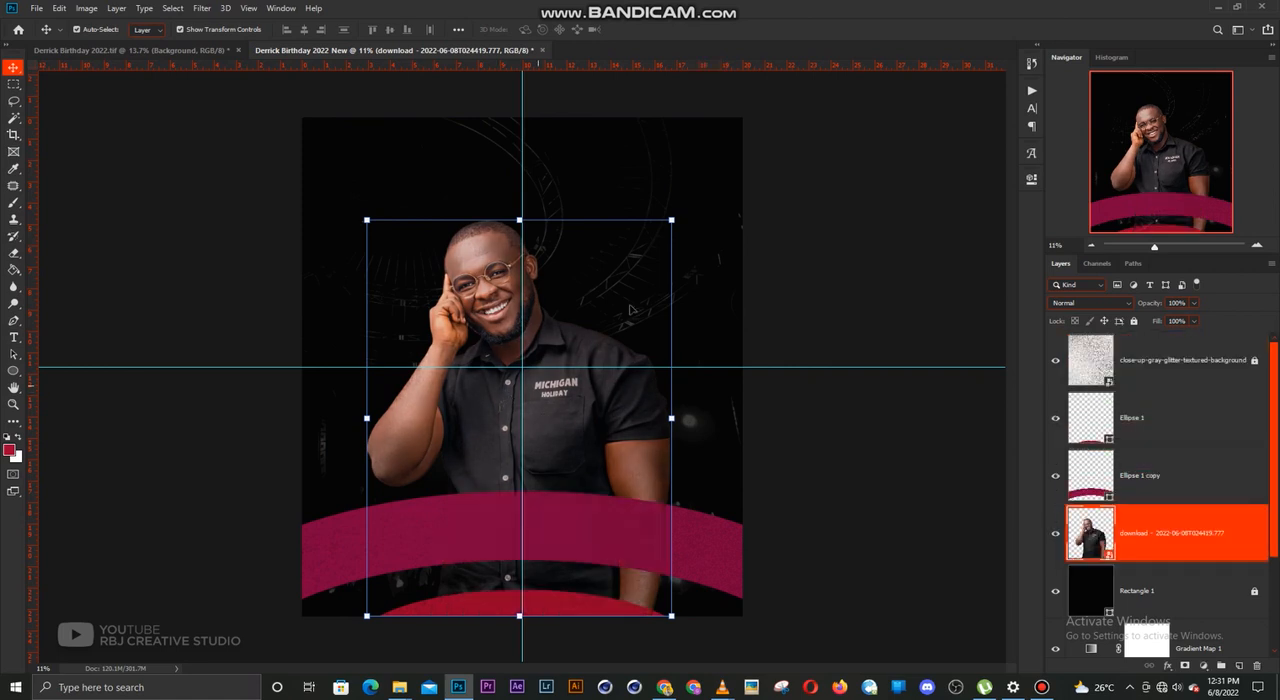
Hide the close-up-gray-glitter-textured-background layer
click(791, 274)
click(628, 394)
click(1116, 362)
click(1055, 360)
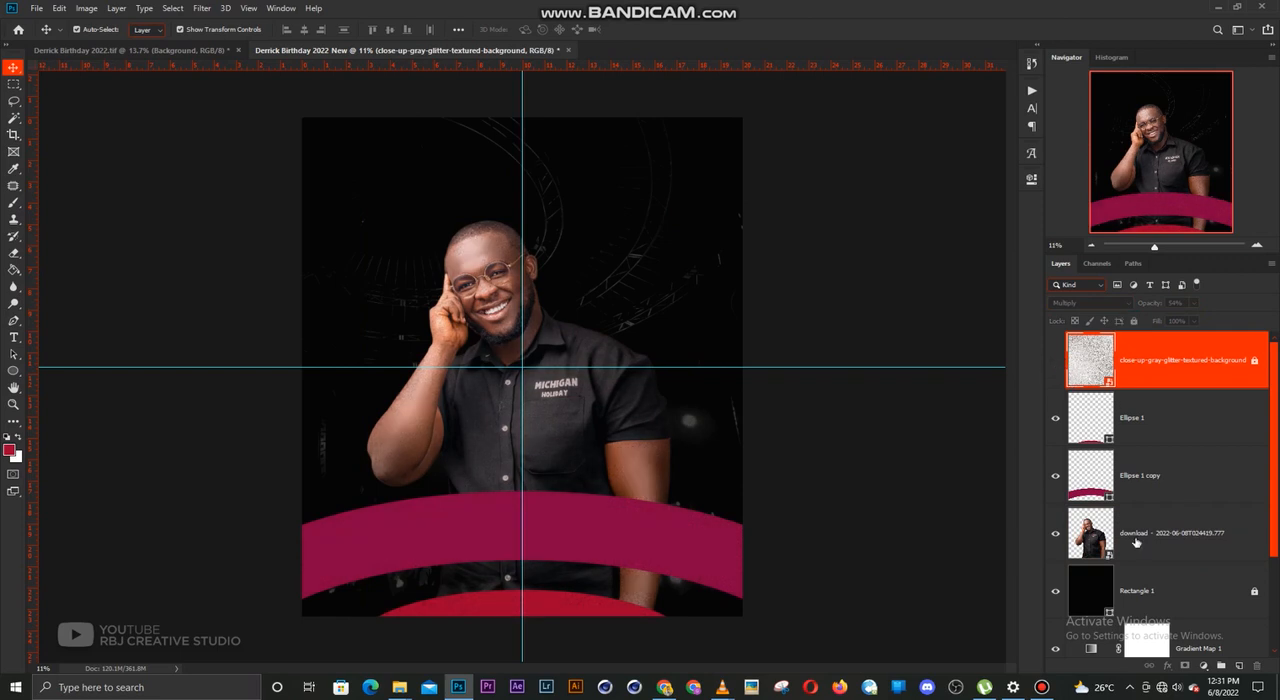
Move the man's photo up, scale it to about 29.2%, and centre it on the vertical guide with its base behind the magenta curve
click(604, 418)
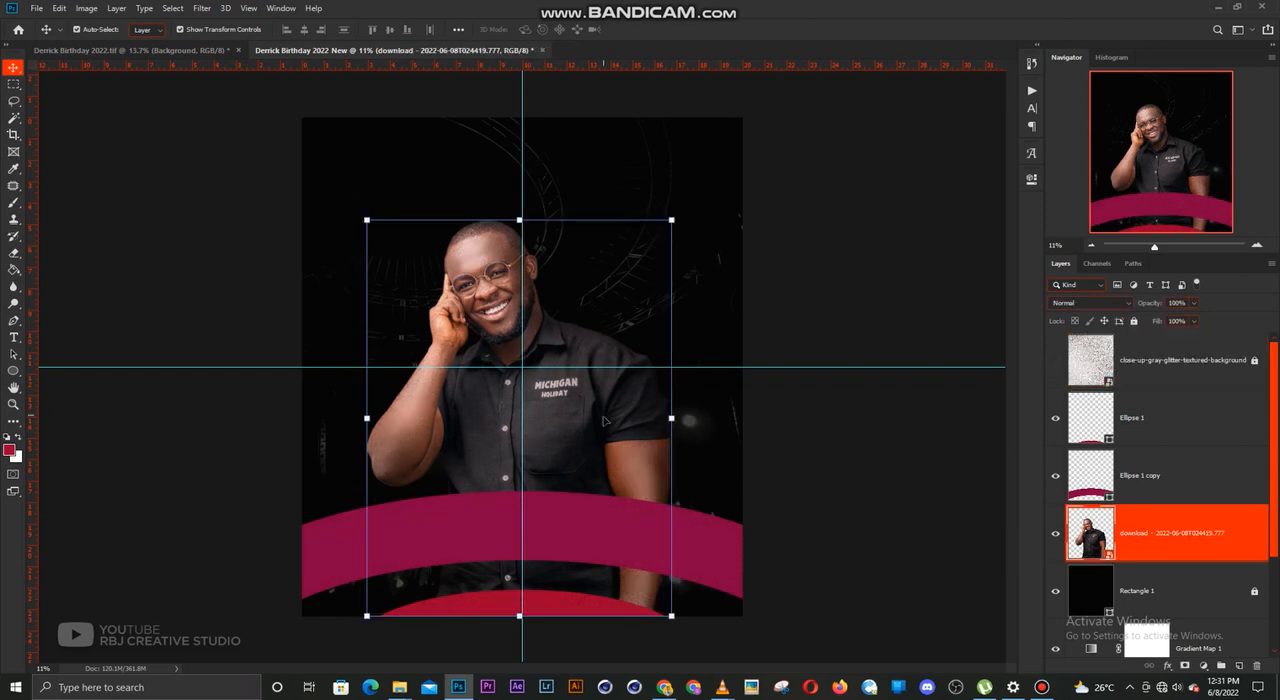
drag(604, 421, 604, 379)
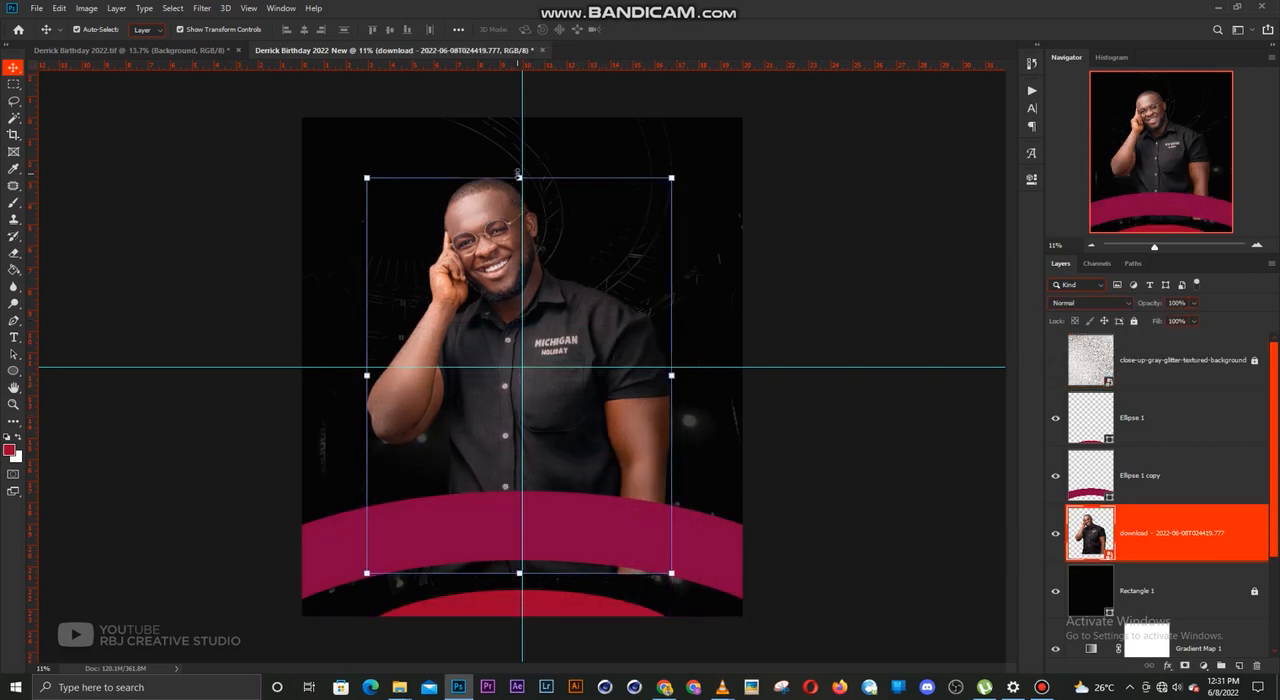
key(ctrl+t)
drag(522, 75, 522, 185)
drag(559, 287, 560, 259)
key(Return)
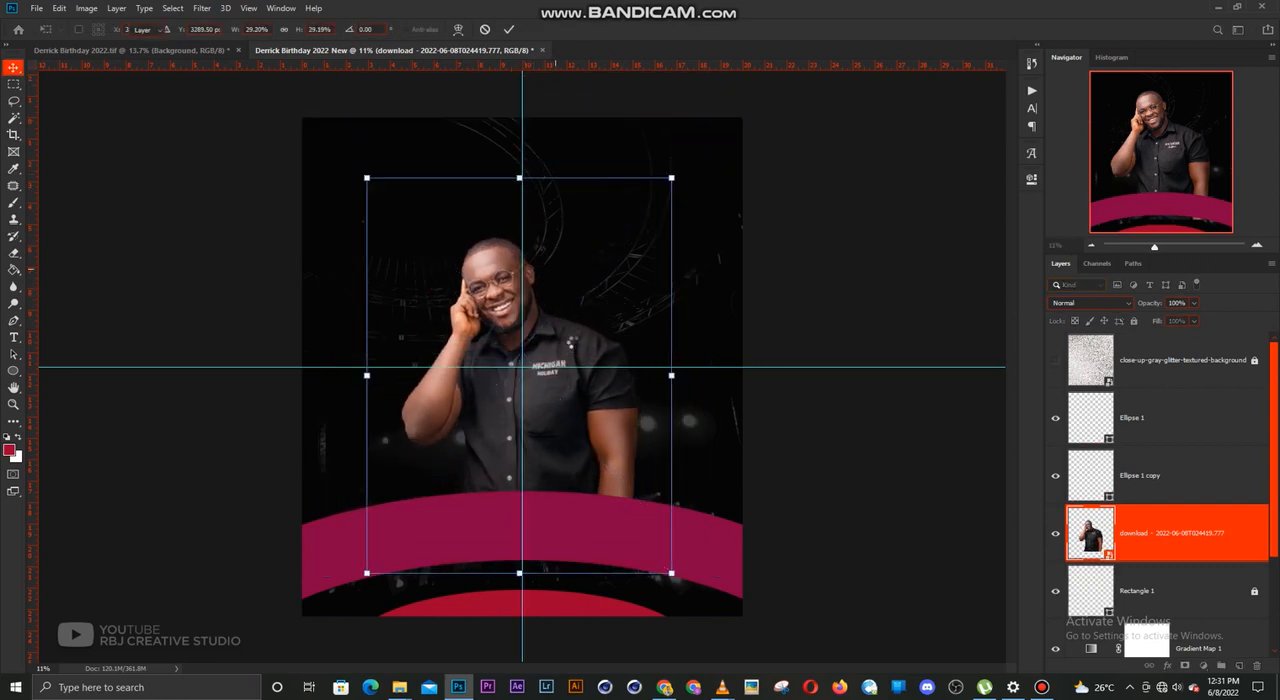
click(709, 329)
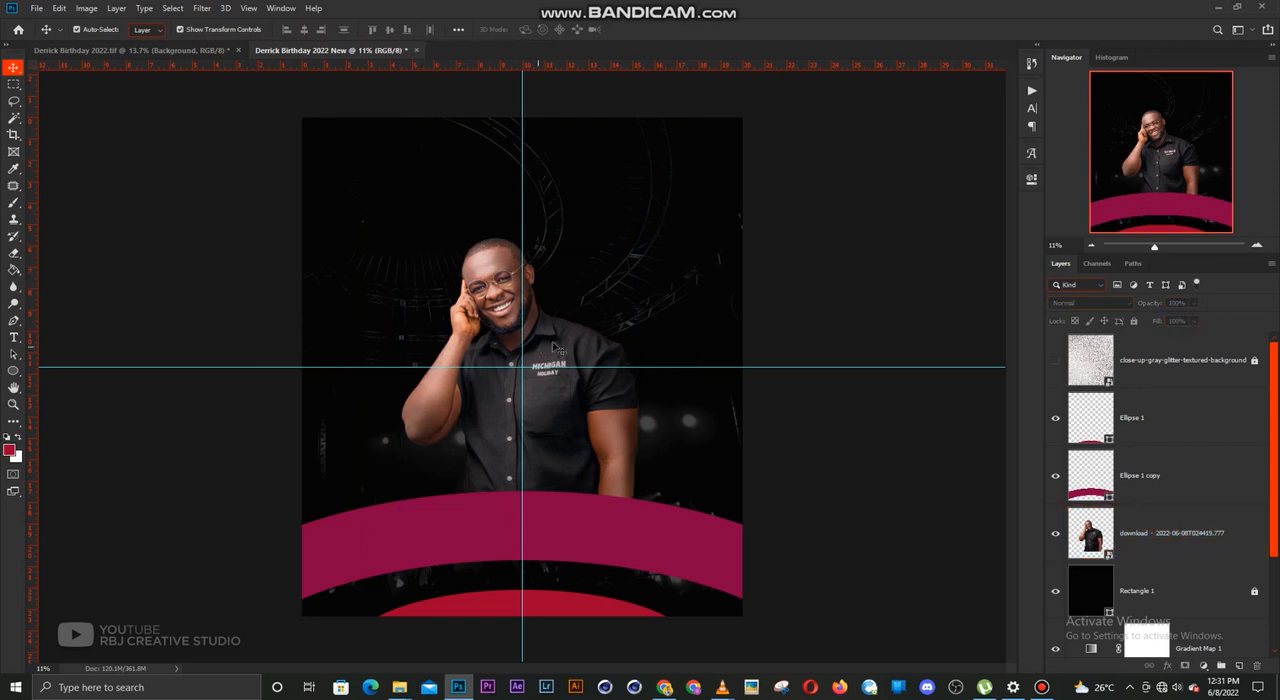
drag(557, 346, 559, 347)
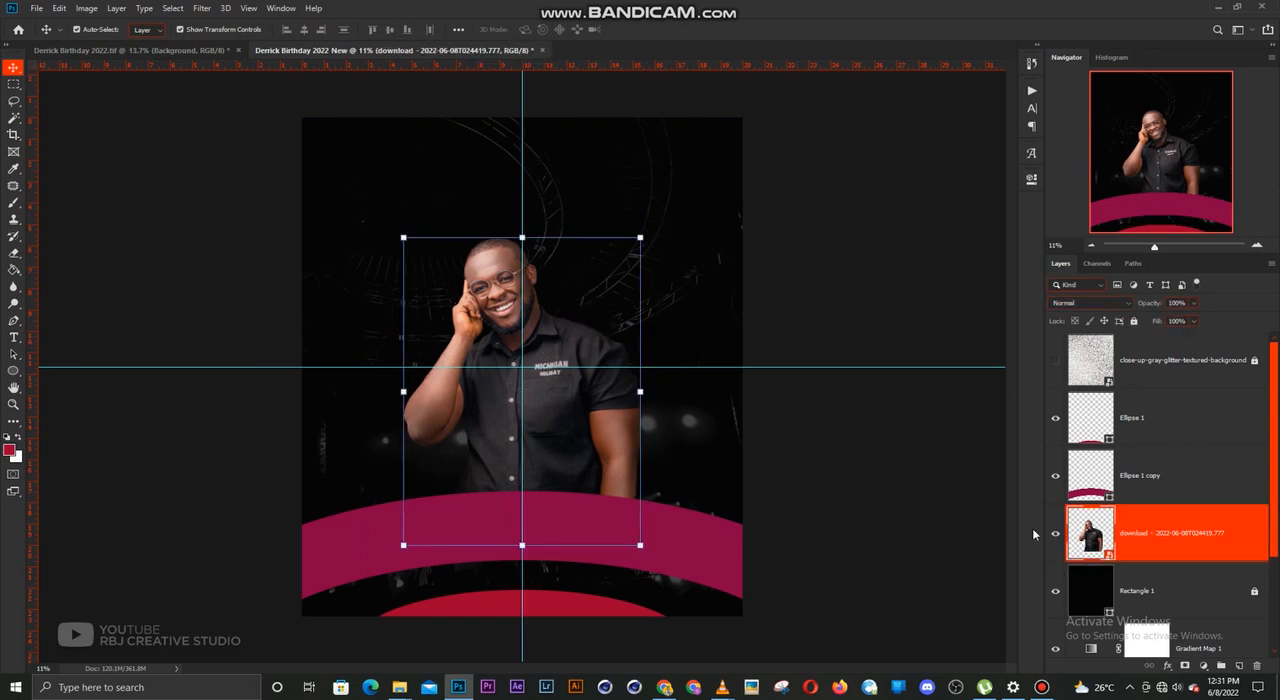
Try shading the man's lower body with a soft black 1800 px brush on a new layer clipped to his photo
click(1239, 665)
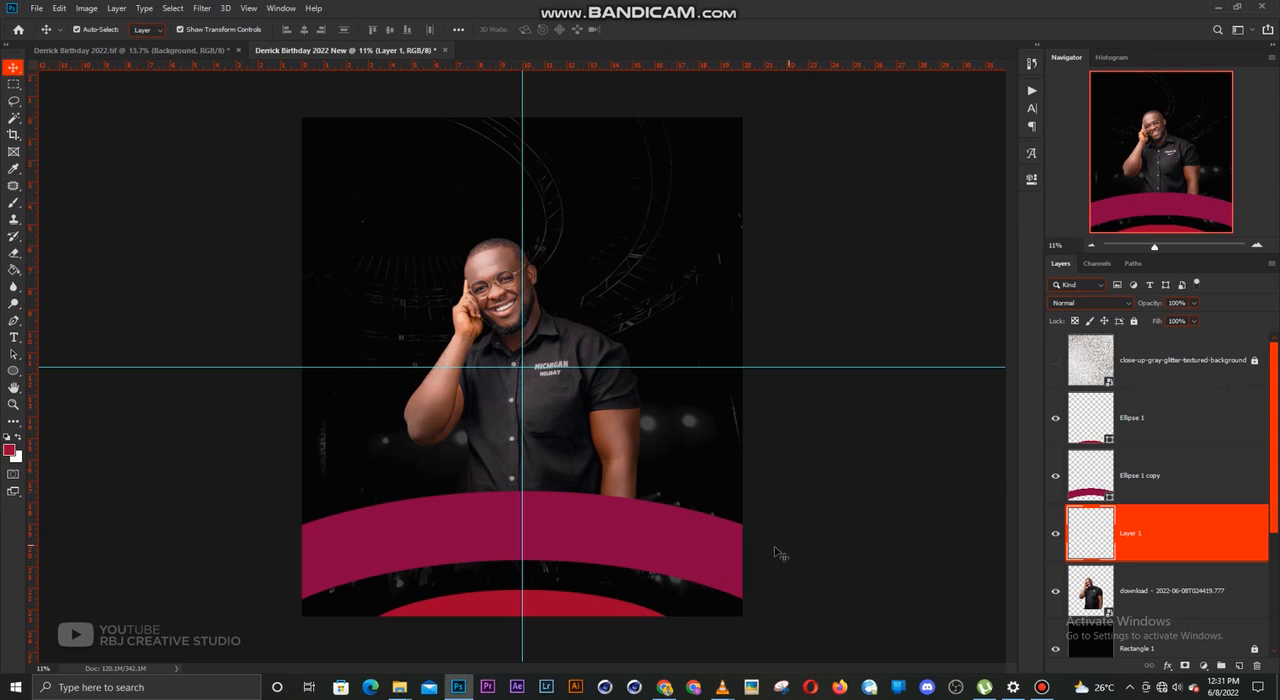
key(b)
click(11, 452)
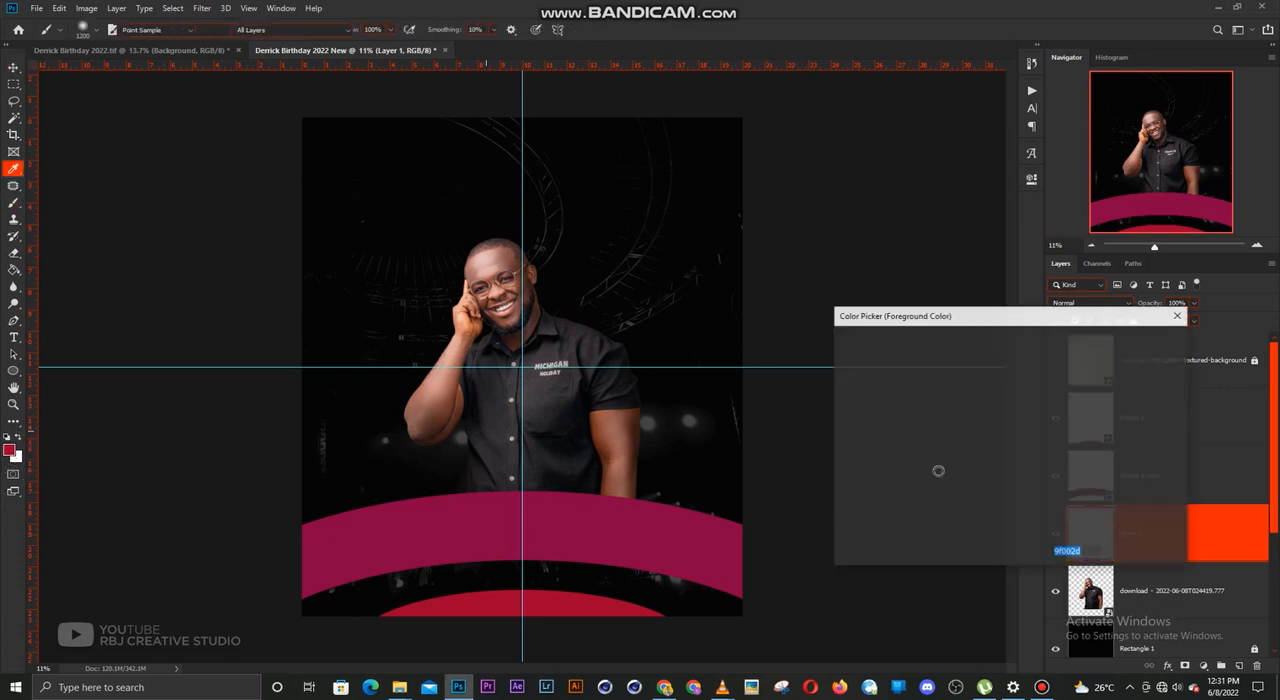
click(905, 509)
key(Return)
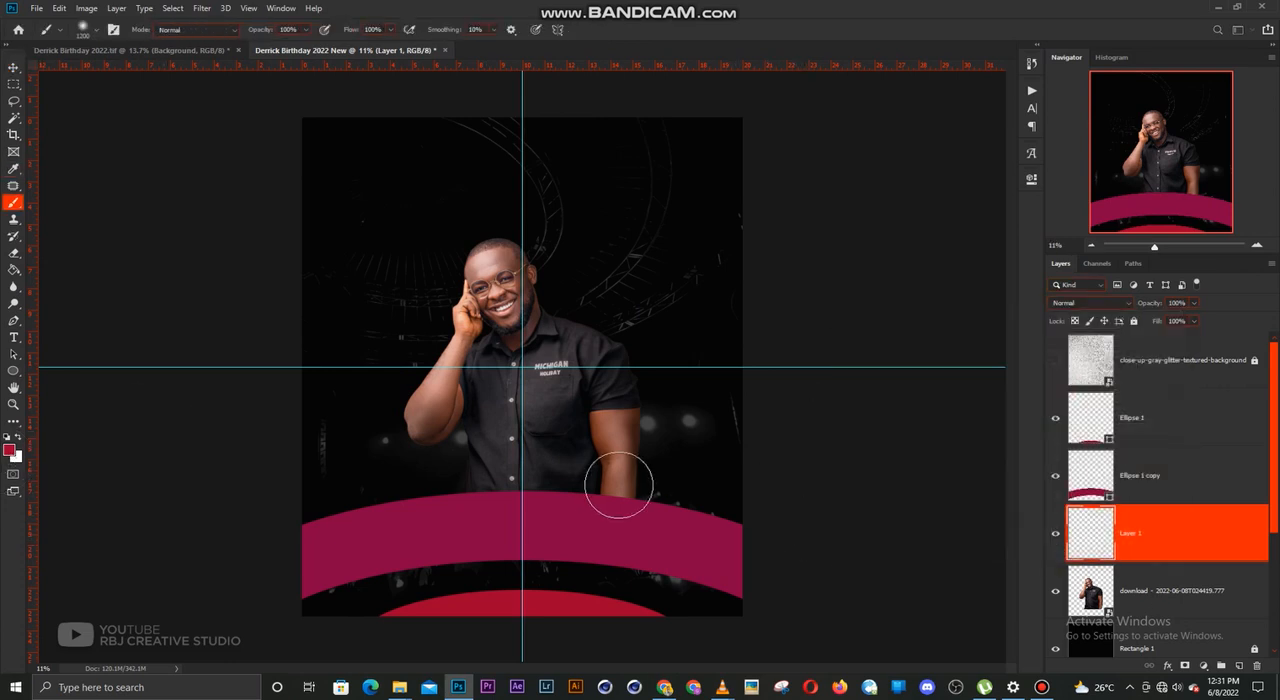
key(bracketright)
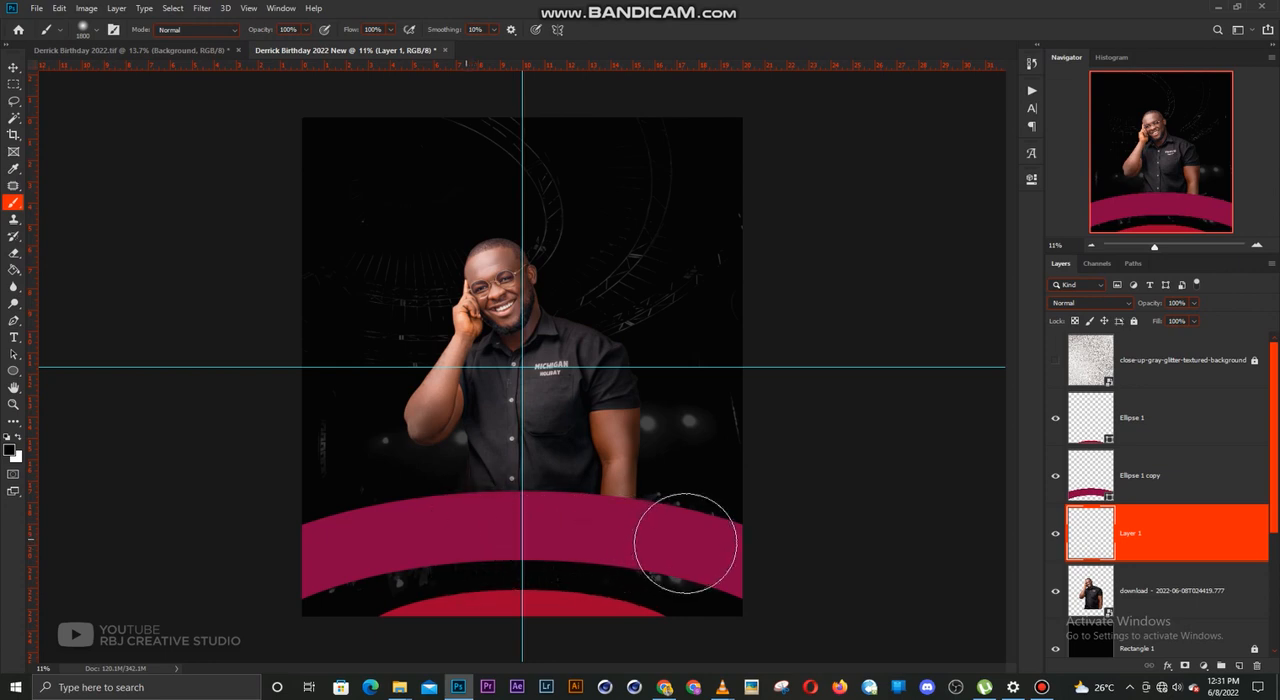
drag(686, 543, 681, 537)
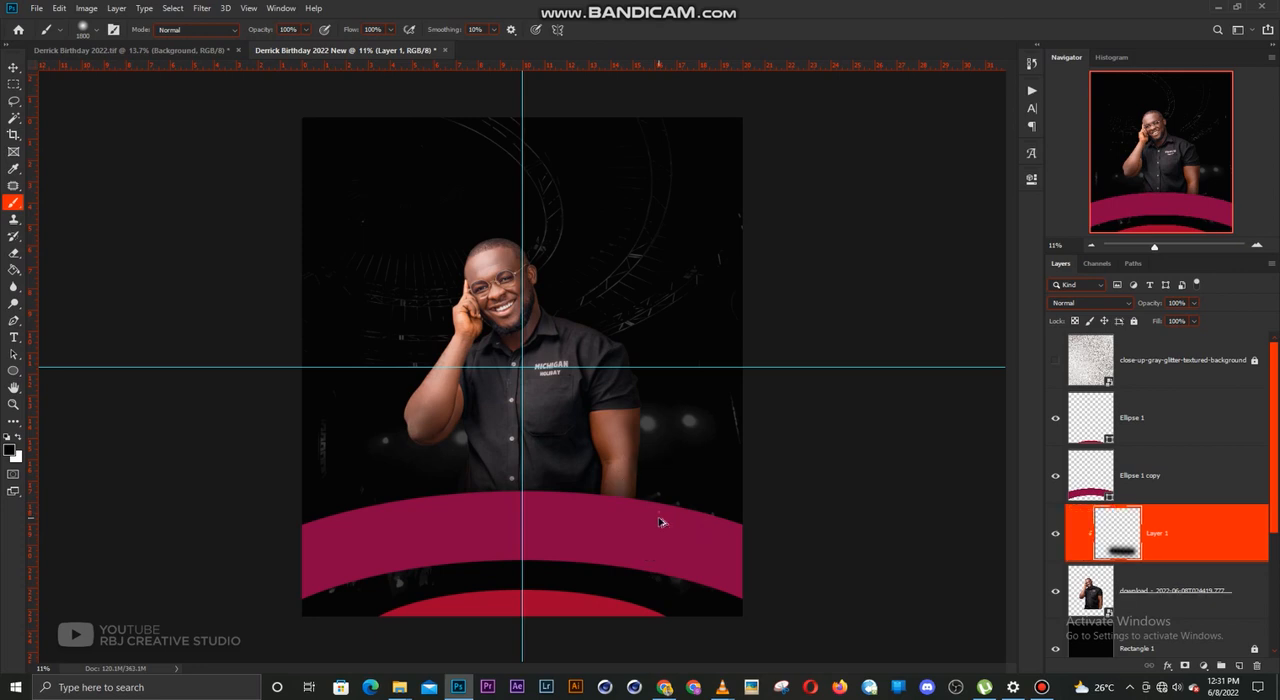
Stretch the black shading upward to about 131% height and delete its layer
key(v)
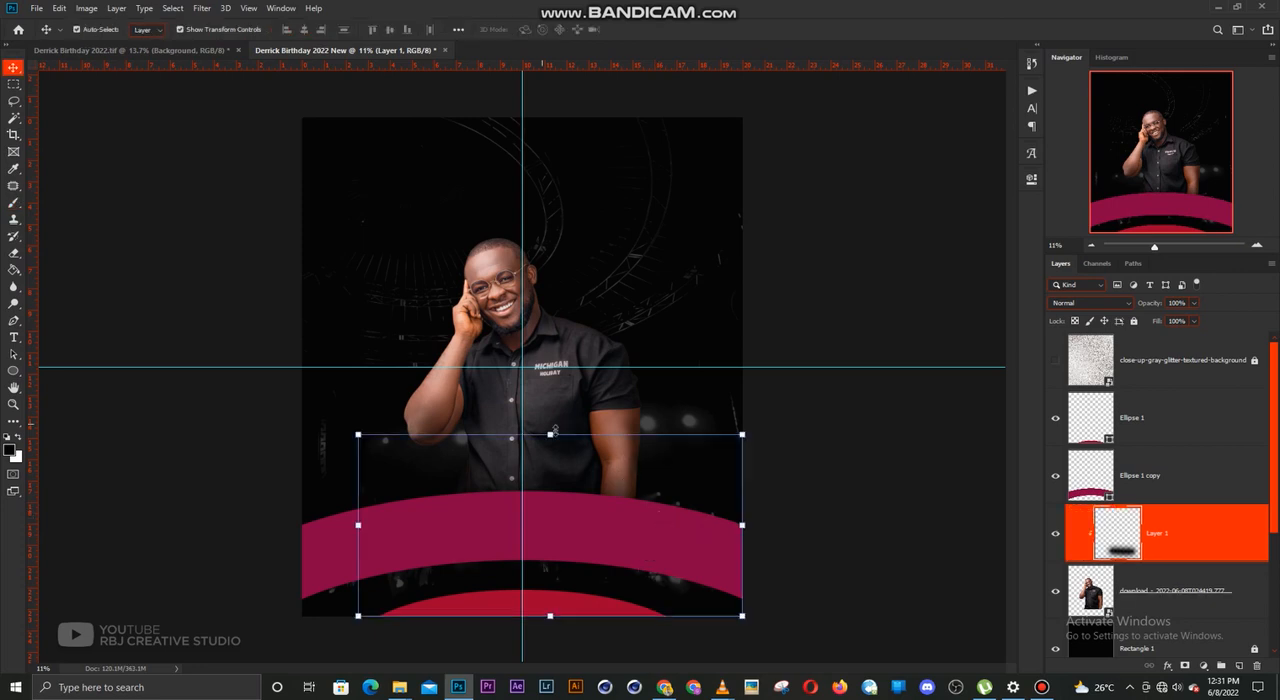
drag(550, 432, 549, 375)
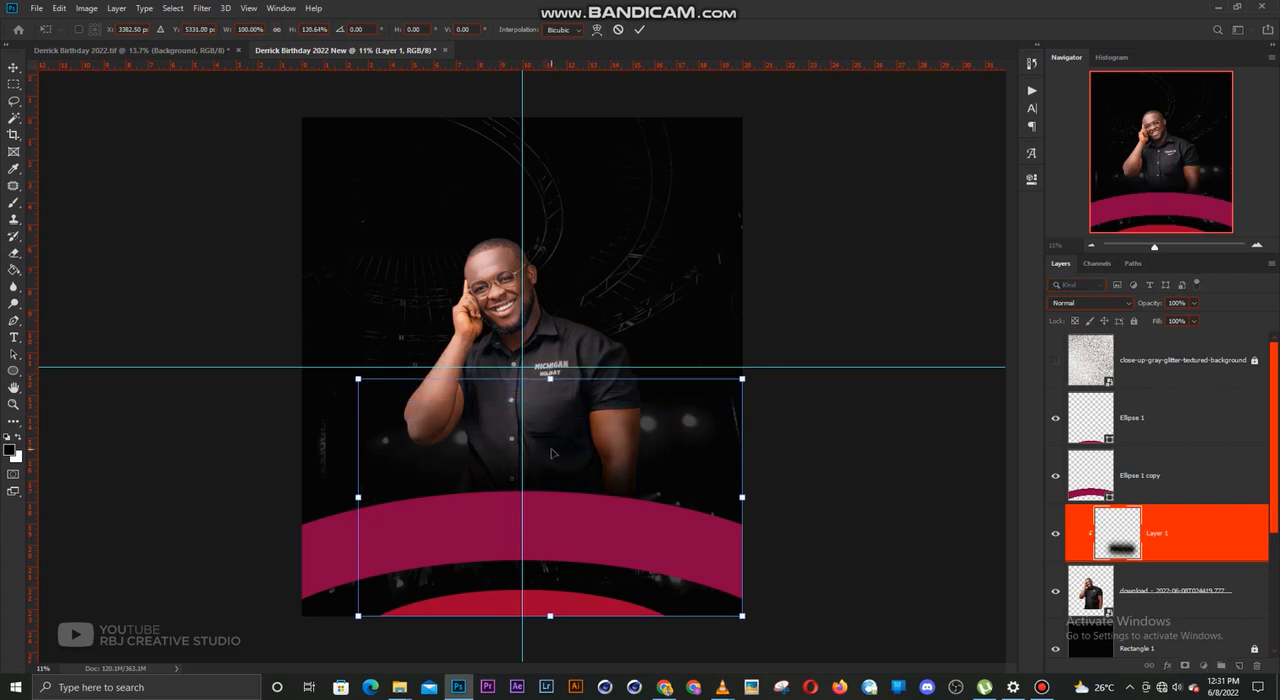
key(Return)
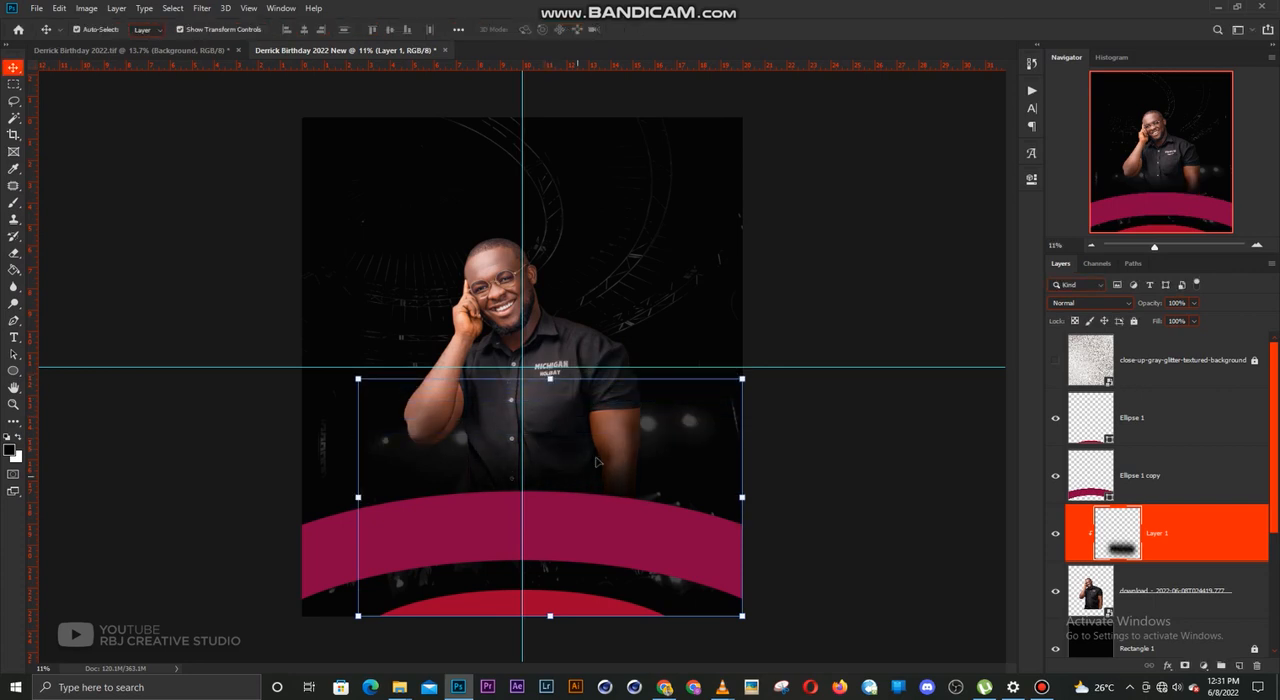
key(Delete)
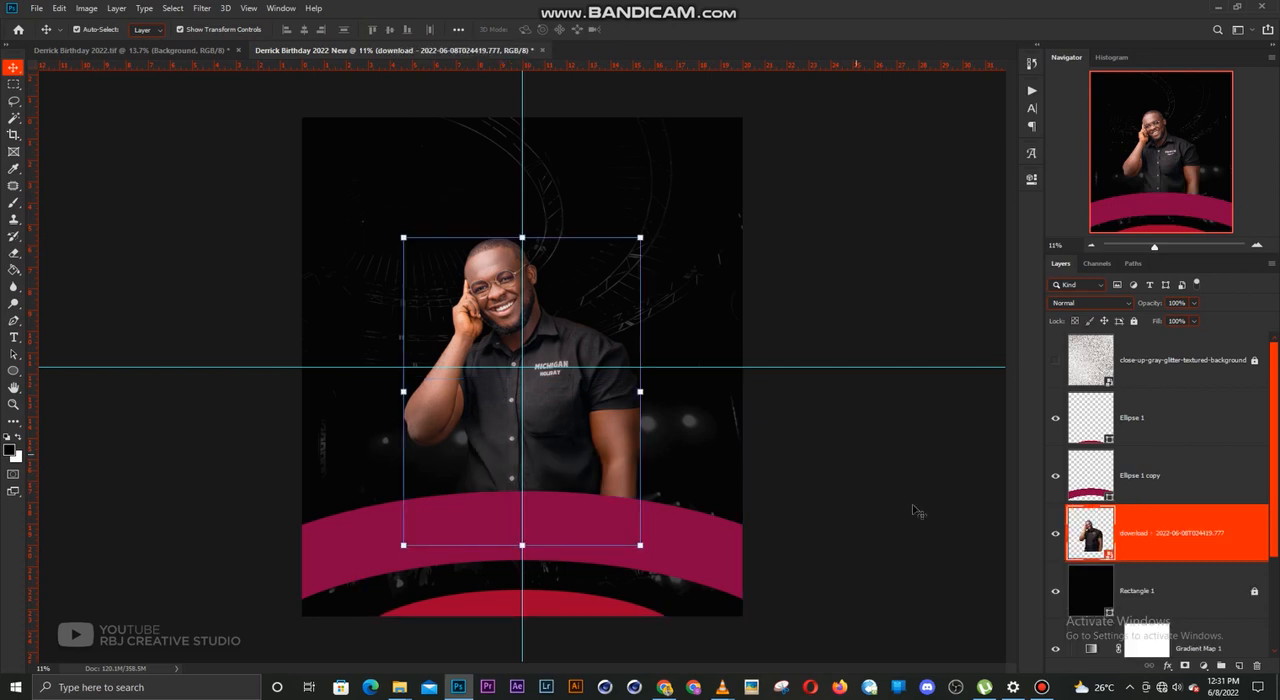
Add a Hue/Saturation adjustment clipped to the man's photo with its lightness set to -72
click(1203, 665)
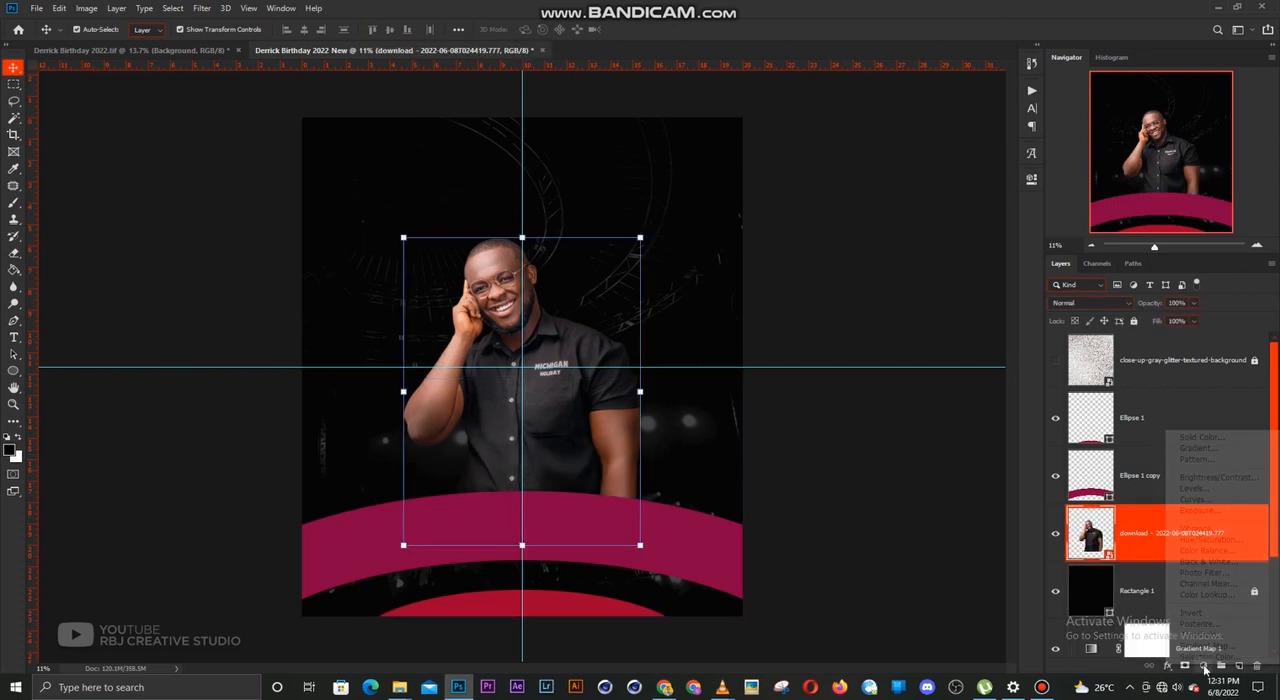
click(1205, 542)
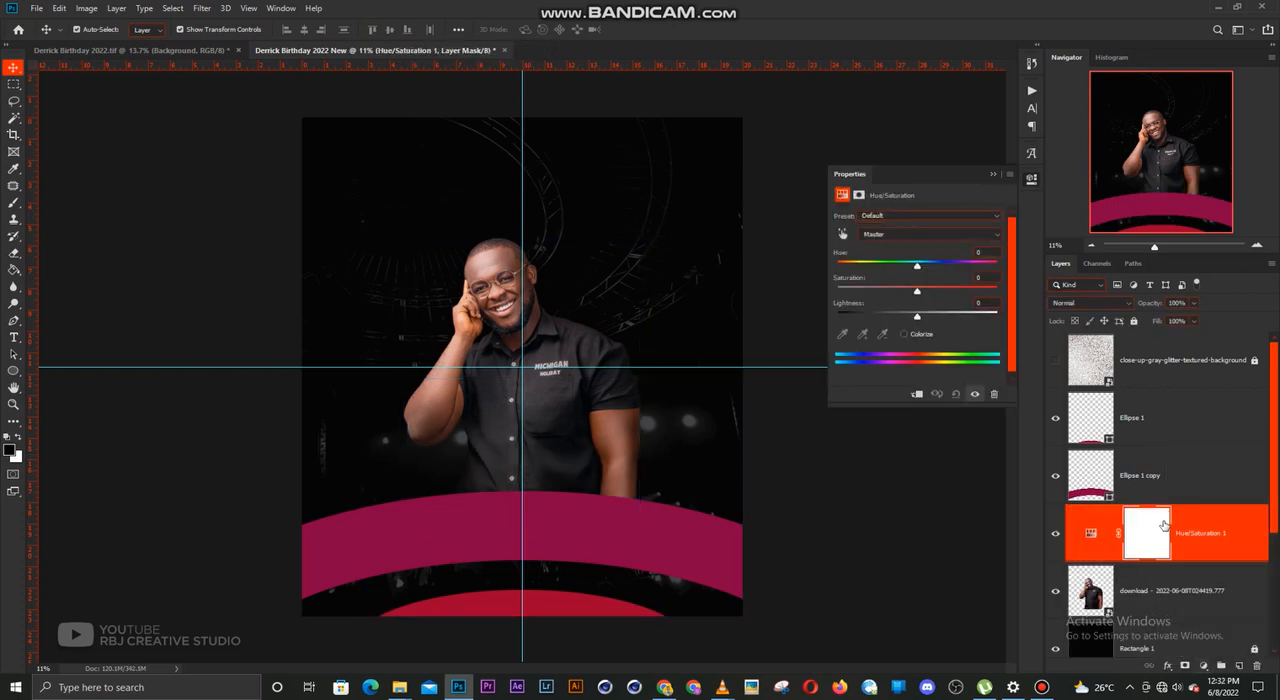
key(ctrl+alt+g)
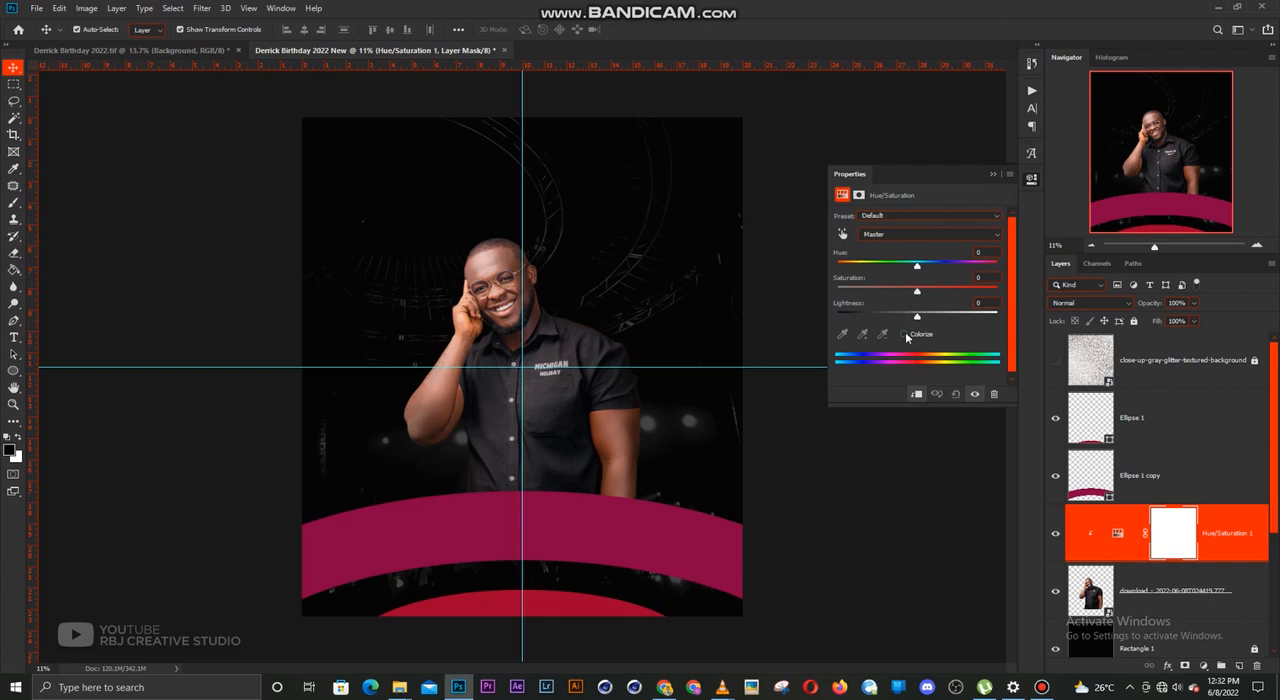
drag(917, 318, 861, 318)
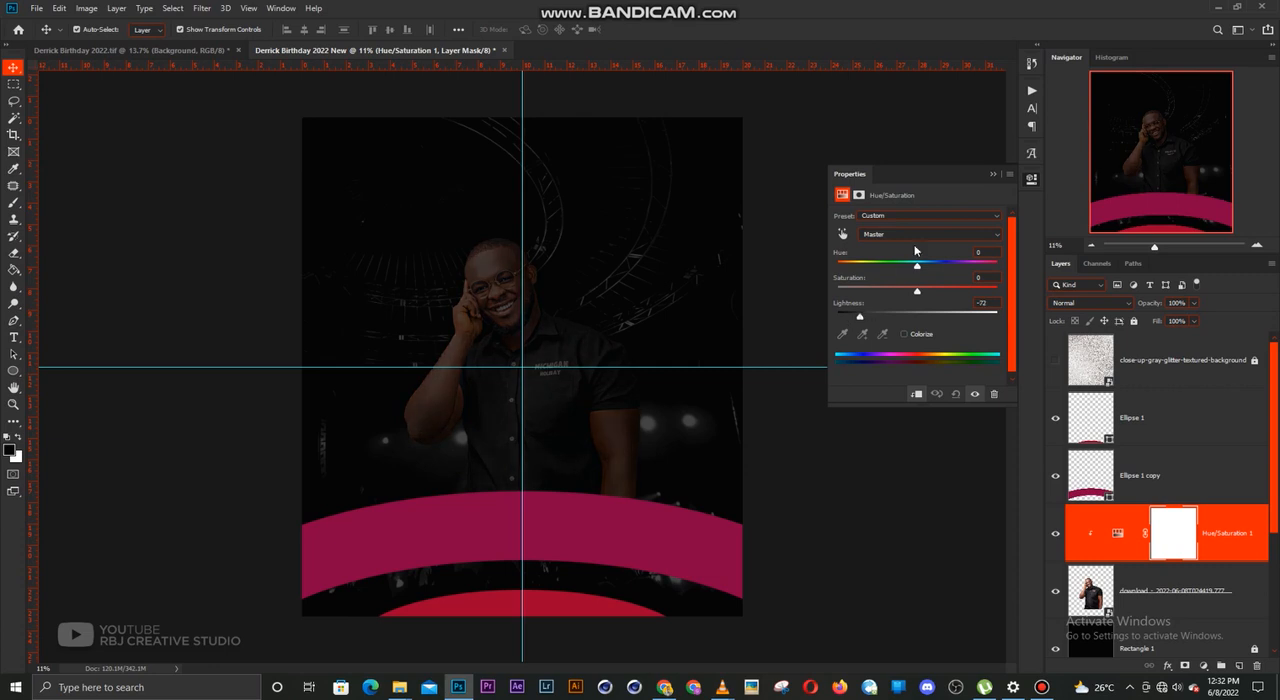
click(992, 170)
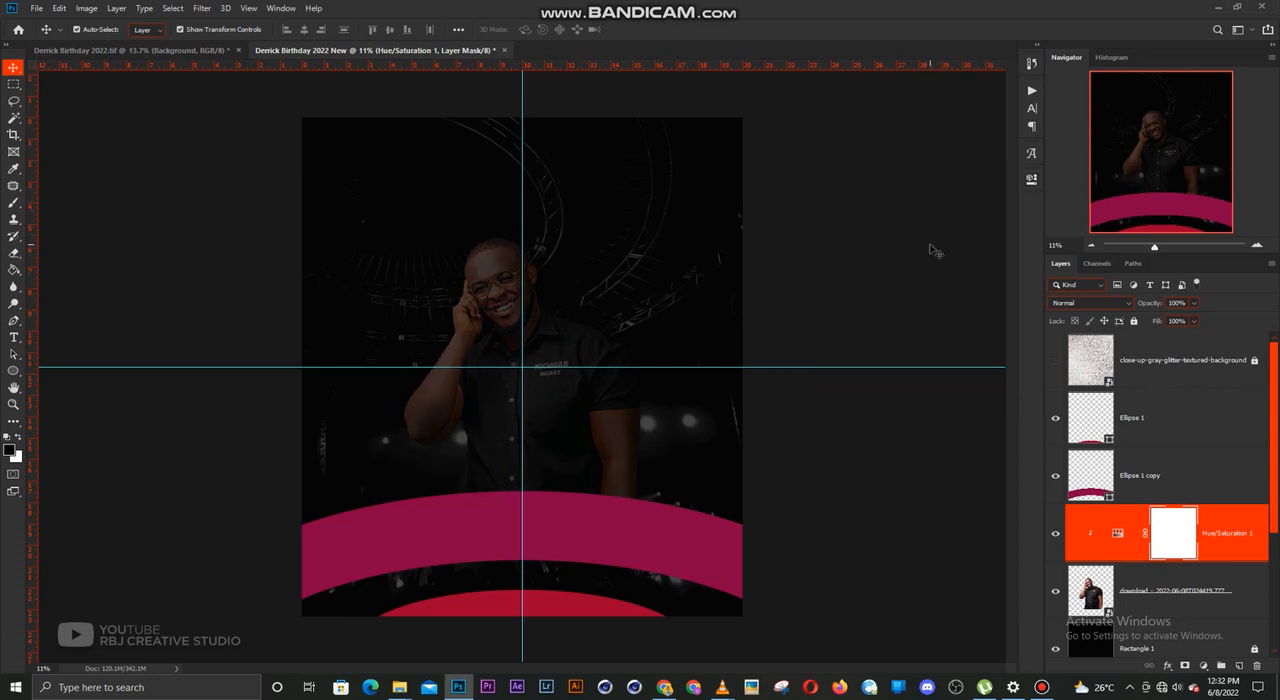
Invert the Hue/Saturation mask, paint white over the man's lower body above the magenta curve, and lock the adjustment layer
key(ctrl+i)
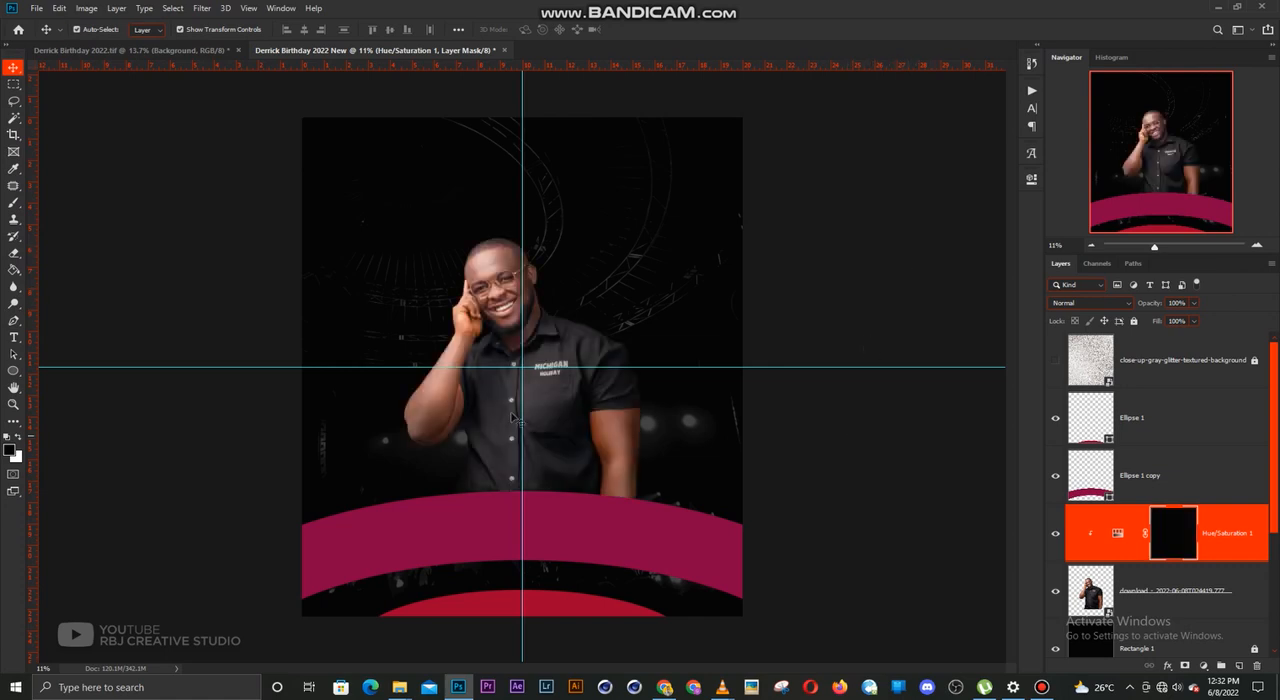
key(b)
click(16, 437)
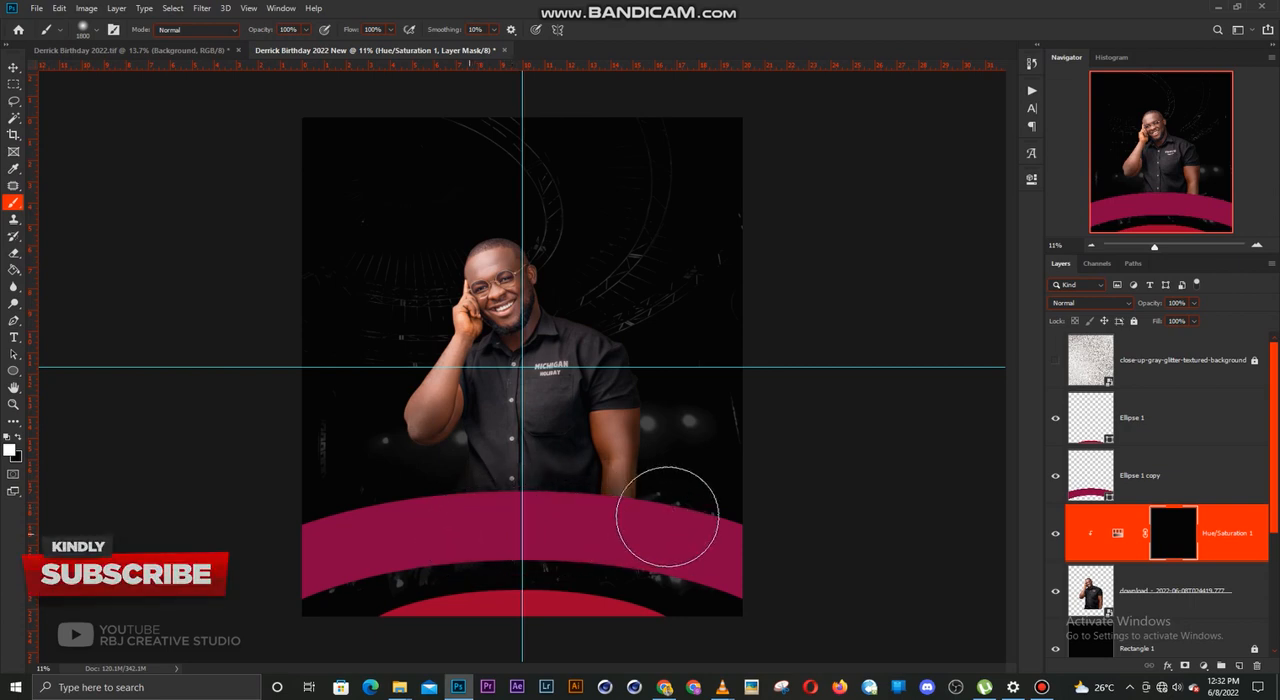
mouse_move(650, 522)
mouse_down()
mouse_move(461, 510)
mouse_move(425, 525)
mouse_move(667, 524)
mouse_up()
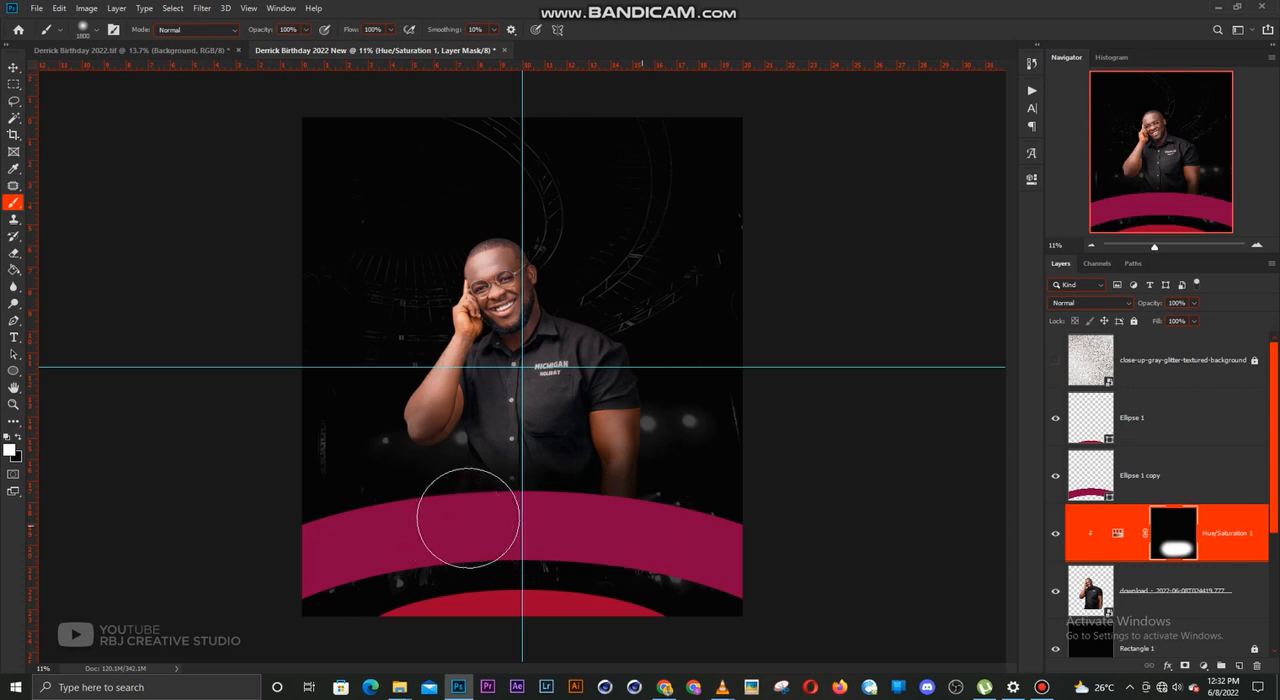
key(v)
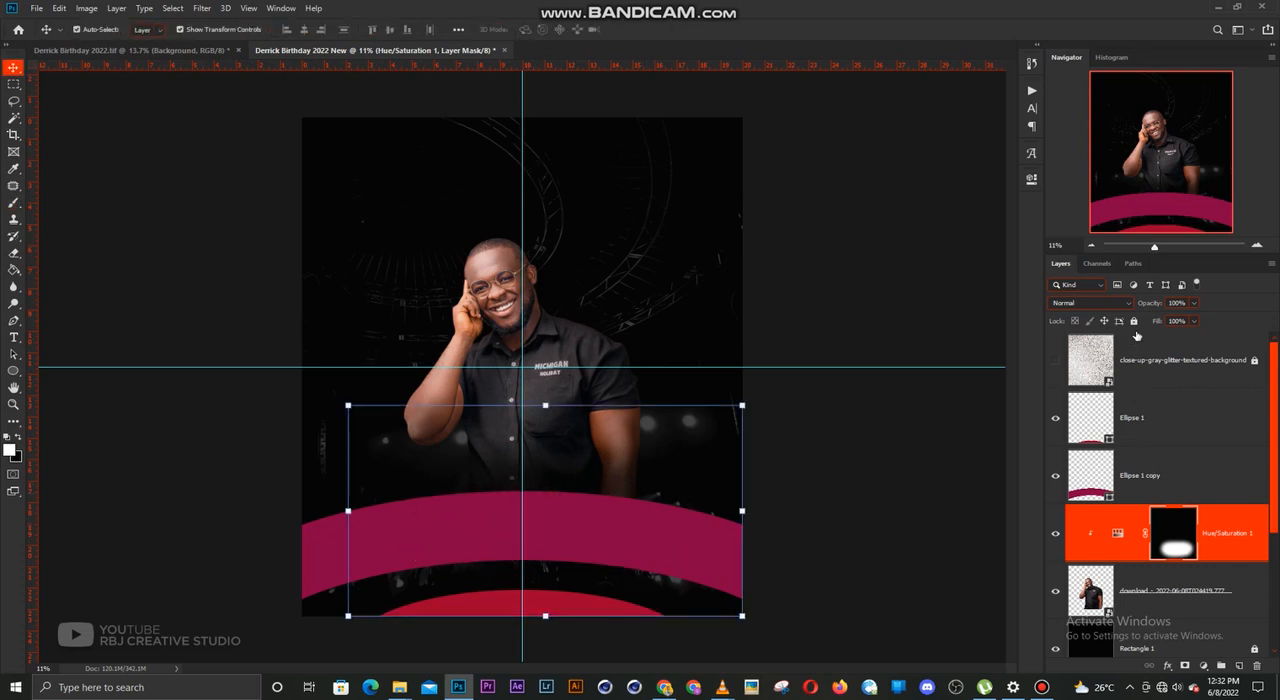
click(766, 450)
scroll(628, 418, down, 1)
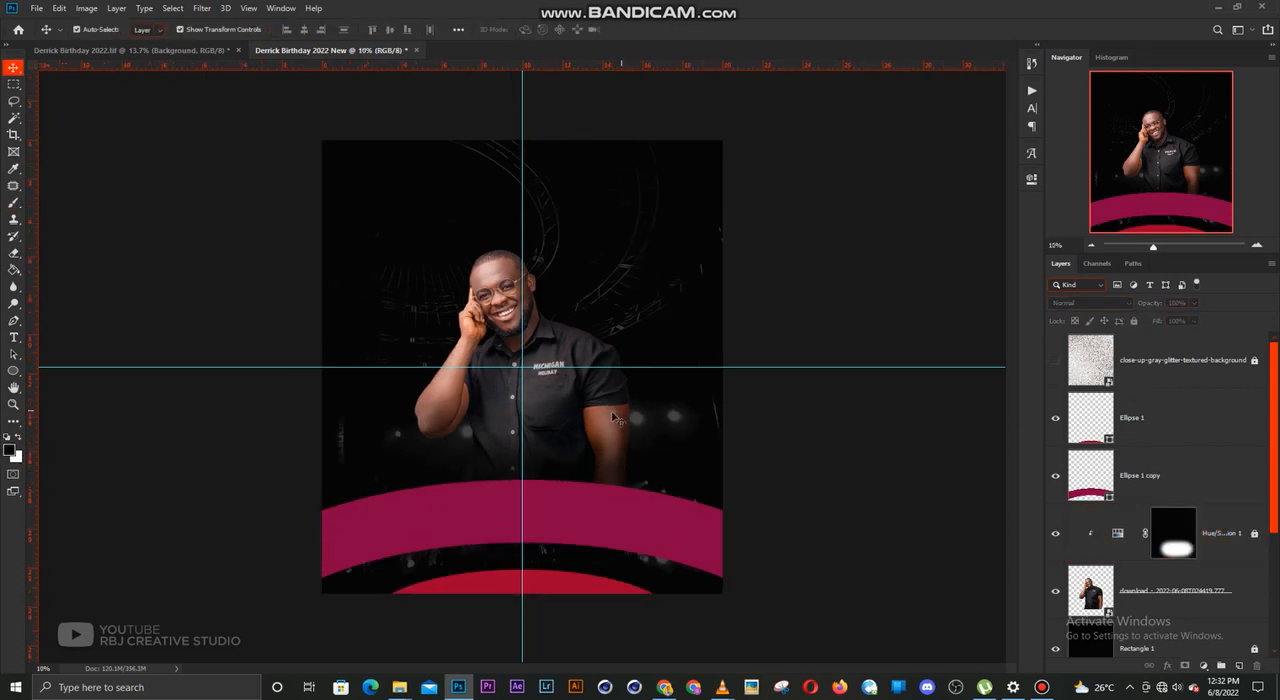
scroll(612, 416, up, 1)
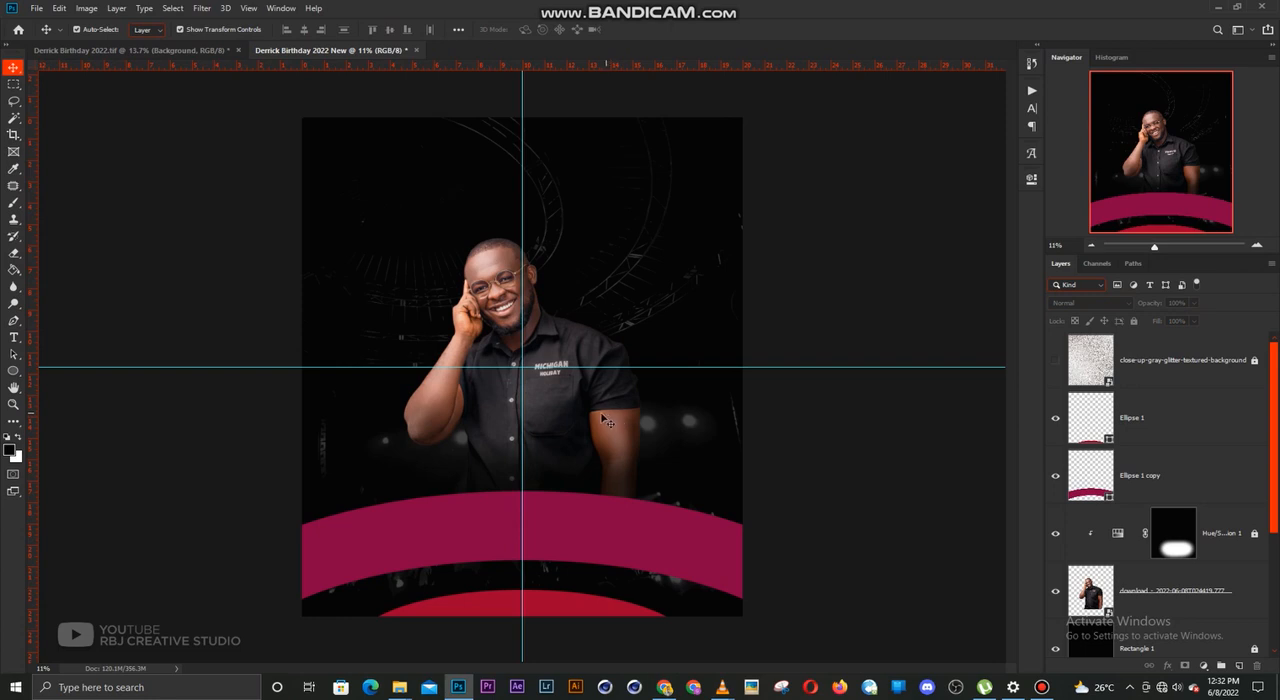
click(558, 355)
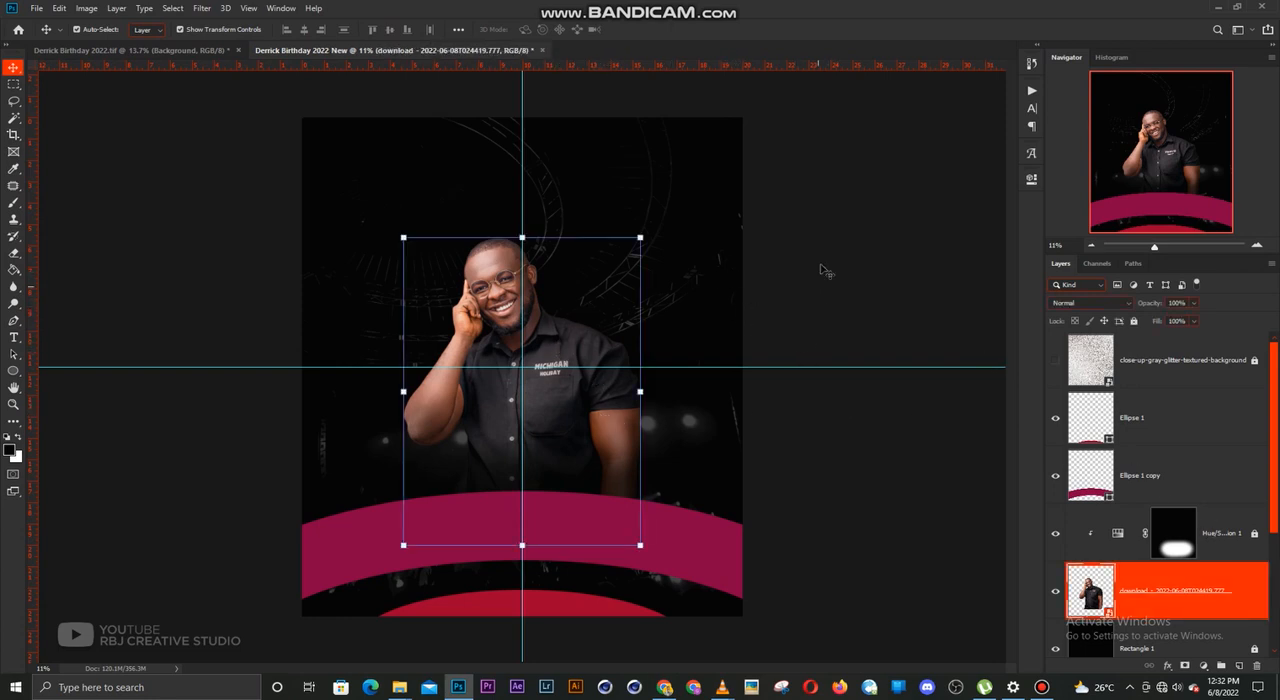
click(826, 274)
Add a second Hue/Saturation adjustment clipped to the man's photo above the first, with Colorize enabled and a muted orange-brown tint
click(1215, 536)
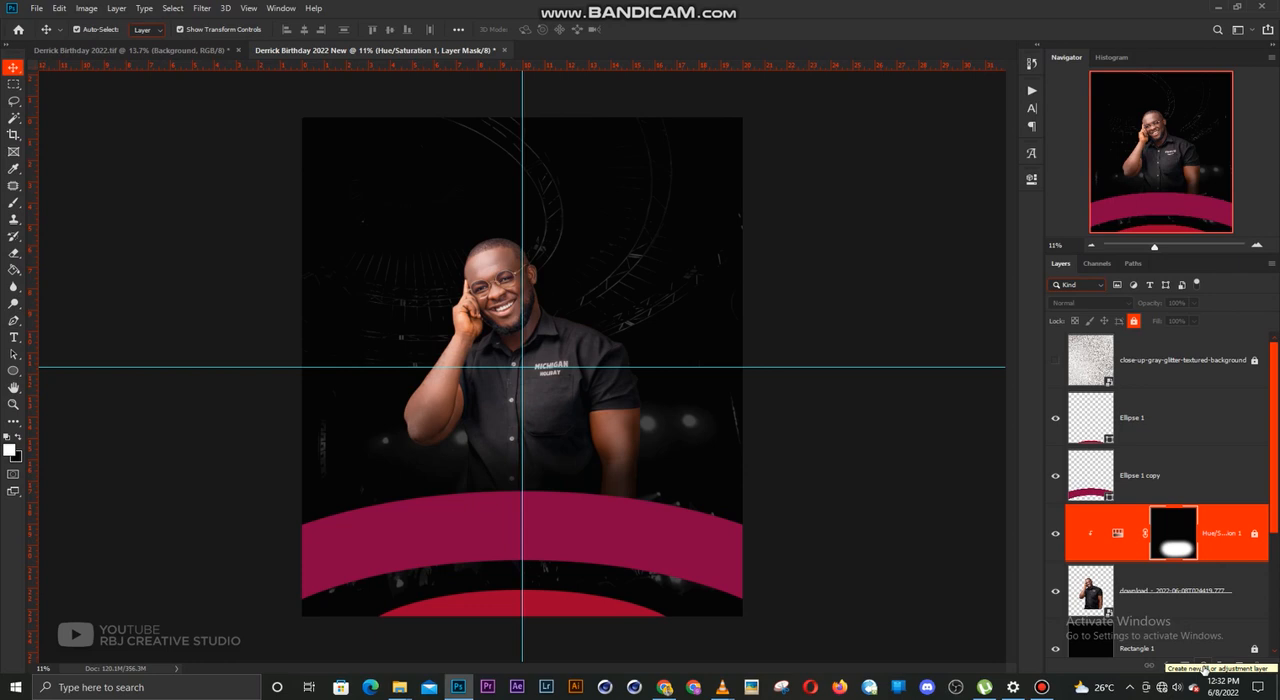
click(1205, 666)
click(1210, 541)
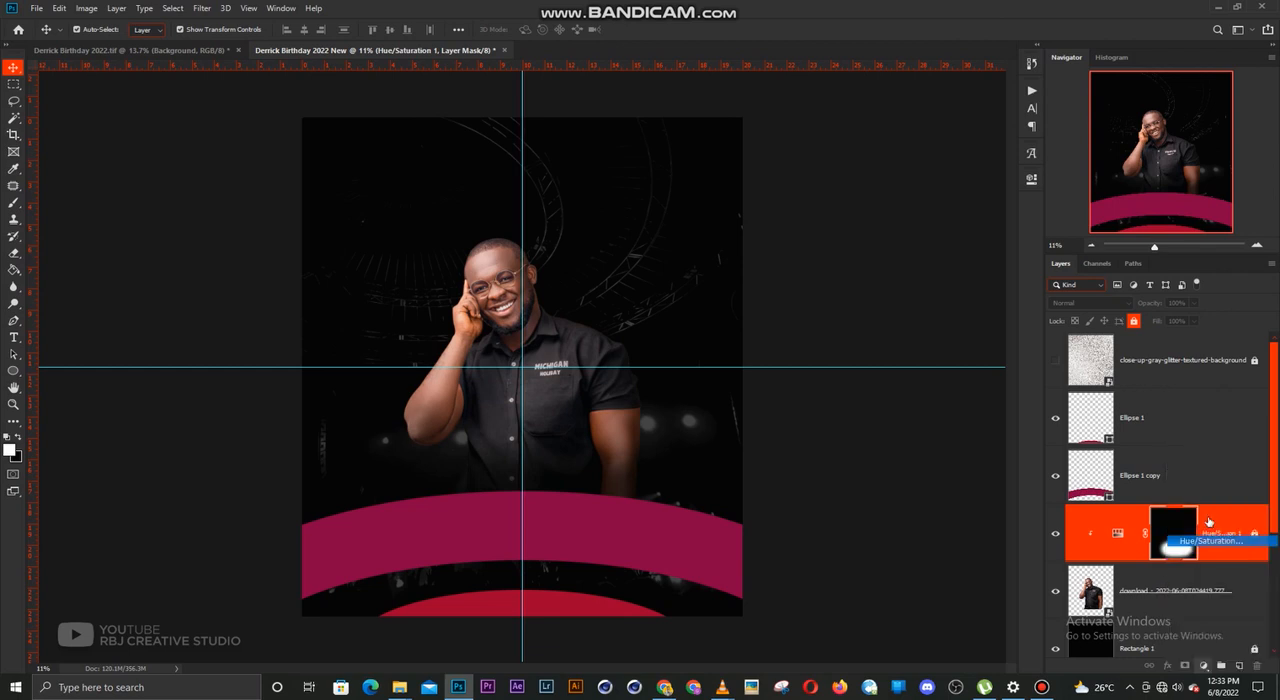
key(ctrl+alt+g)
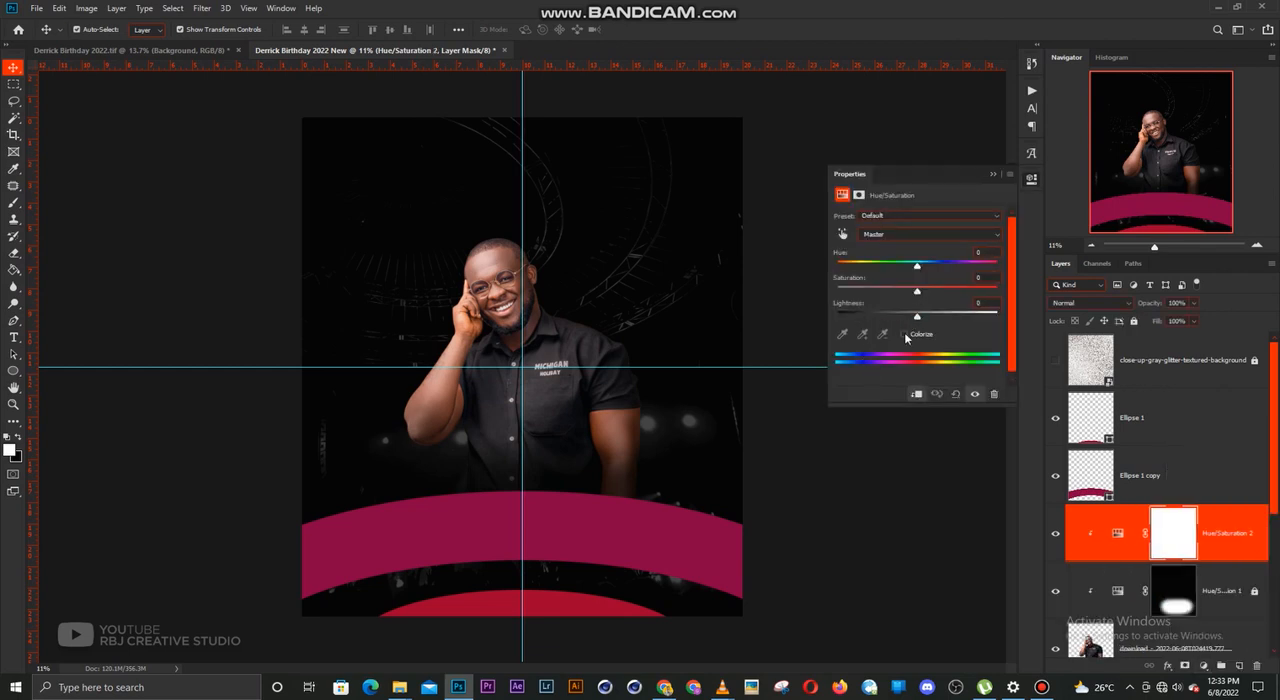
click(904, 335)
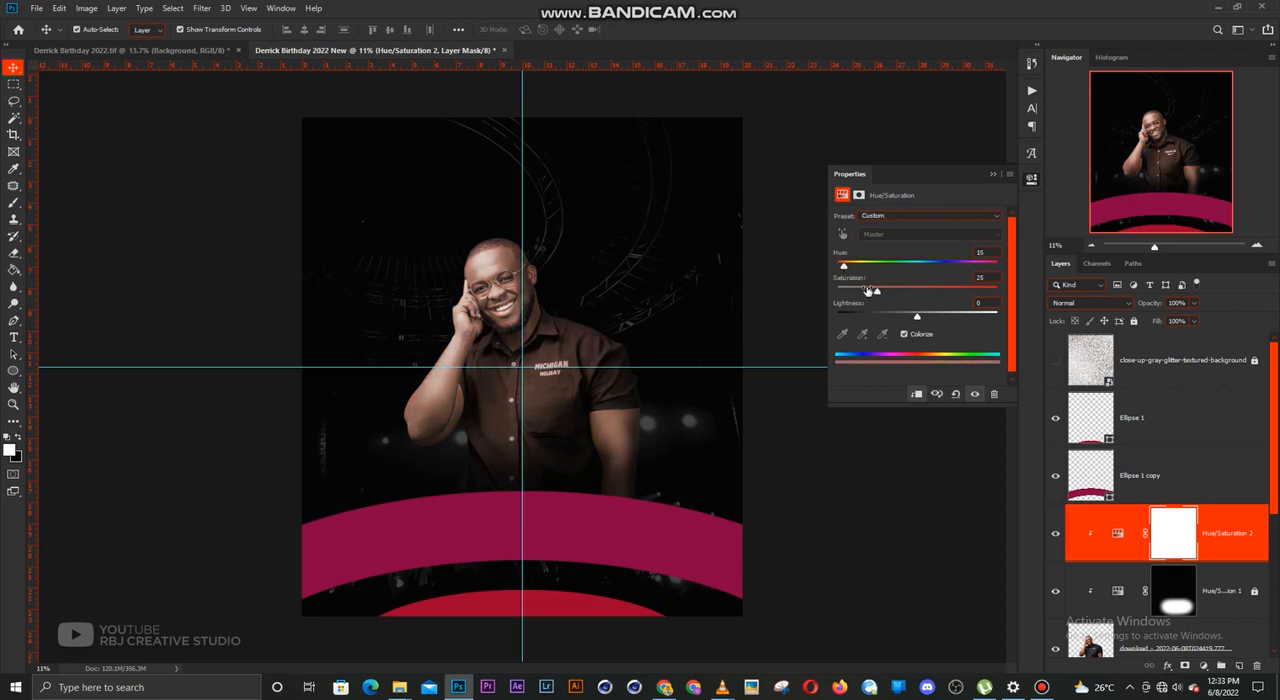
drag(878, 296, 890, 296)
click(993, 174)
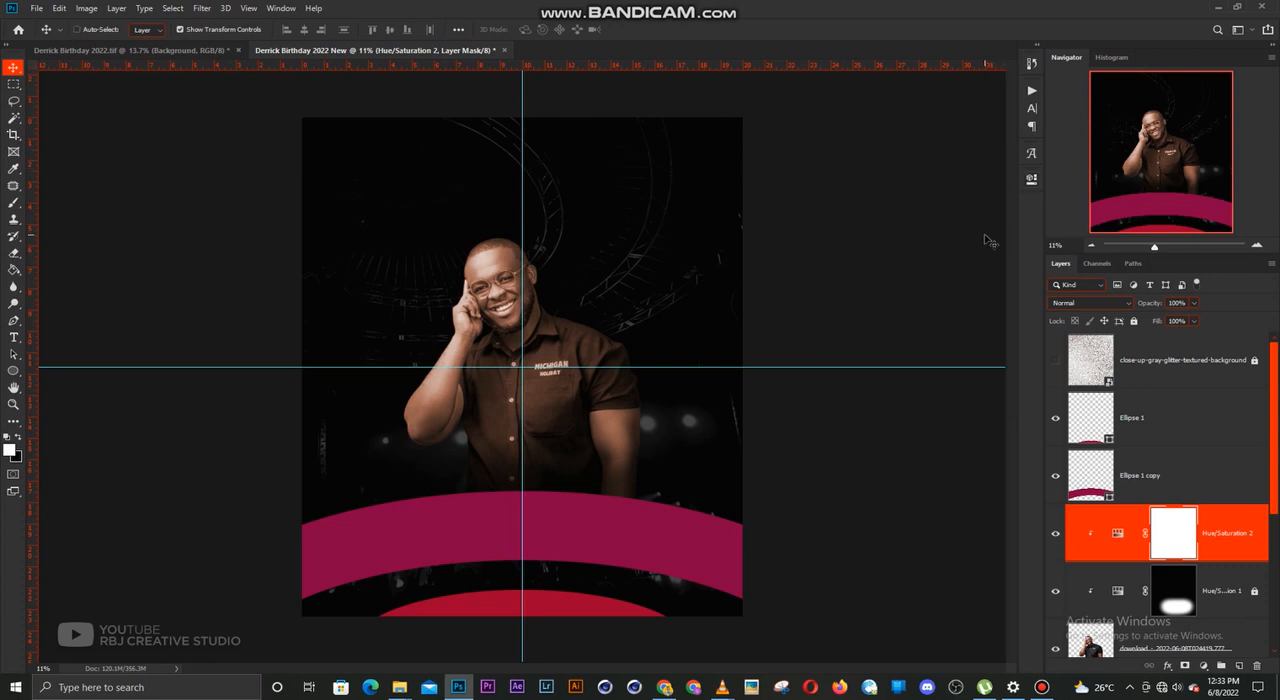
Invert the new adjustment's mask and paint white with a soft 300 px brush along the man's head, raised arm and shoulder edges
key(ctrl+i)
key(b)
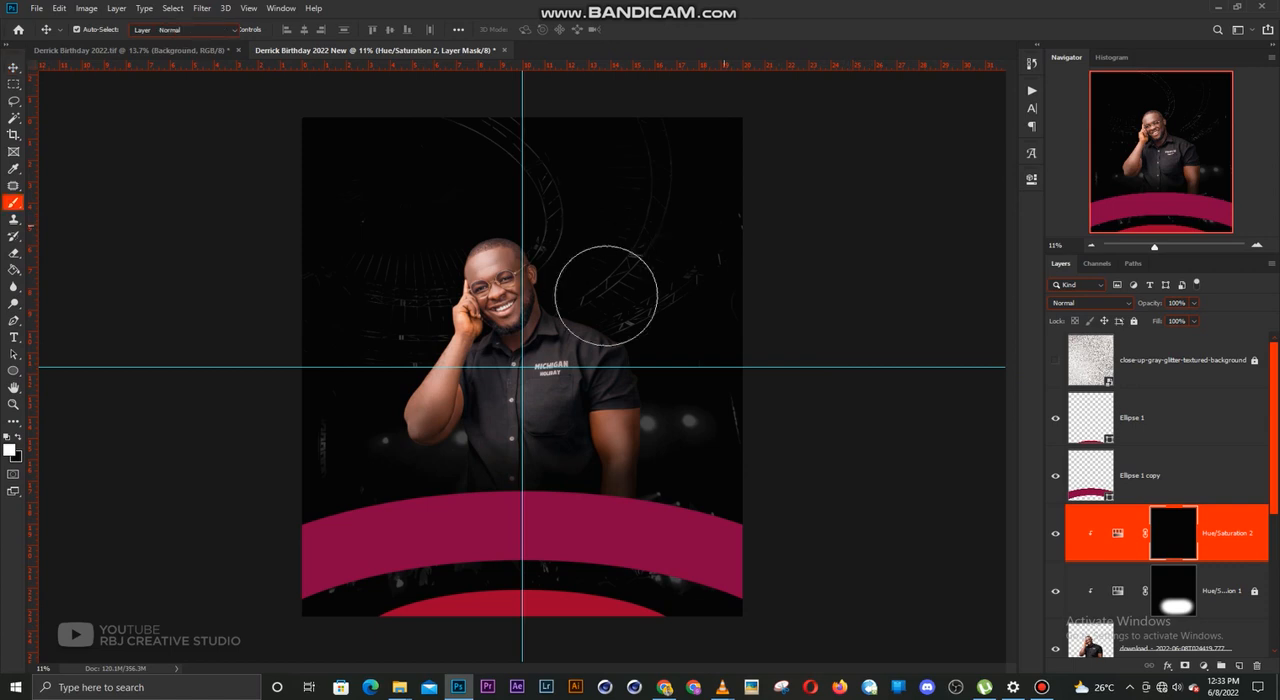
scroll(513, 312, up, 1)
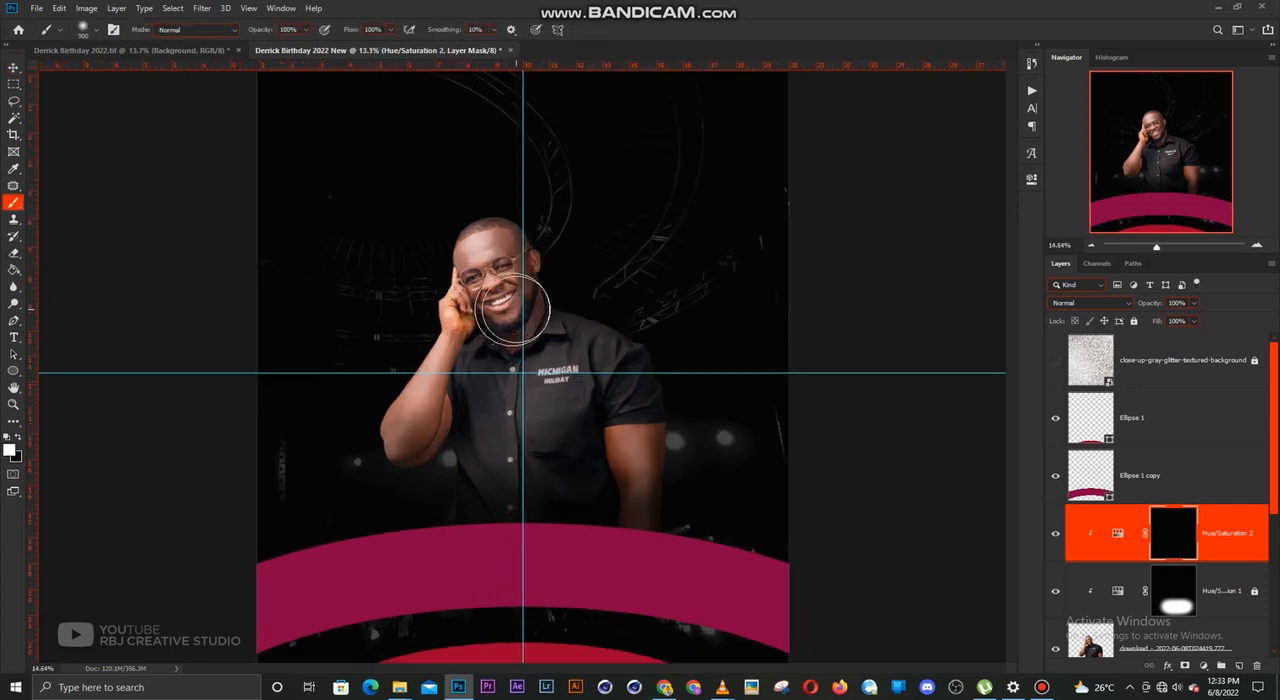
scroll(513, 312, up, 2)
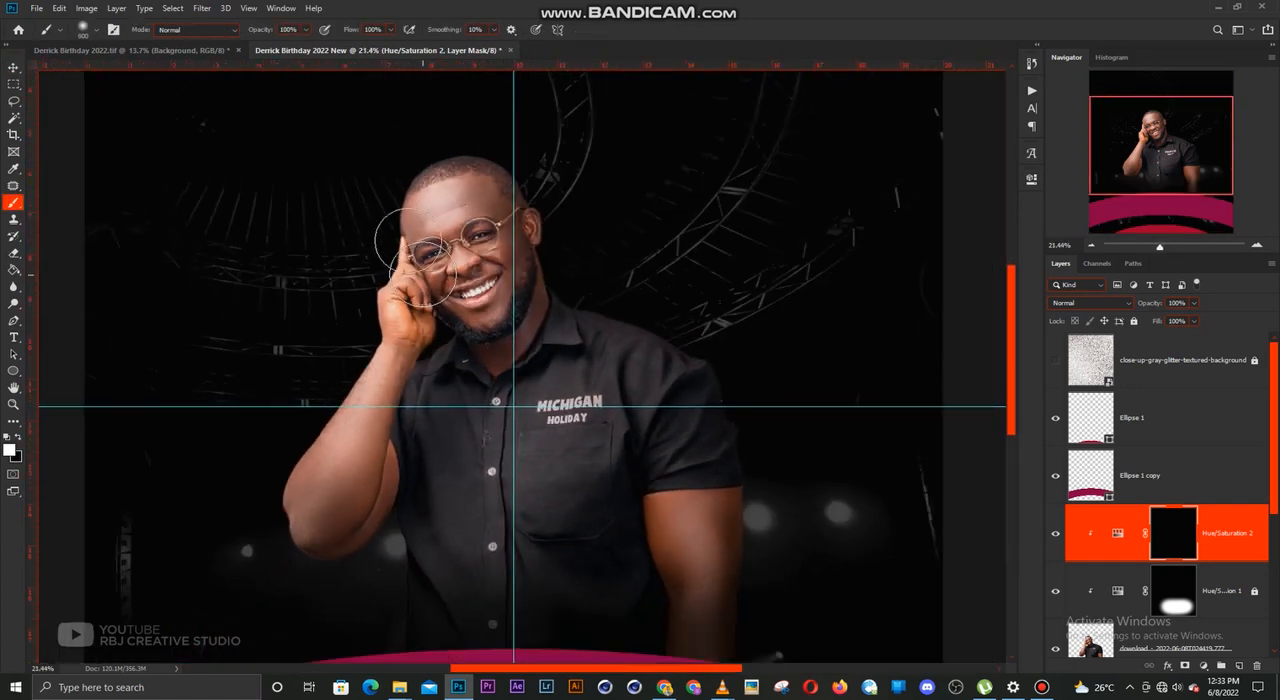
key(bracketleft)
key(bracketleft)
key(bracketleft)
key(bracketleft)
key(bracketleft)
key(bracketleft)
key(bracketleft)
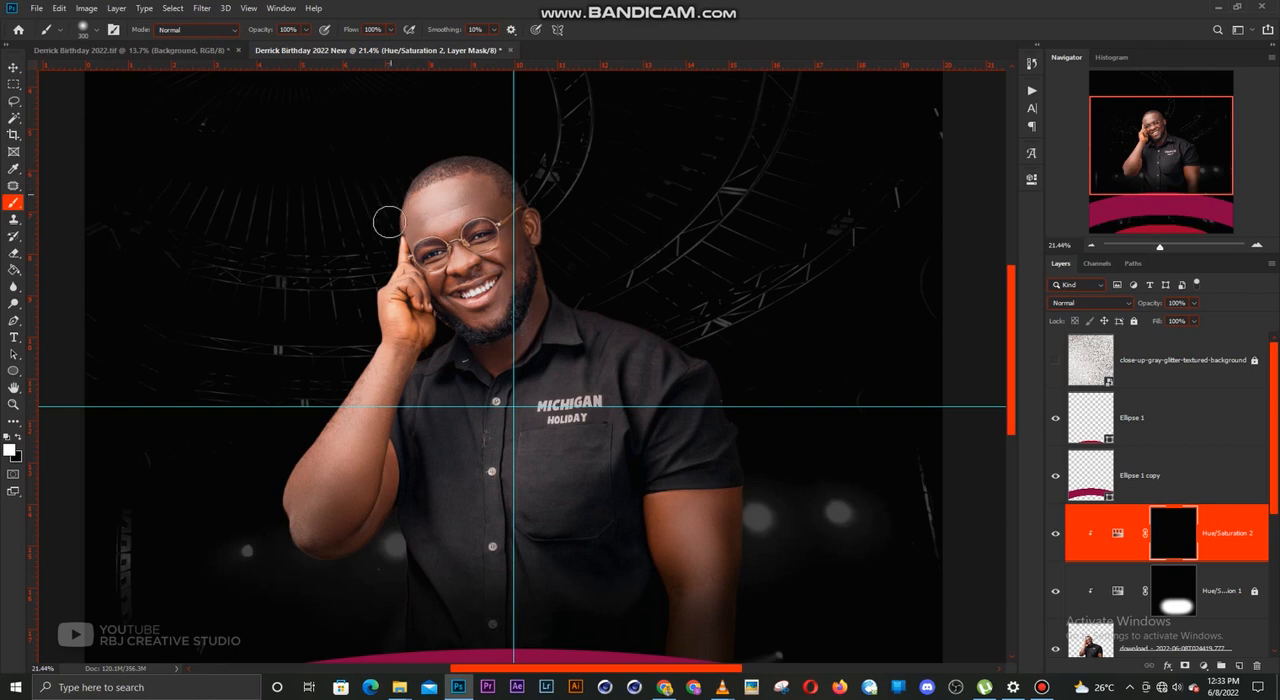
mouse_move(389, 222)
mouse_down()
mouse_move(364, 310)
mouse_move(358, 296)
mouse_move(361, 359)
mouse_move(267, 476)
mouse_move(266, 456)
mouse_move(288, 442)
mouse_move(271, 538)
mouse_up()
mouse_move(563, 243)
mouse_down()
mouse_move(561, 273)
mouse_move(552, 262)
mouse_move(594, 309)
mouse_move(564, 287)
mouse_move(741, 384)
mouse_move(733, 372)
mouse_move(711, 371)
mouse_move(749, 445)
mouse_move(725, 381)
mouse_up()
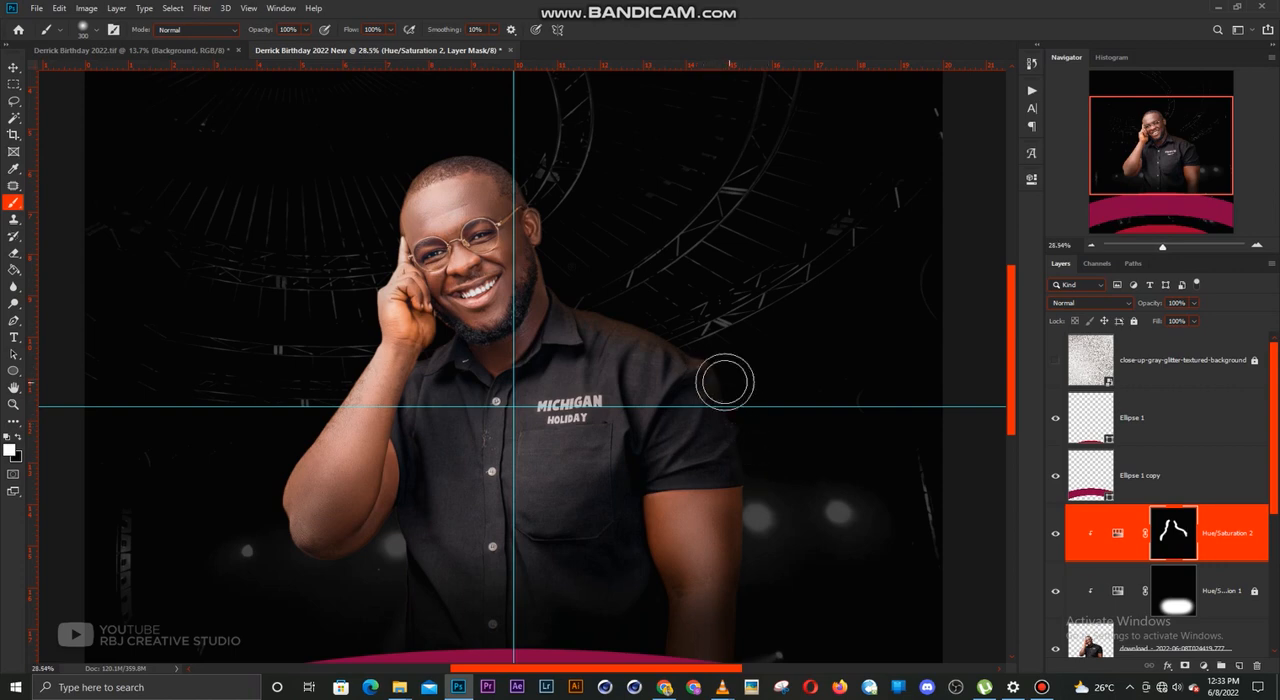
scroll(725, 381, up, 4)
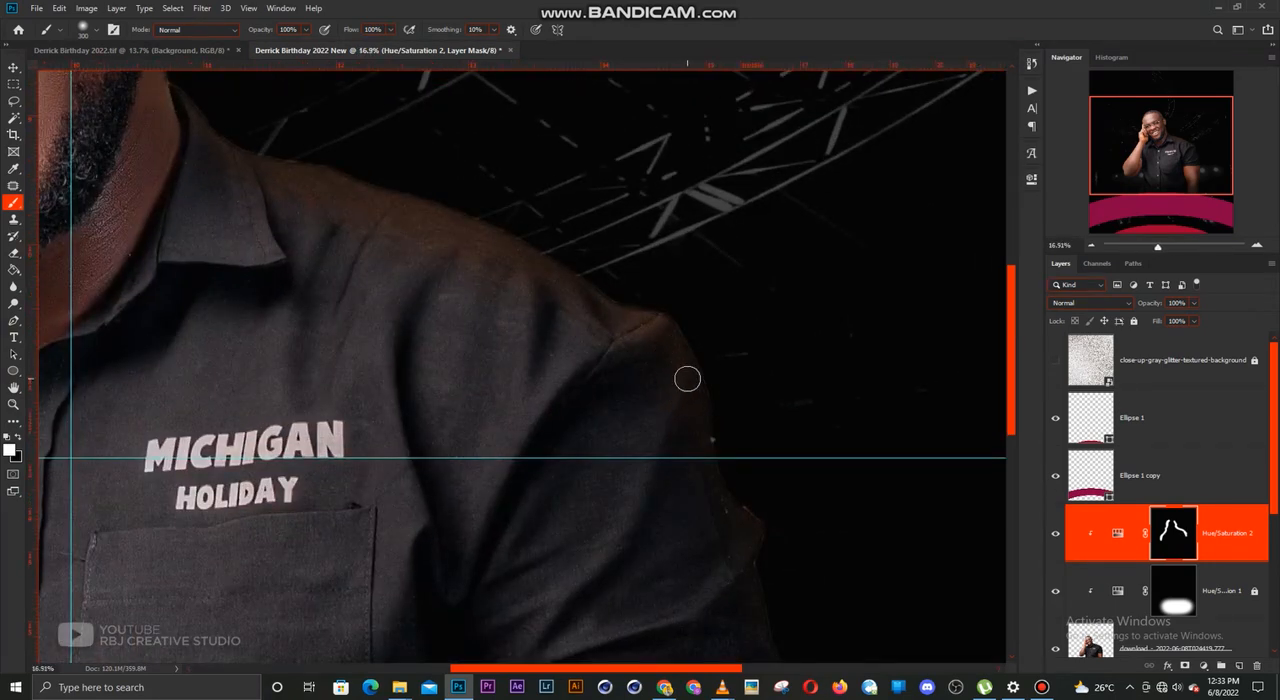
key(ctrl+0)
scroll(666, 389, up, 1)
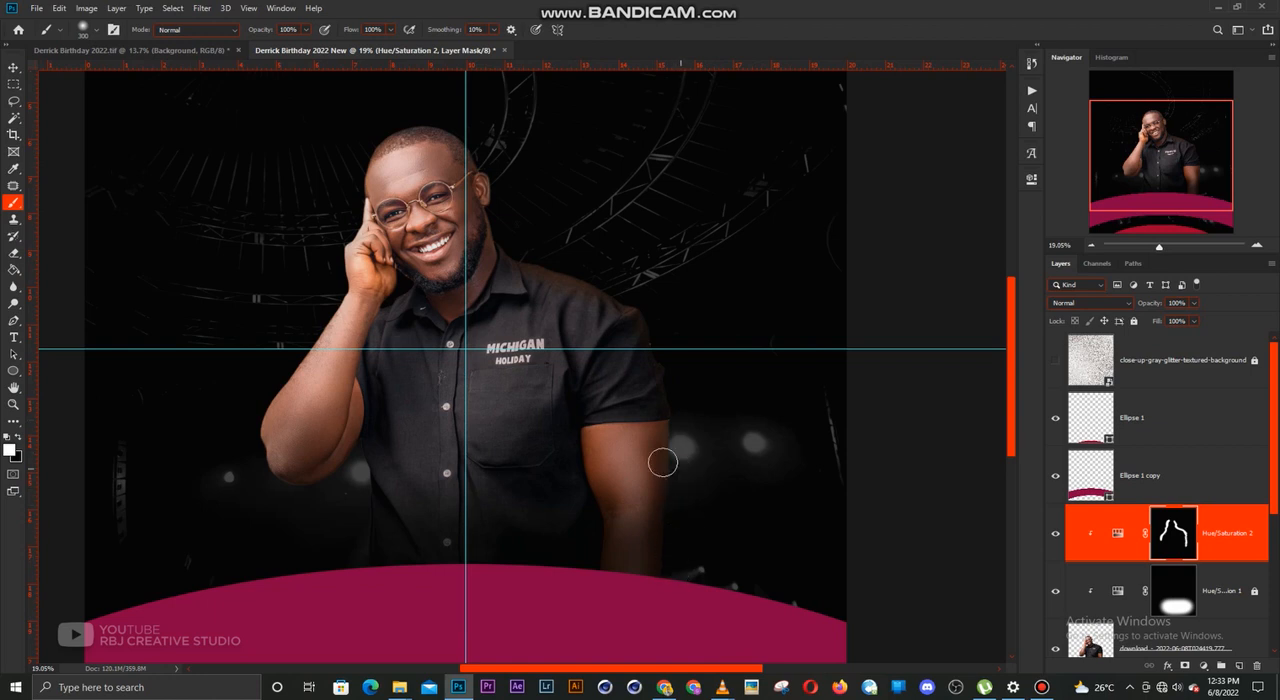
Set the colorized edge adjustment's saturation to 78
key(v)
scroll(620, 440, up, 1)
scroll(562, 411, up, 1)
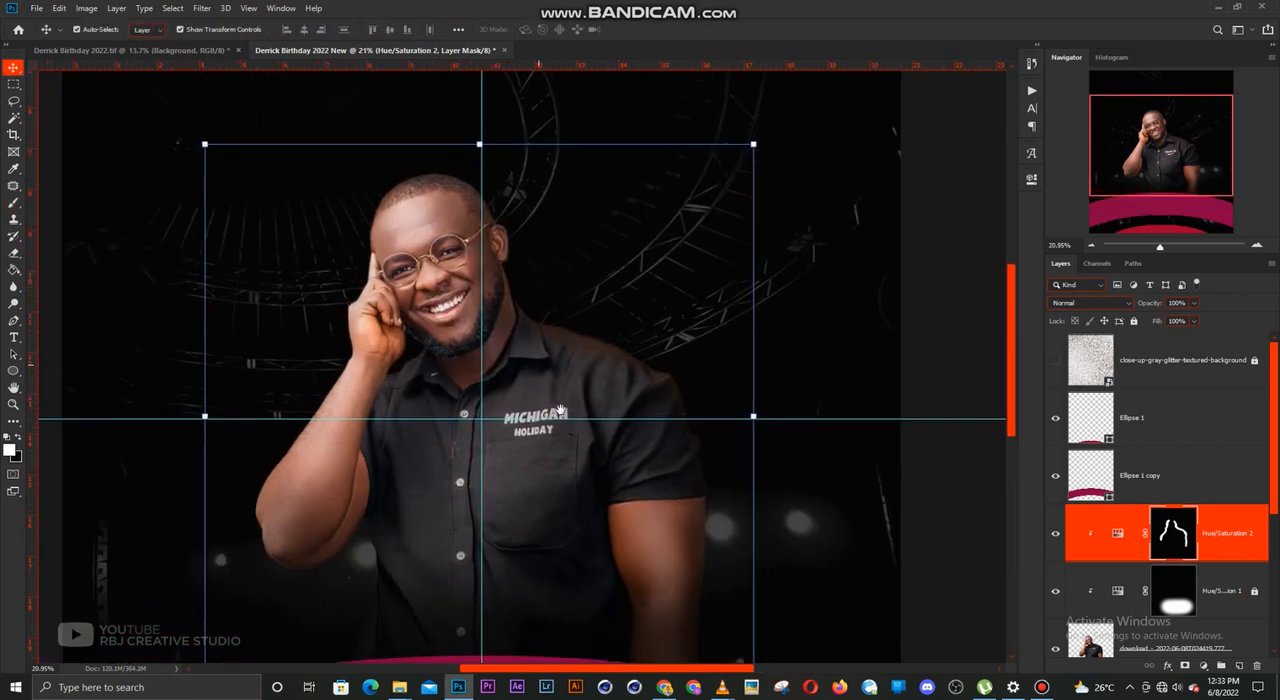
scroll(562, 411, down, 1)
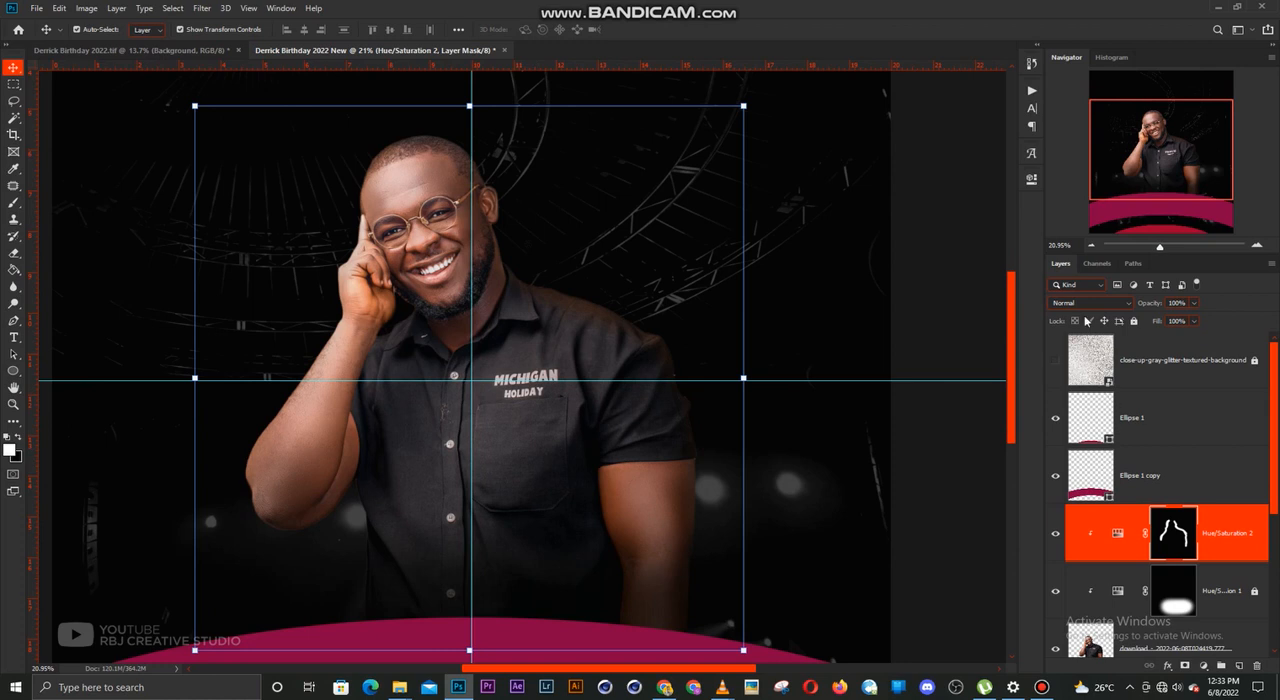
click(1031, 179)
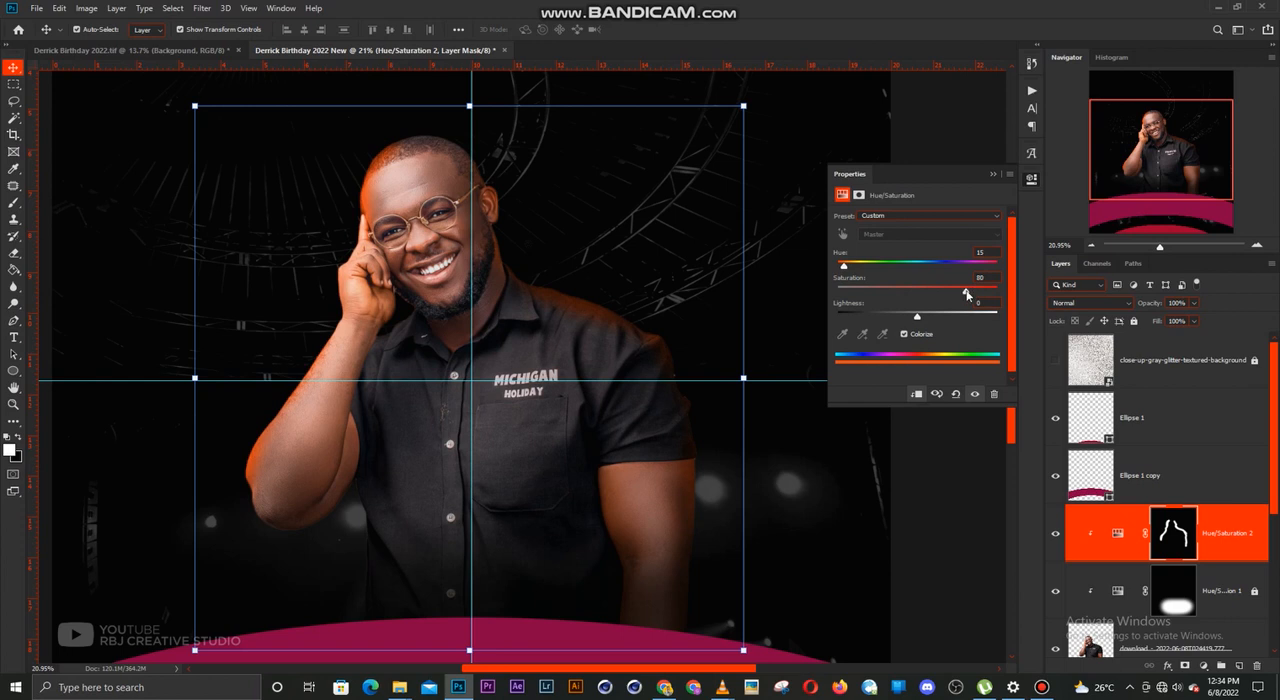
mouse_move(966, 294)
mouse_down()
mouse_move(861, 294)
mouse_move(985, 298)
mouse_move(965, 300)
mouse_up()
click(993, 175)
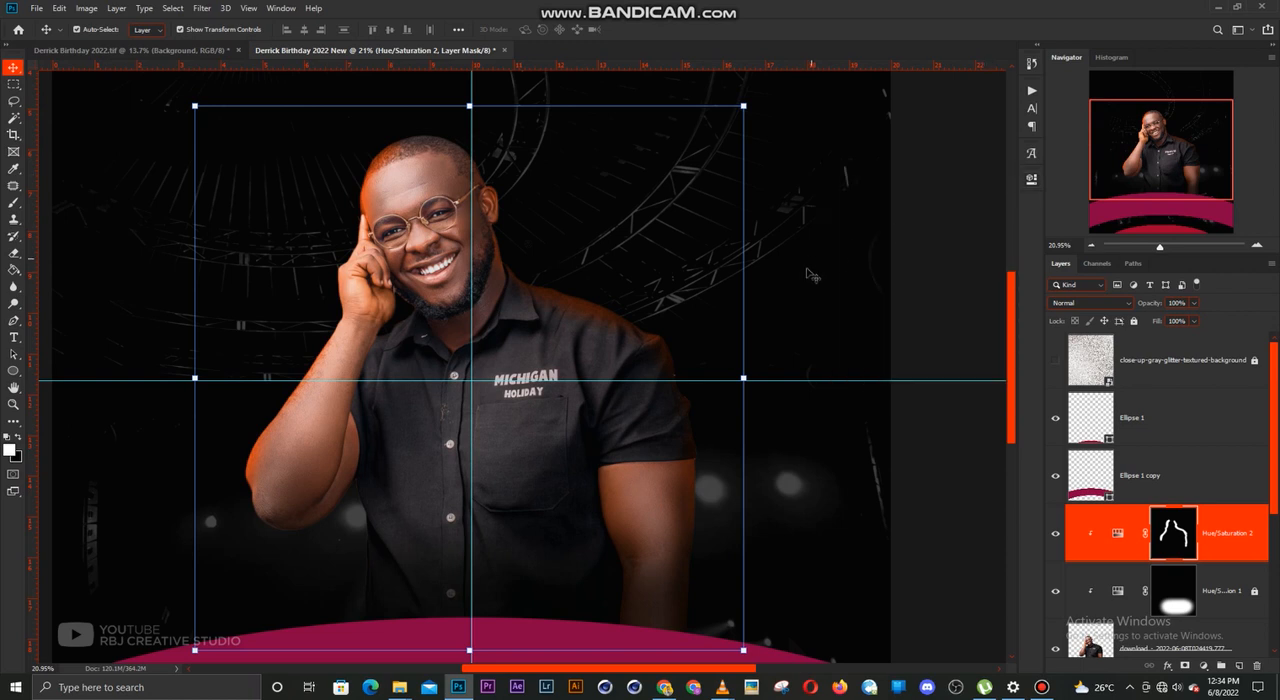
Paint black with an enlarged soft brush on the edge adjustment's mask to trim the tint spilling onto the man's face and arm
key(b)
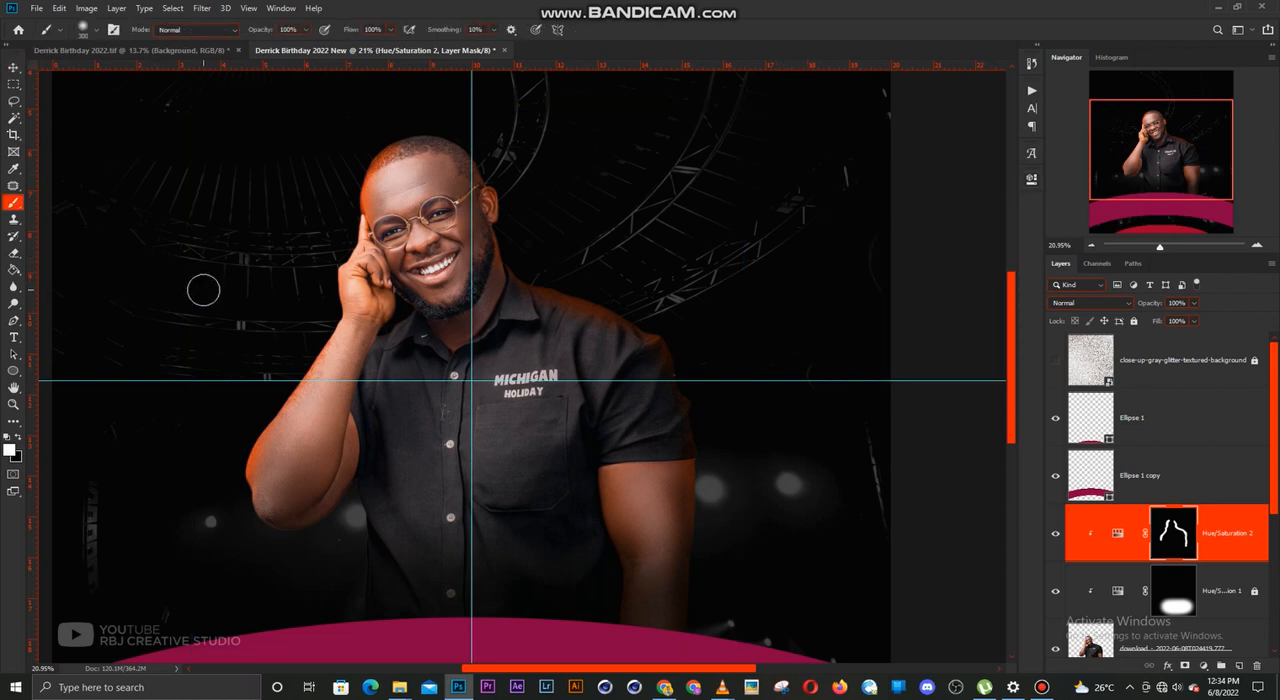
key(x)
key(bracketright)
key(bracketright)
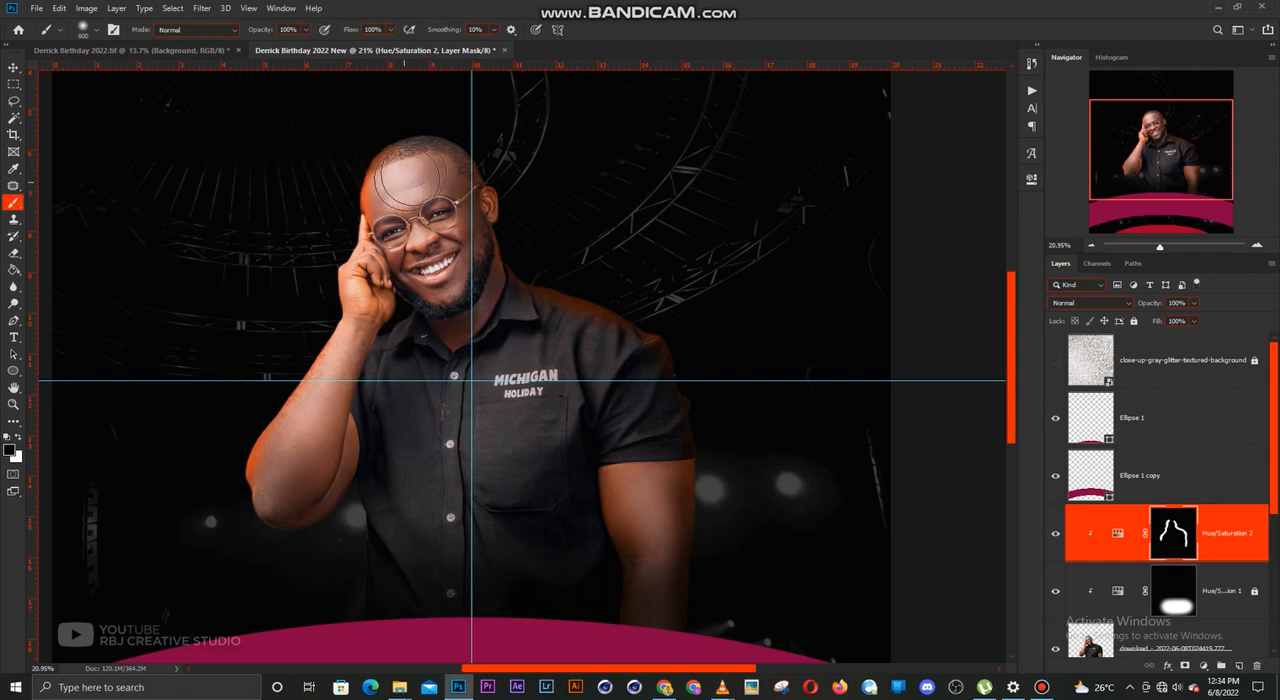
key(bracketright)
mouse_move(308, 482)
mouse_down()
mouse_move(290, 493)
mouse_move(295, 467)
mouse_up()
scroll(515, 412, down, 5)
key(v)
Set the edge adjustment's hue to 354 for a red rim light around the man
scroll(487, 342, up, 6)
scroll(487, 342, up, 1)
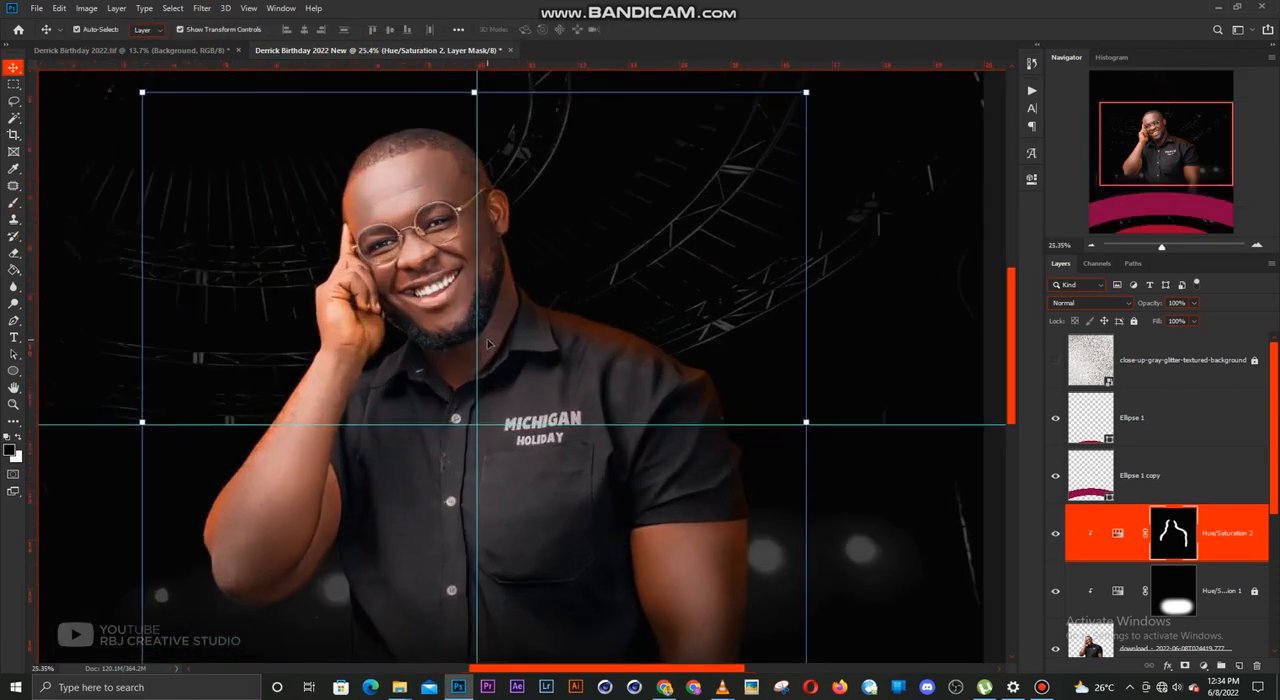
click(1030, 179)
drag(845, 268, 988, 267)
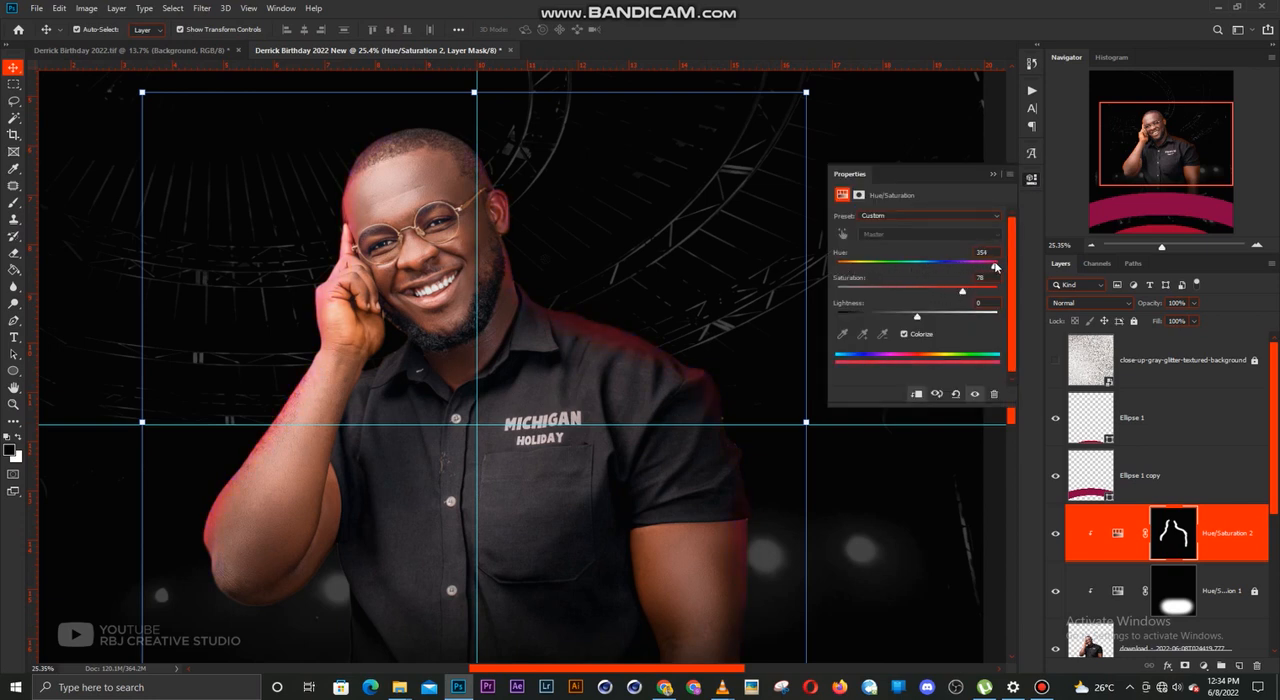
click(995, 176)
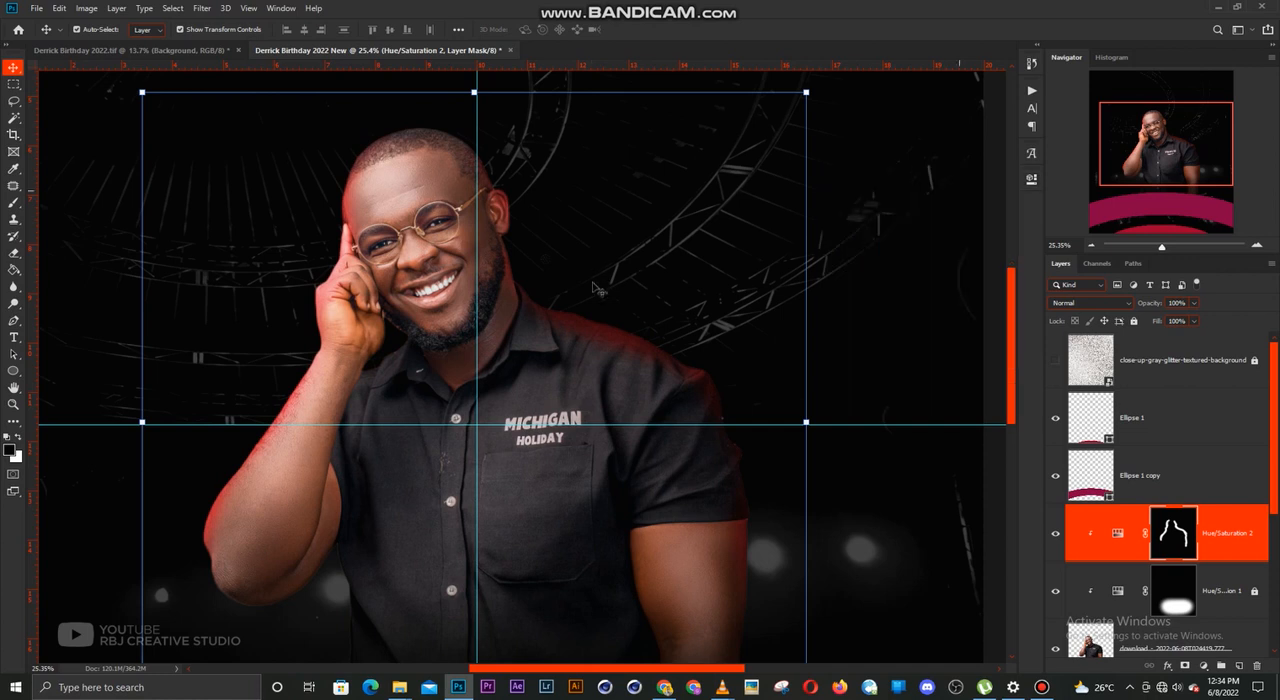
Duplicate the man's photo layer, place the original above the copy as a clipped layer, and rasterize it
scroll(600, 289, down, 5)
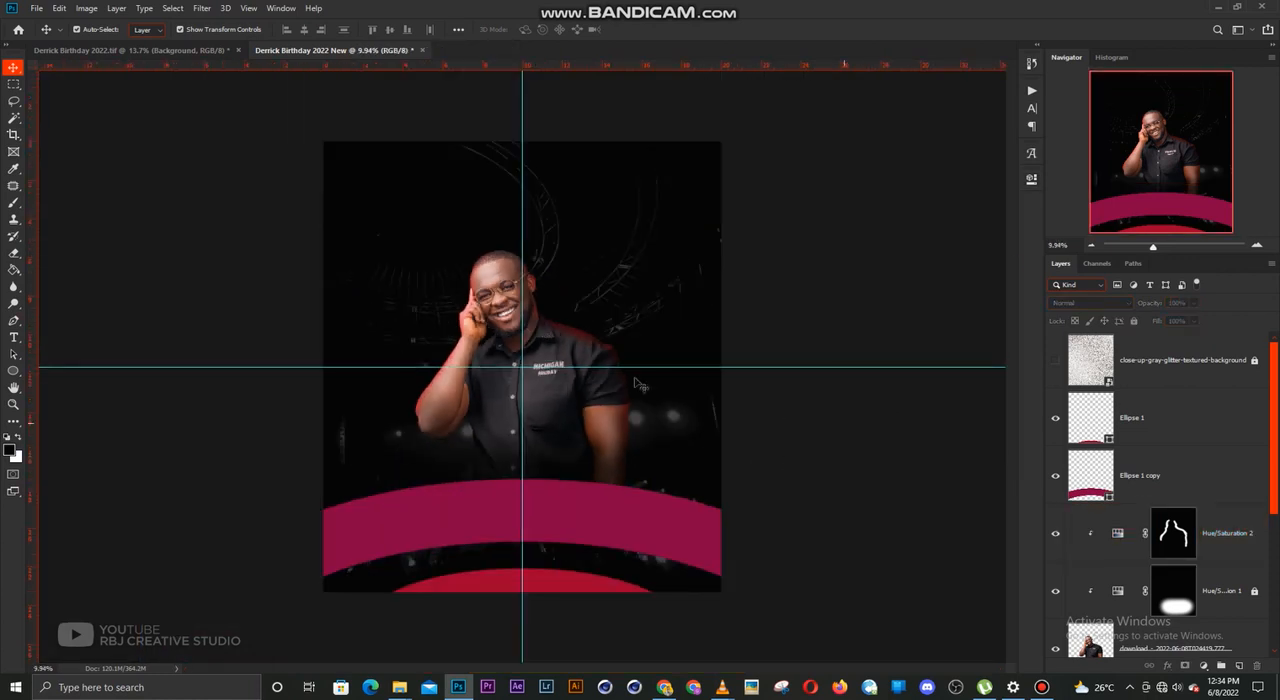
scroll(1205, 565, down, 1)
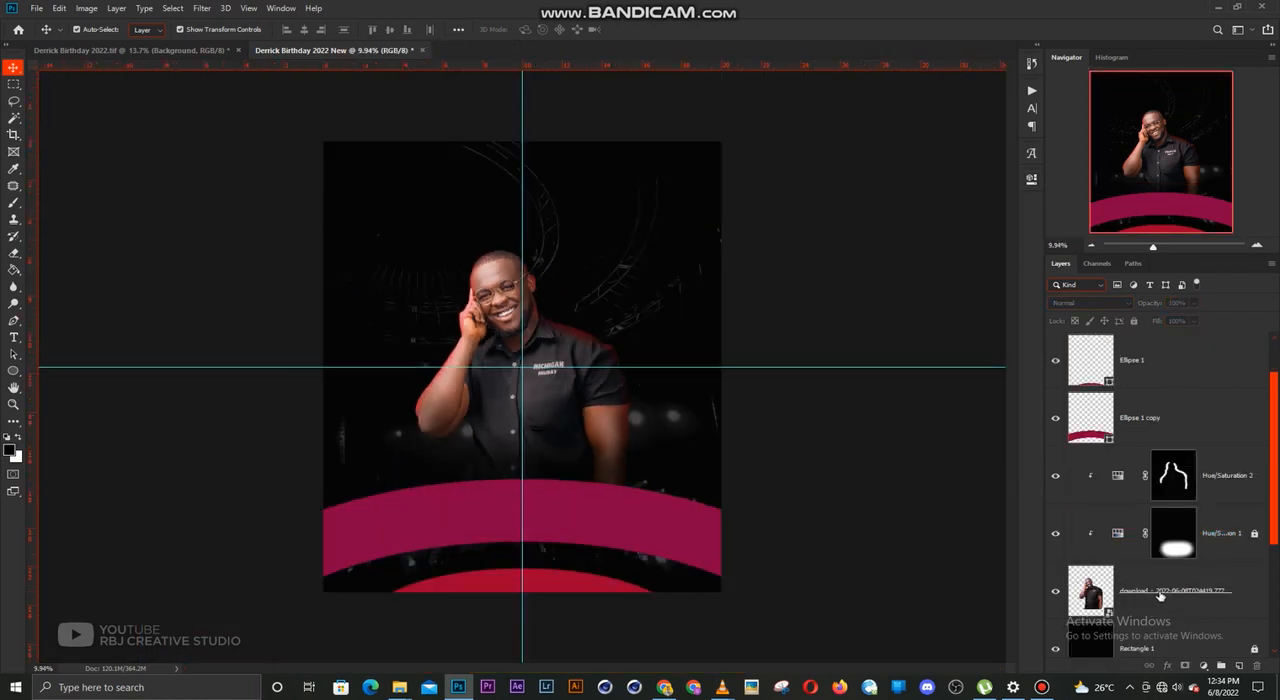
click(1162, 595)
scroll(576, 333, up, 5)
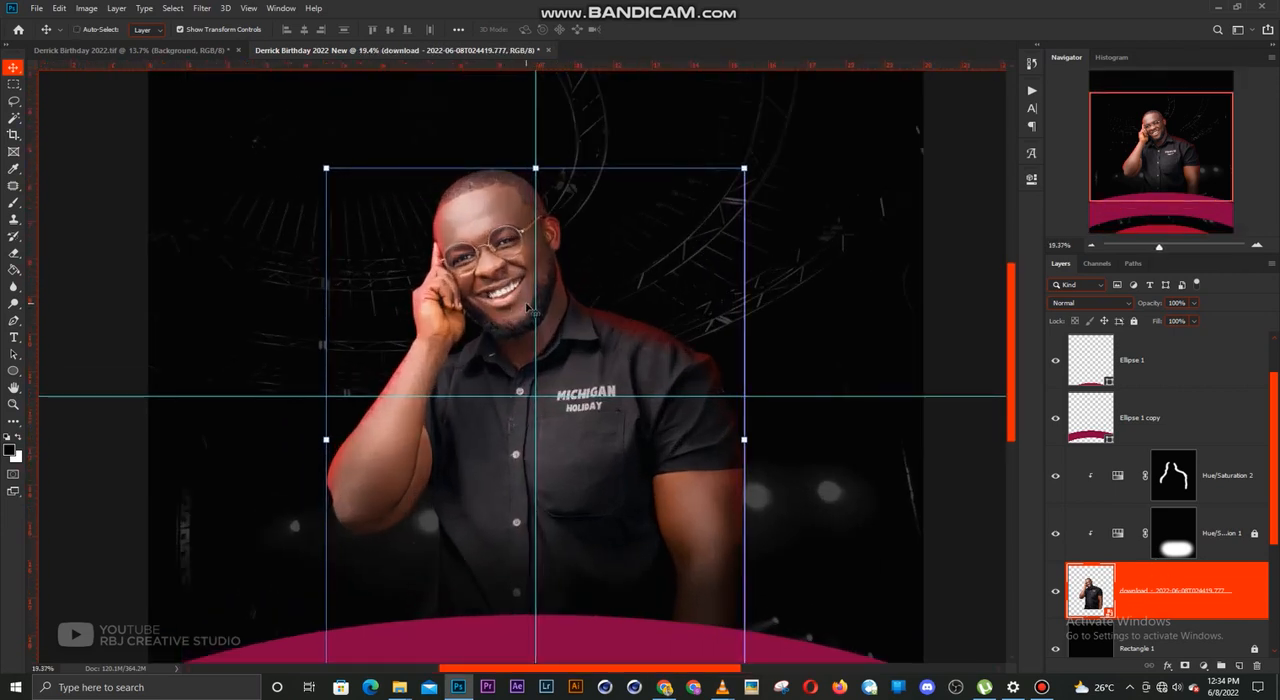
key(ctrl+j)
scroll(1163, 574, down, 2)
drag(1160, 538, 1157, 479)
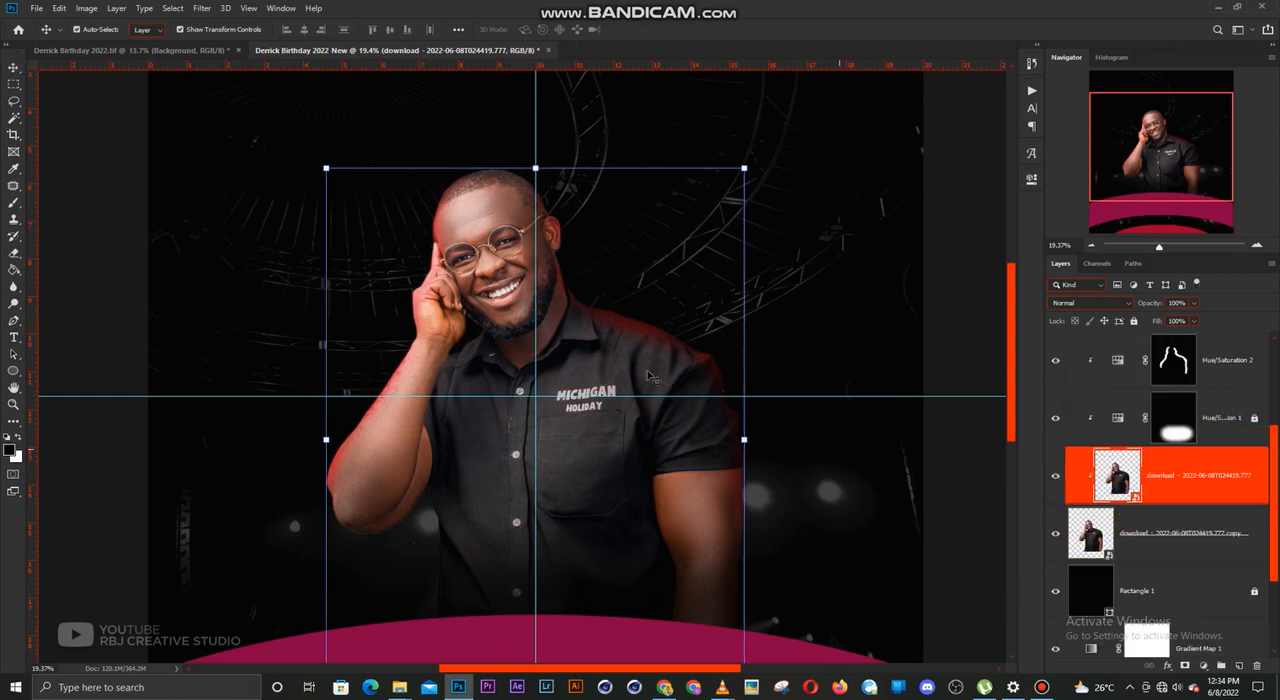
key(e)
key(v)
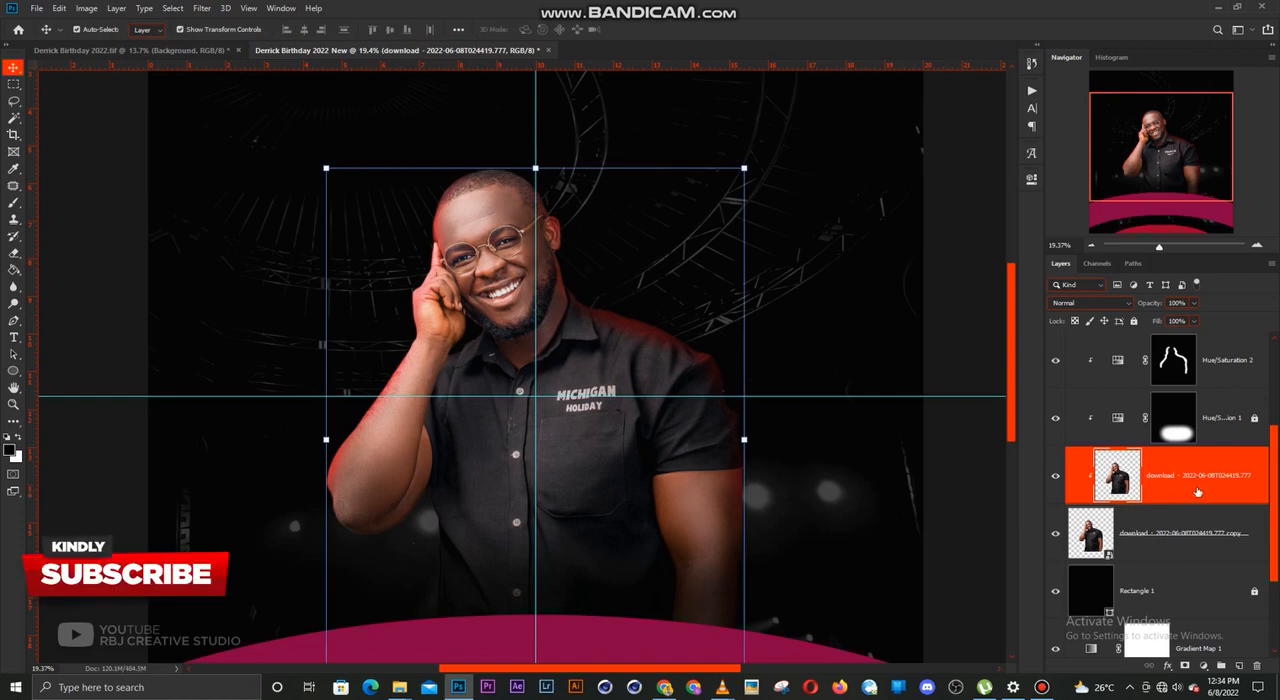
Apply the Camera Raw filter with the "PSDESIRE - Intens...ramatic Portraits" preset to the clipped photo layer
click(210, 8)
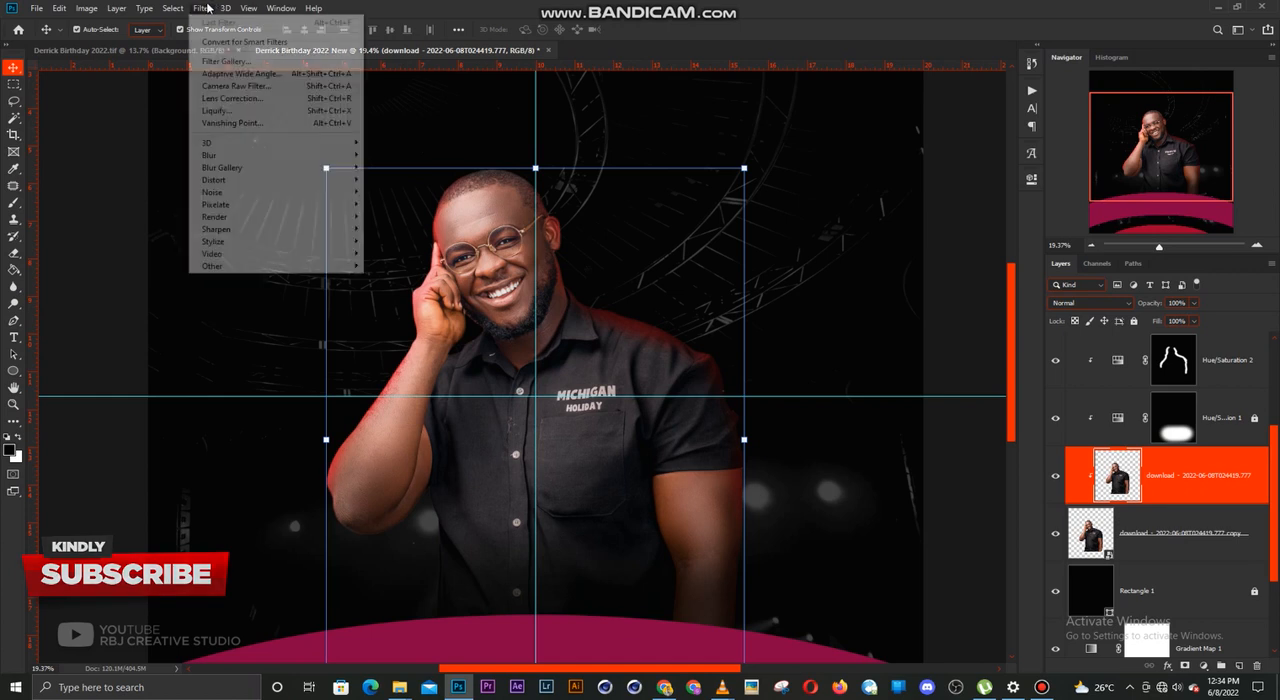
click(235, 87)
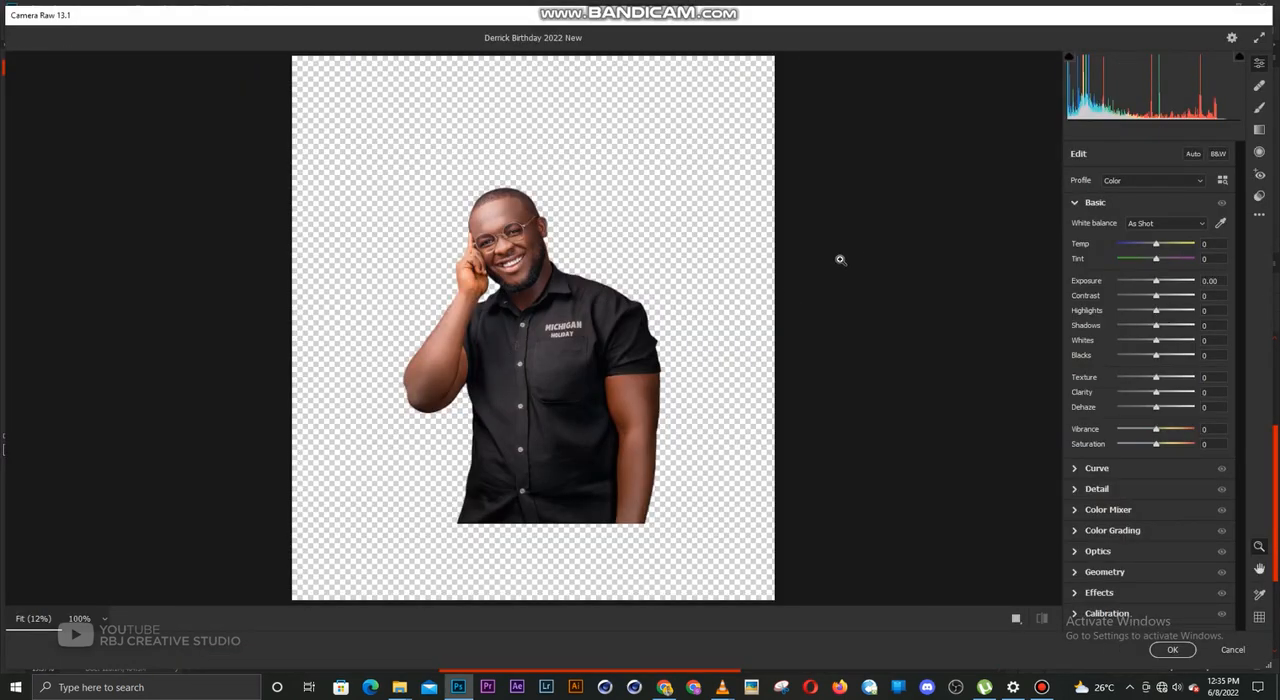
click(1259, 196)
scroll(1252, 341, down, 3)
scroll(1252, 341, down, 5)
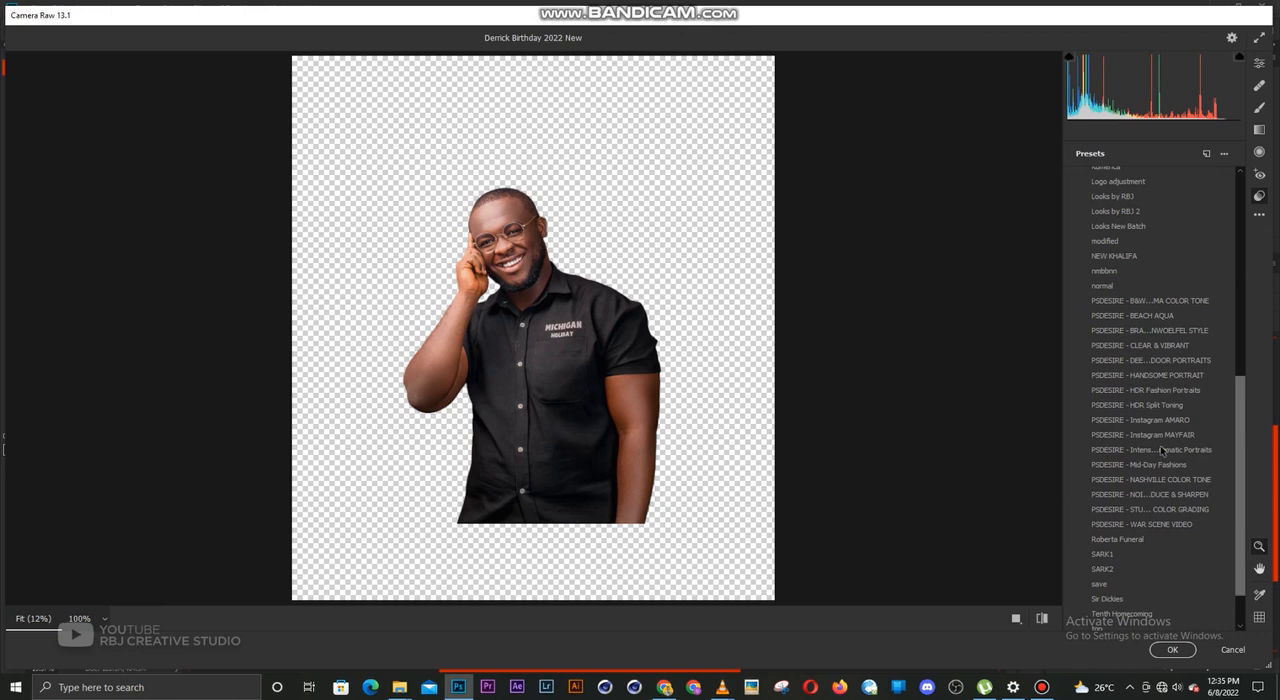
click(1160, 450)
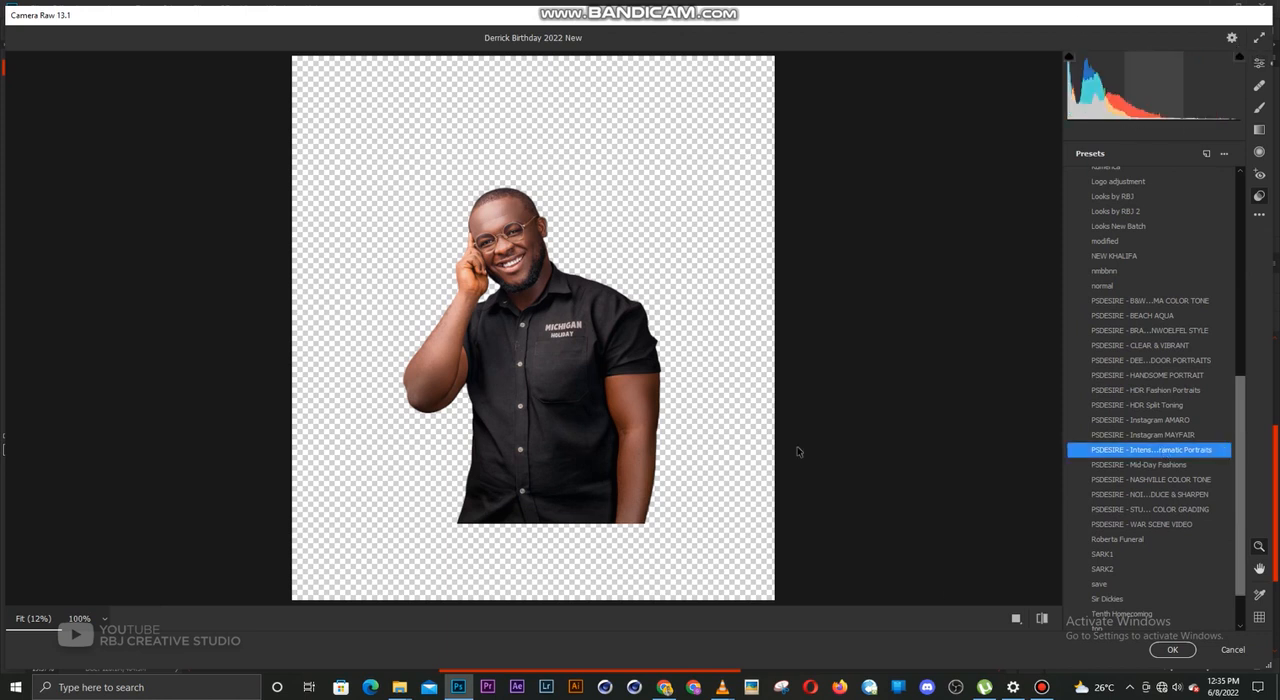
key(e)
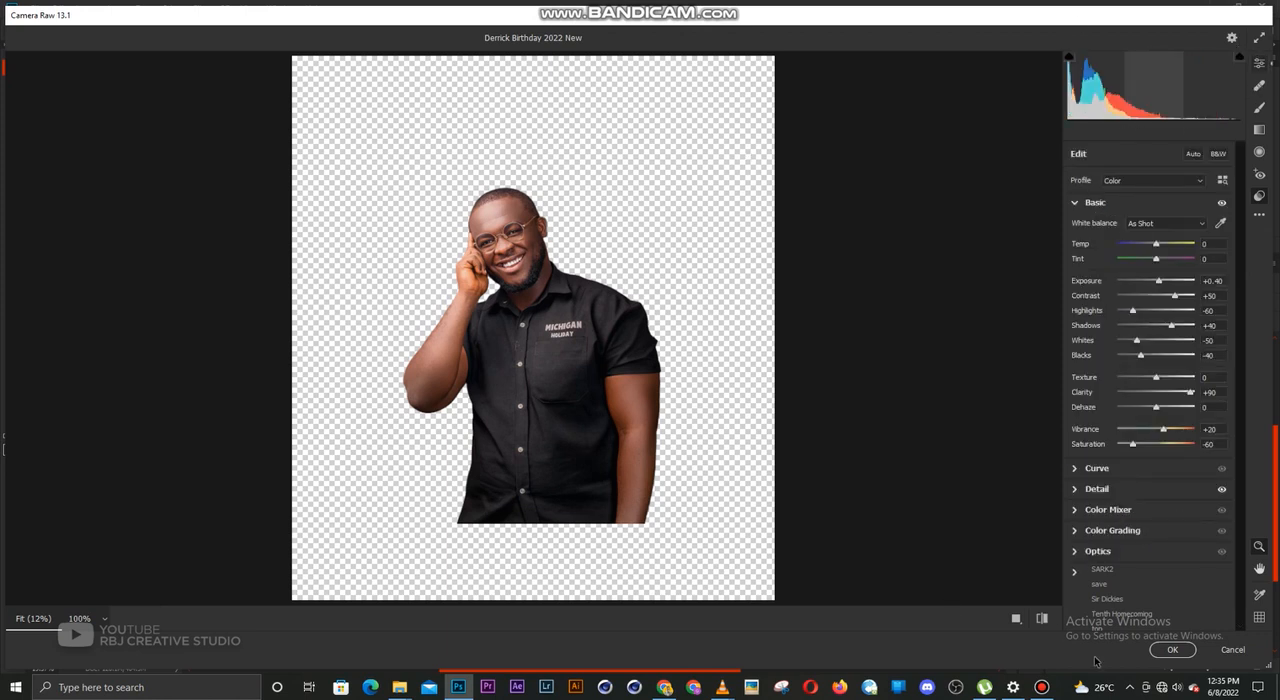
click(1170, 651)
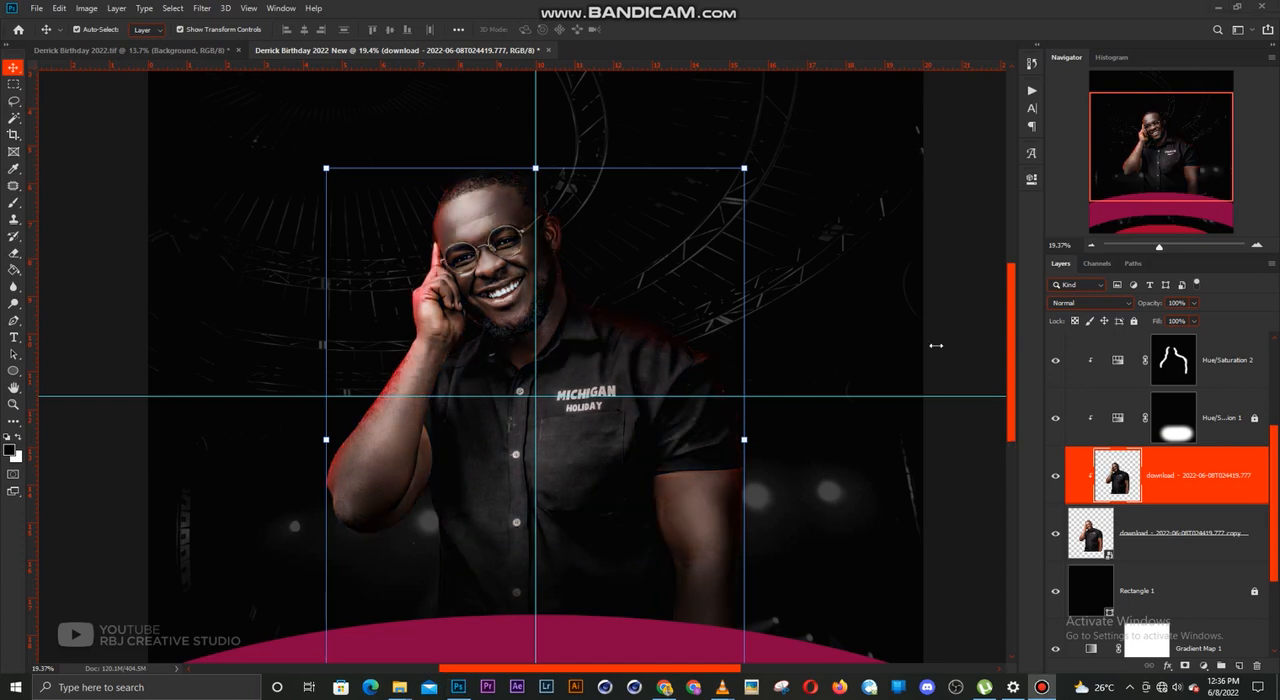
Set the filtered photo layer's opacity to 29%
scroll(537, 395, up, 2)
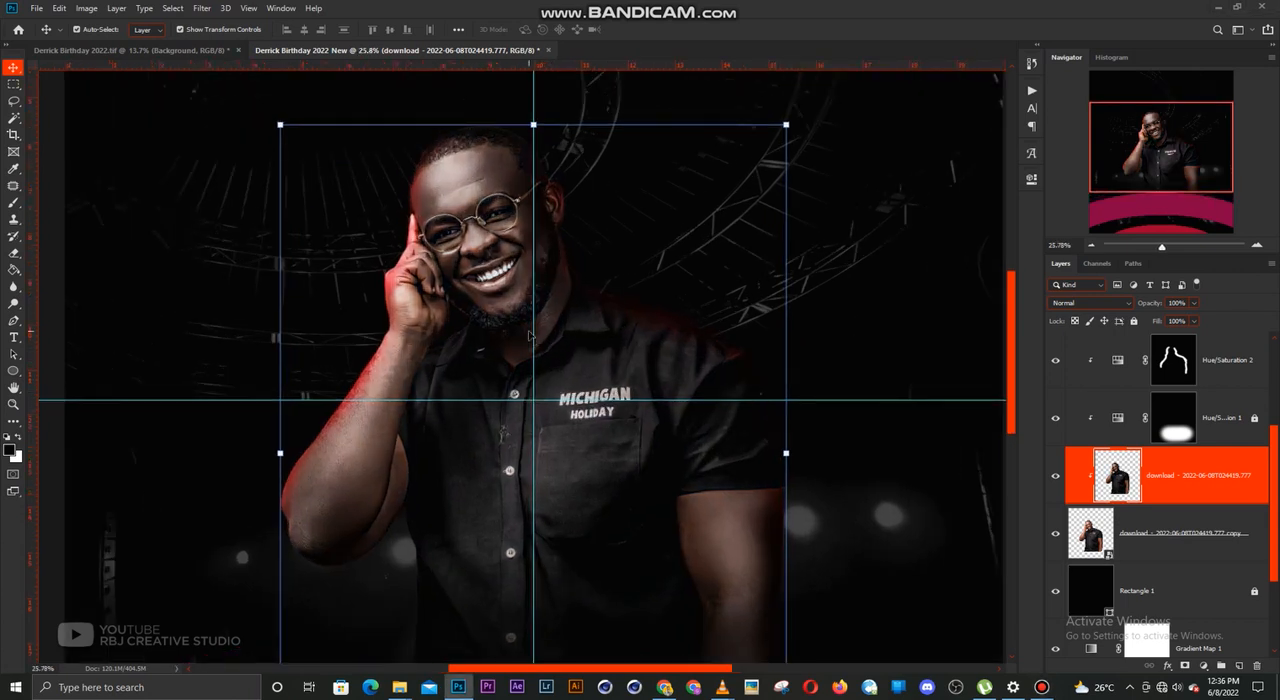
scroll(529, 335, down, 4)
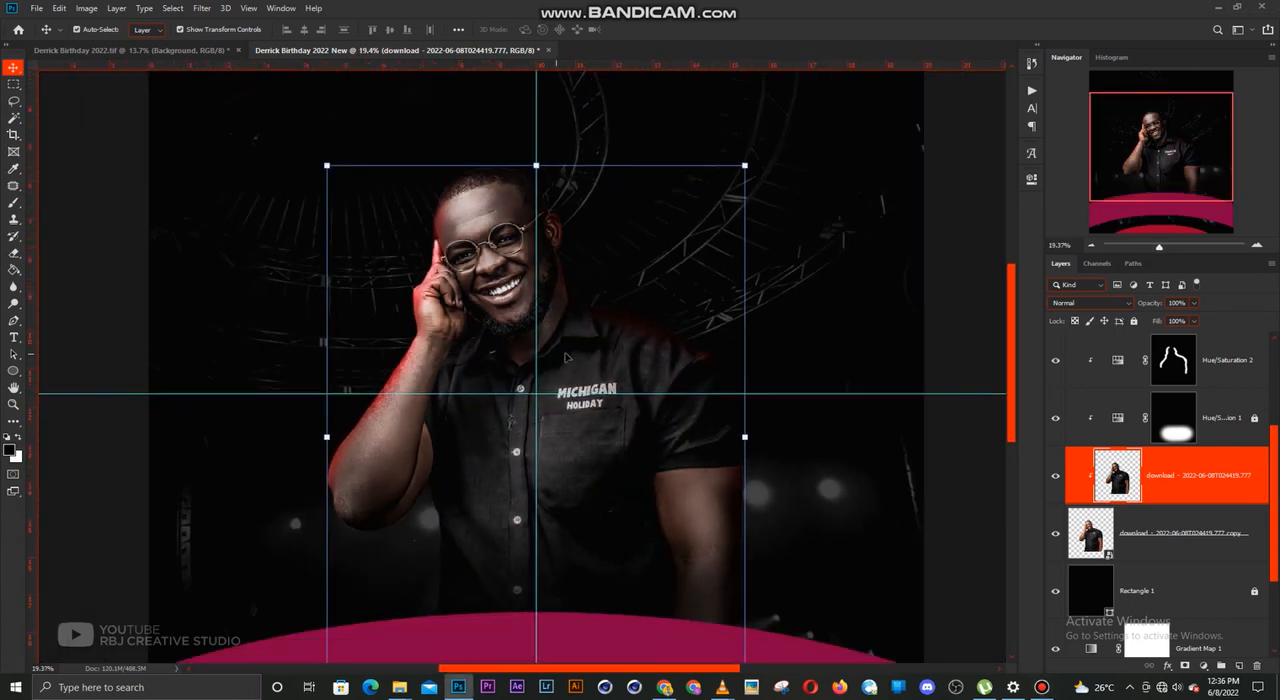
click(1193, 303)
drag(1161, 317, 1159, 318)
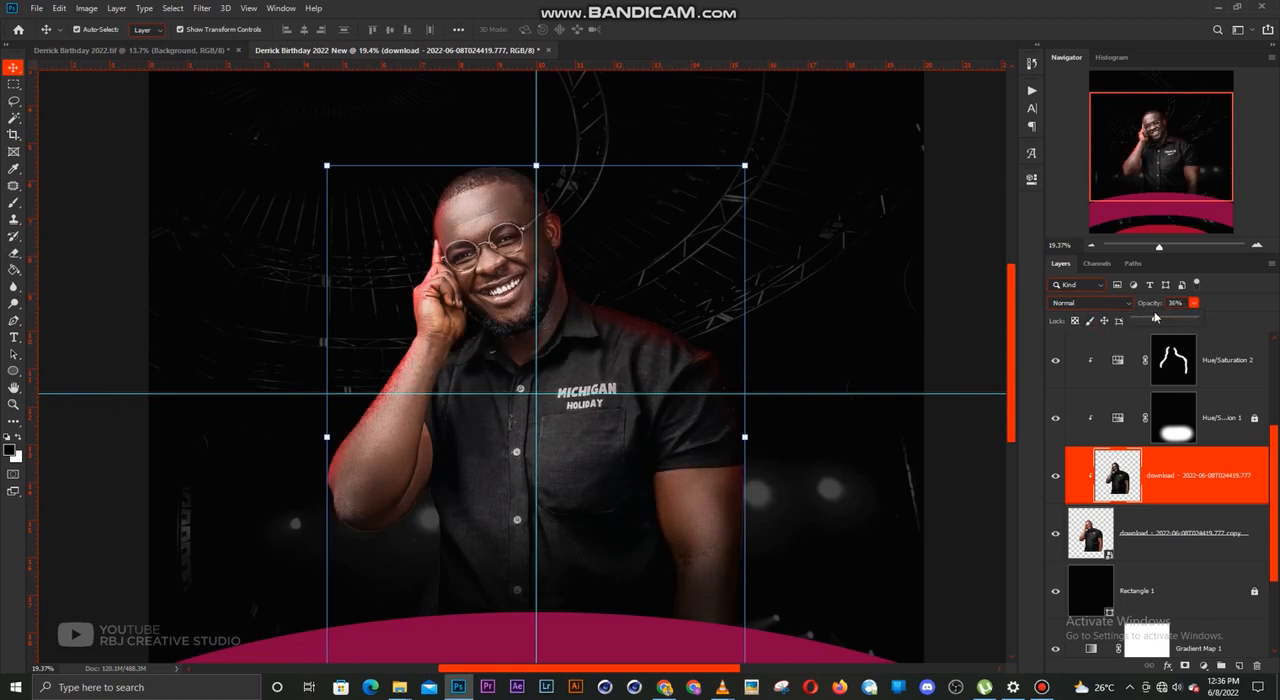
click(1162, 476)
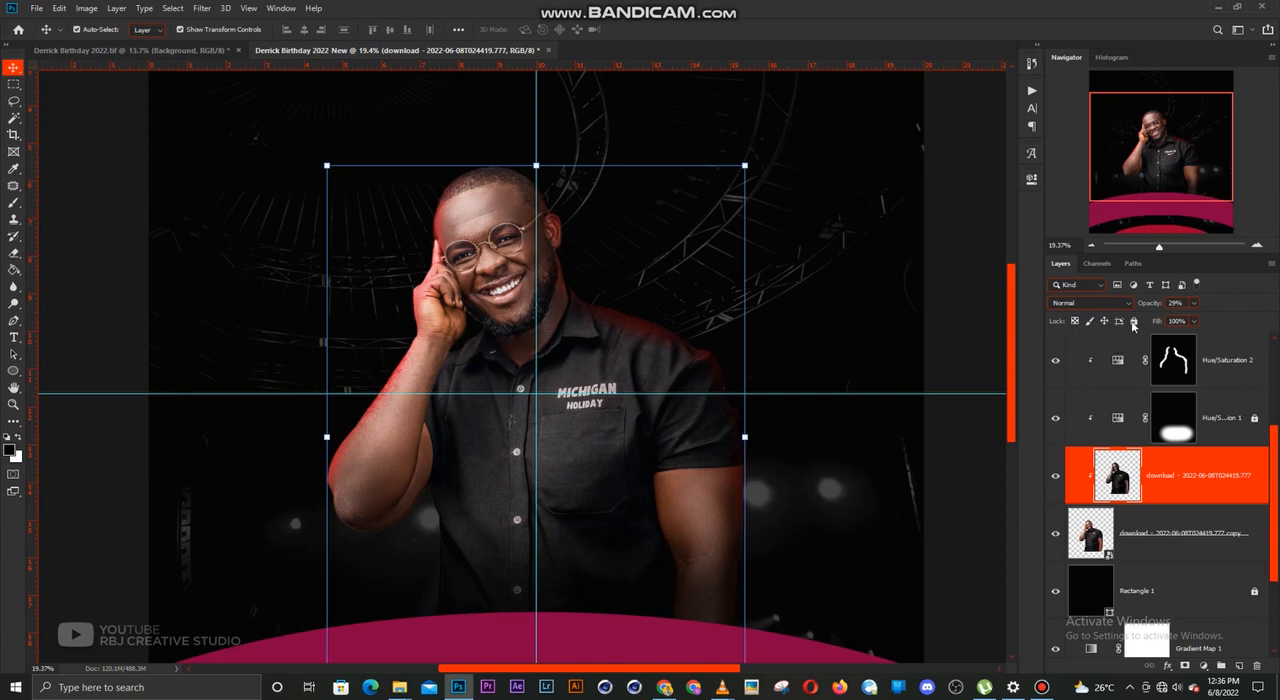
Lock both the filtered clipped photo layer and the photo copy beneath it, and deselect all layers
click(1133, 321)
click(1165, 533)
click(1133, 321)
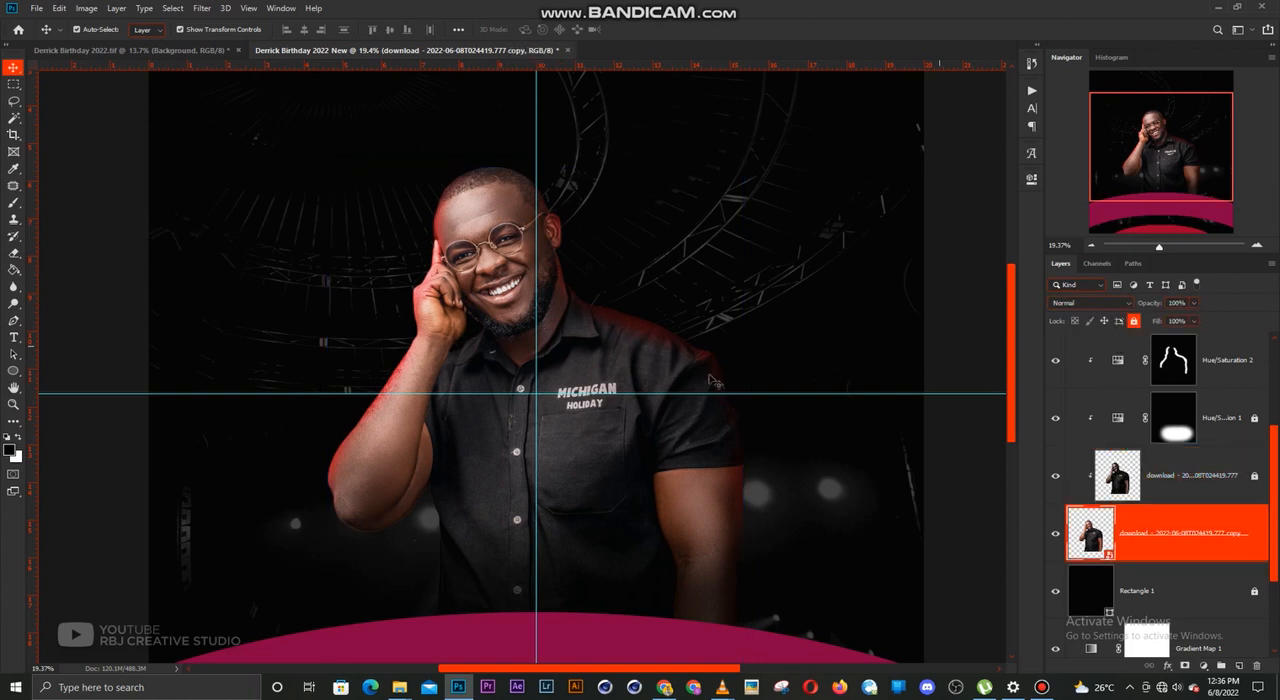
scroll(710, 378, down, 4)
click(923, 285)
scroll(587, 372, down, 3)
scroll(585, 372, up, 1)
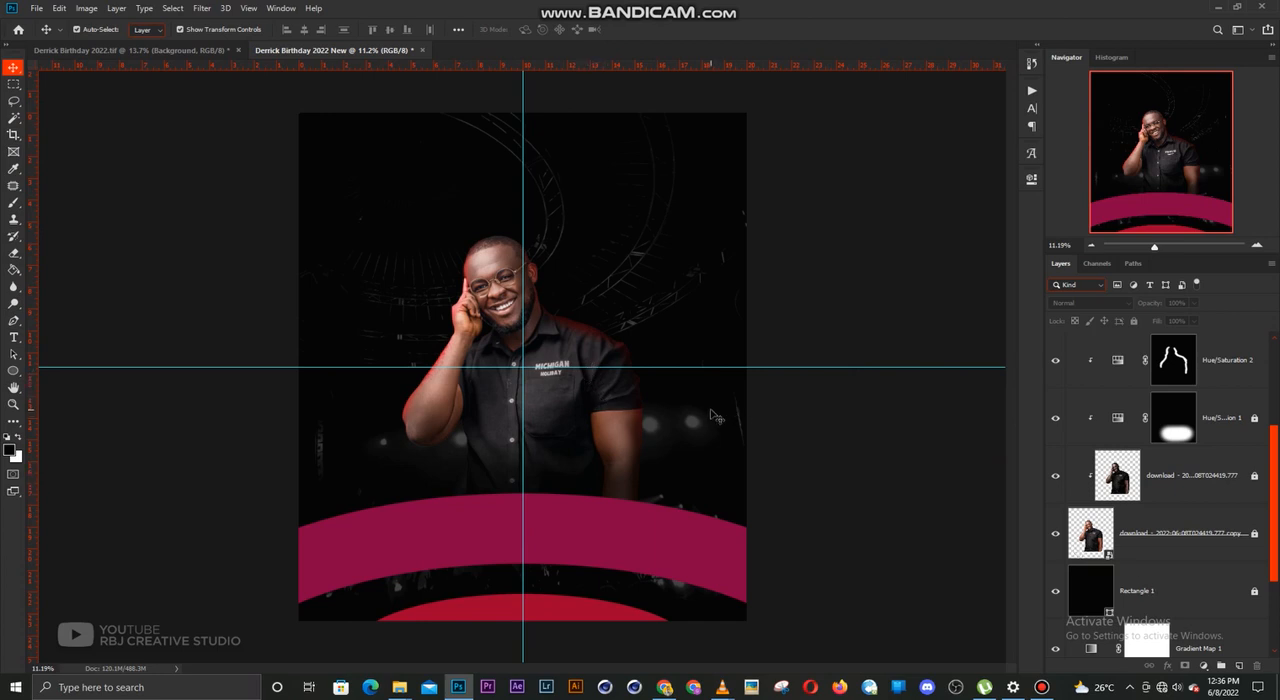
scroll(636, 412, up, 1)
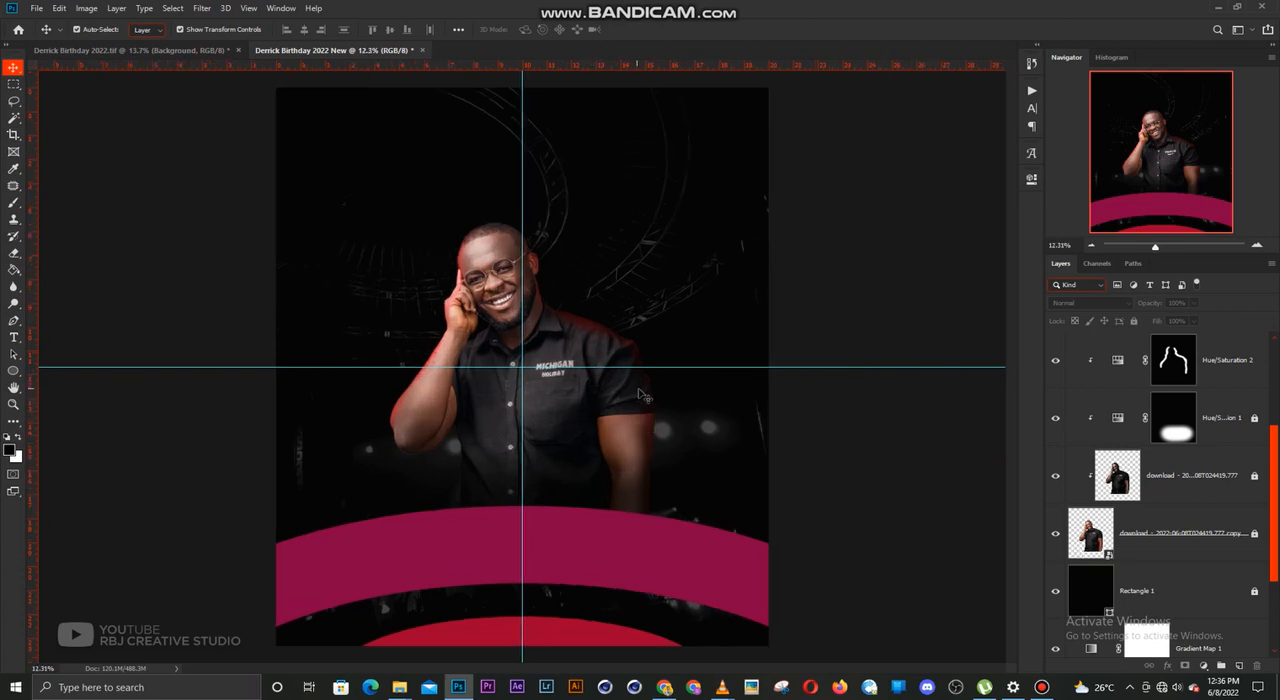
scroll(741, 435, down, 1)
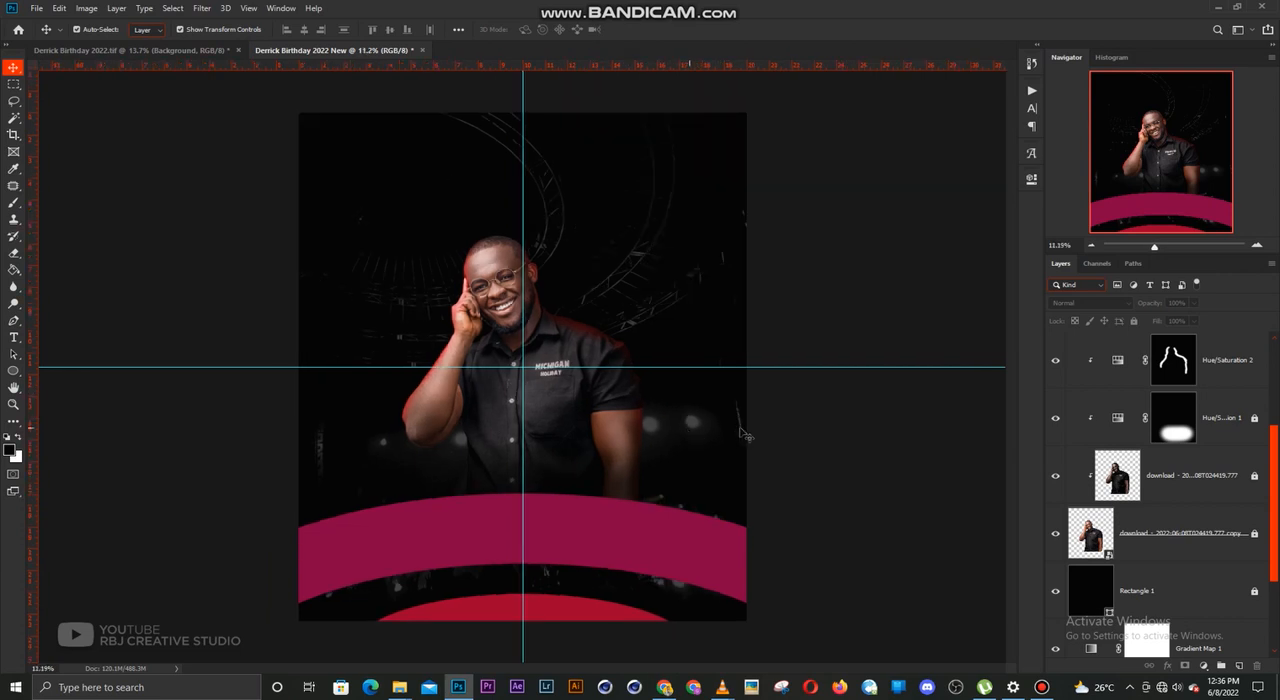
Start a new text layer directly above the Gradient Map 1 layer and set its font to STRRETCH SANS
click(1149, 586)
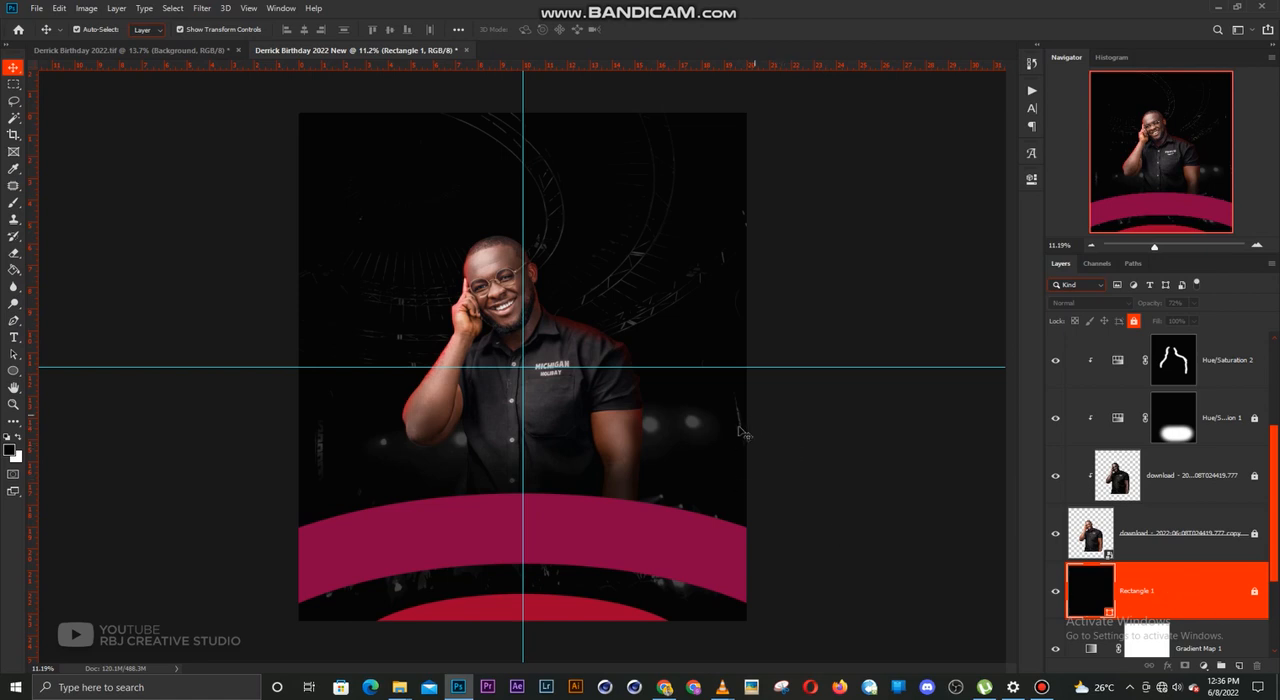
key(t)
click(22, 340)
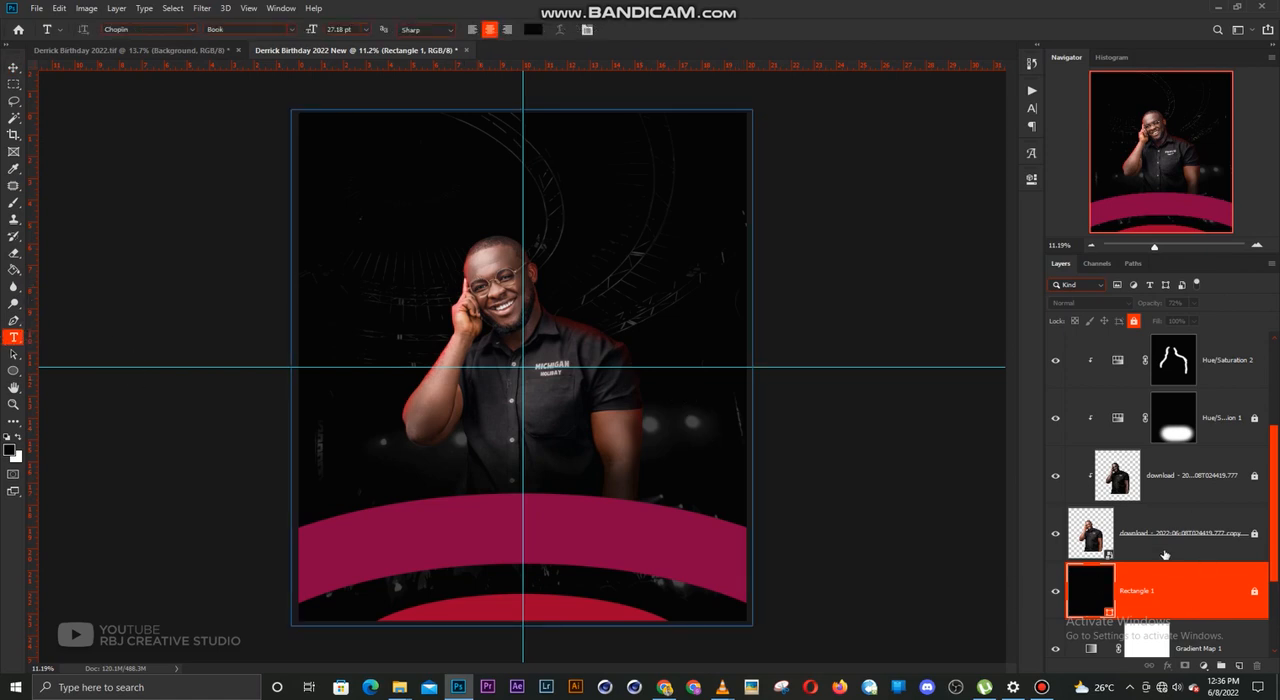
click(1175, 540)
click(1192, 622)
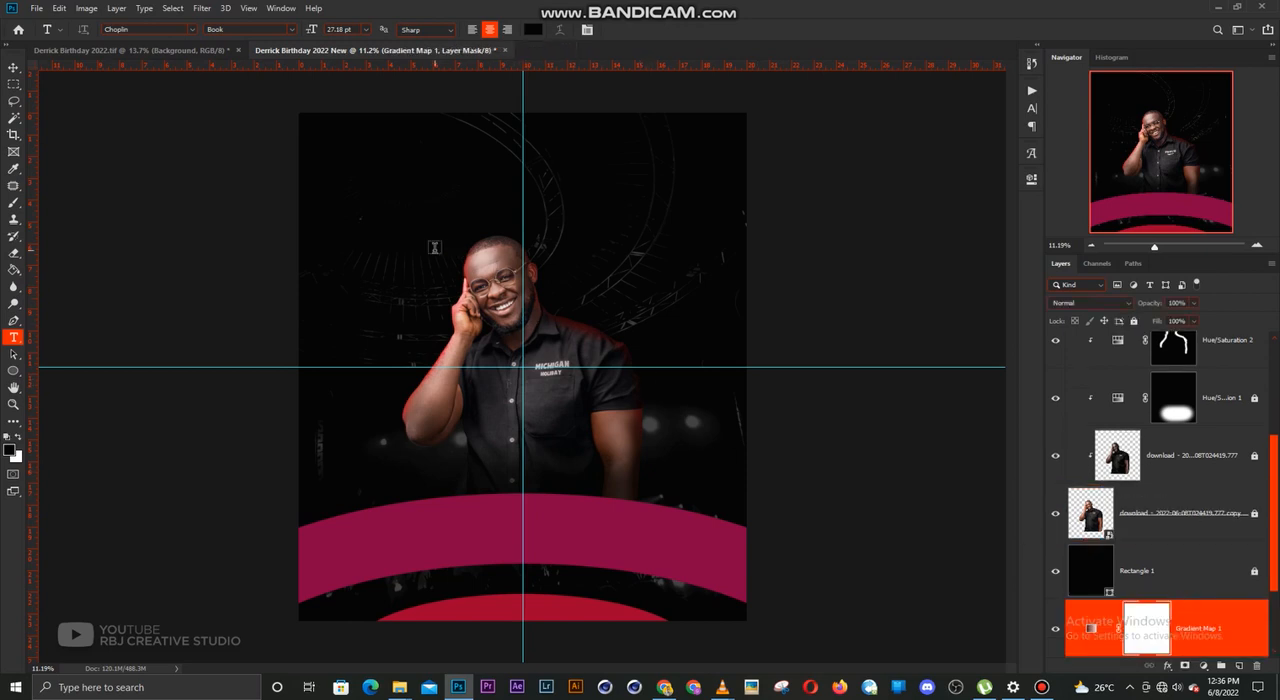
click(434, 250)
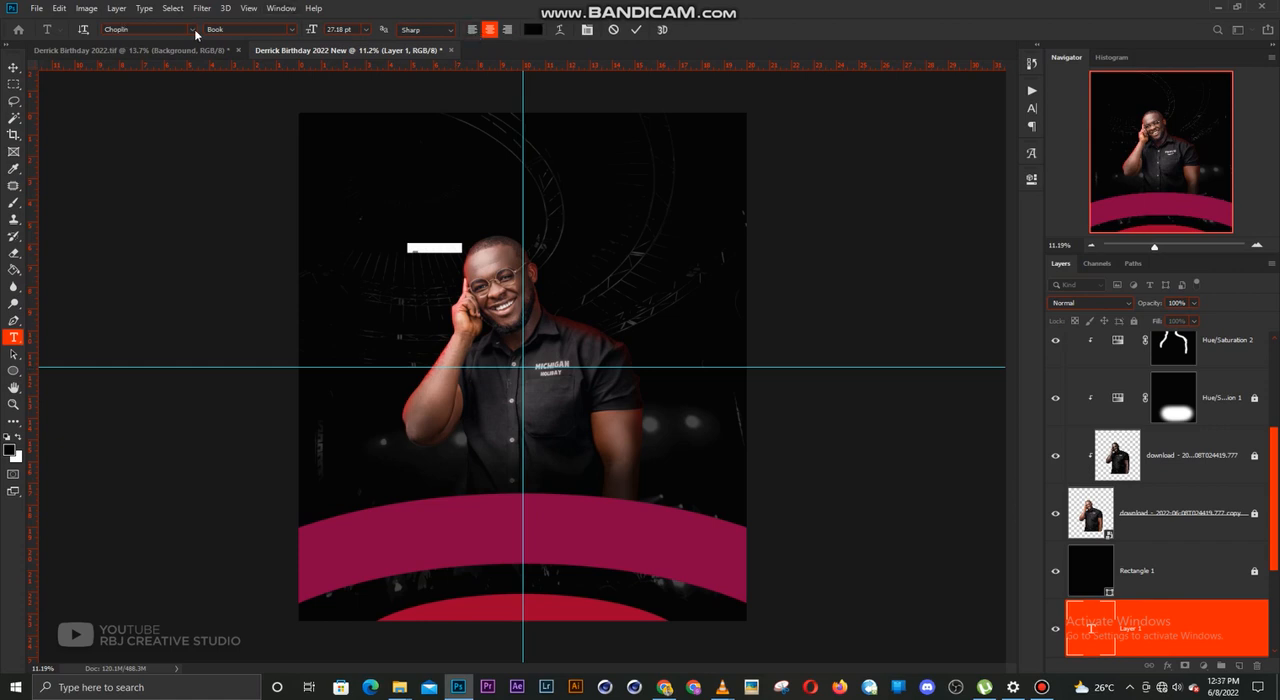
click(193, 30)
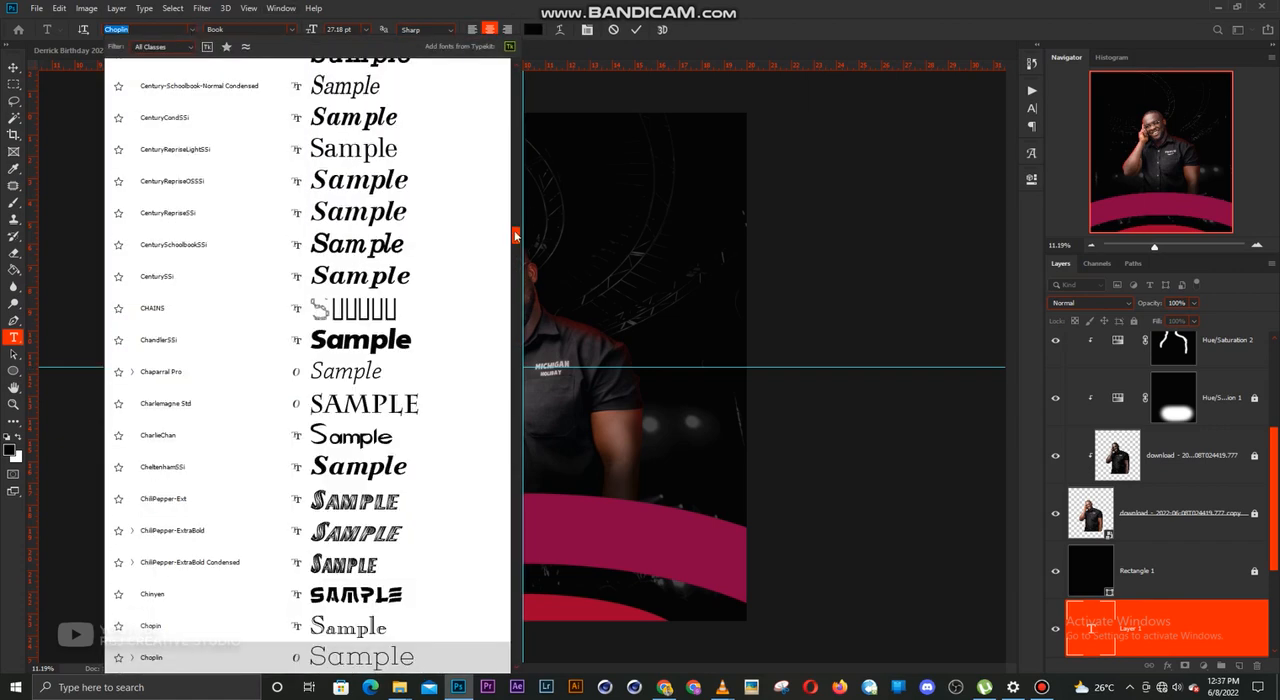
click(515, 66)
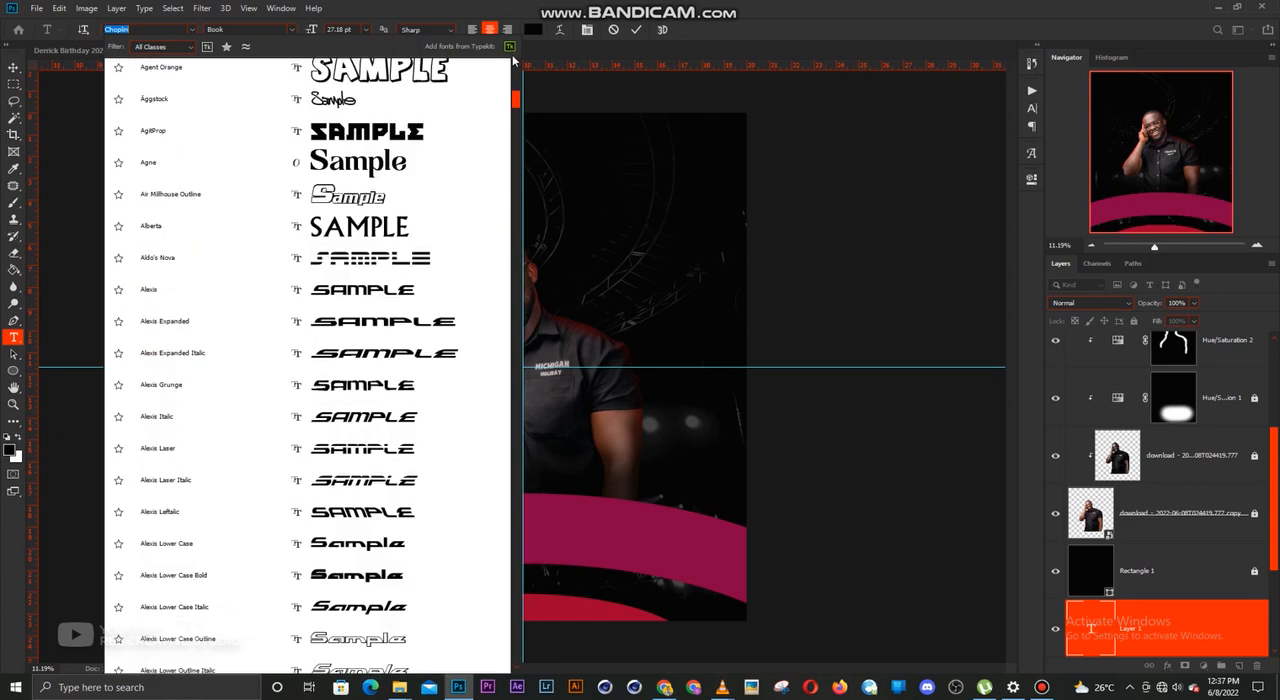
drag(519, 104, 519, 72)
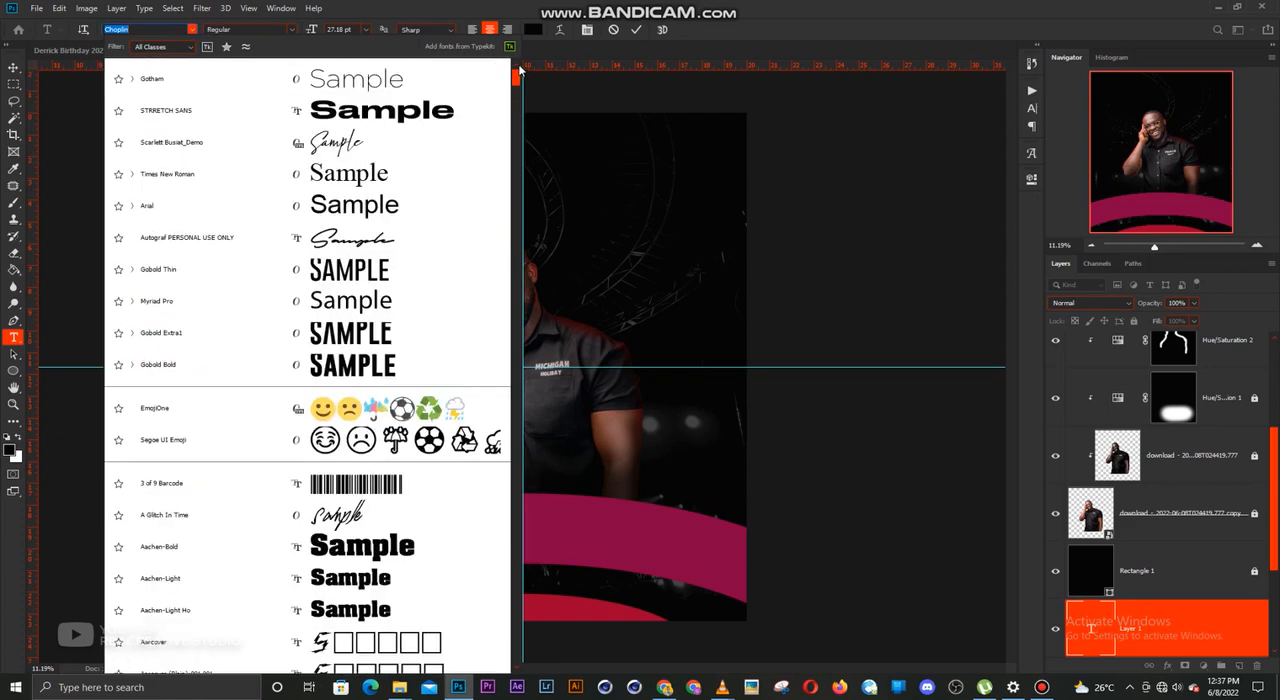
click(412, 116)
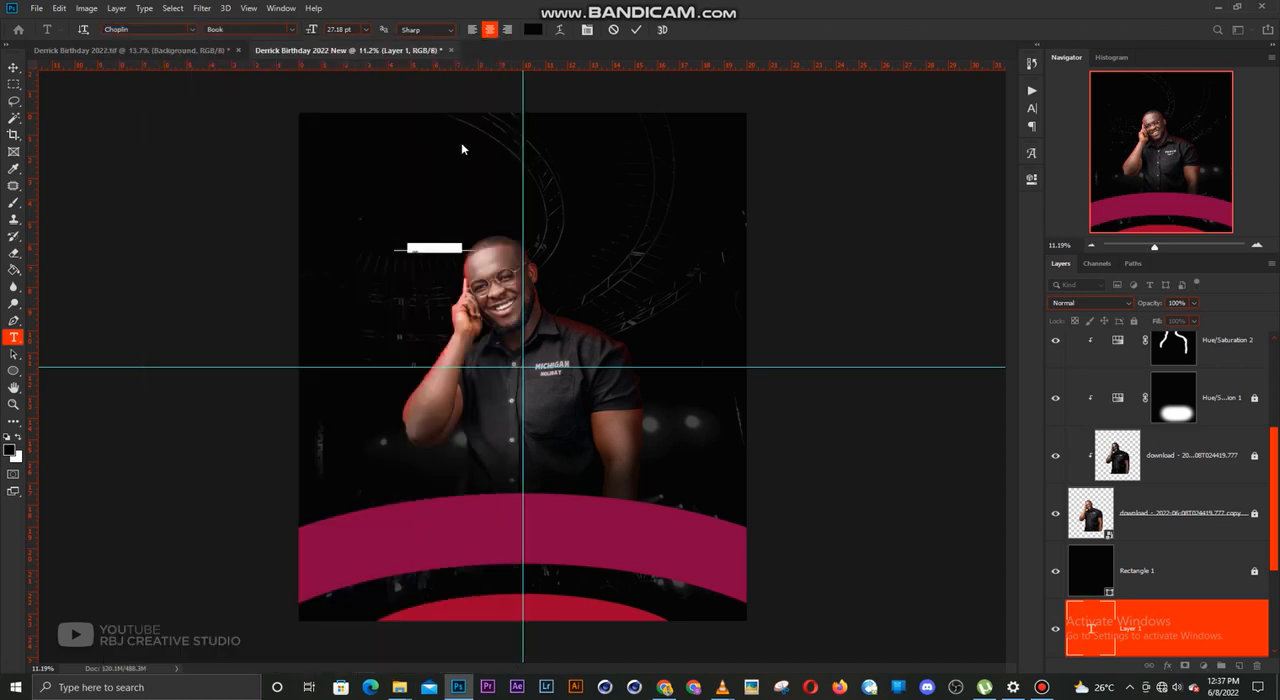
Set the text colour to white (ffffff) and replace the placeholder with "+1" at 289.18 pt
click(532, 30)
text(ffffff)
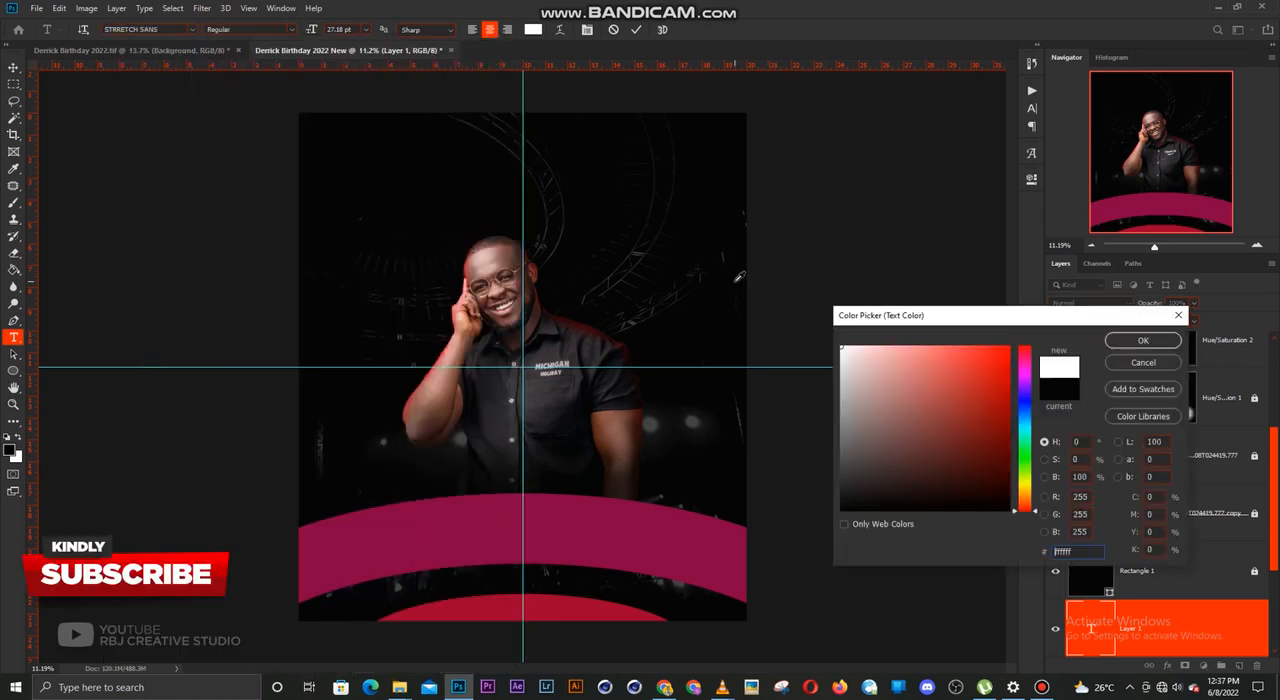
key(Return)
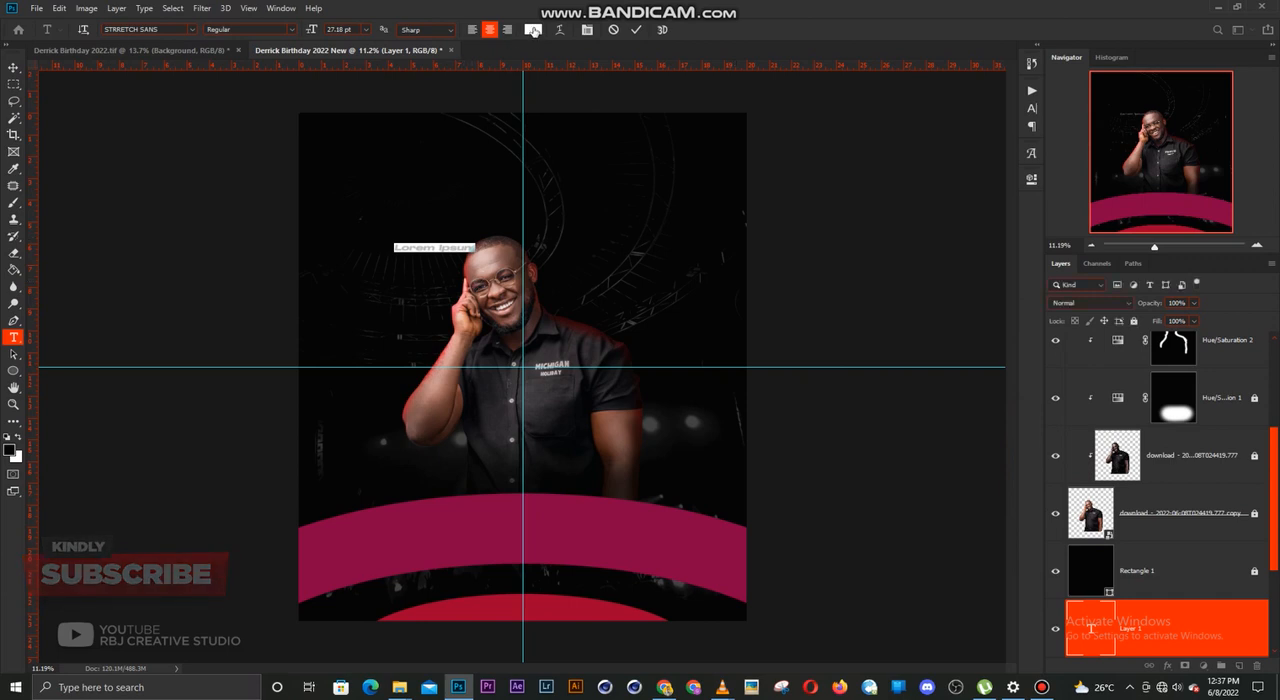
key(BackSpace)
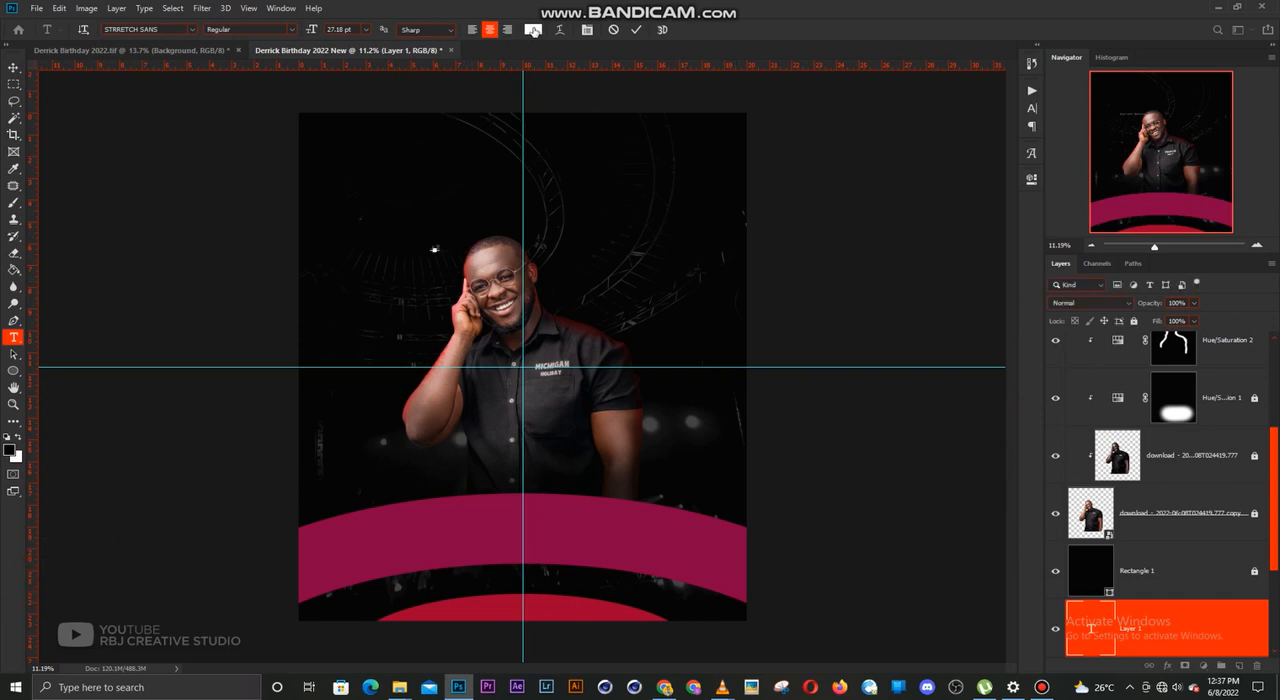
drag(321, 30, 490, 28)
key(ctrl+Return)
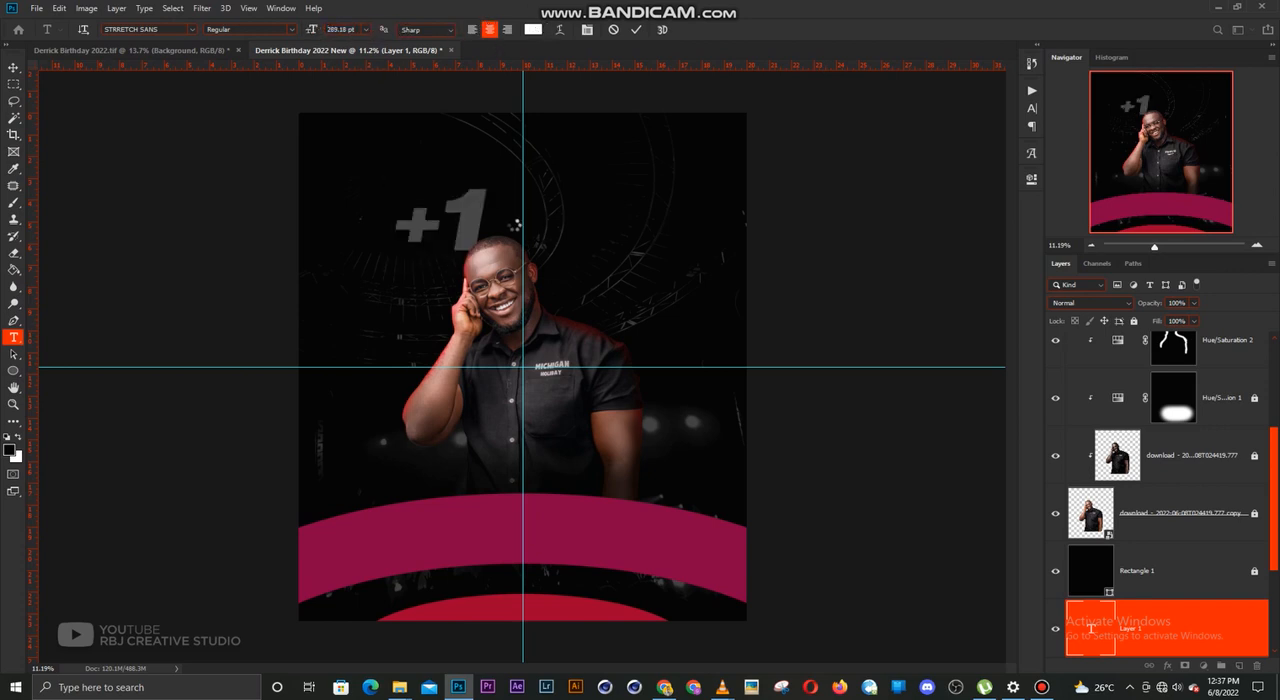
key(v)
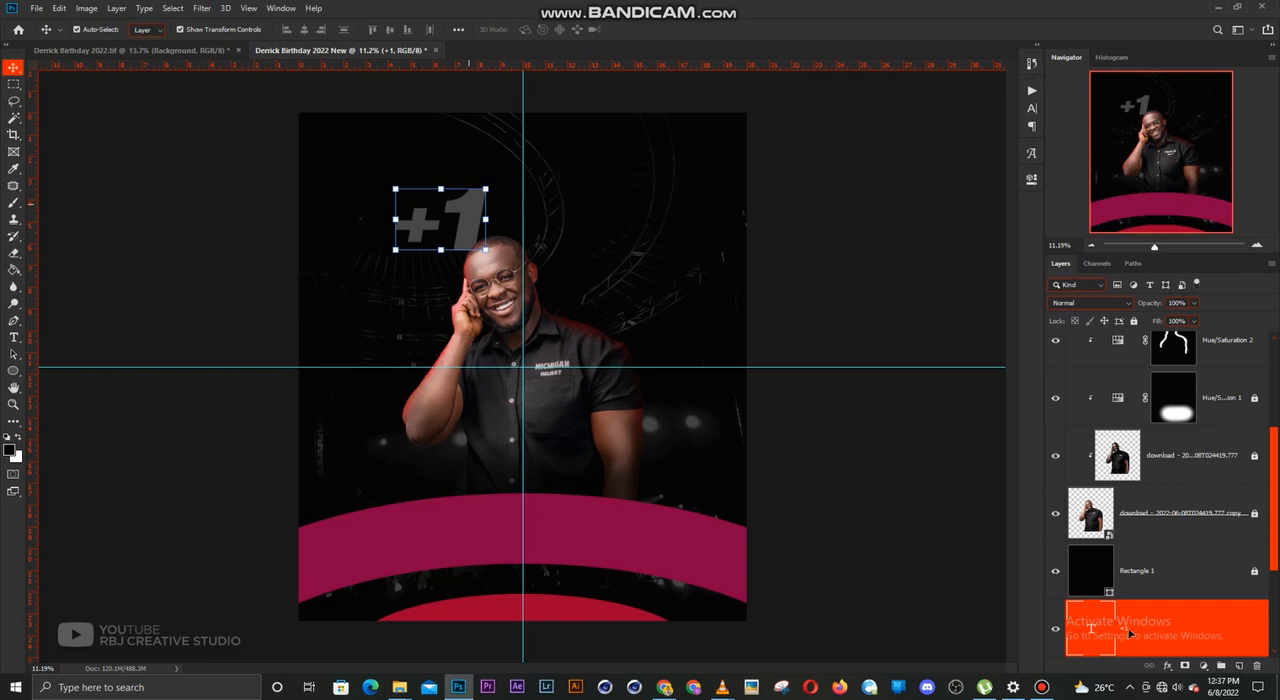
Move the "+1" text layer above the Rectangle 1 layer and scale the text to 289.78% behind the man
scroll(490, 238, up, 2)
scroll(500, 240, down, 1)
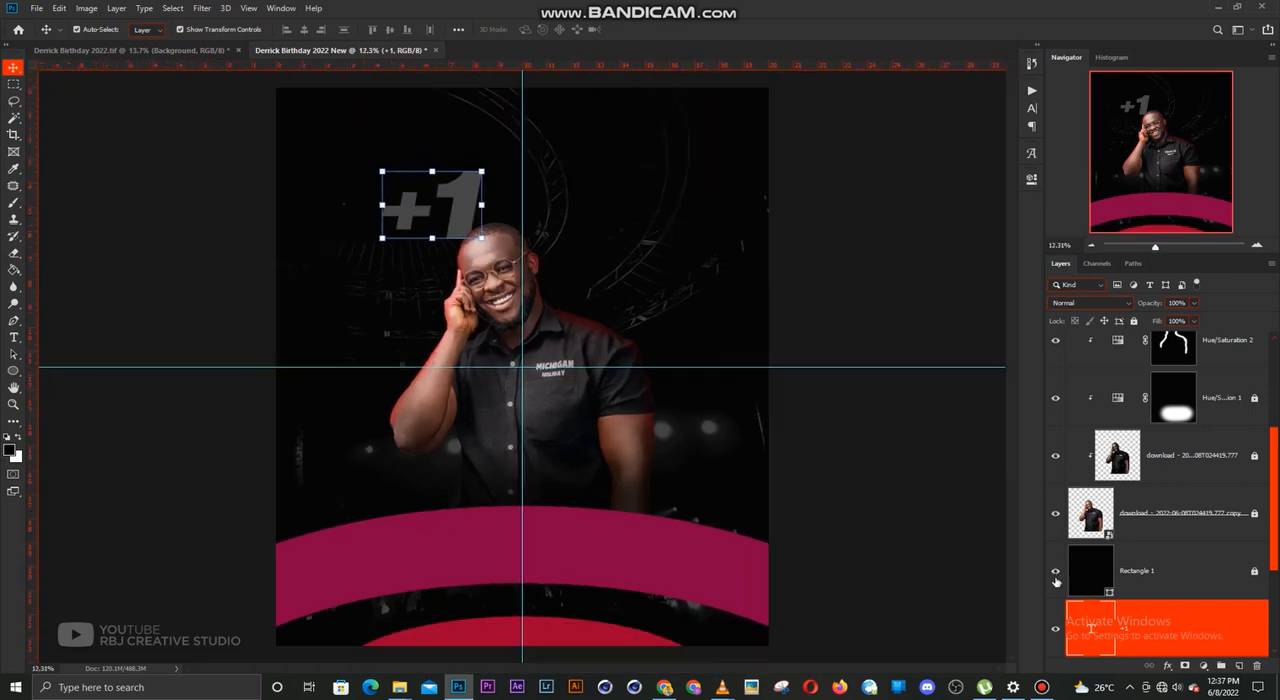
drag(1157, 617, 1150, 572)
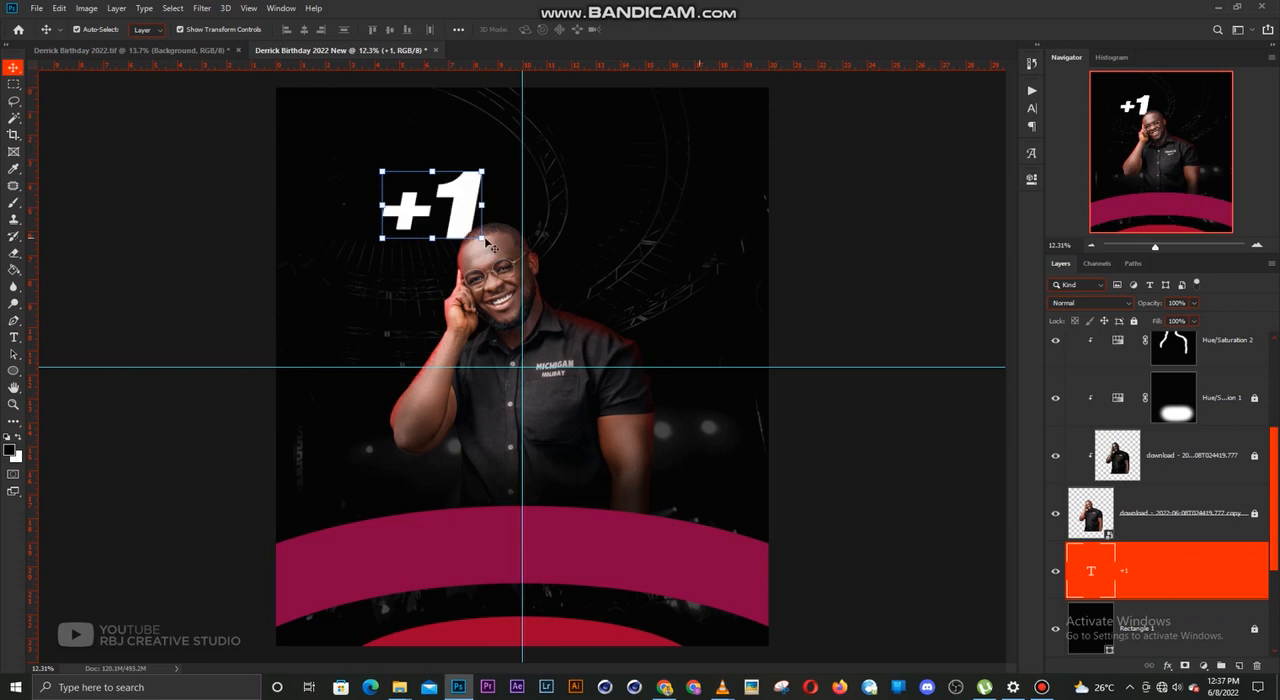
drag(485, 242, 742, 393)
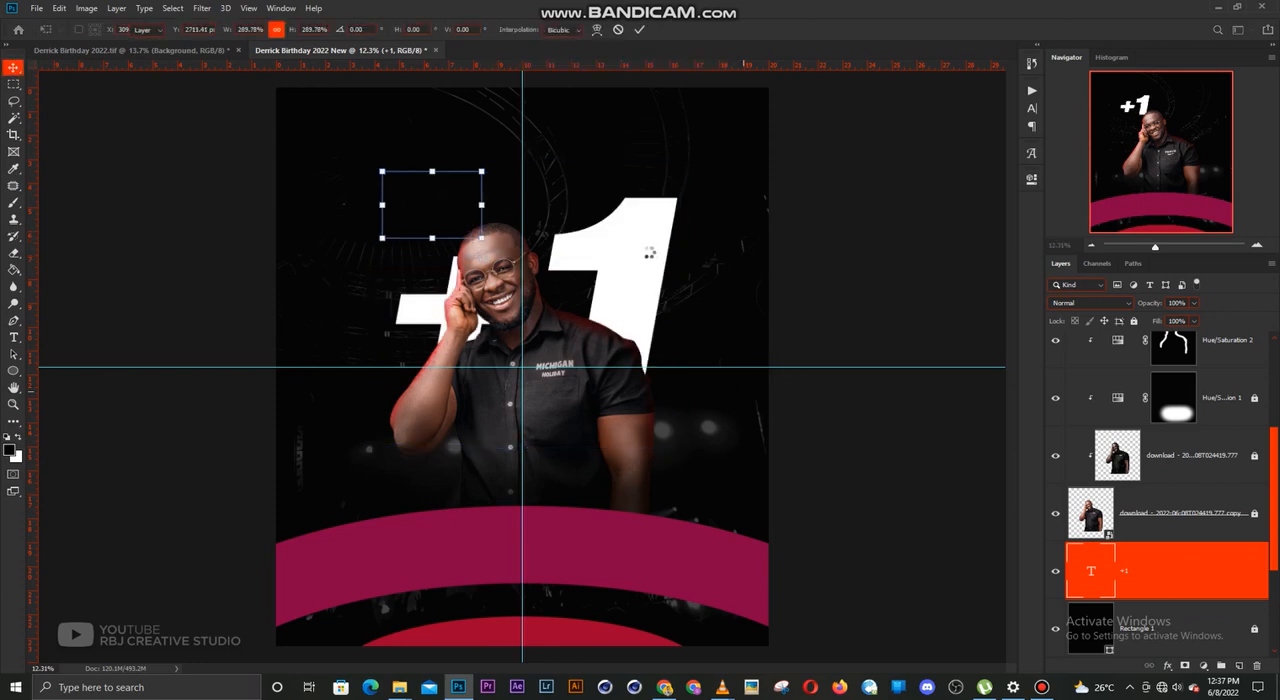
key(Return)
Delete the "1" from the large text so the layer contains only the plus sign
key(t)
double_click(584, 270)
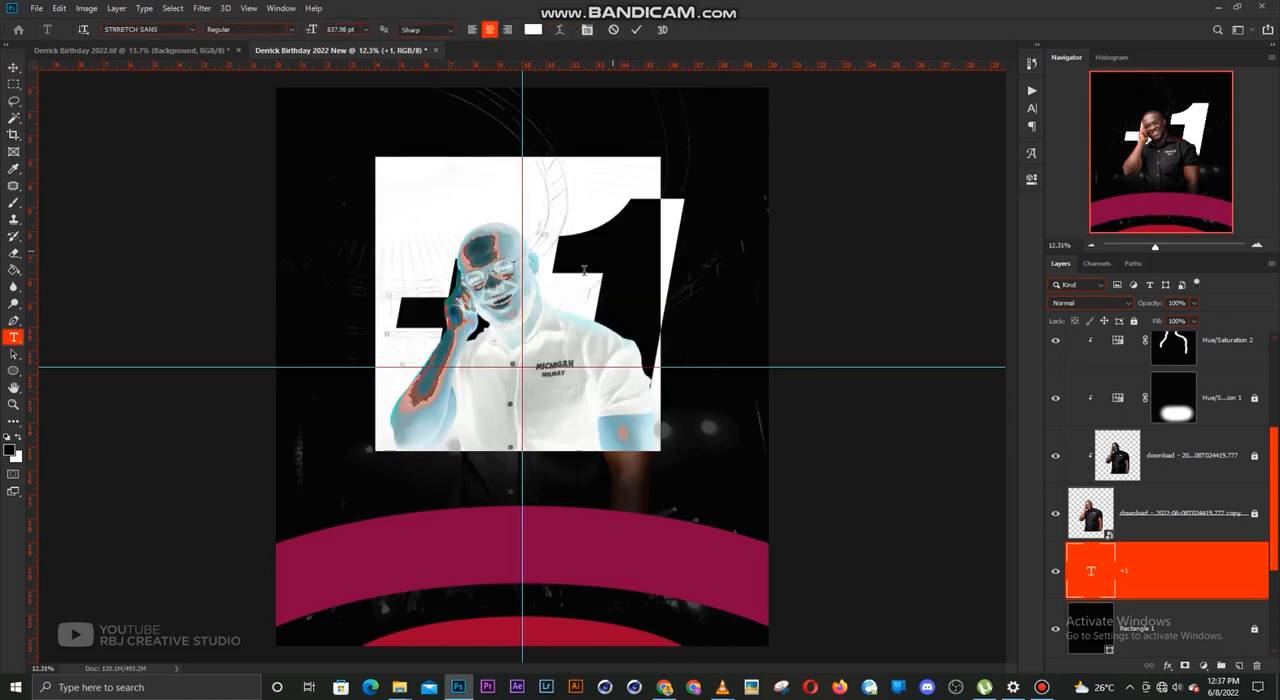
drag(584, 270, 702, 272)
key(BackSpace)
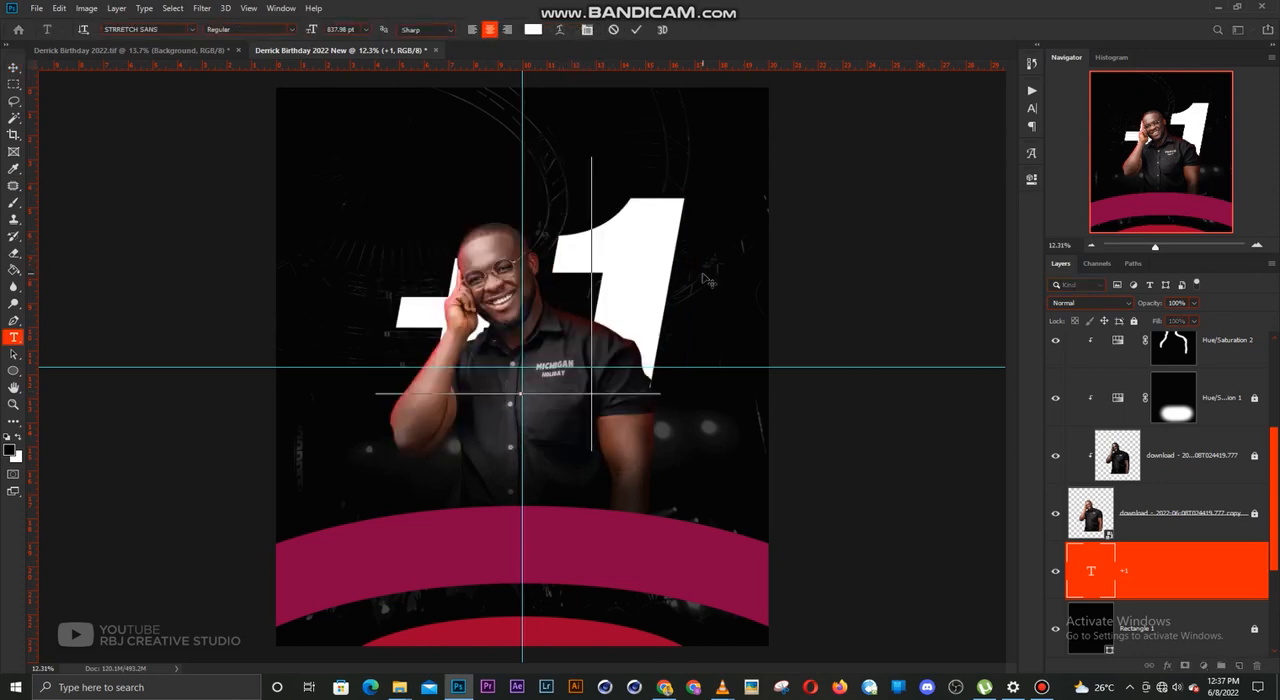
key(ctrl+Return)
key(v)
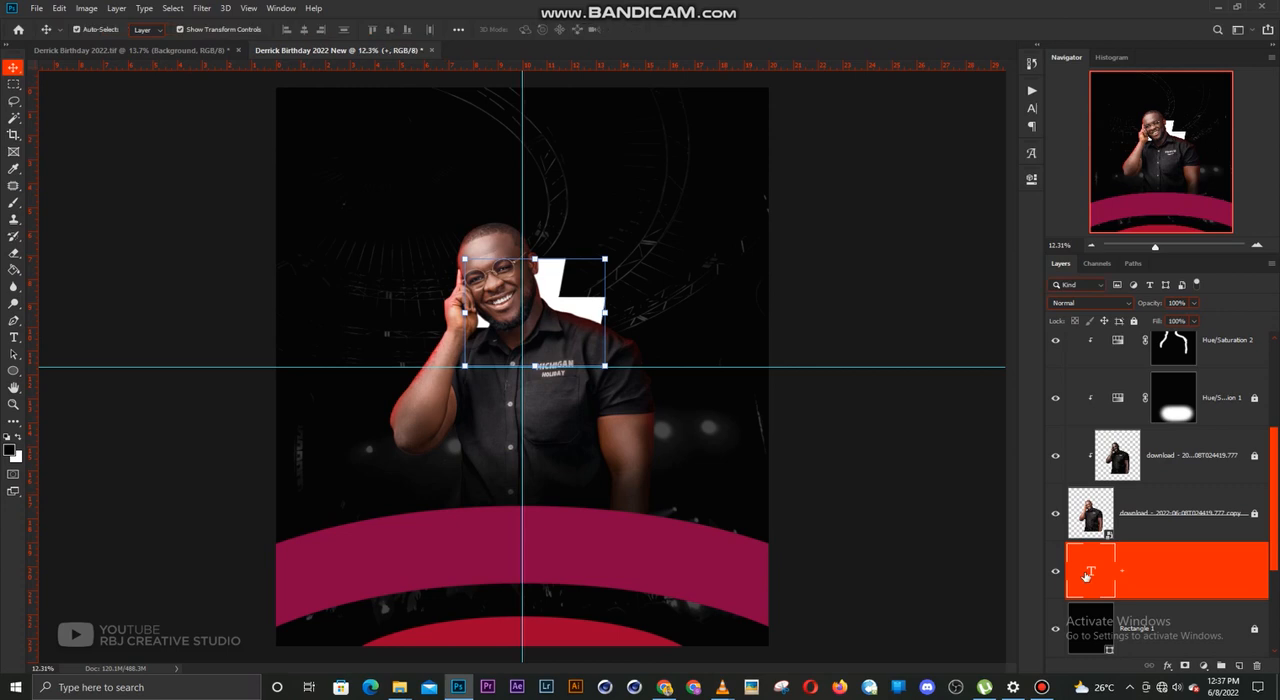
Turn off faux italic for the plus sign text
double_click(1091, 571)
click(1032, 107)
click(905, 180)
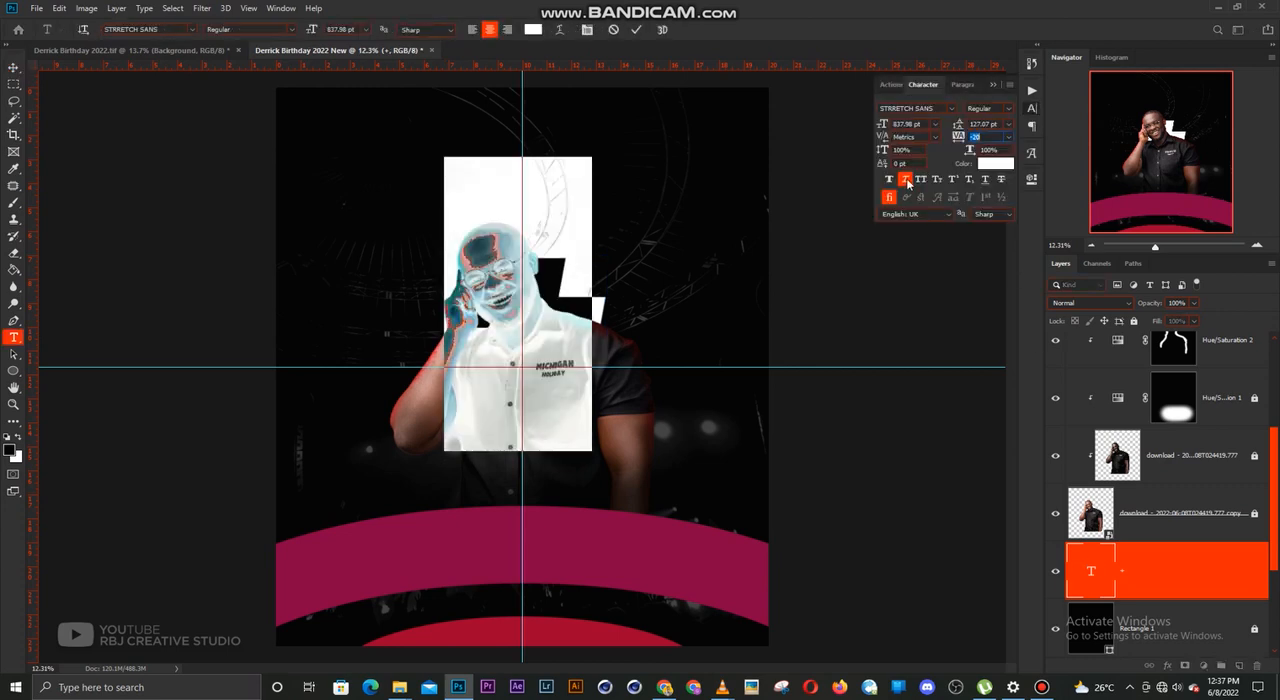
click(994, 85)
key(ctrl+Return)
key(v)
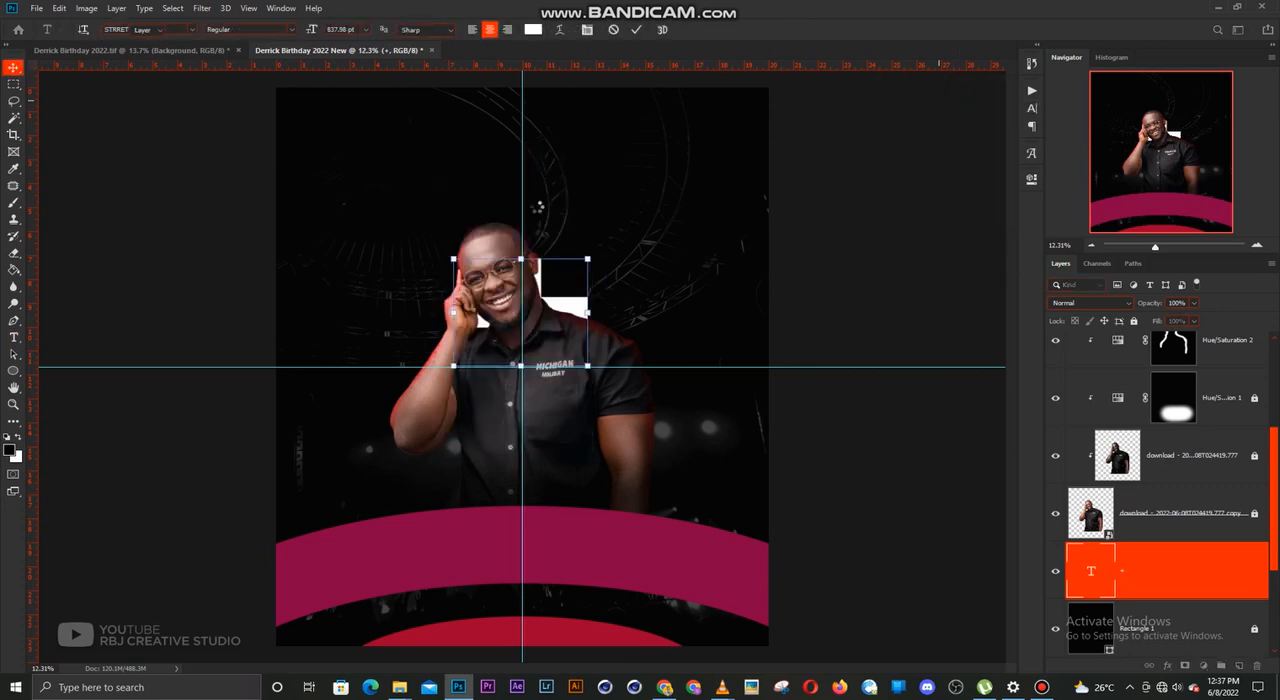
Scale the plus sign to 186.81% and place it behind the man on the side of his raised hand
key(ctrl+t)
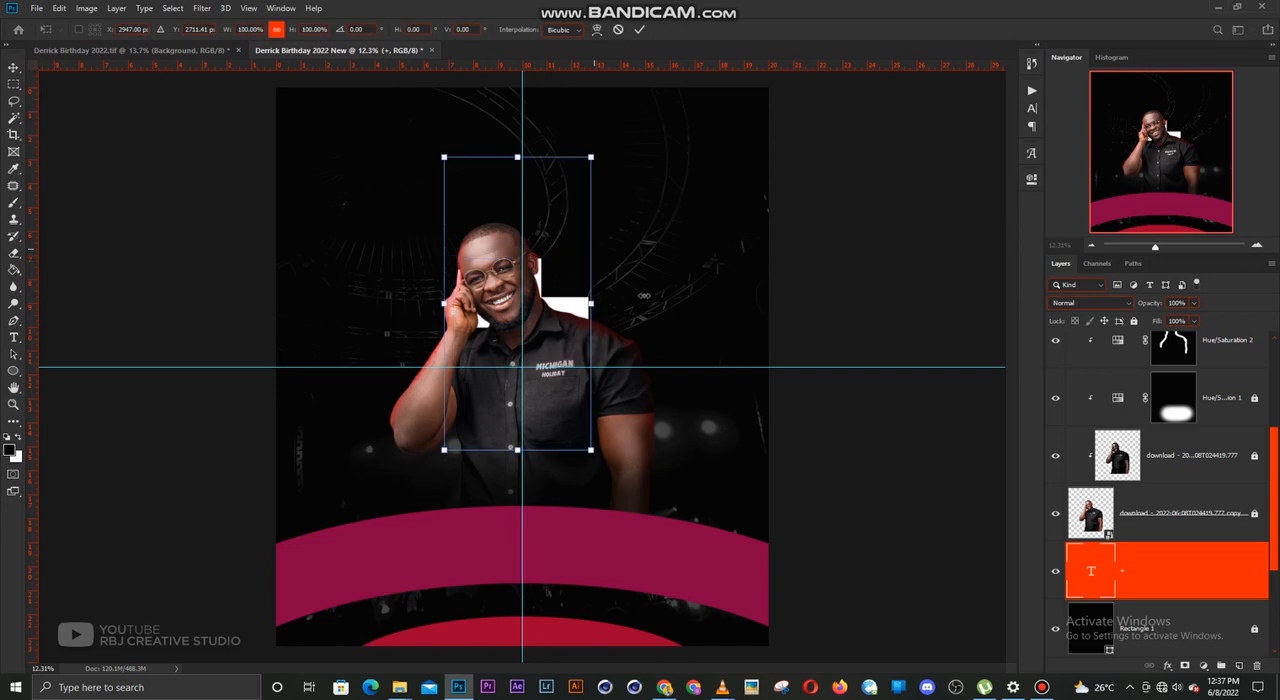
drag(591, 303, 479, 271)
key(Return)
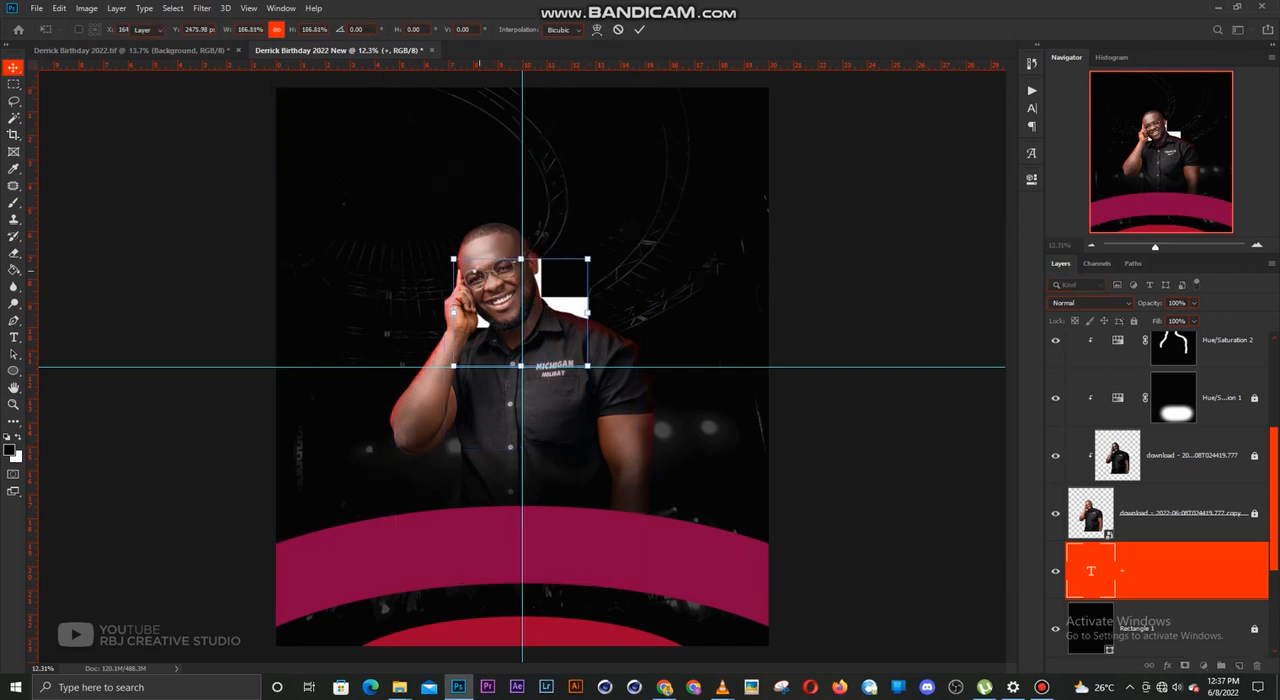
Duplicate the plus sign beside the original, change the copy's text to "1", and lower it slightly next to the plus
drag(418, 233, 593, 209)
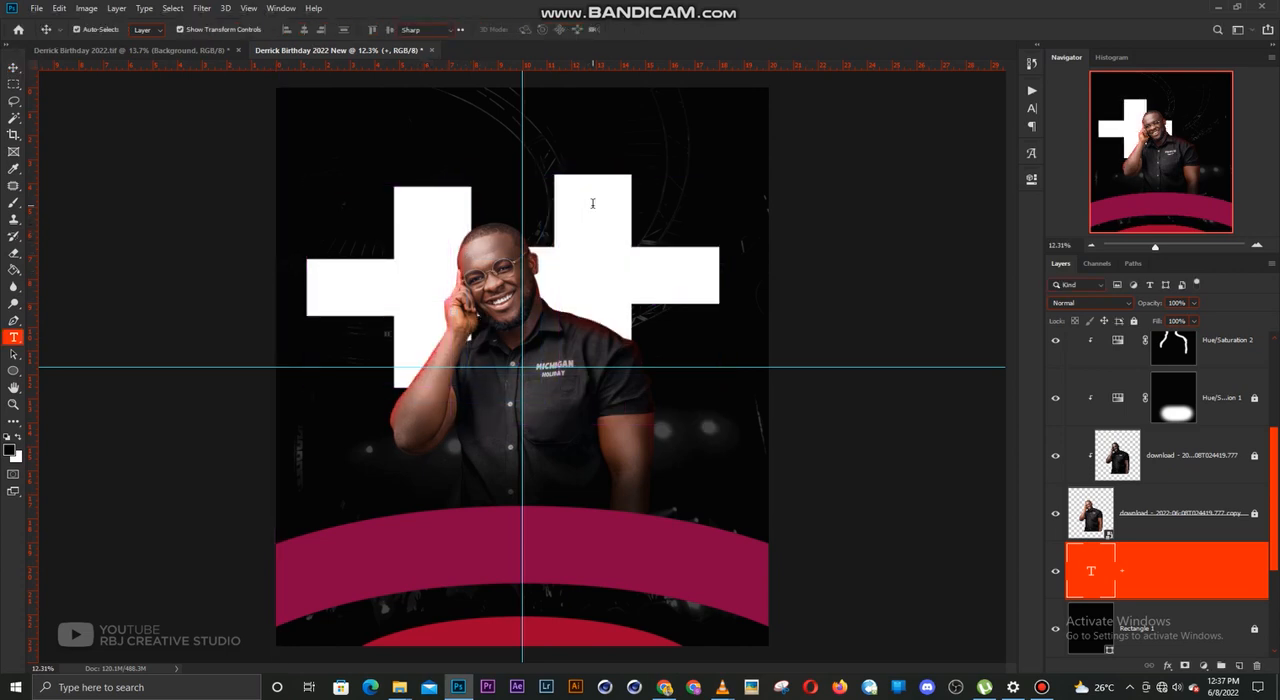
double_click(593, 209)
click(592, 203)
key(BackSpace)
text(1)
key(ctrl+Return)
key(v)
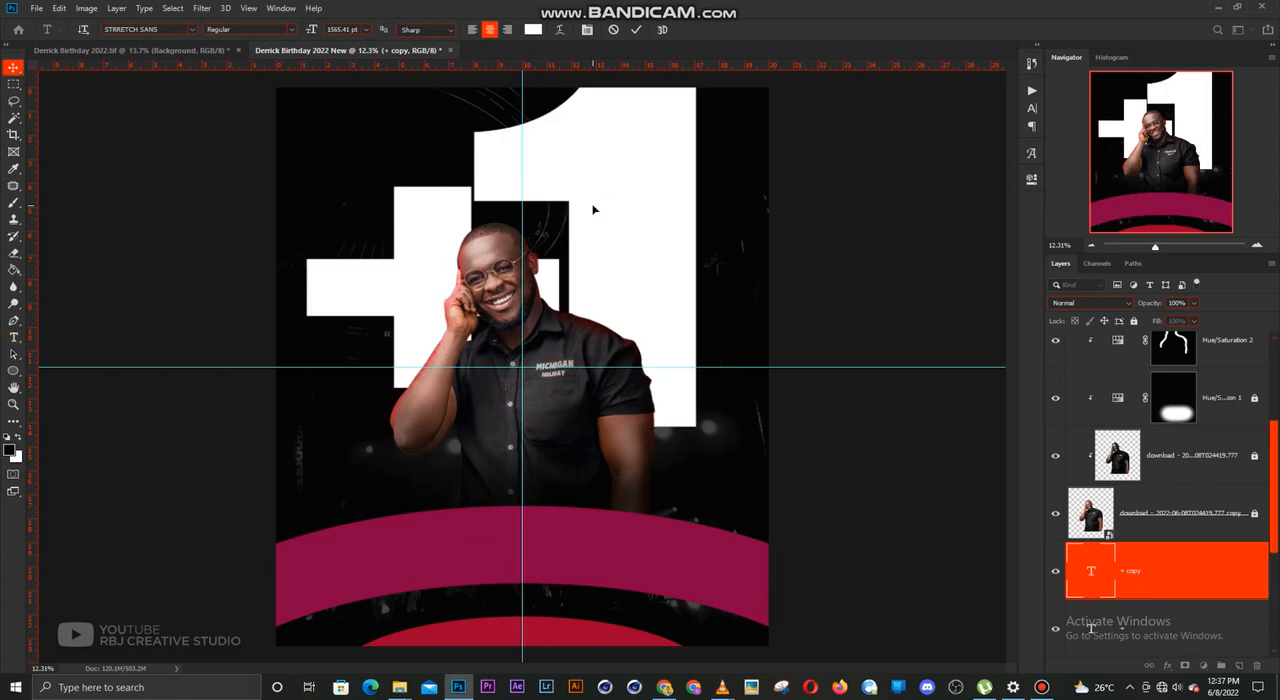
drag(648, 188, 660, 232)
Select the "1" and "+" text layers together and scale them down behind the man, using 86.26% for the final resize
scroll(1148, 563, down, 2)
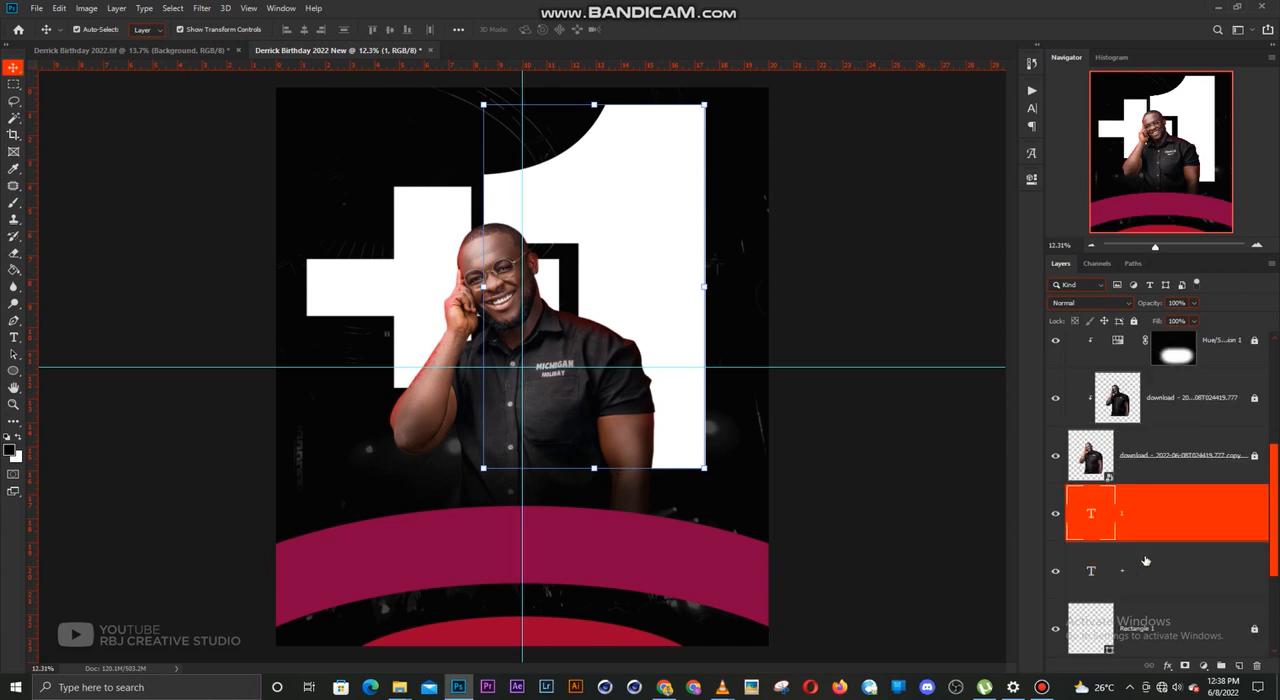
ctrl+click(1148, 568)
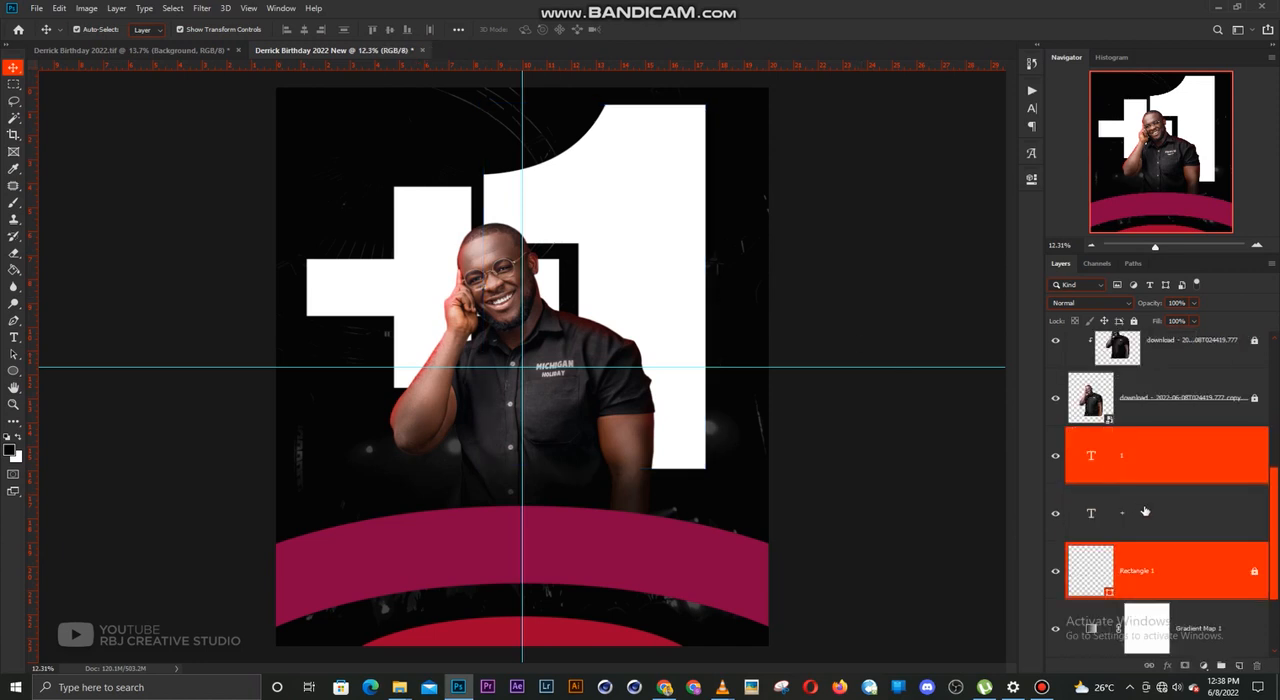
click(1150, 510)
ctrl+click(1145, 475)
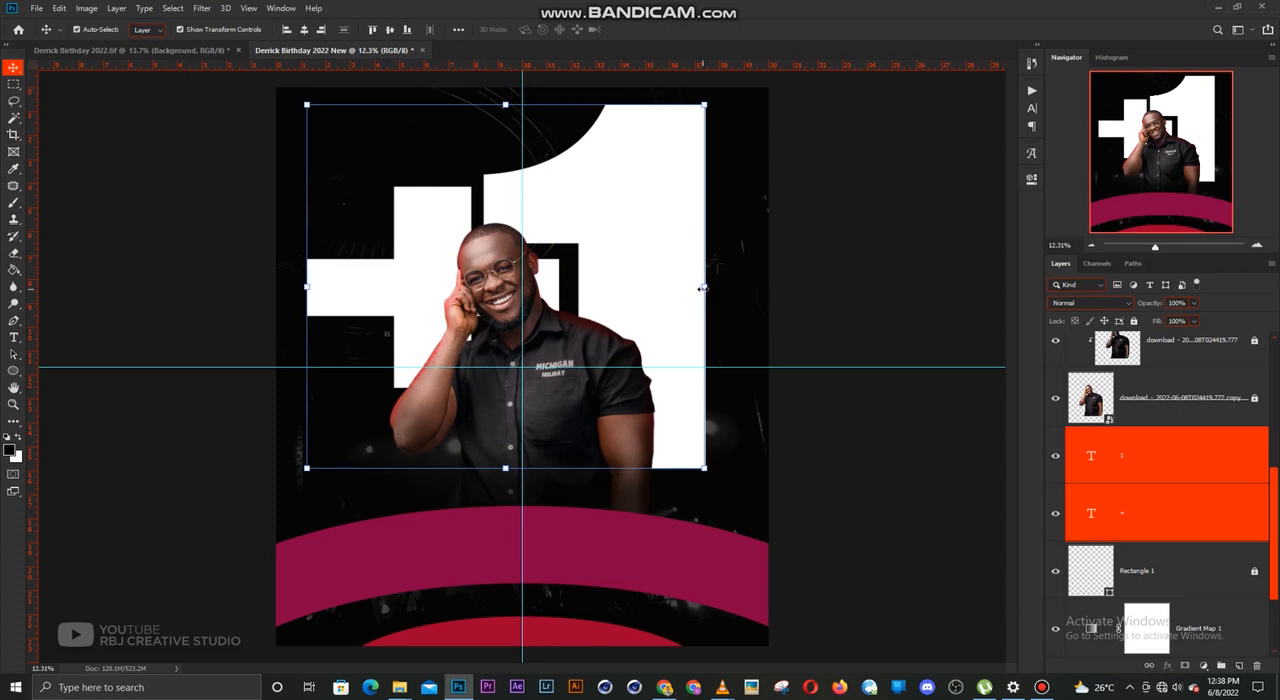
mouse_move(703, 288)
mouse_down()
mouse_move(626, 287)
mouse_move(691, 287)
mouse_up()
key(Return)
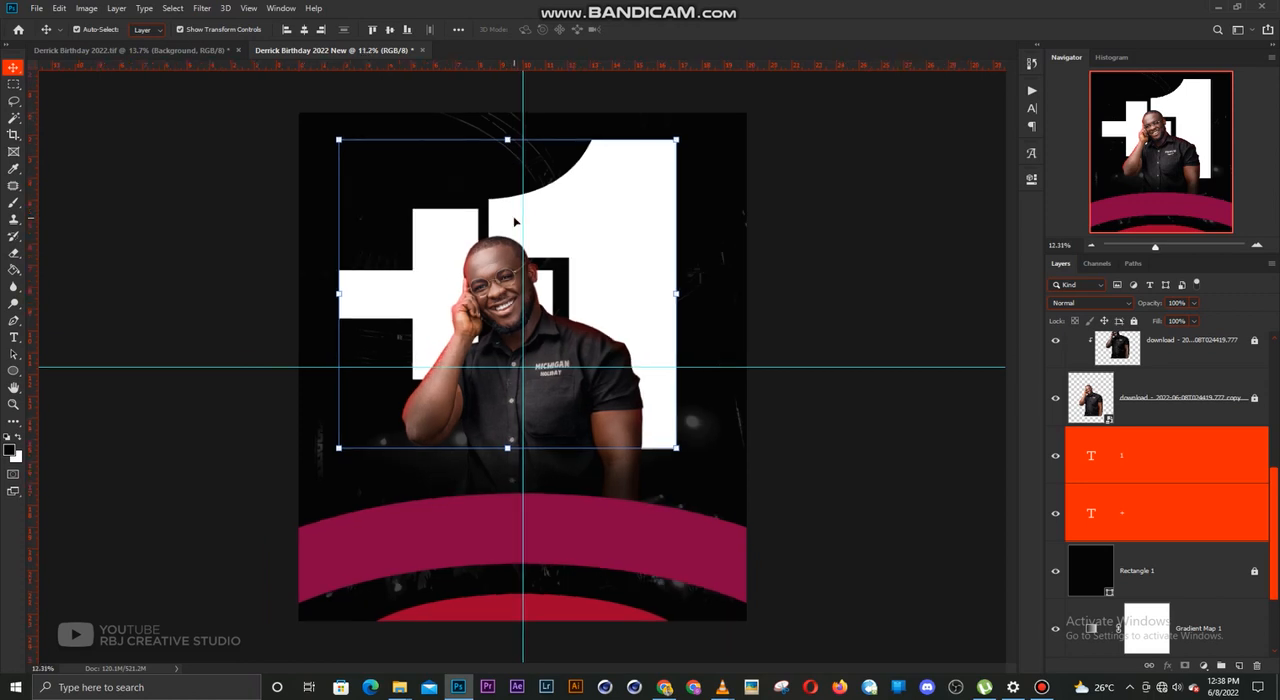
drag(506, 118, 506, 162)
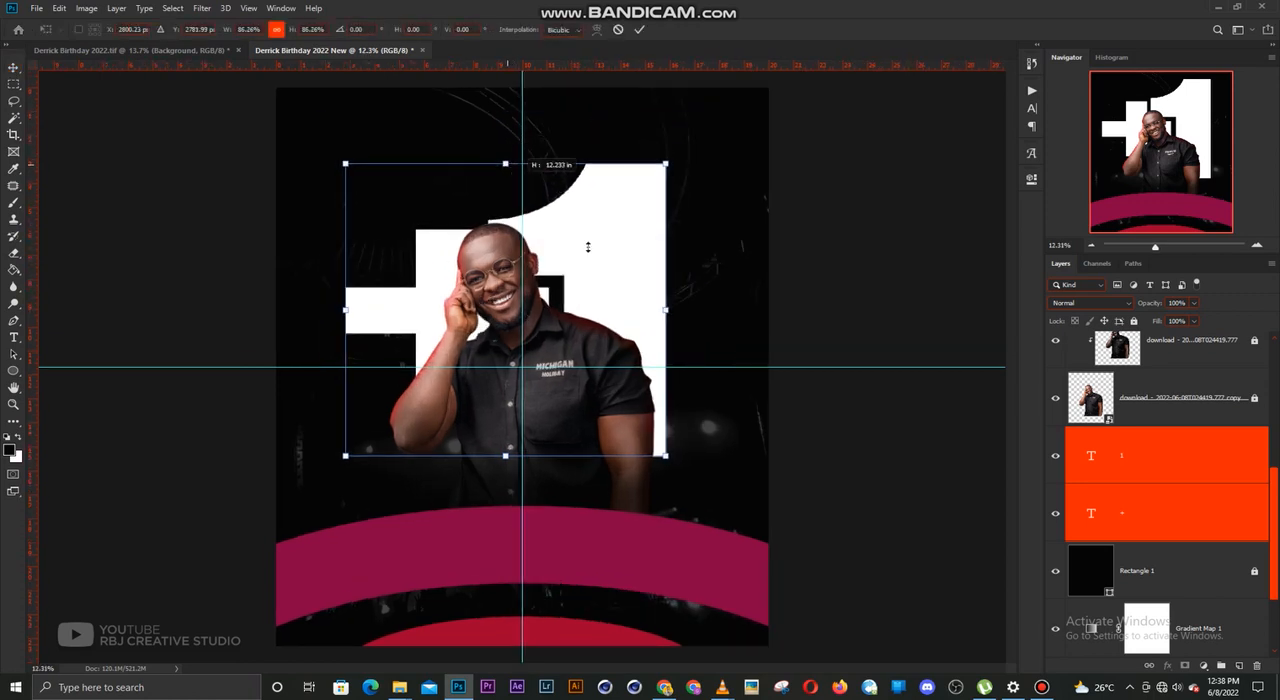
key(Return)
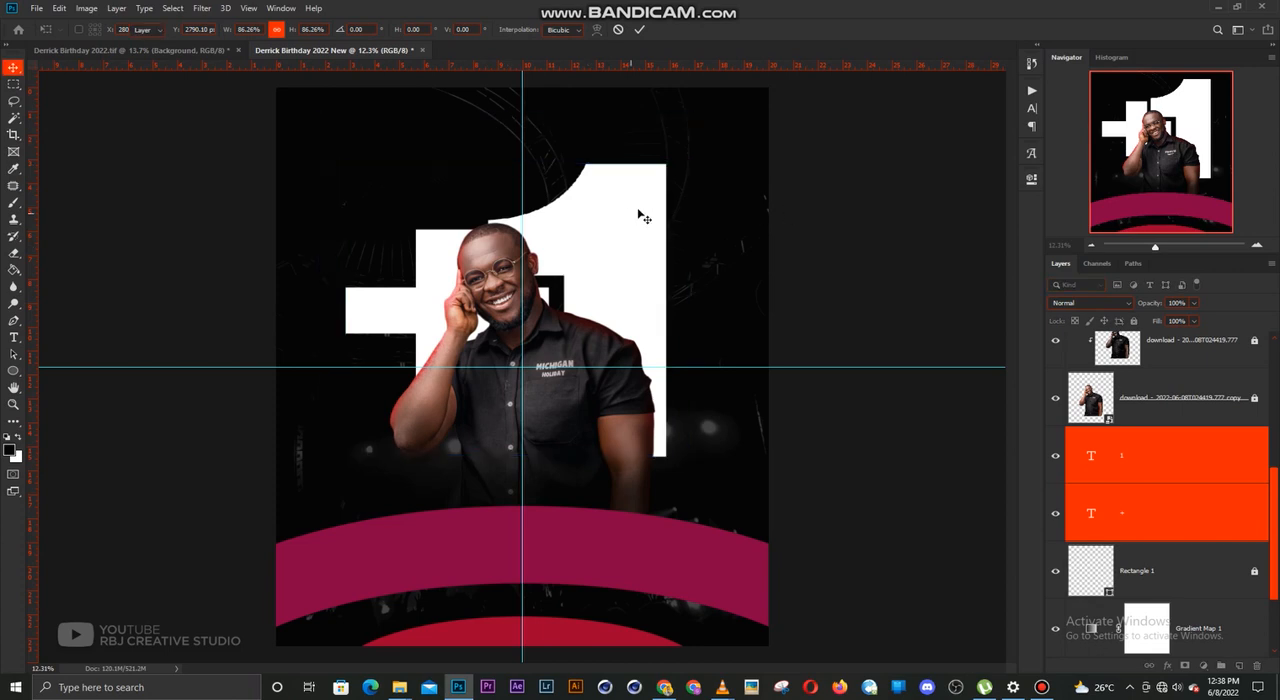
Scale down the large "1" behind the man and raise it slightly beside the plus sign
click(664, 170)
key(ctrl+t)
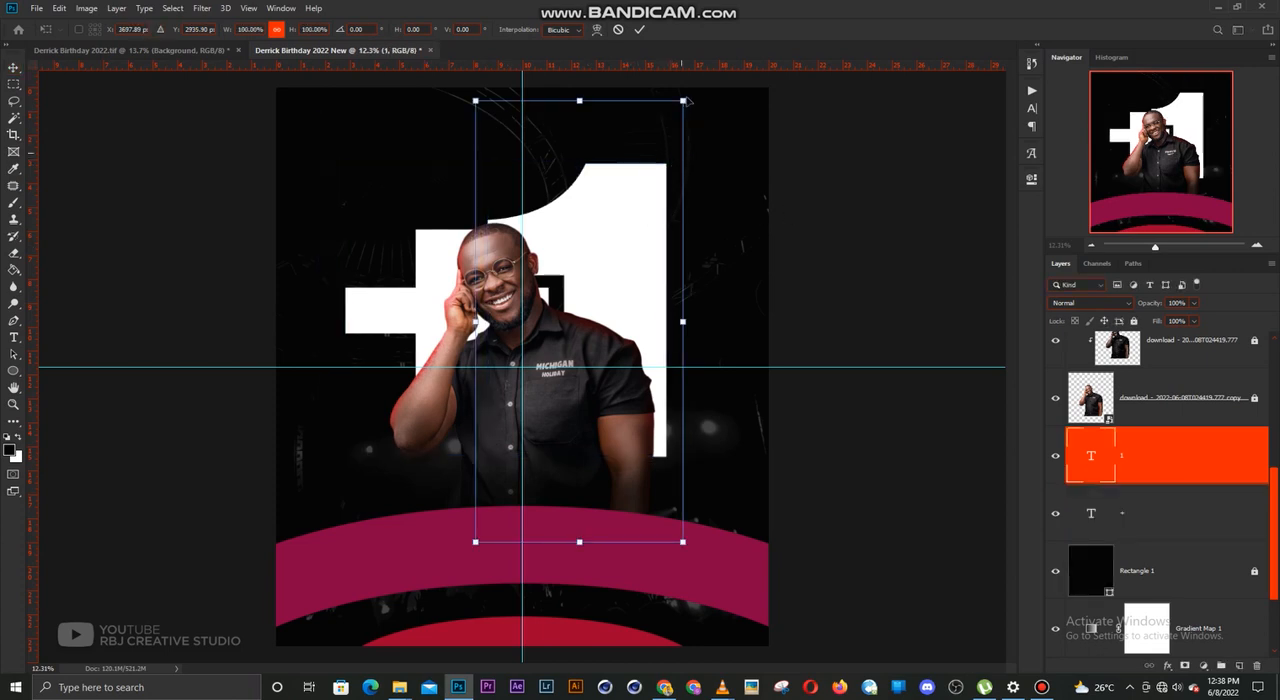
drag(682, 100, 648, 141)
key(Return)
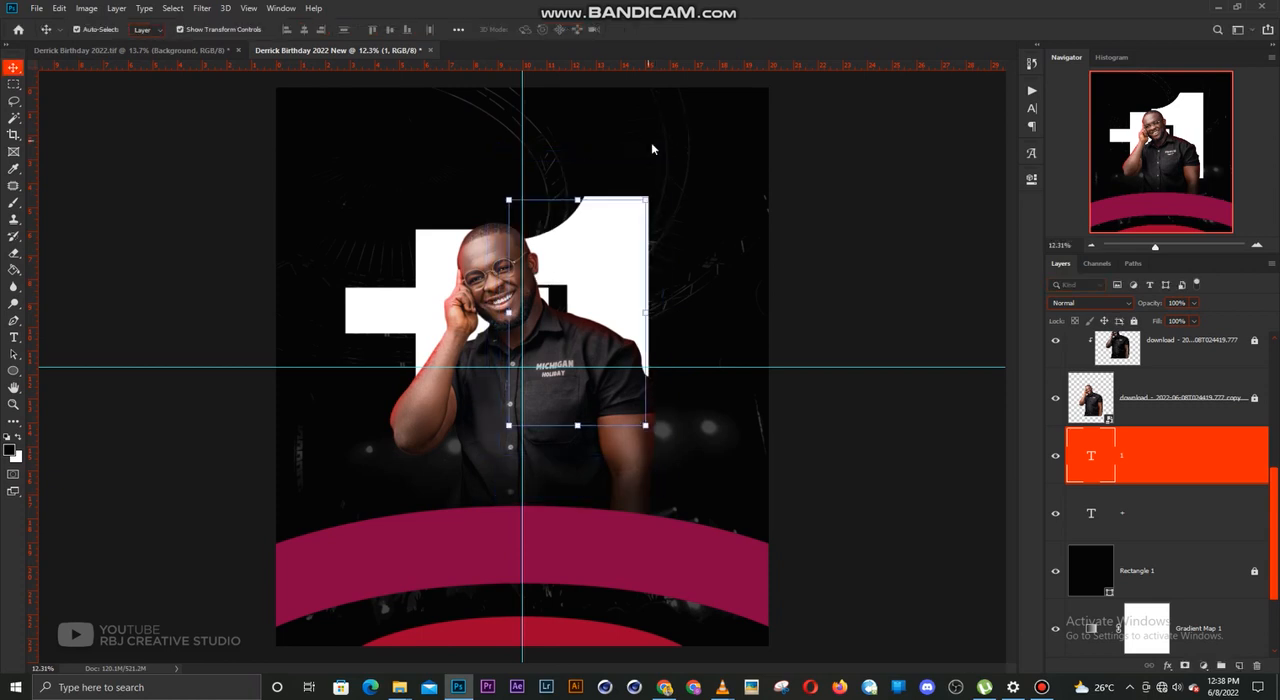
drag(622, 243, 624, 224)
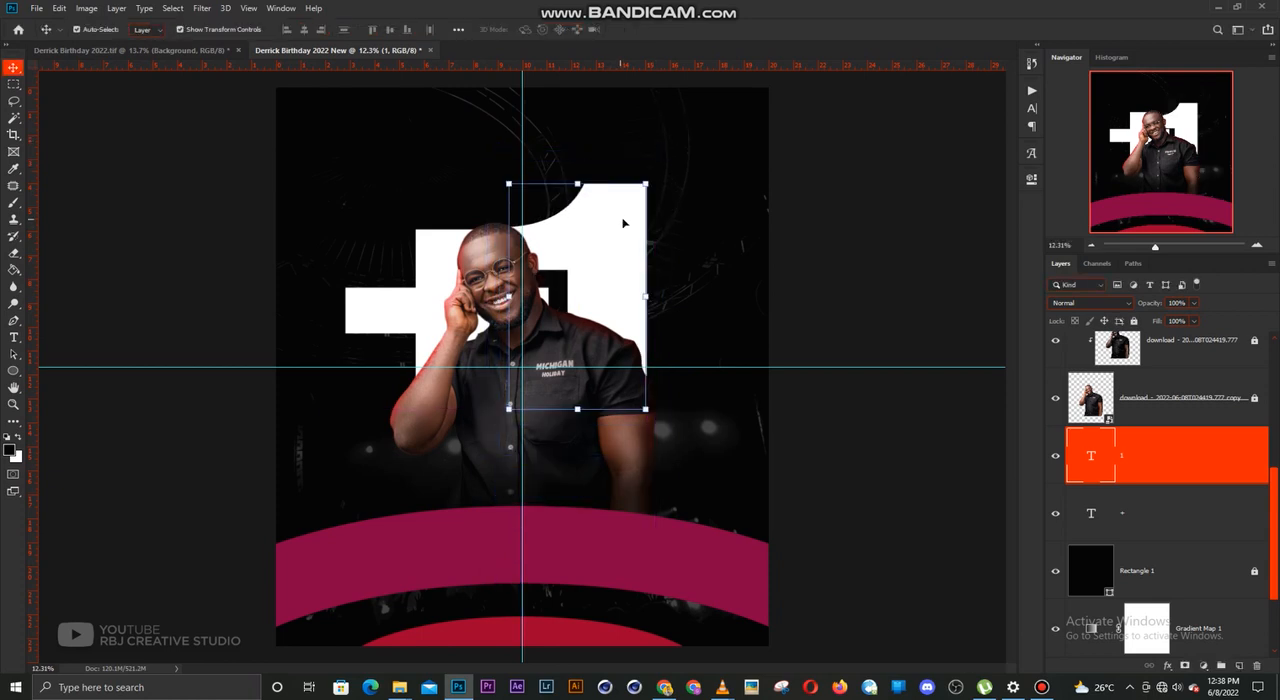
click(822, 318)
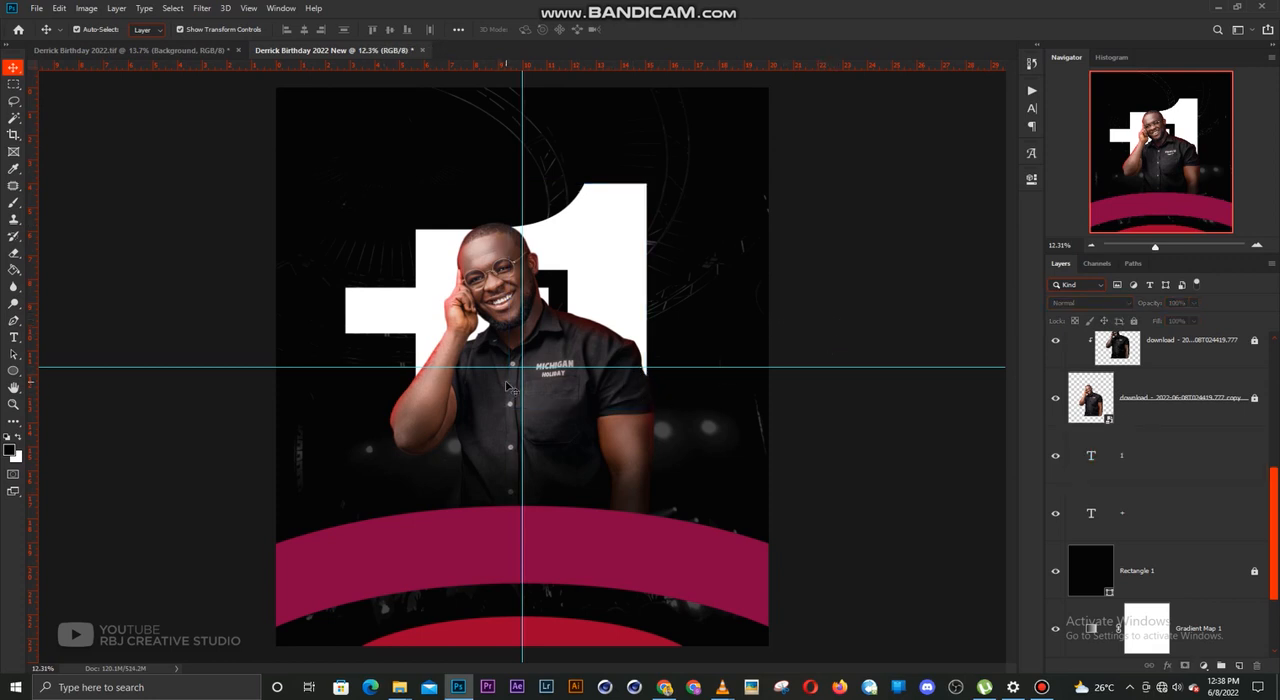
Add a new layer above the "1" text and paint a wide soft black brush stroke across the lower part of the large "+1"
click(1151, 461)
click(1239, 666)
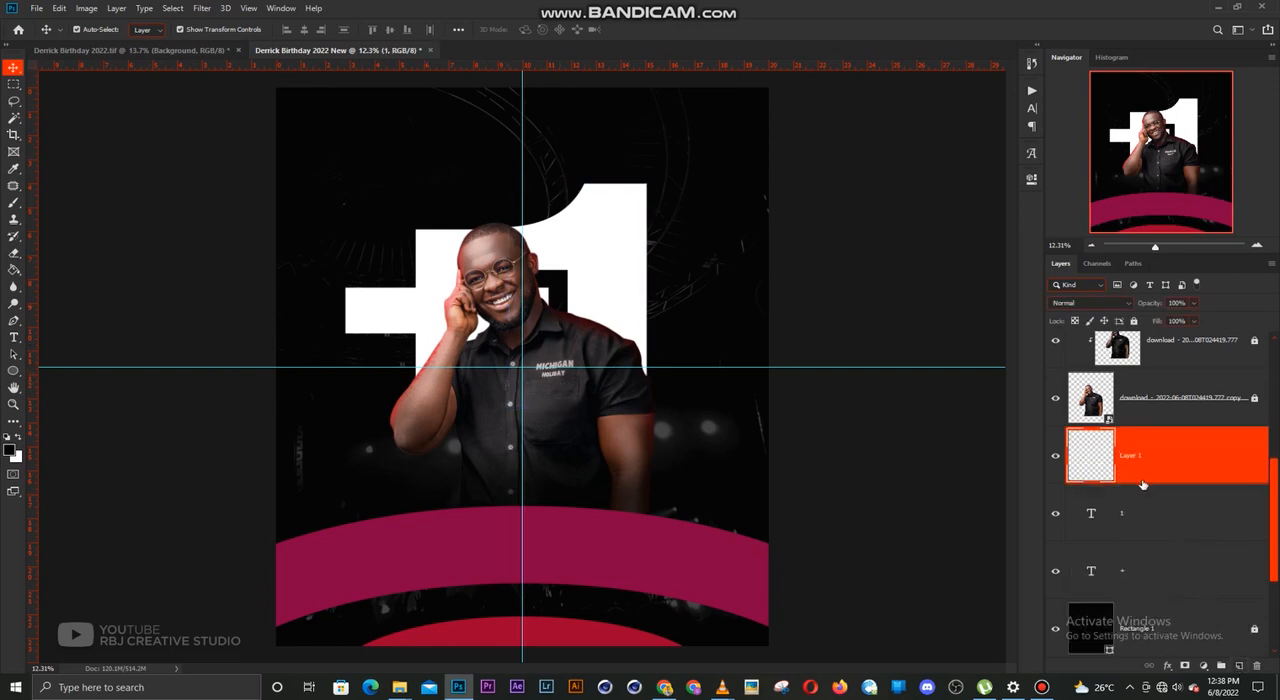
key(b)
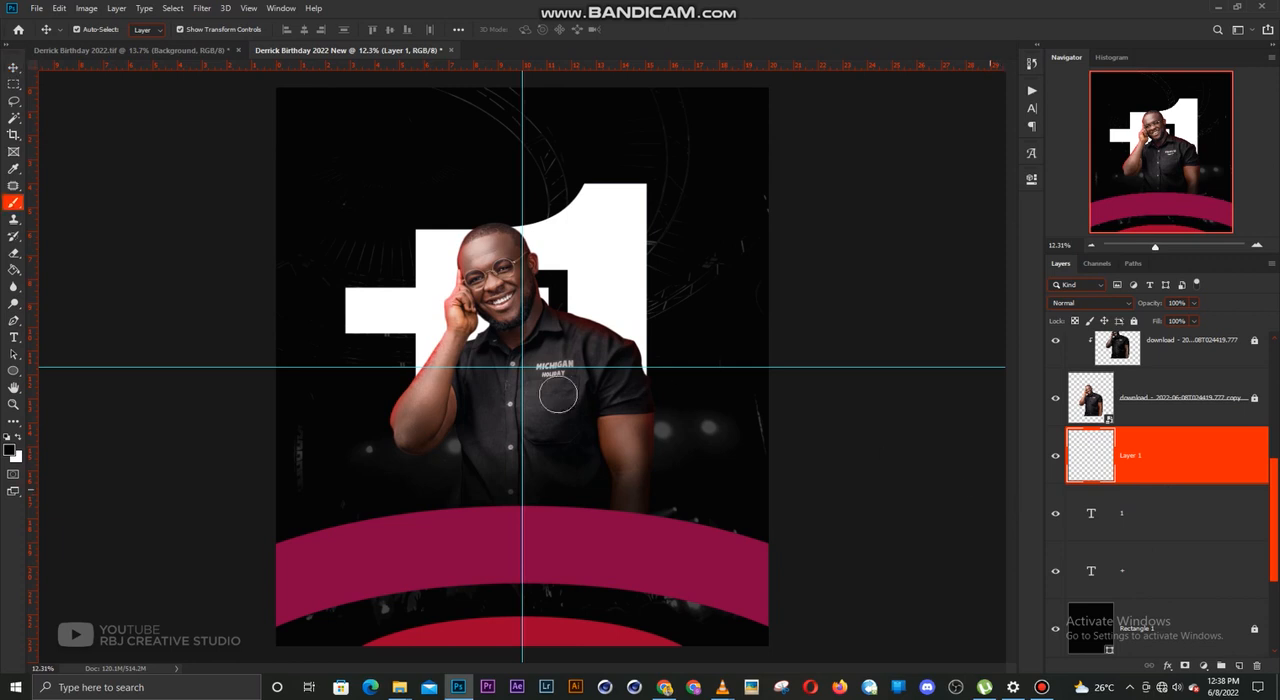
key(bracketright)
key(bracketright)
key(bracketright)
key(bracketright)
key(bracketright)
key(bracketright)
key(bracketright)
key(bracketright)
key(bracketright)
key(bracketright)
key(bracketright)
key(bracketright)
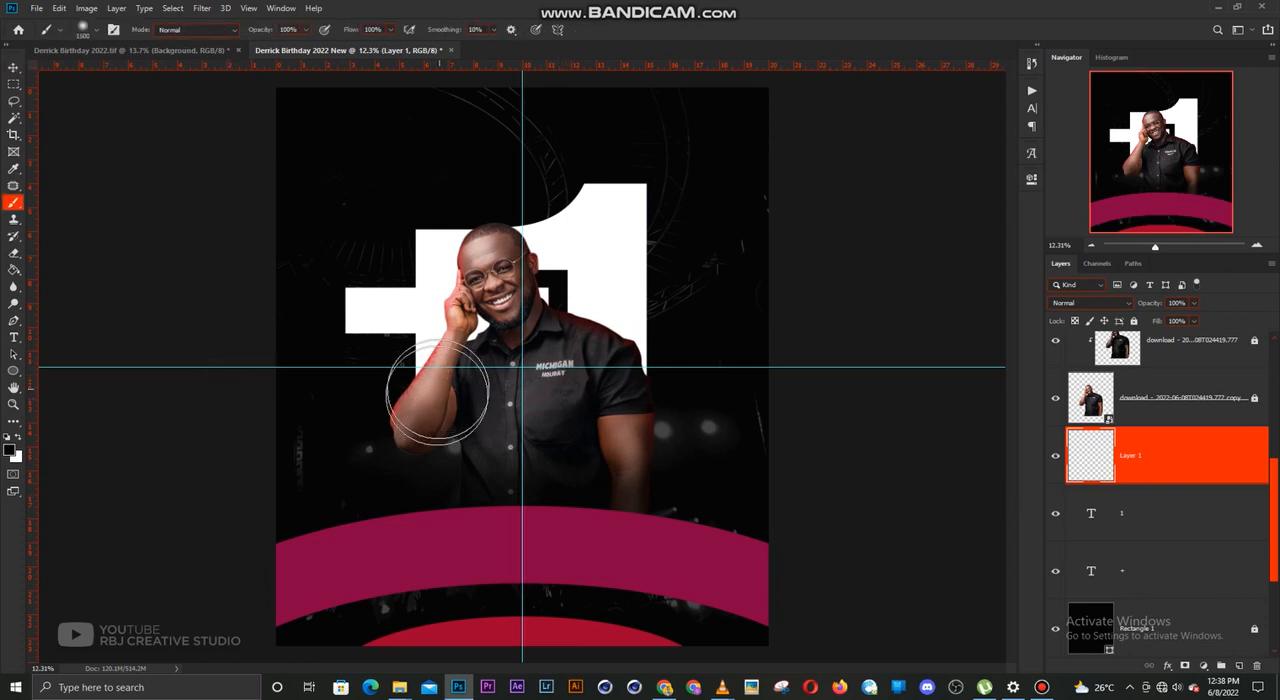
drag(411, 430, 671, 421)
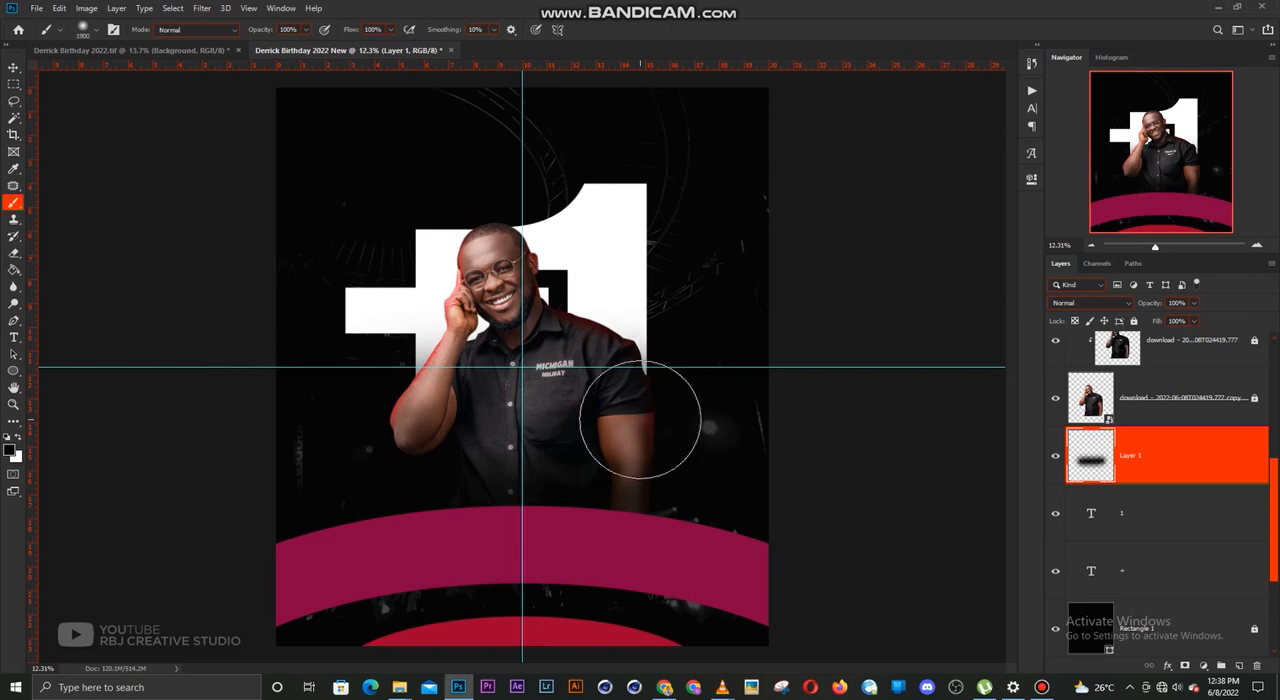
Stretch the black shadow layer upward to 115.61% height over the large "+1" and lock the layer
key(v)
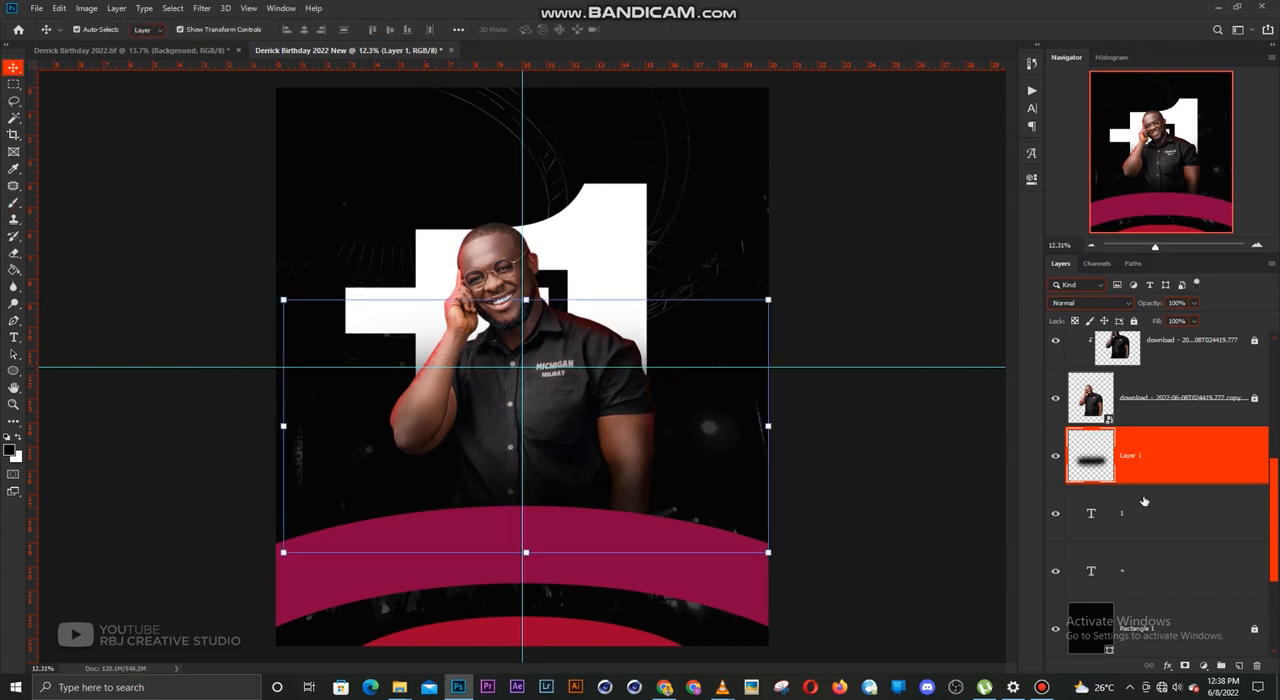
click(1147, 518)
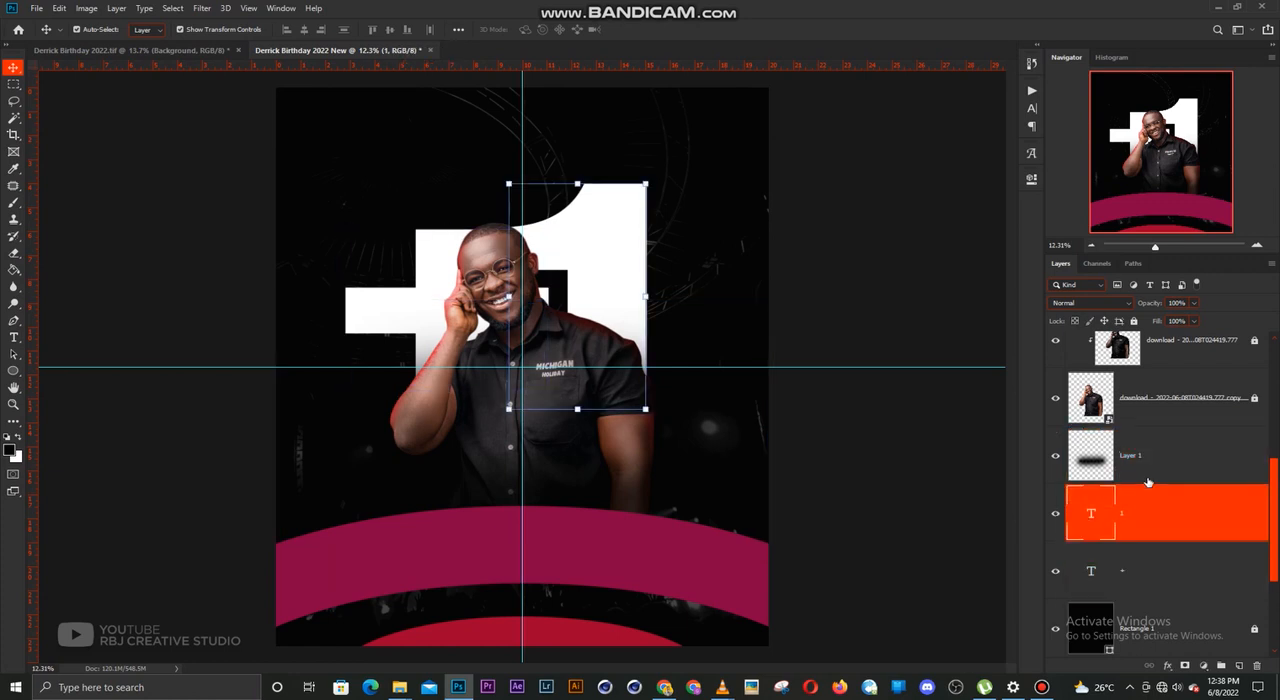
click(1152, 467)
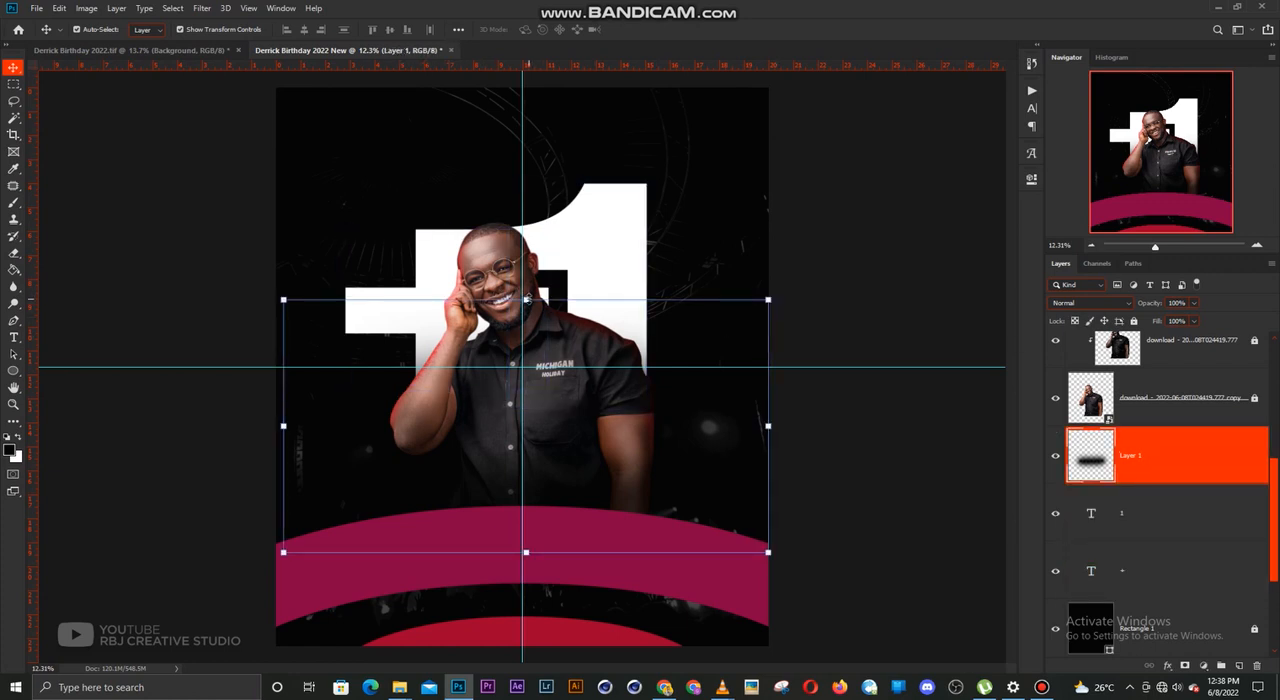
drag(526, 299, 526, 260)
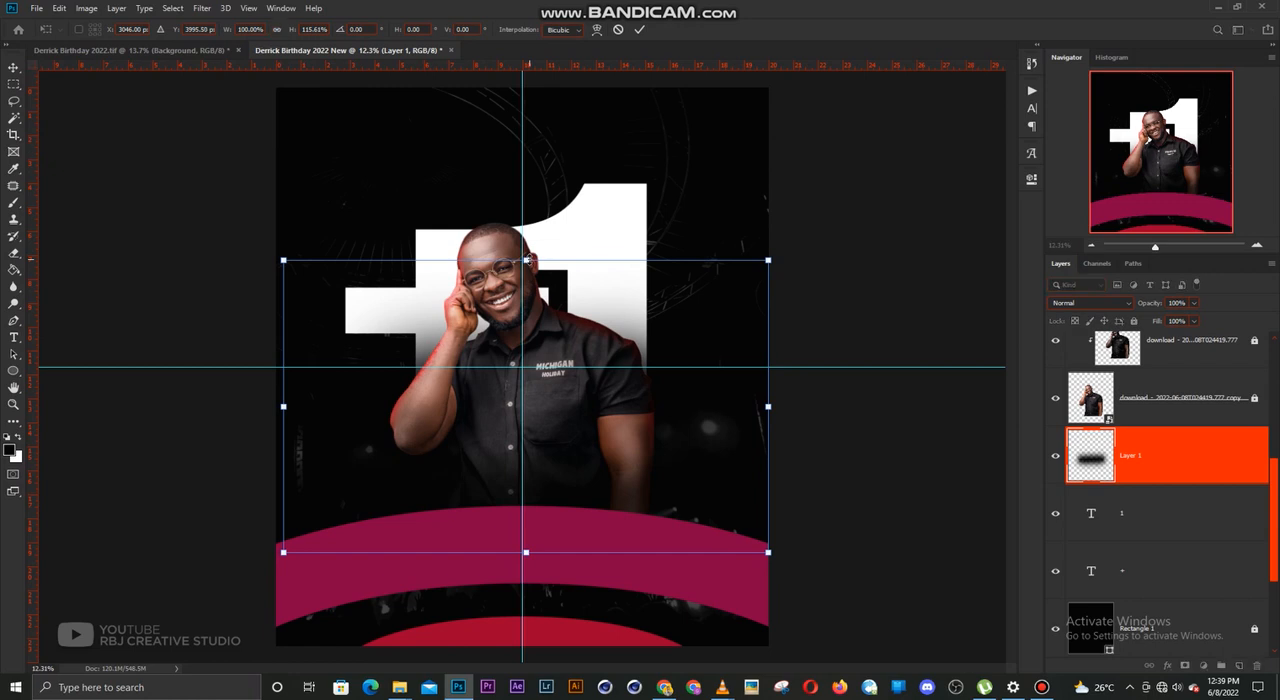
key(ctrl+z)
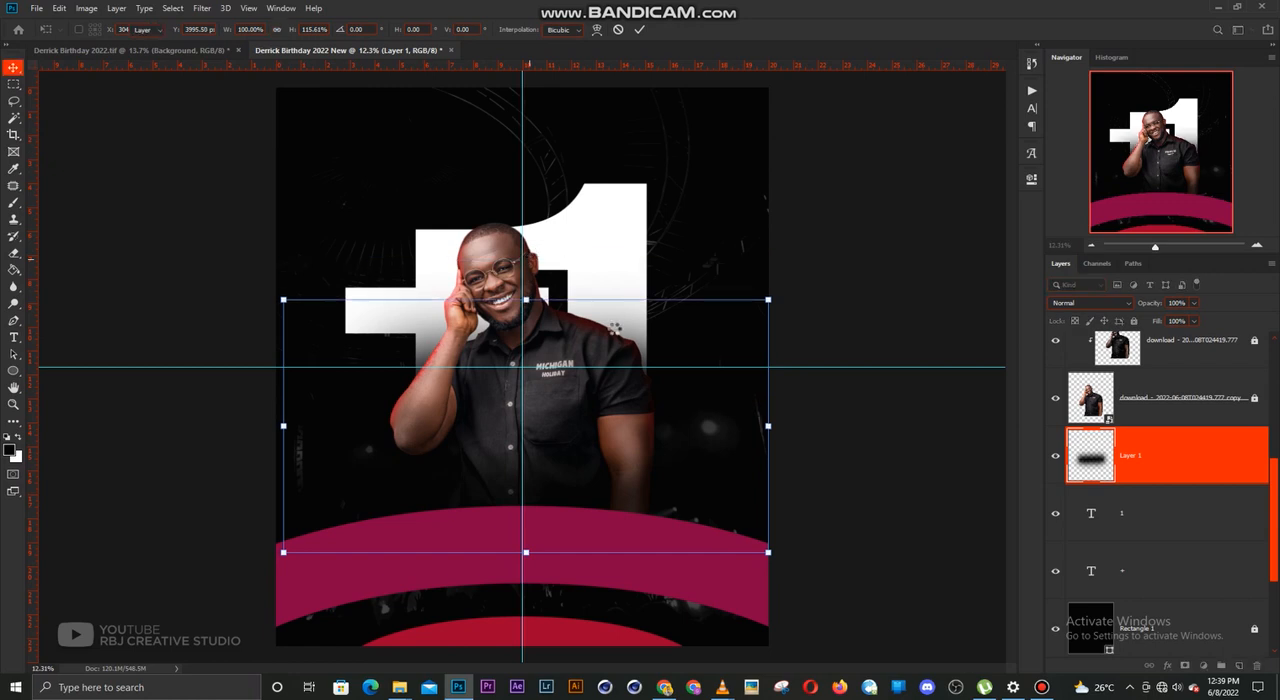
key(Return)
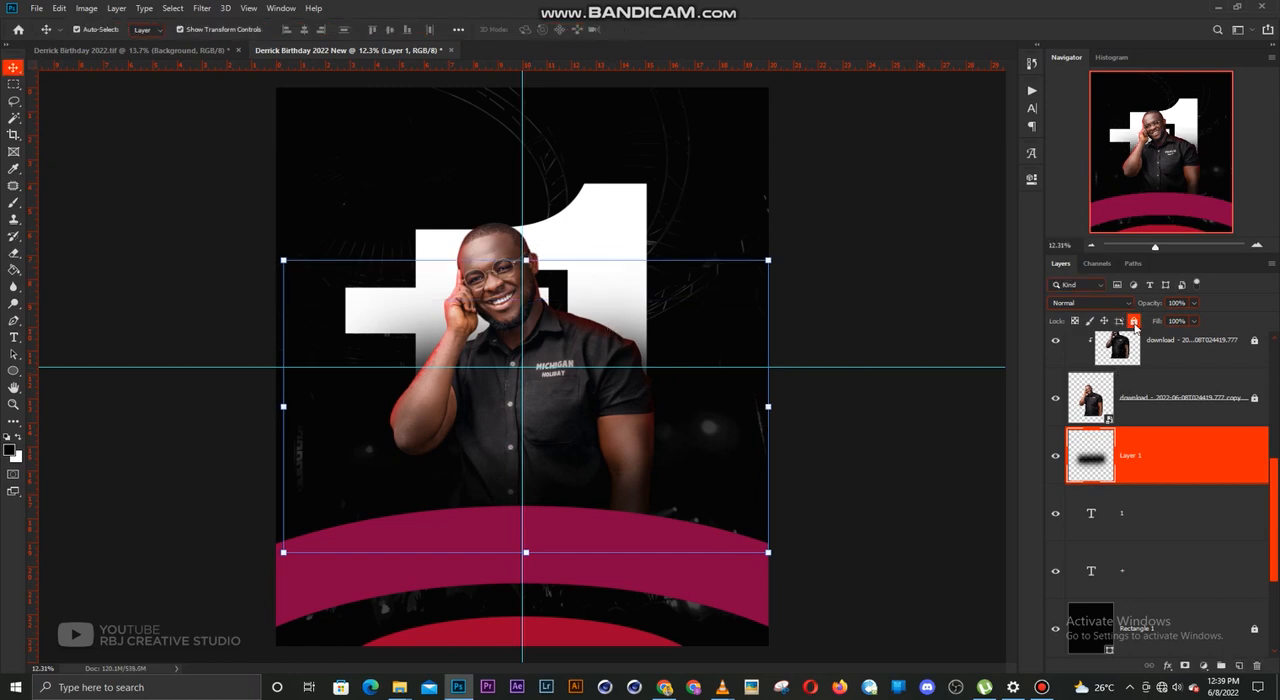
click(1134, 321)
click(587, 225)
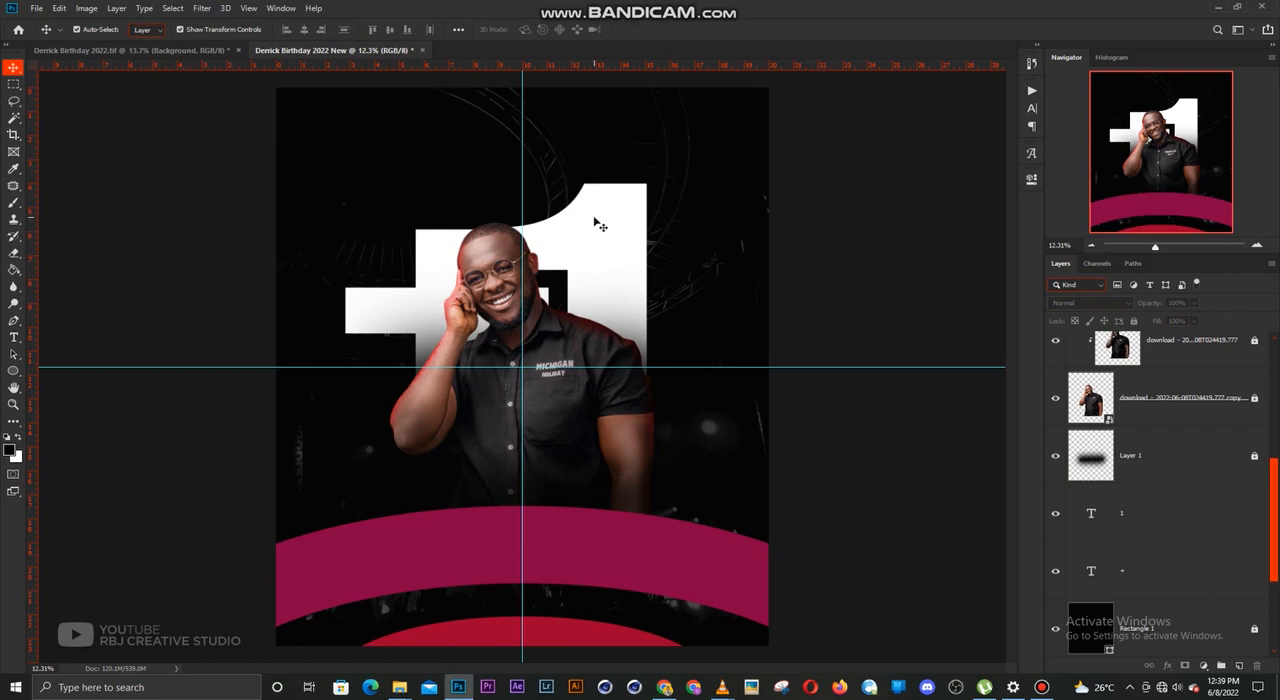
Add white "KING" text in Stretch Sans Regular above all other layers
scroll(1177, 521, up, 5)
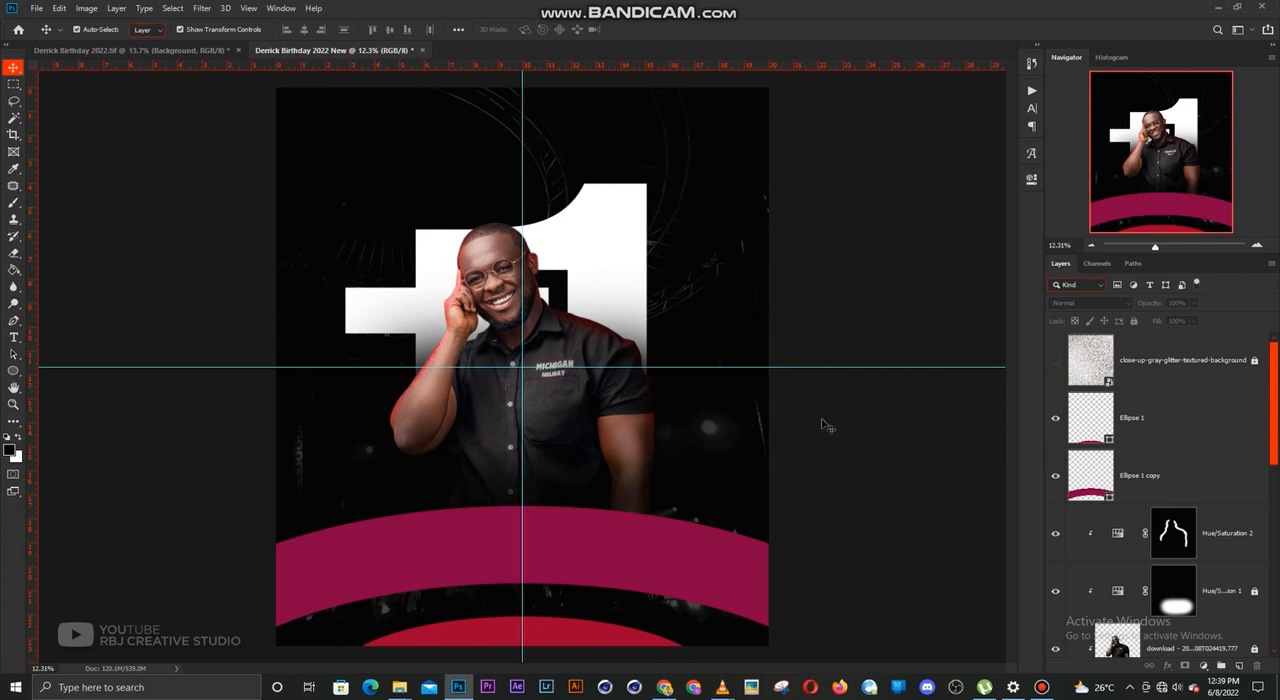
click(13, 339)
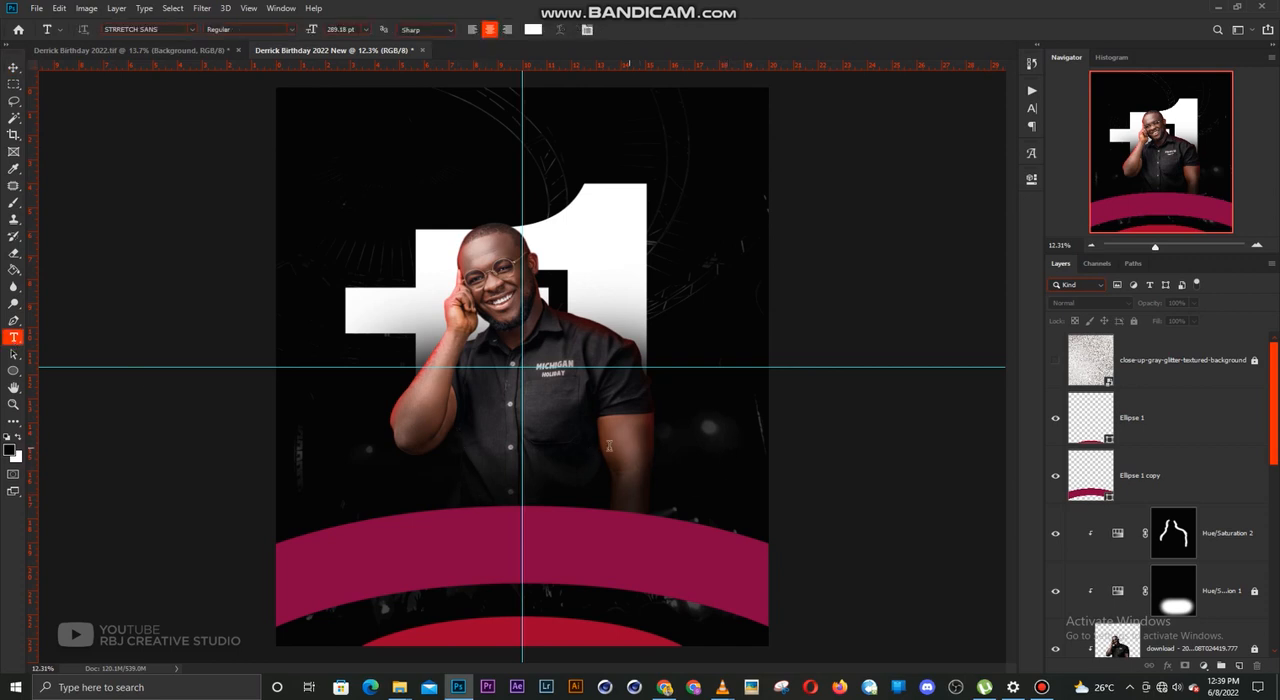
click(719, 433)
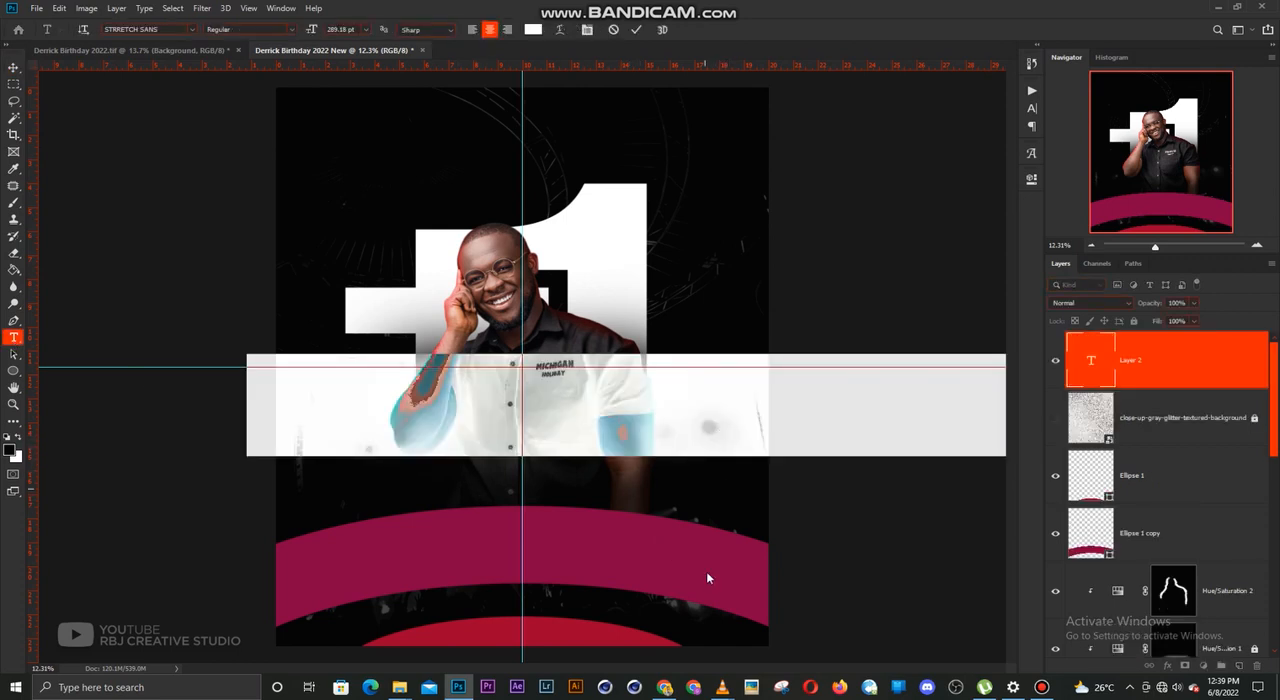
text(KIN)
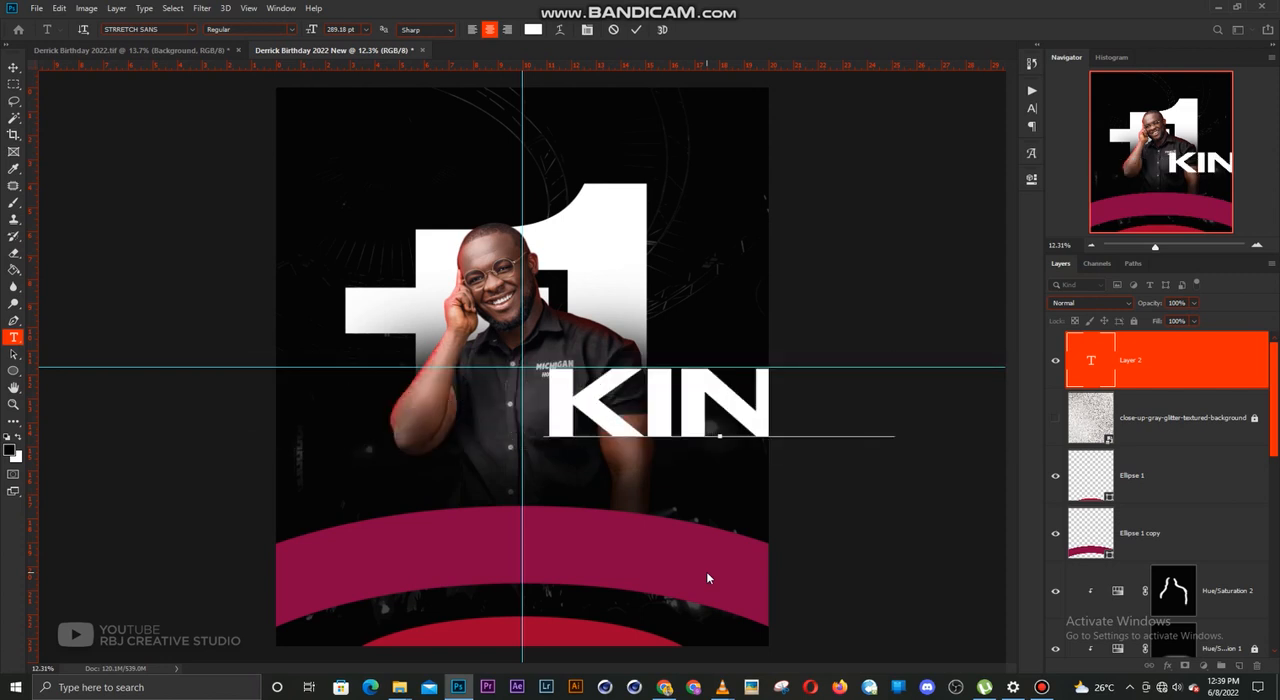
key(ctrl+Return)
key(v)
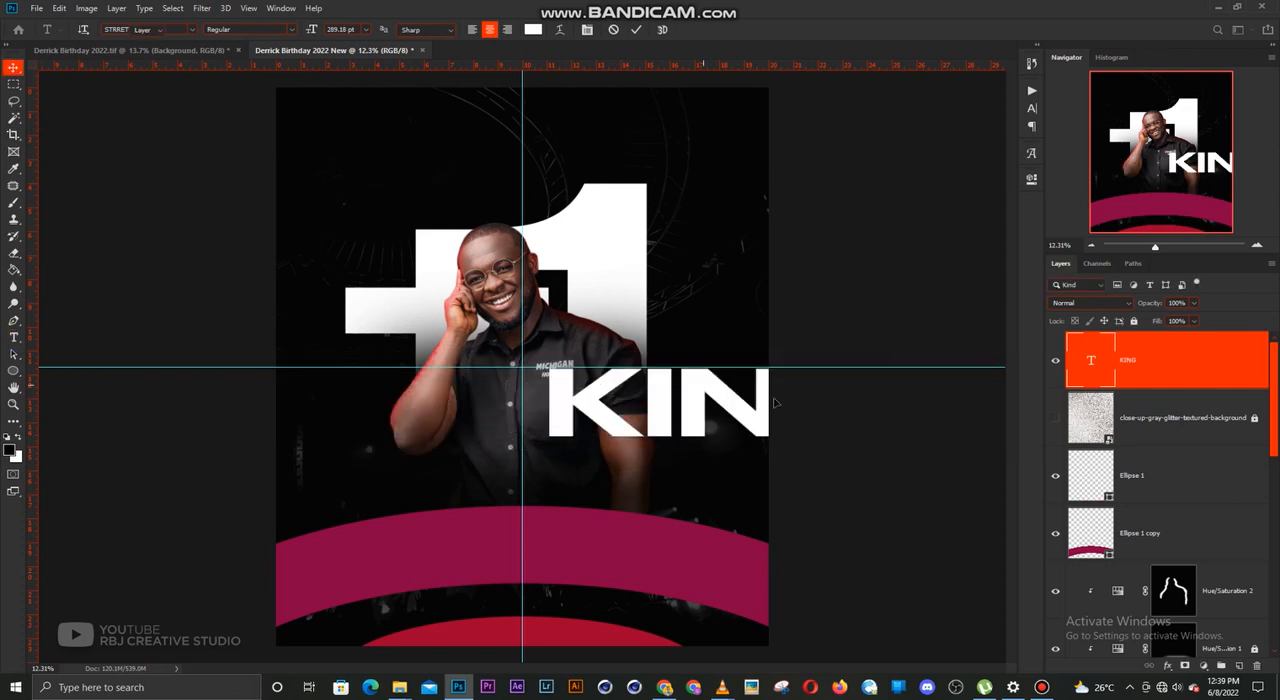
Centre the "KING" text over the man's lower torso and scale it to 49.42%
drag(686, 462, 508, 512)
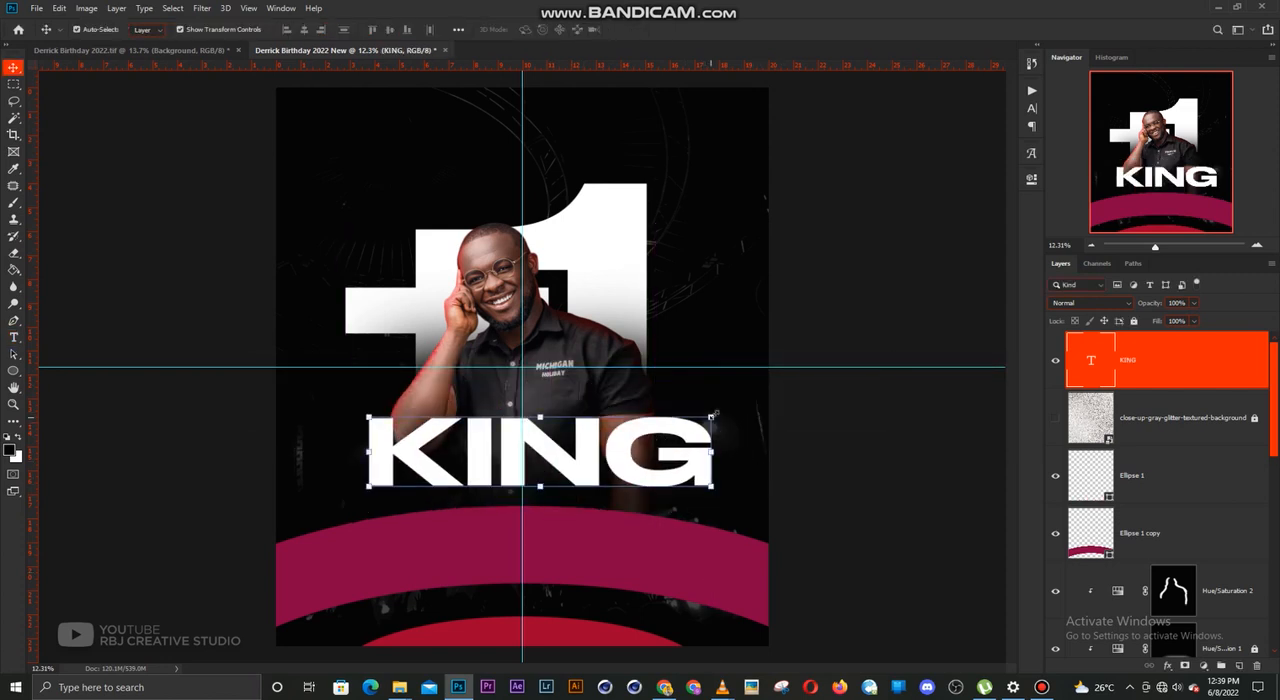
key(ctrl+t)
drag(646, 413, 623, 415)
key(Return)
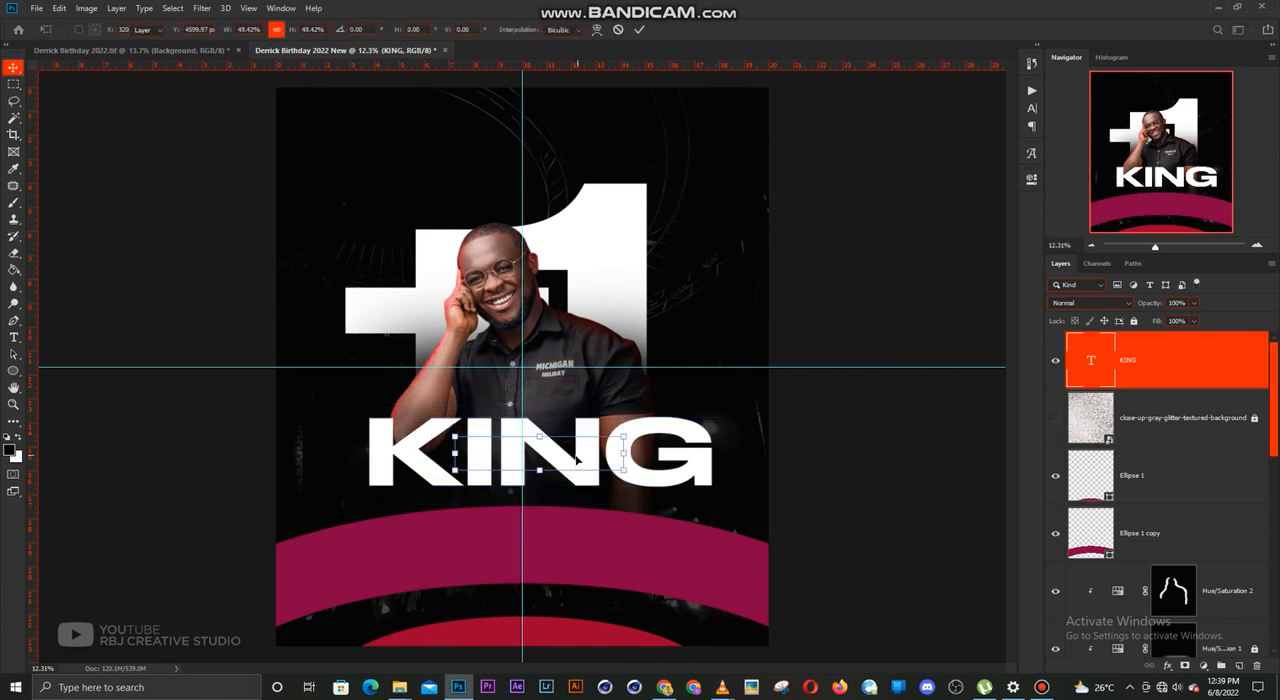
Duplicate the "KING" text directly below itself and change the copy to the celebrant's name
key(t)
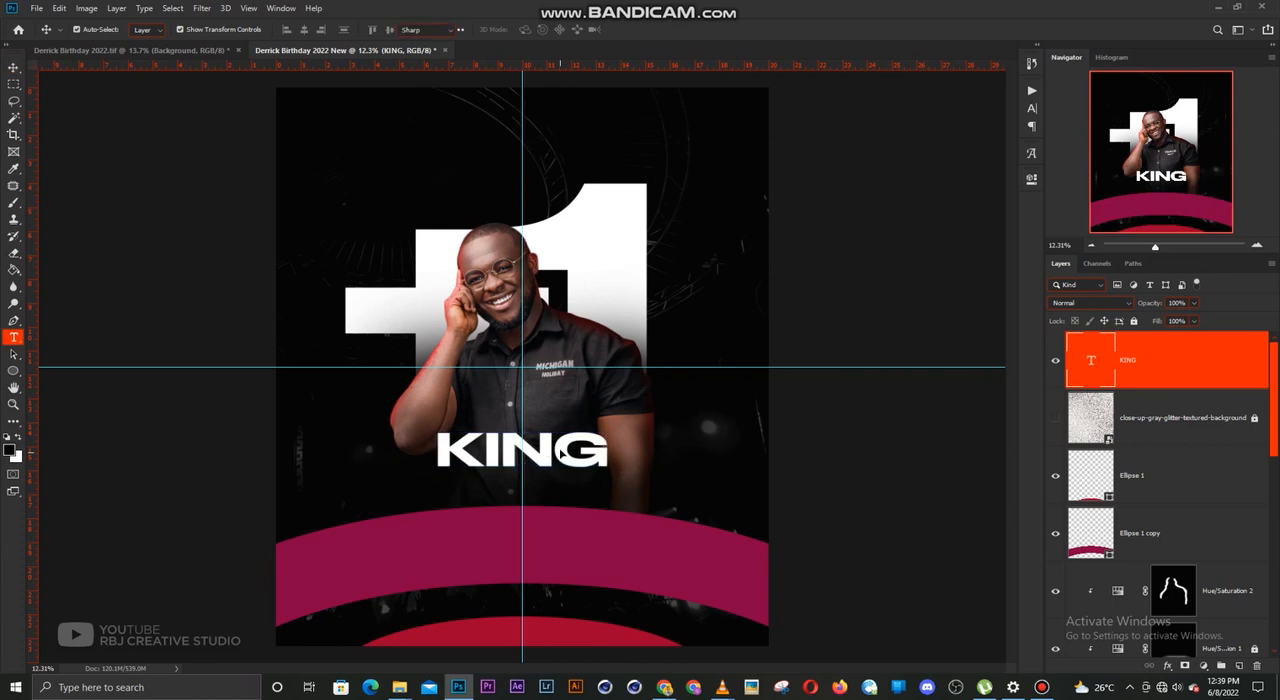
click(552, 450)
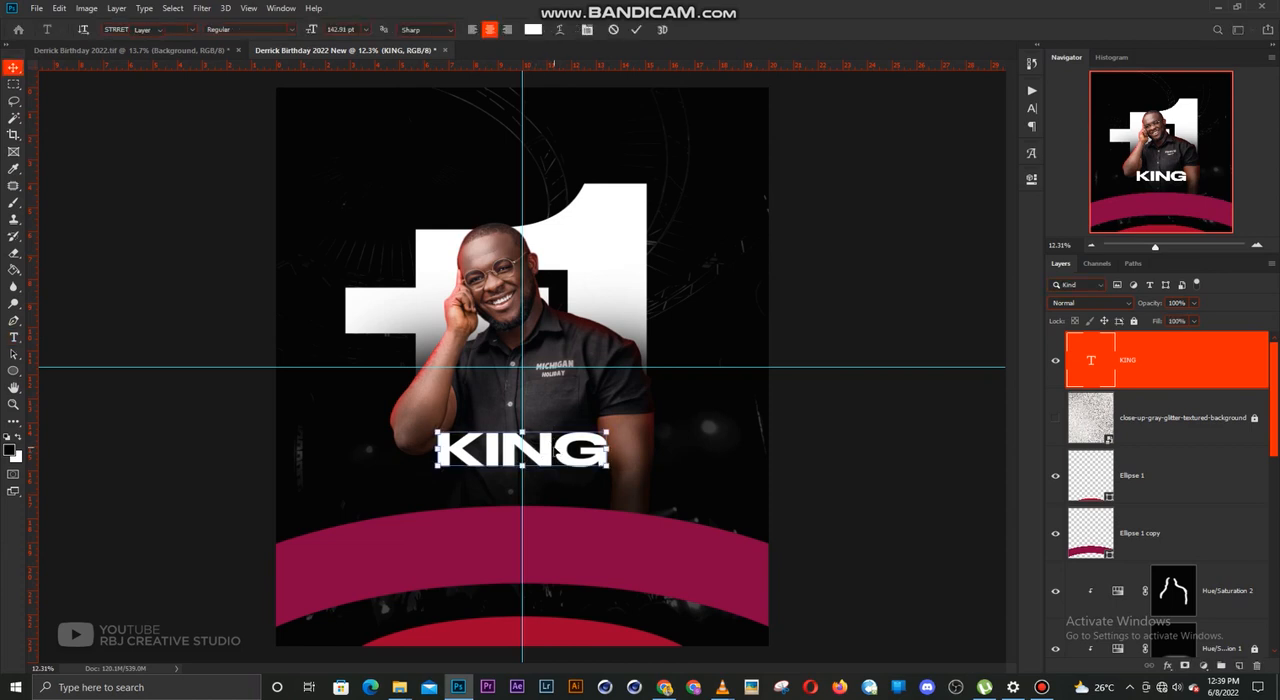
key(ctrl+Return)
drag(556, 449, 559, 485)
key(t)
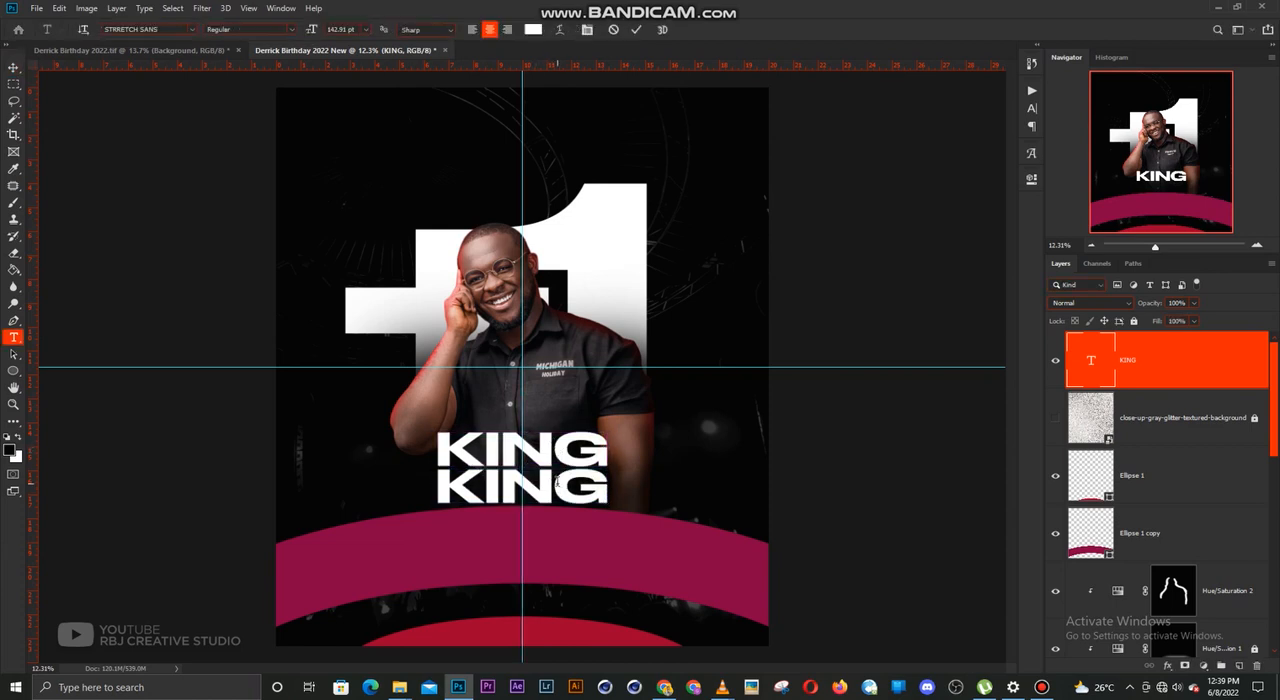
click(556, 484)
text(BRY)
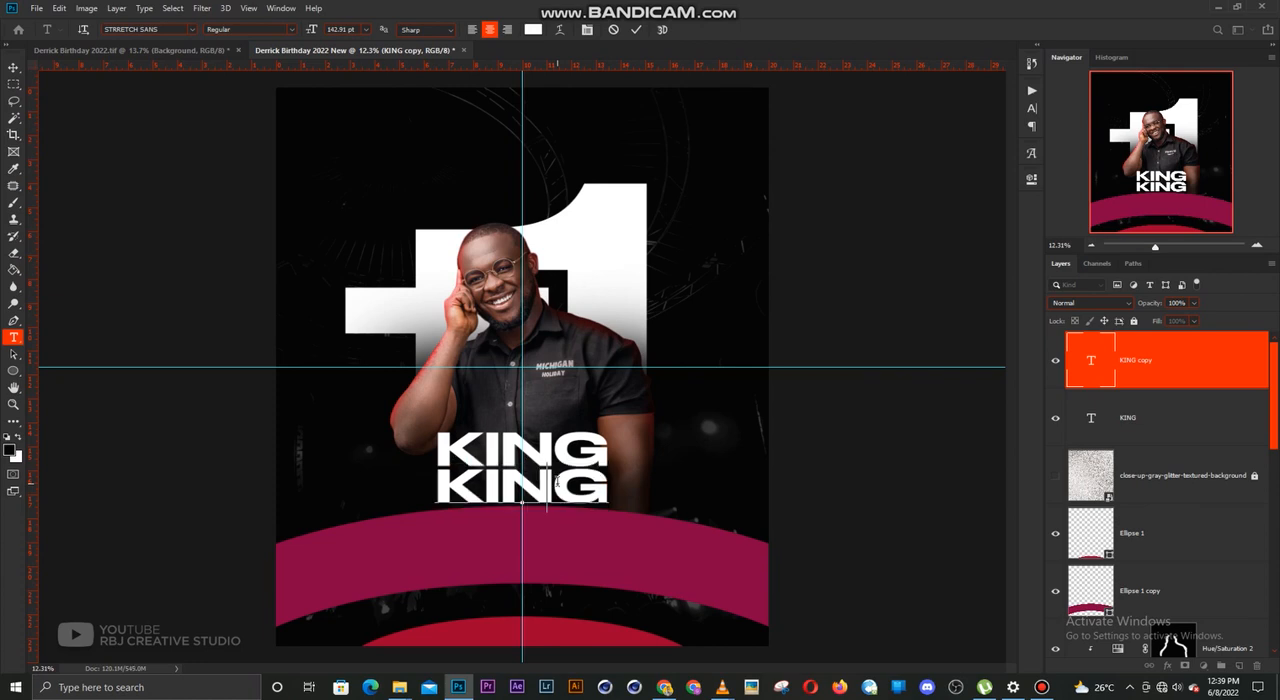
text(AN)
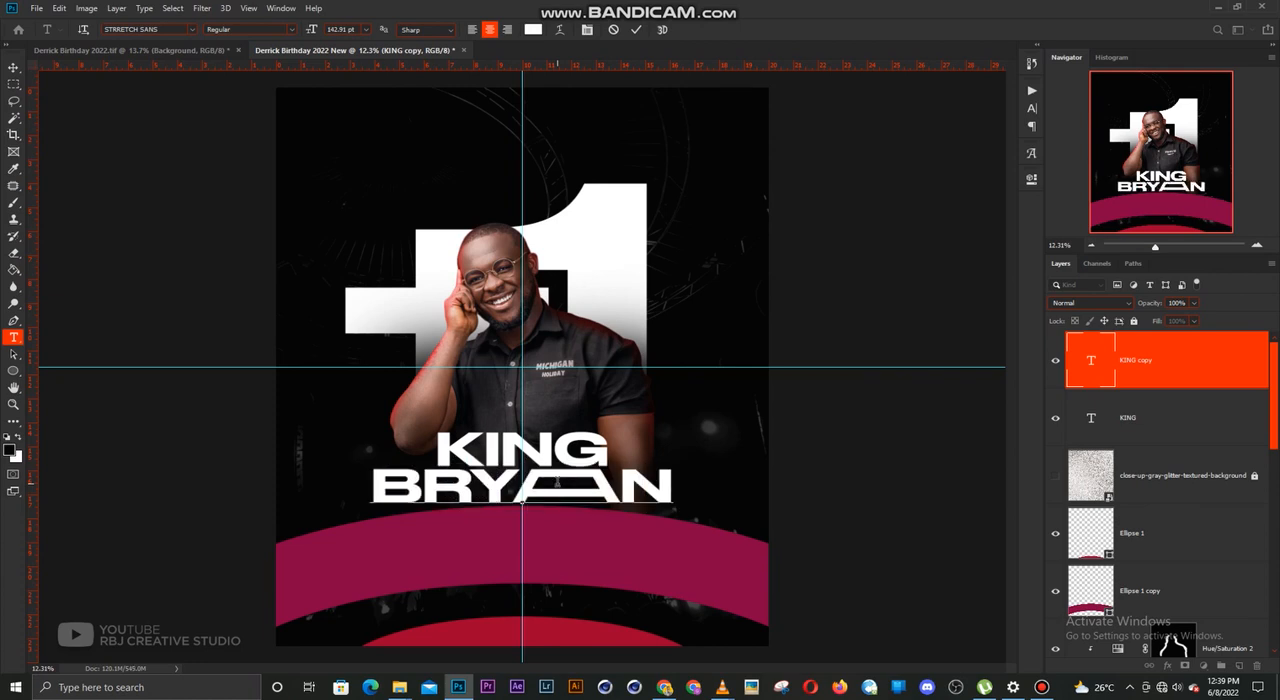
key(ctrl+Return)
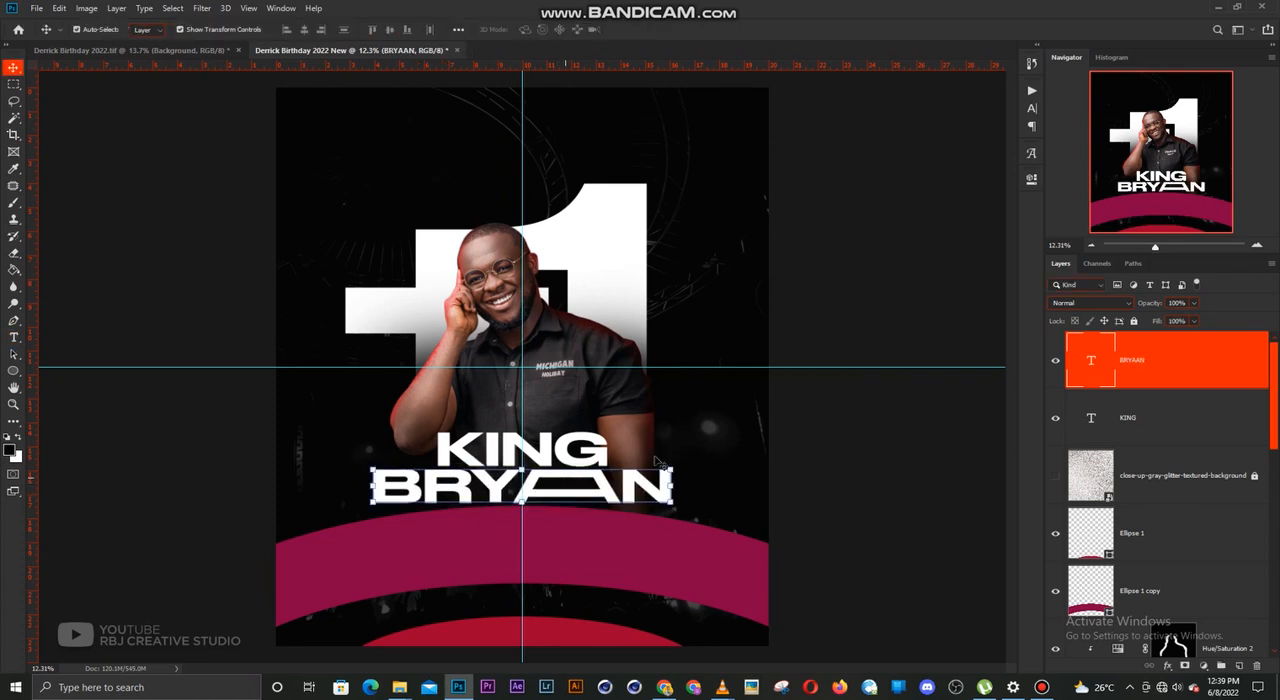
Select "KING" and the name line together and scale them down to about 105 pt above the magenta curve
shift+click(583, 455)
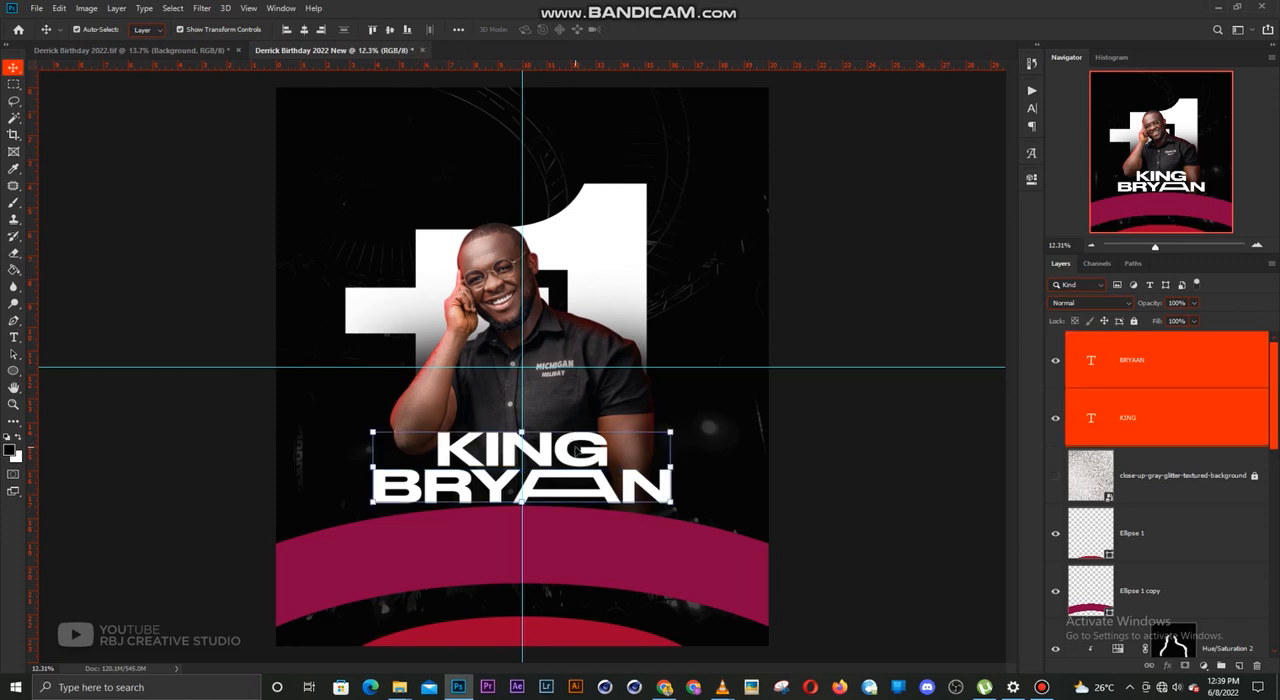
drag(583, 455, 585, 441)
drag(670, 421, 632, 428)
key(Return)
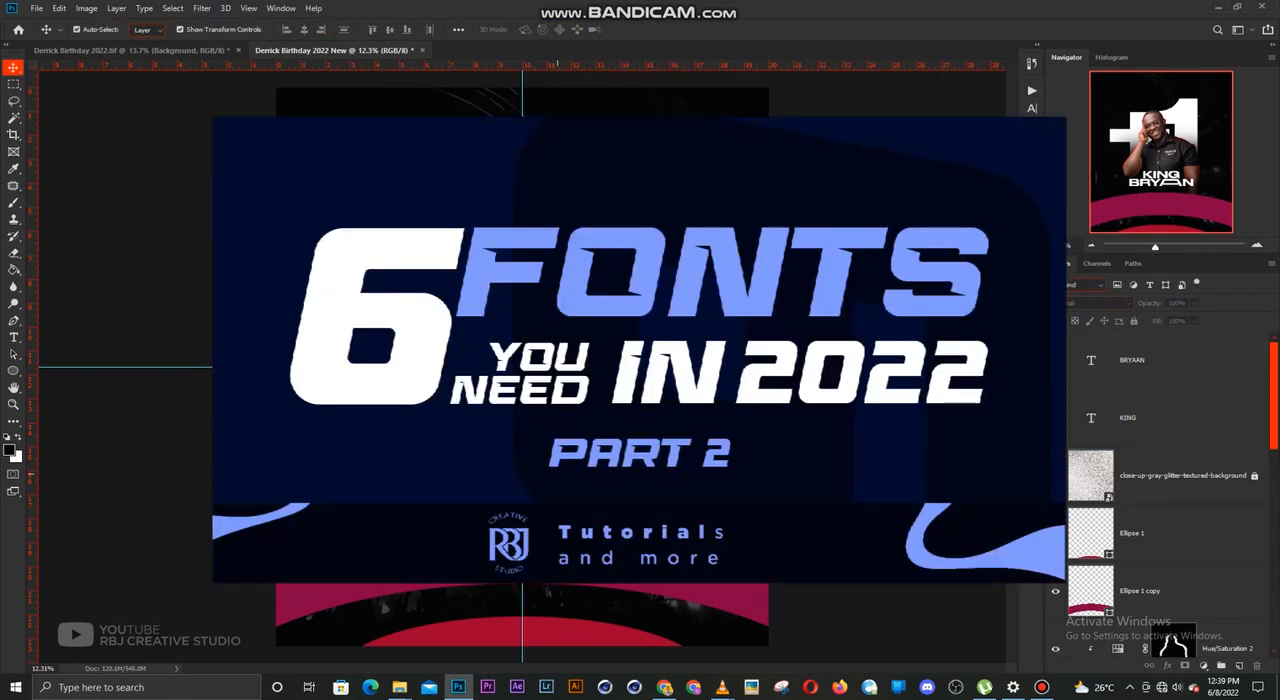
click(557, 474)
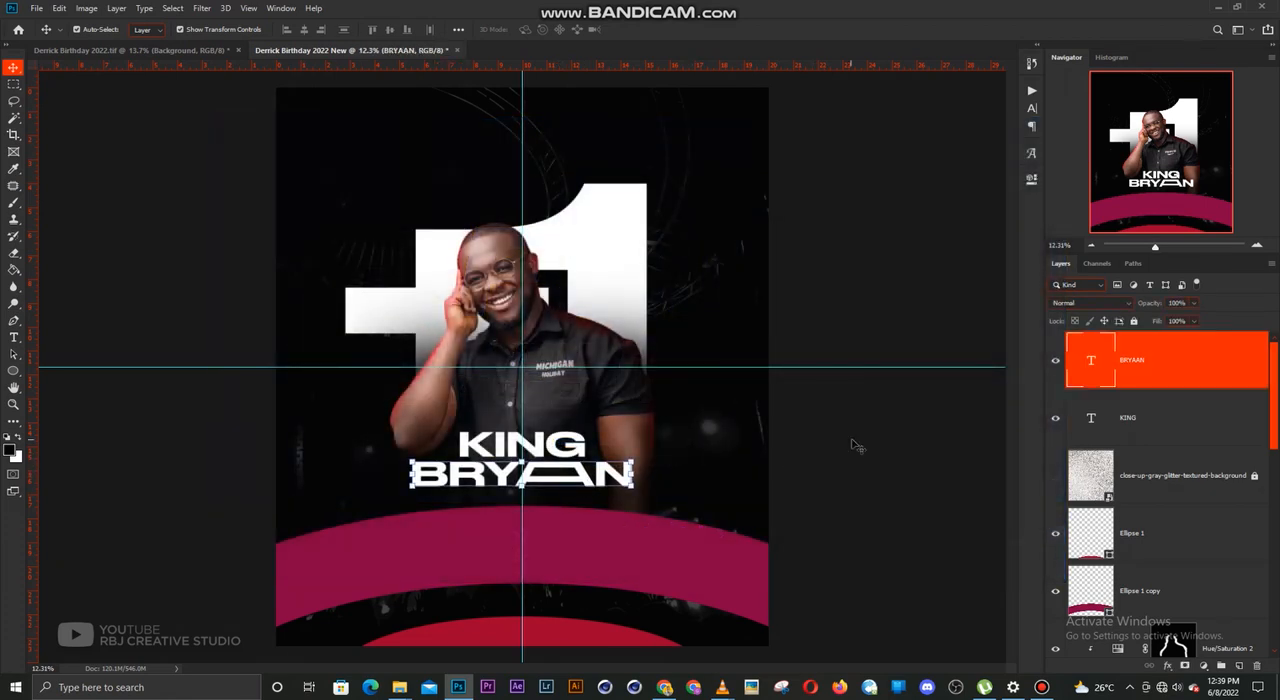
click(855, 445)
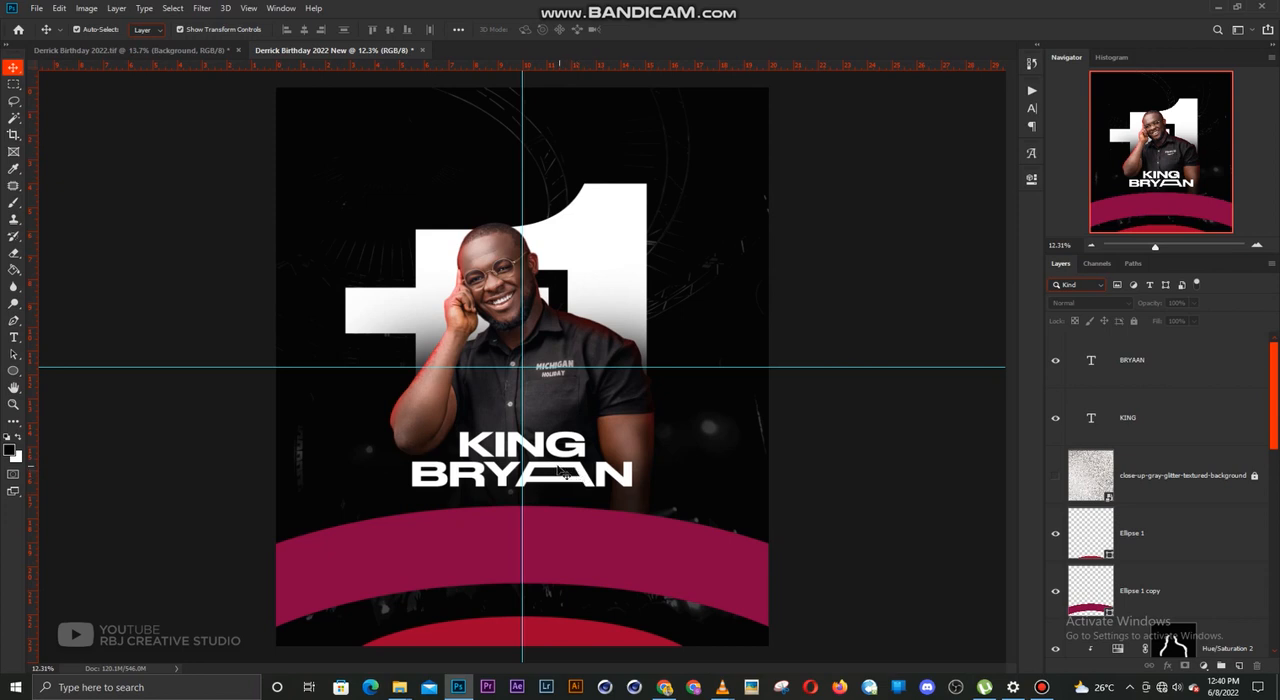
Shift "KING" to align with the end of the name line, duplicate it in front, and change the copy to "+1"
drag(562, 452, 480, 445)
key(t)
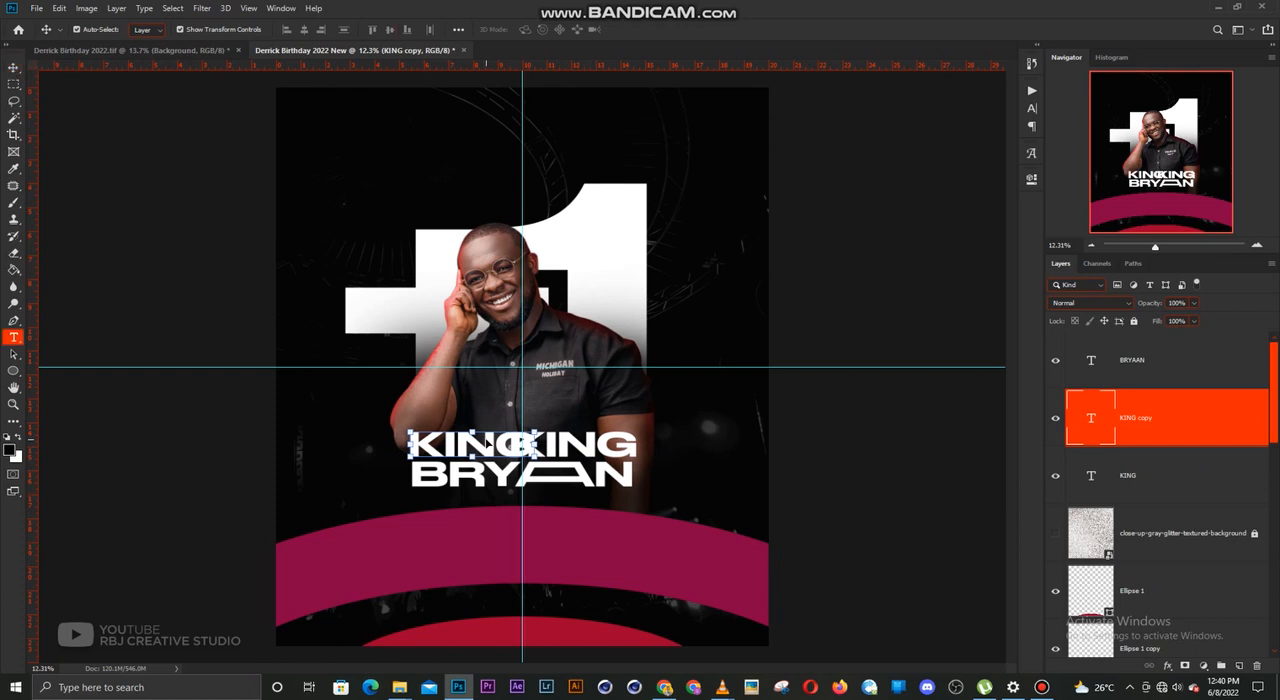
double_click(490, 441)
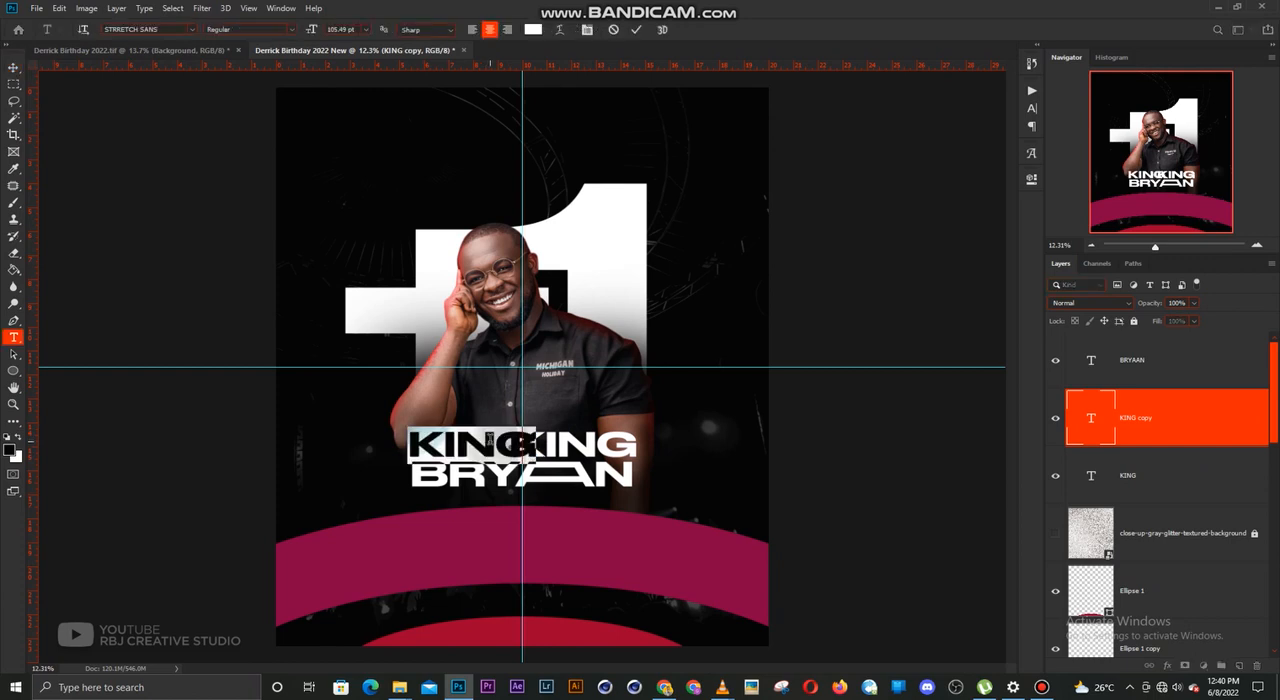
text(+1)
key(ctrl+Return)
key(v)
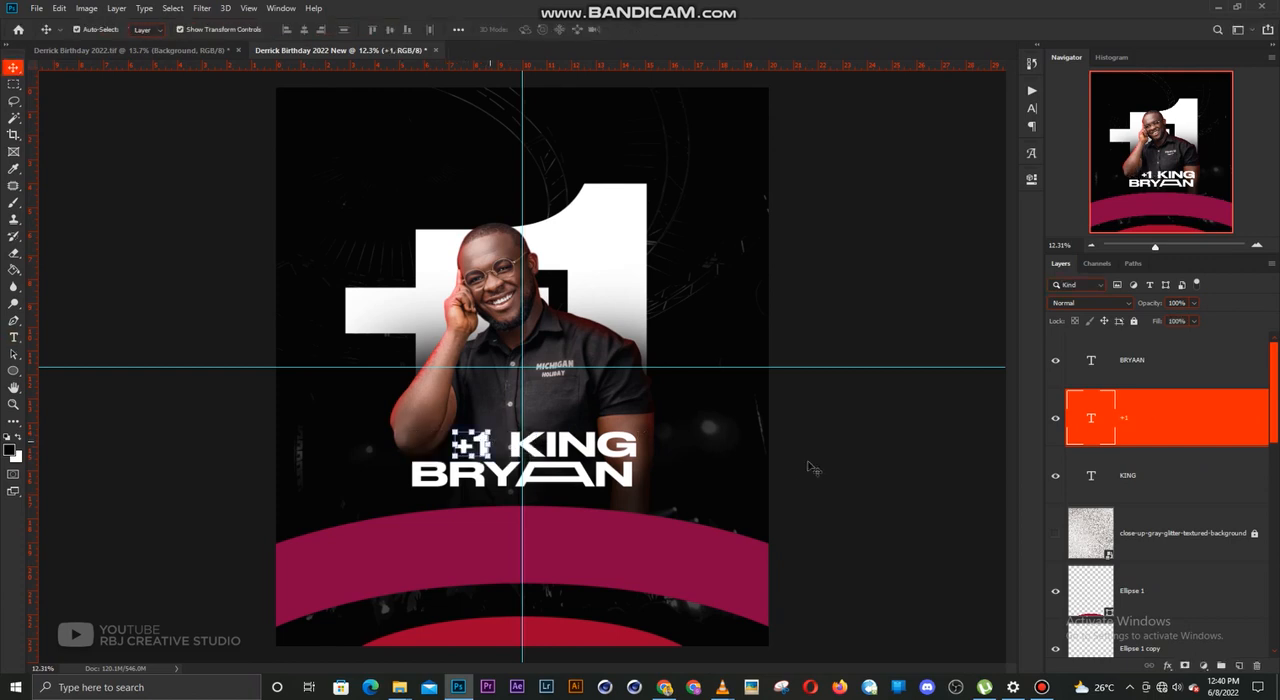
Recolour the small "+1" beside "KING" from white to light pink, sampling the crimson curve at first
drag(482, 445, 490, 442)
double_click(490, 442)
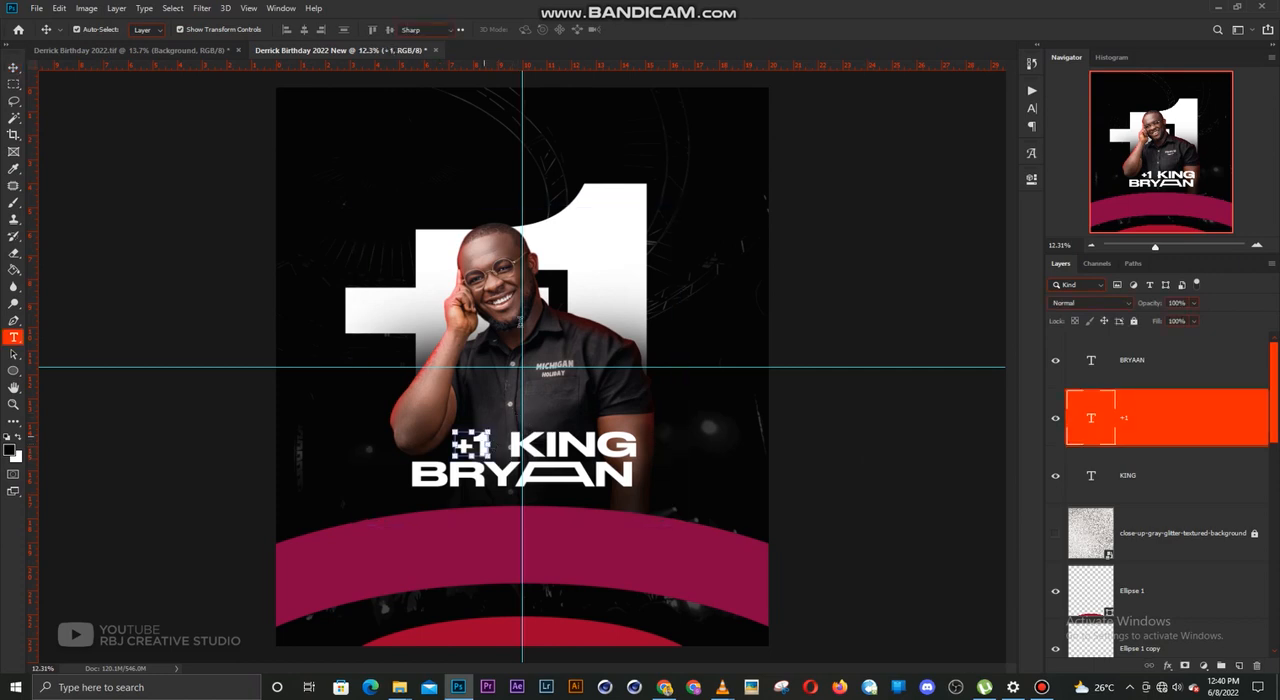
click(537, 30)
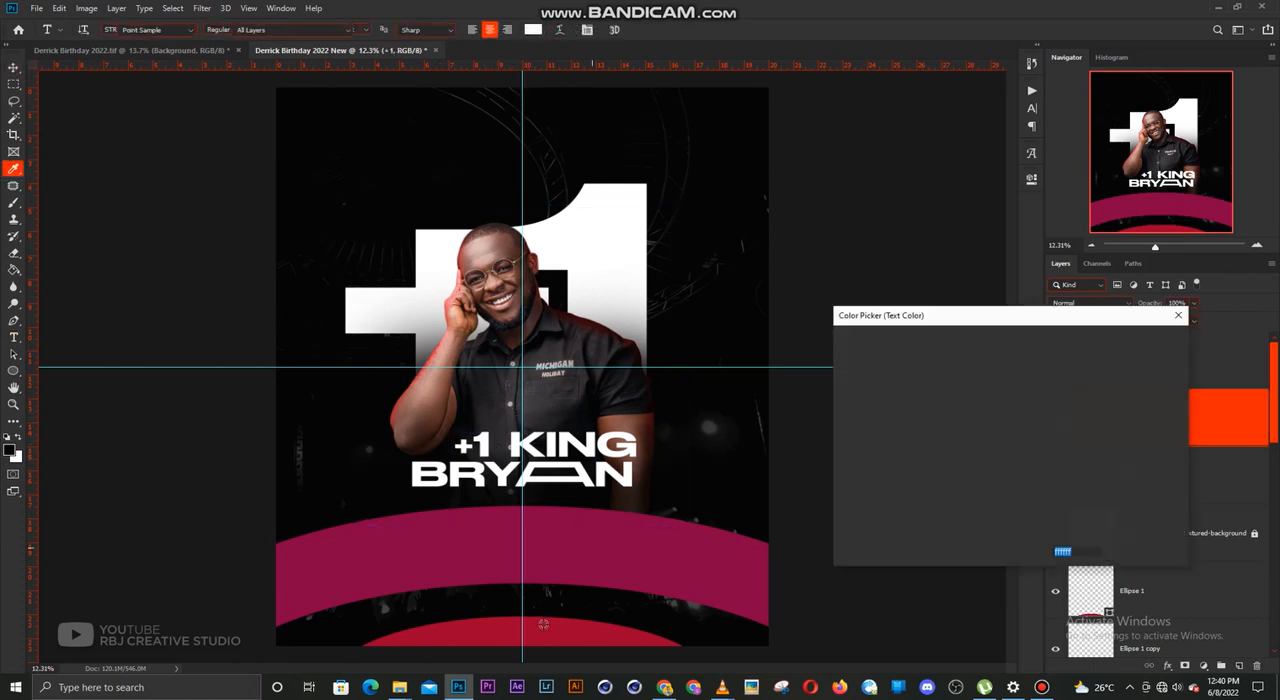
click(541, 627)
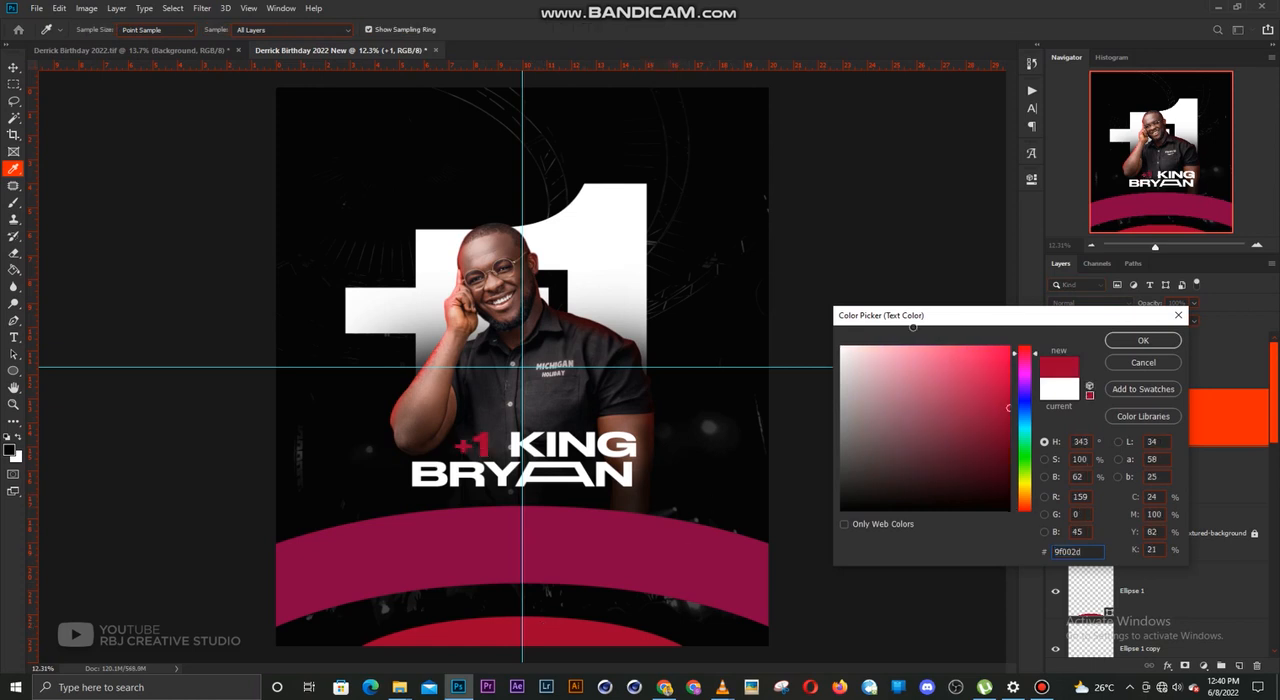
drag(912, 326, 914, 315)
key(Return)
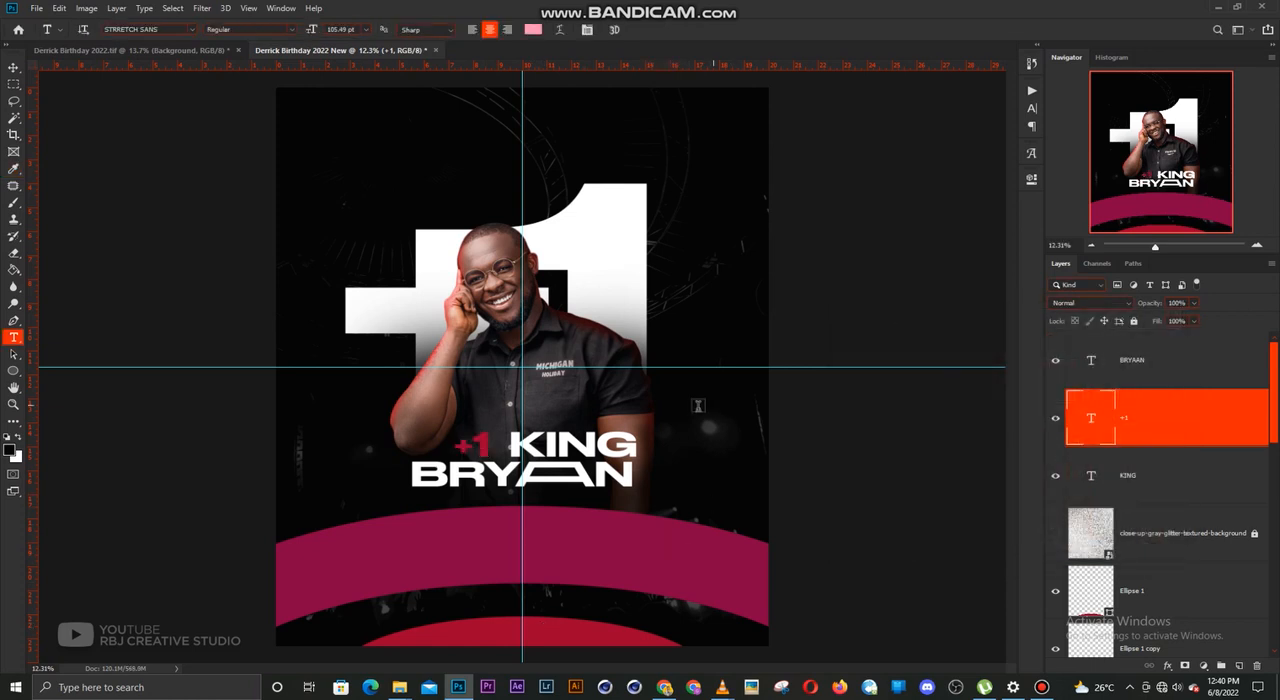
Move "KING" closer to the small "+1", then scale both together to span the width of the name line
key(v)
drag(578, 447, 565, 447)
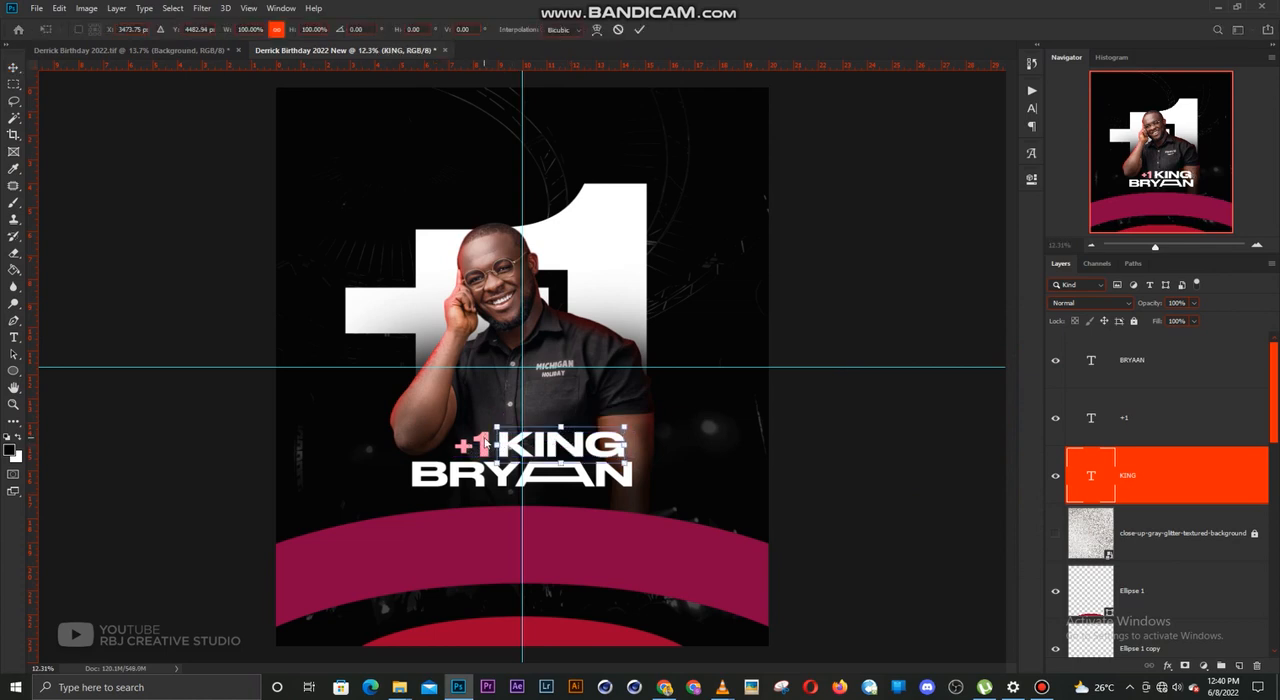
shift+click(478, 441)
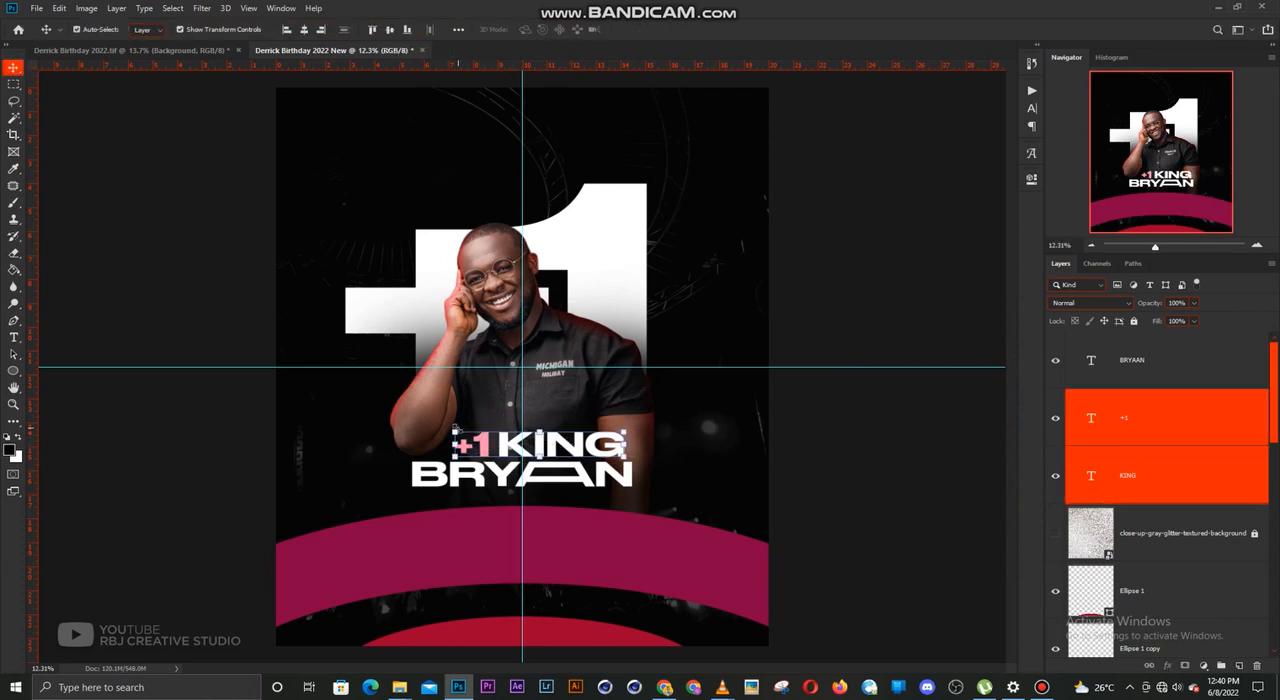
drag(454, 433, 410, 425)
drag(625, 426, 633, 423)
key(Return)
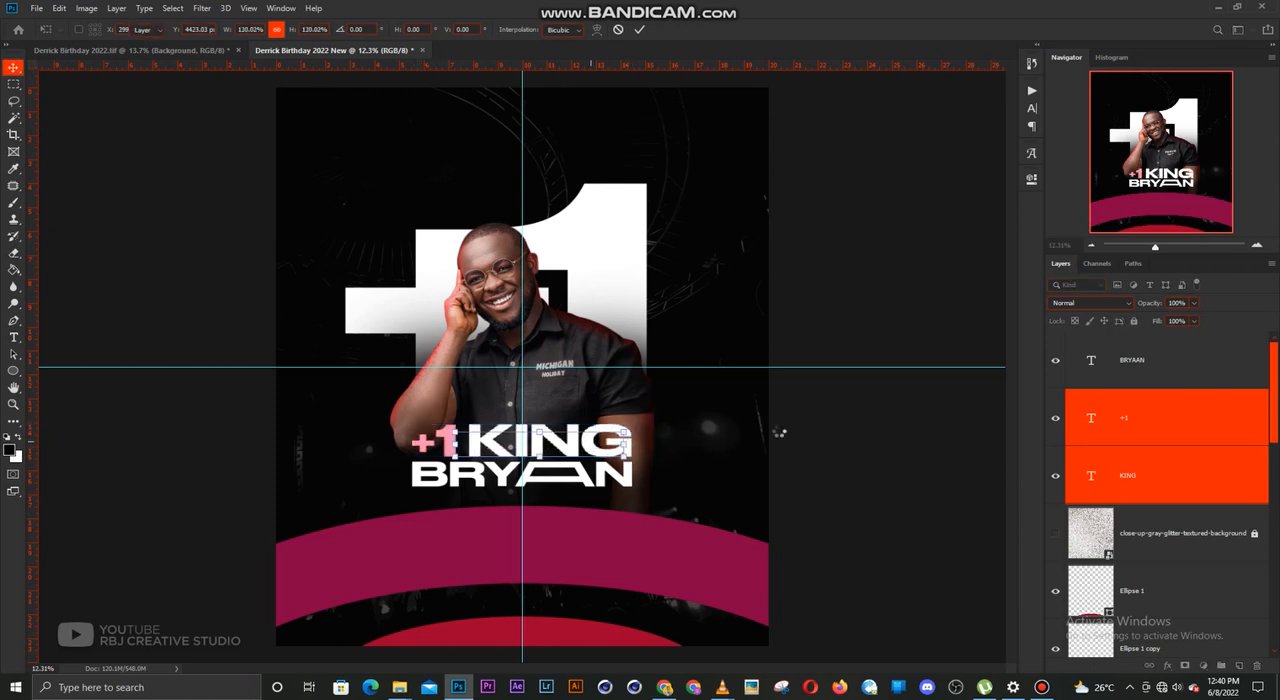
Nudge the name line slightly down to even its gap below "+1 KING"
click(775, 418)
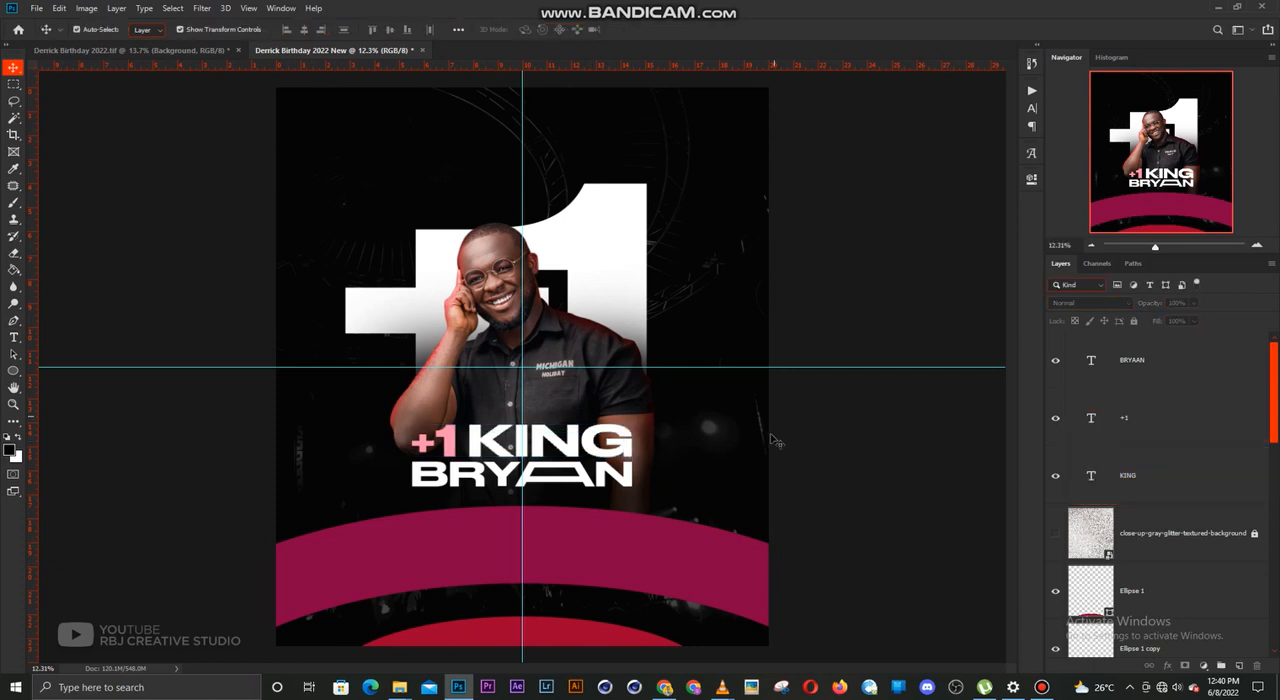
click(596, 486)
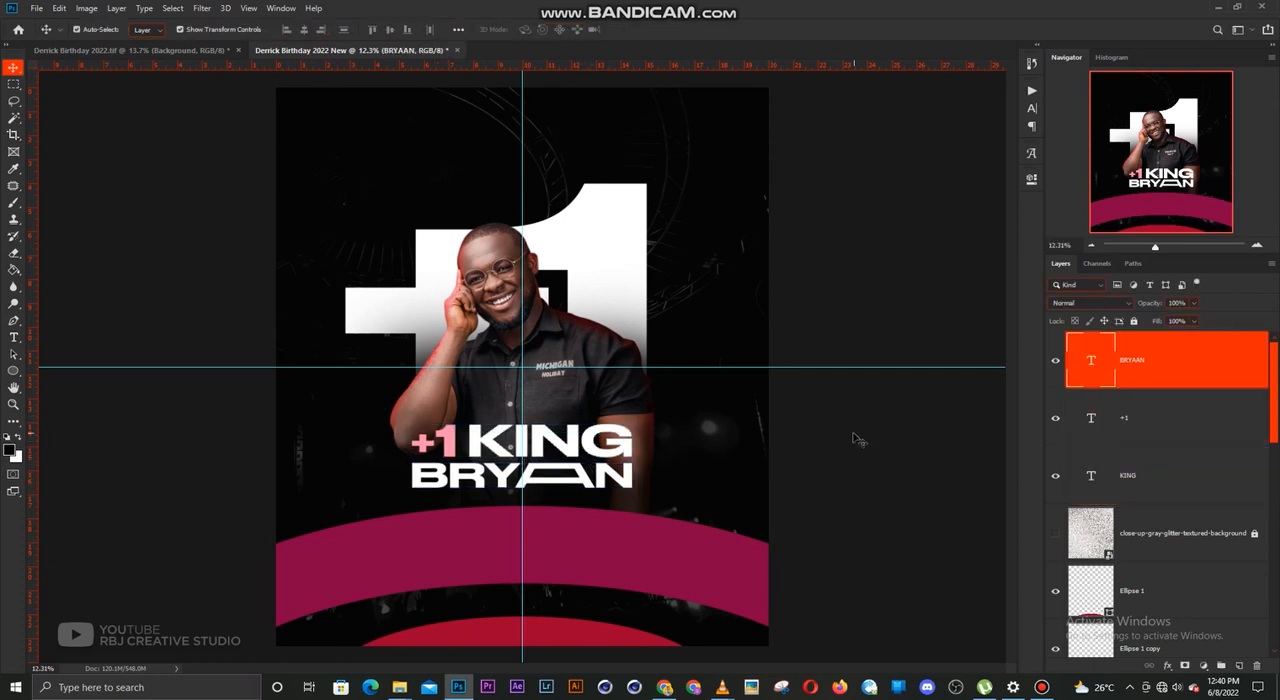
click(680, 465)
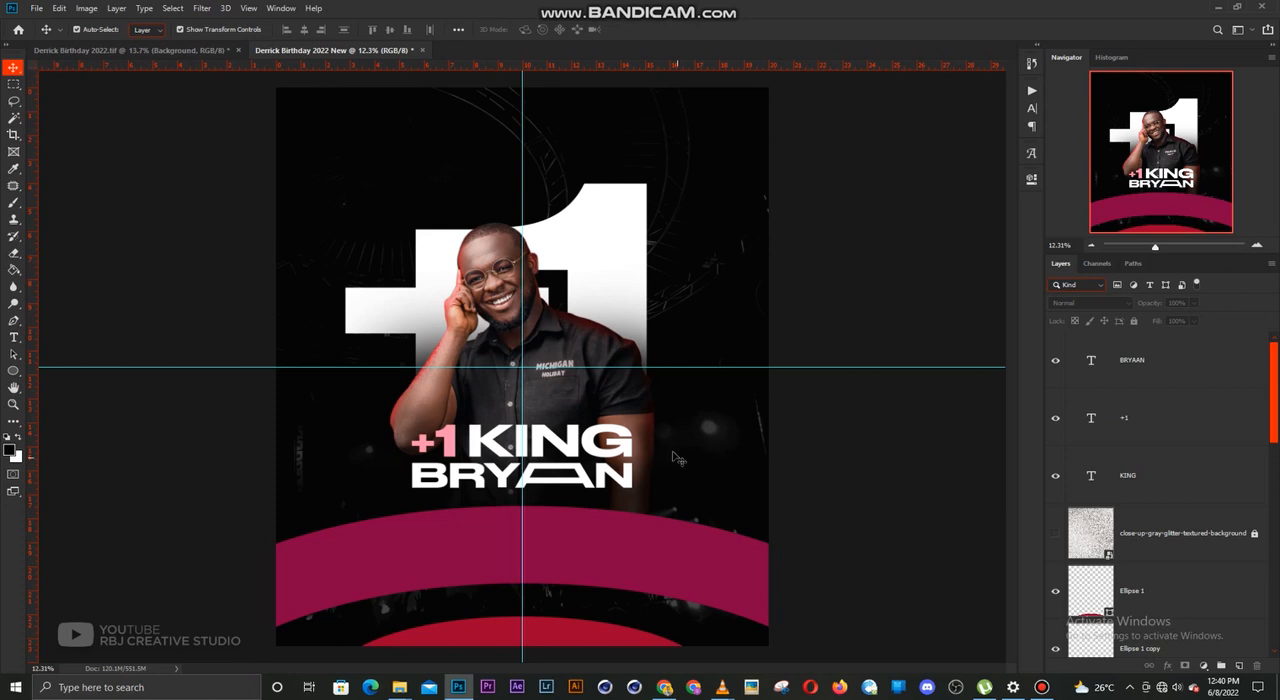
Lock the large "1" and "+" text layers behind the man
click(648, 407)
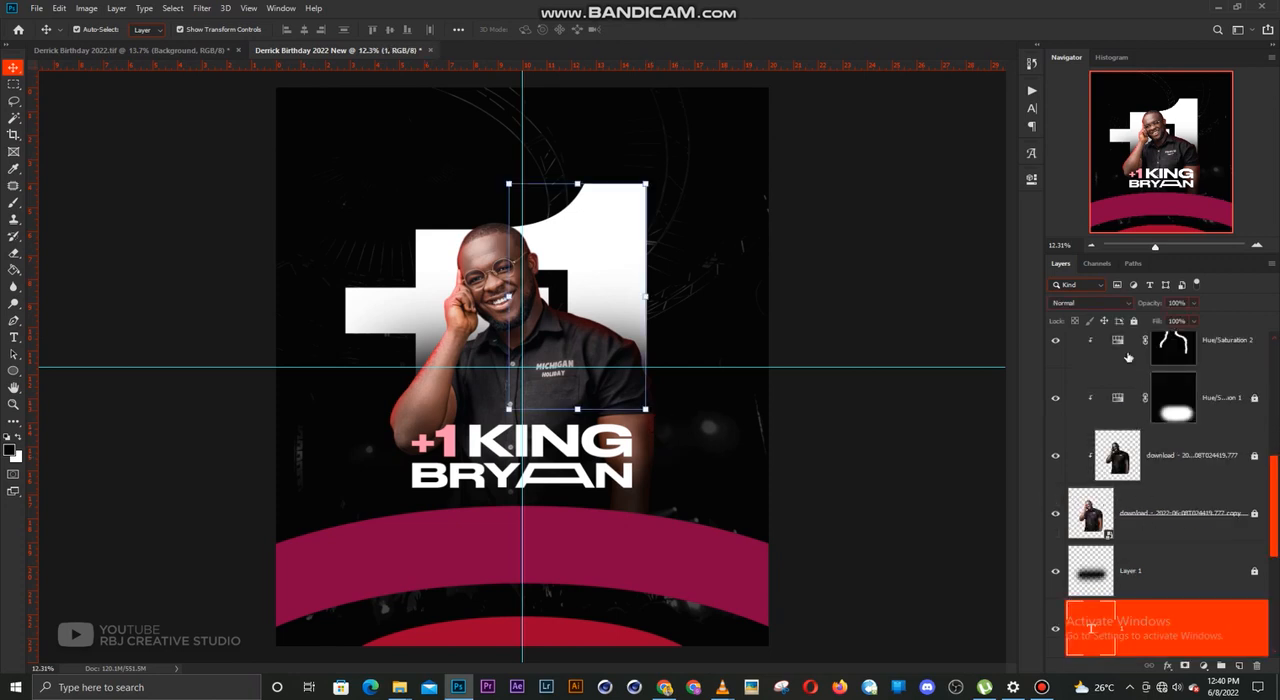
scroll(1162, 571, down, 1)
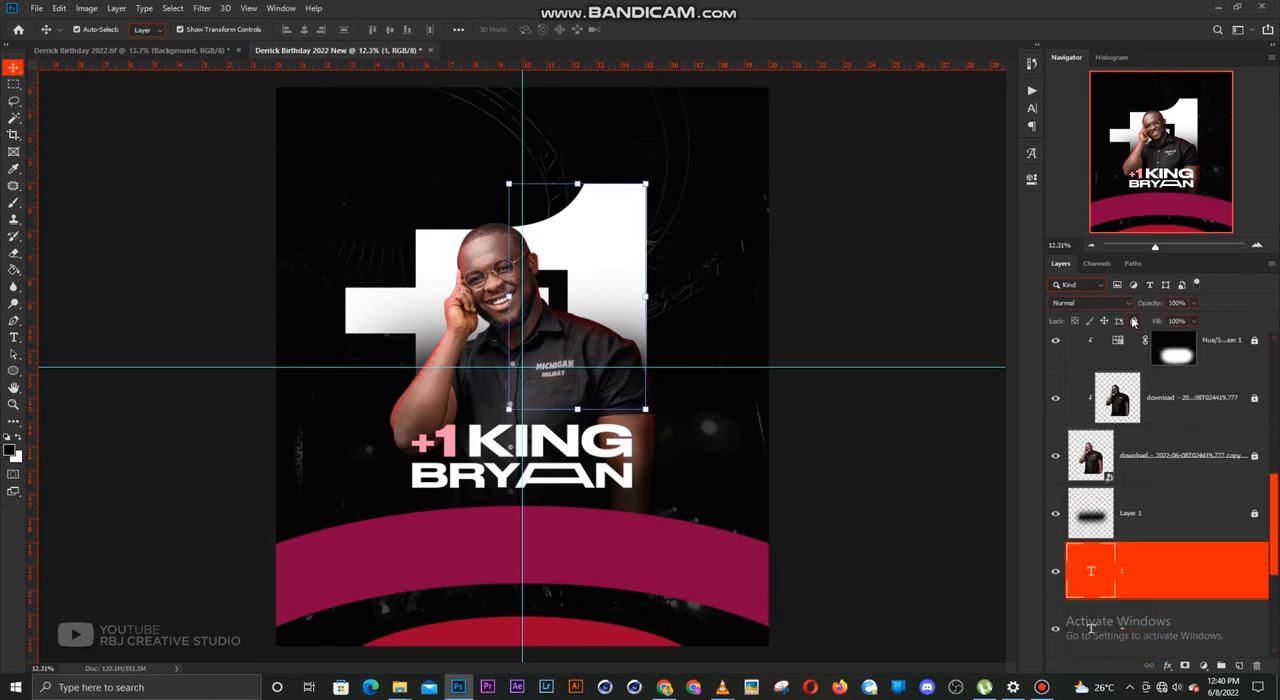
click(1133, 321)
scroll(1141, 571, down, 1)
click(1138, 571)
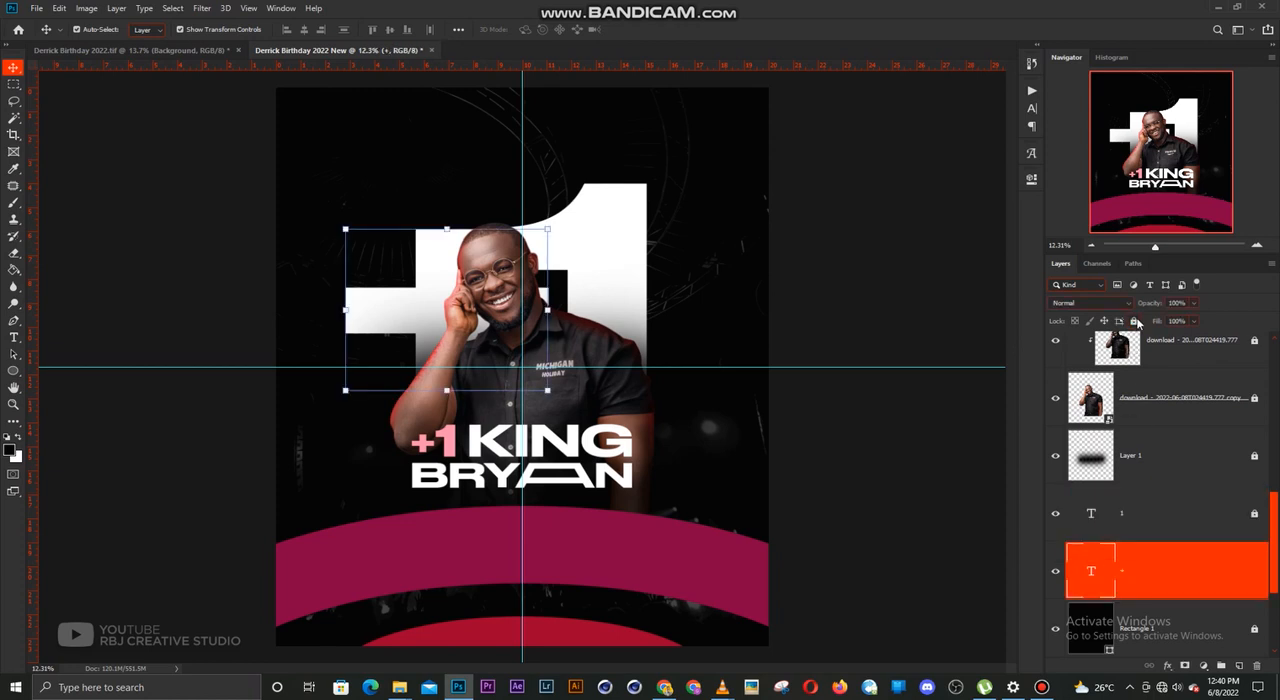
click(1134, 321)
click(912, 305)
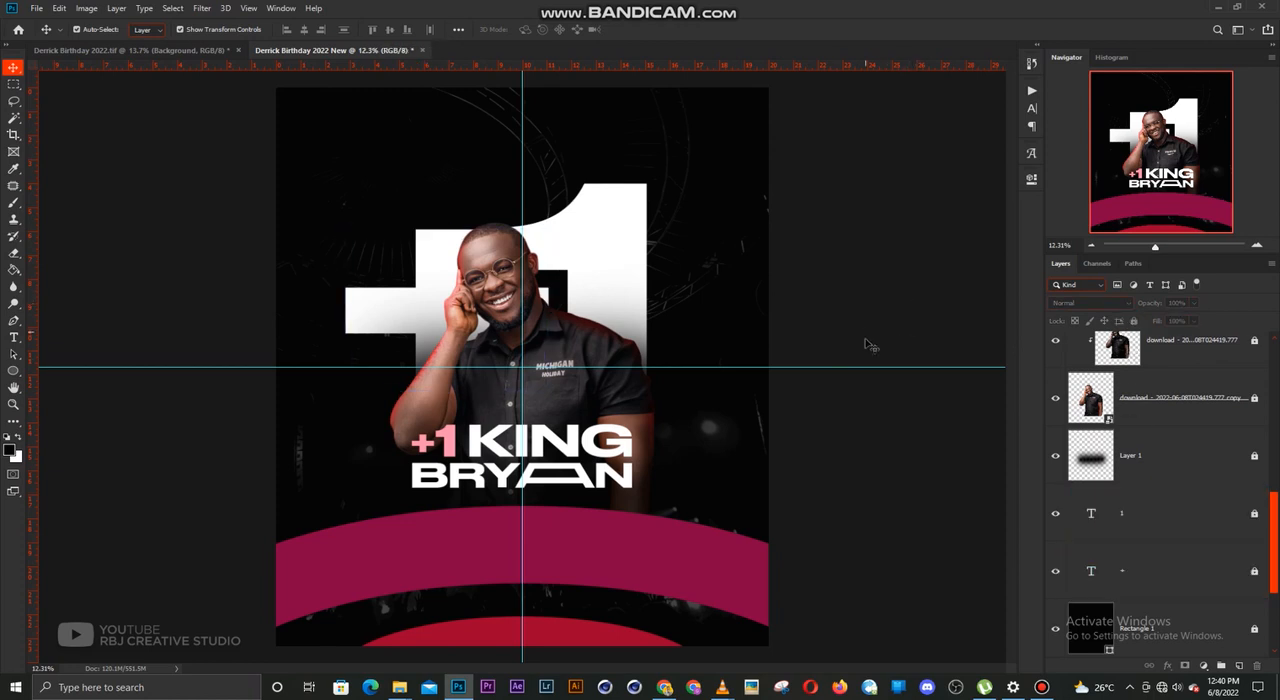
Unlock the large "1" and "+" layers and recolour both with the upper curve's magenta, #860042
click(1156, 528)
shift+click(1141, 575)
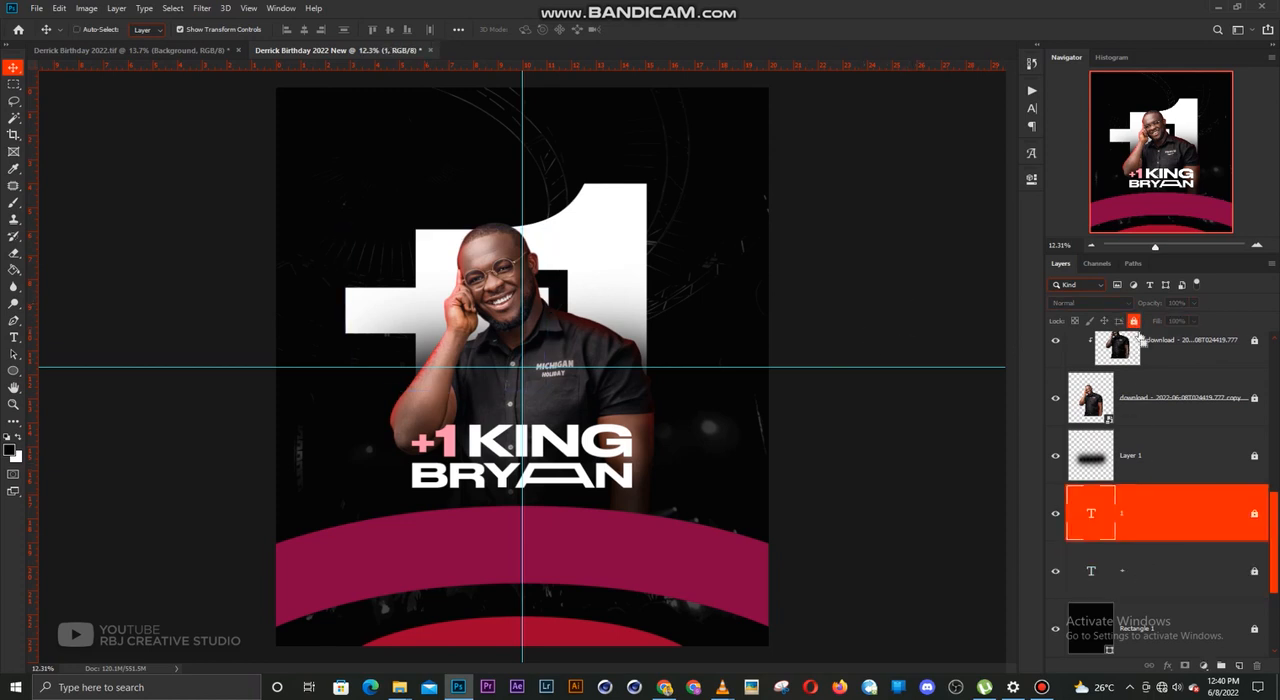
click(1134, 321)
key(t)
click(491, 29)
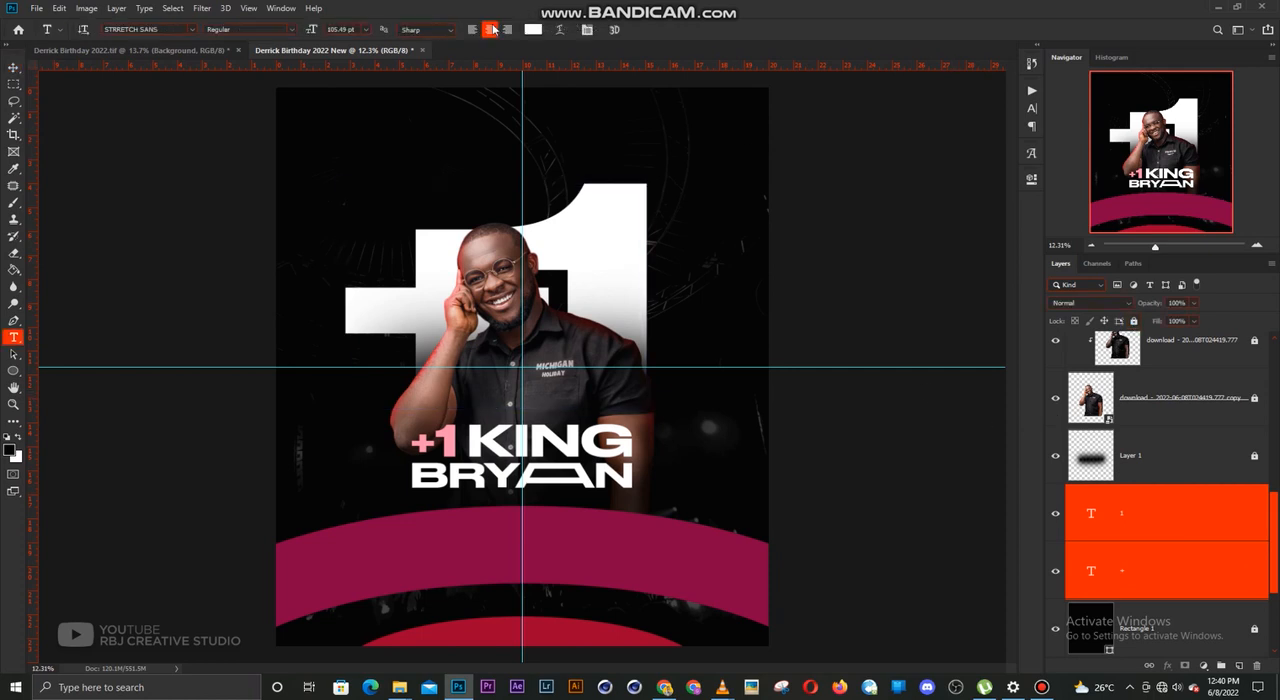
click(681, 537)
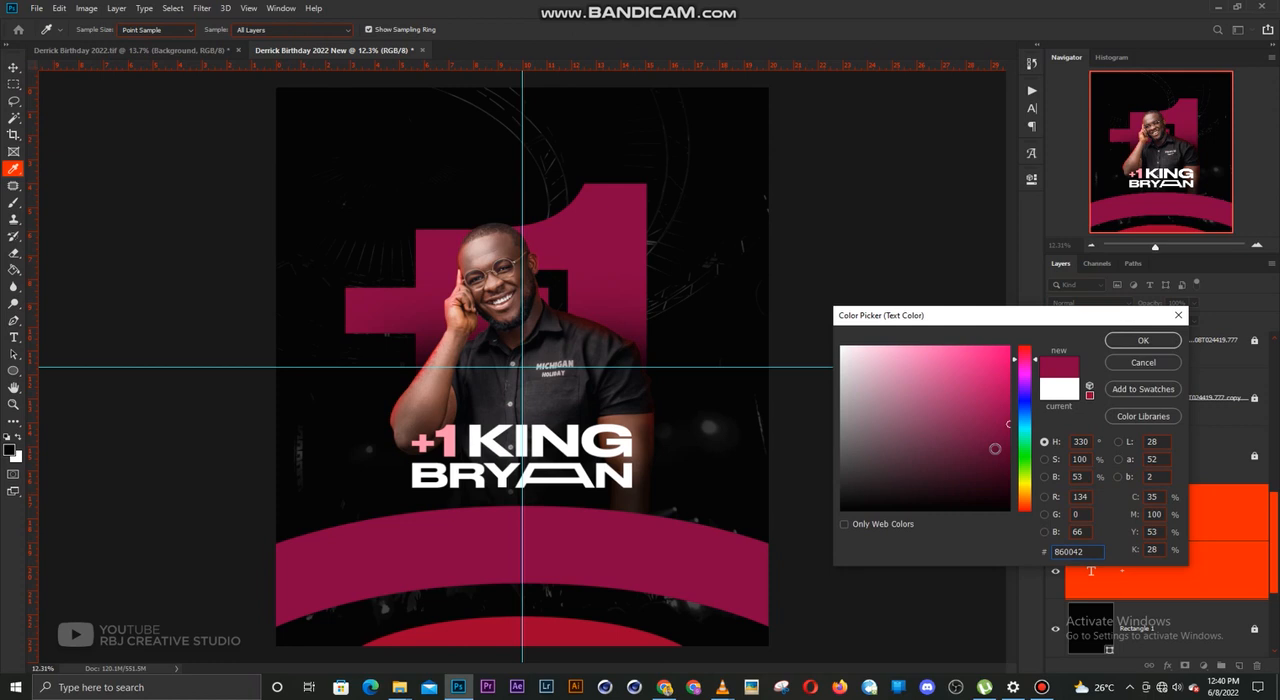
key(Return)
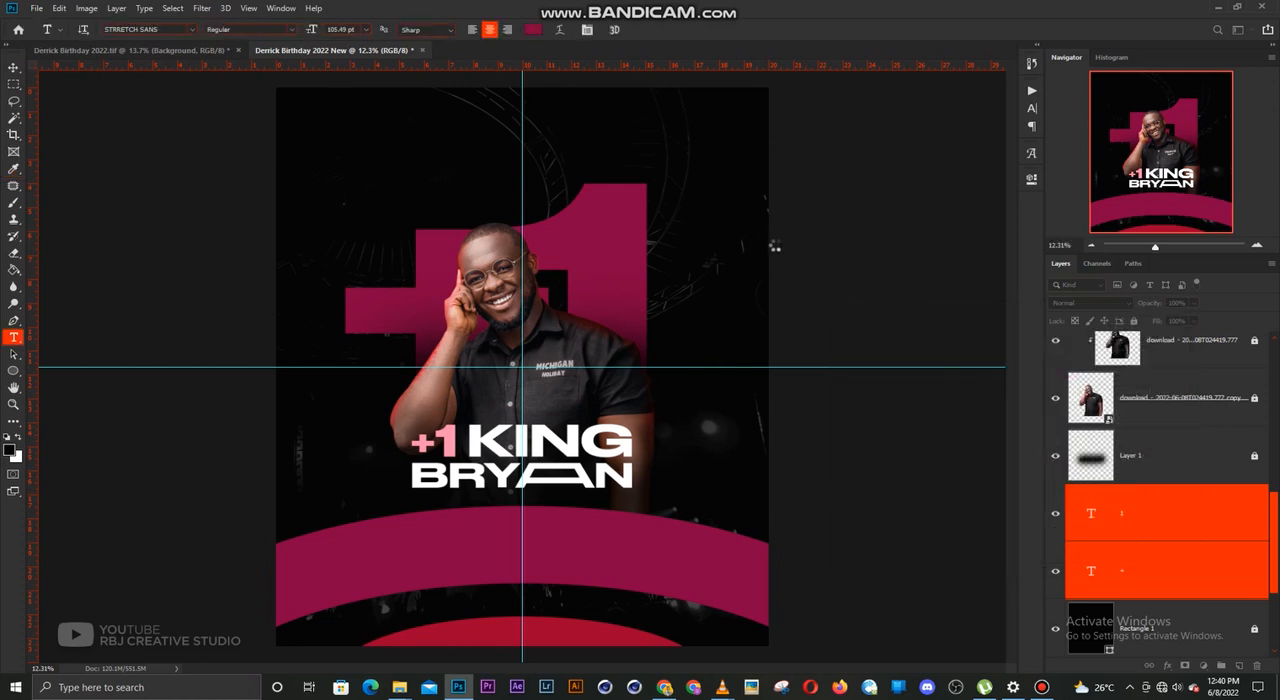
key(v)
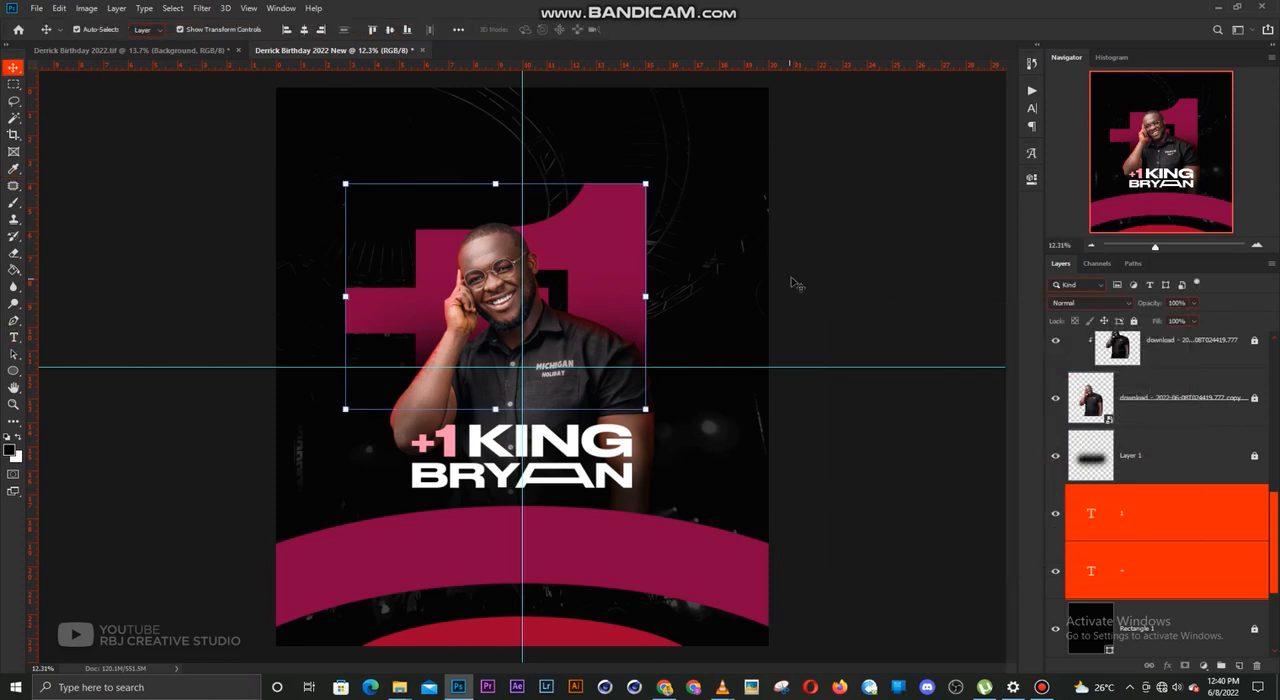
click(877, 308)
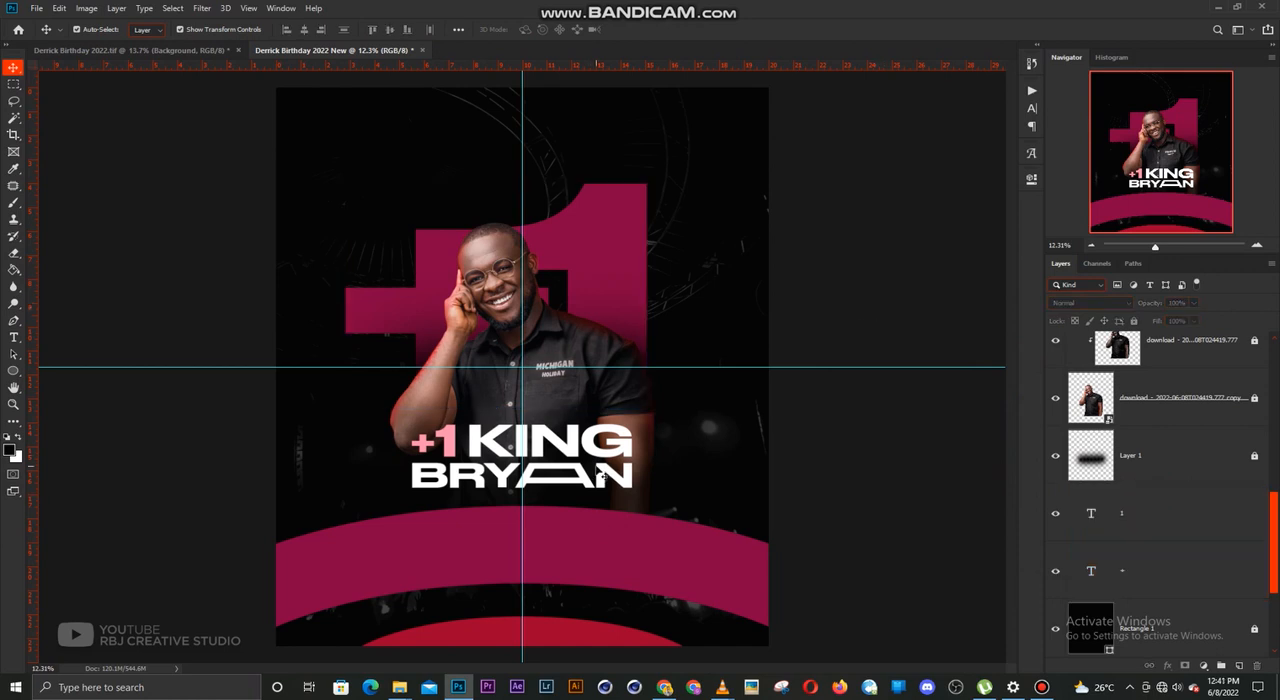
click(1171, 506)
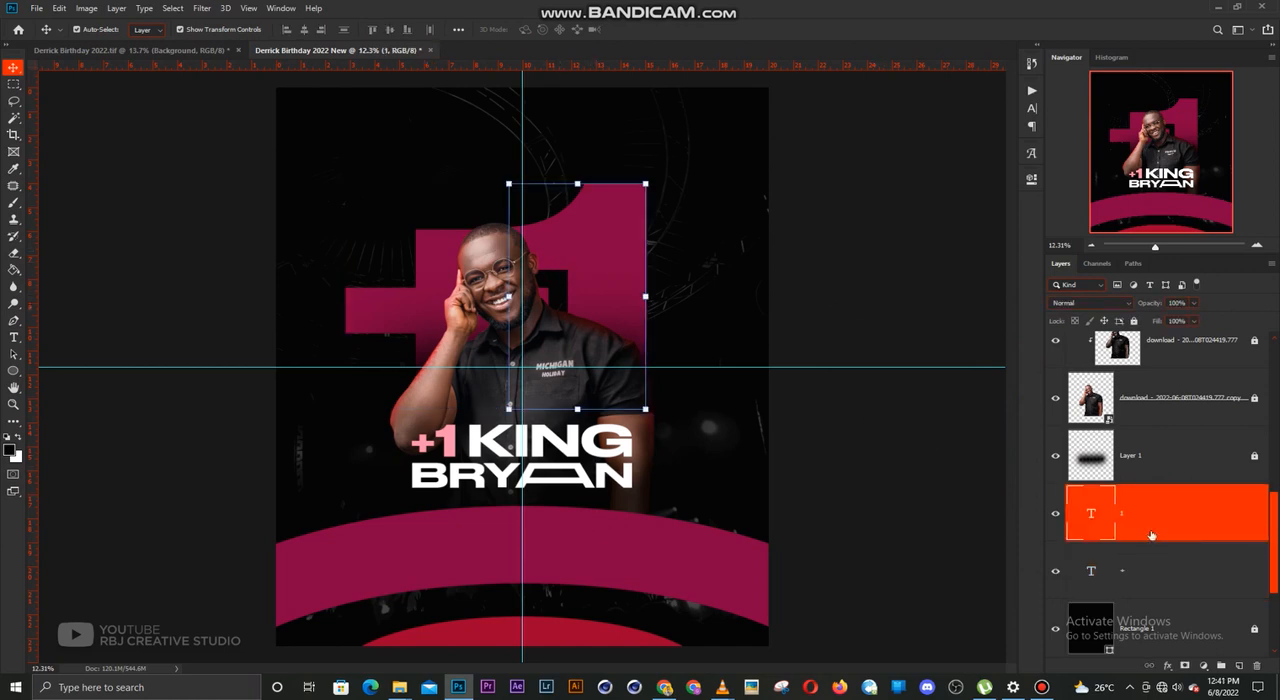
click(1241, 667)
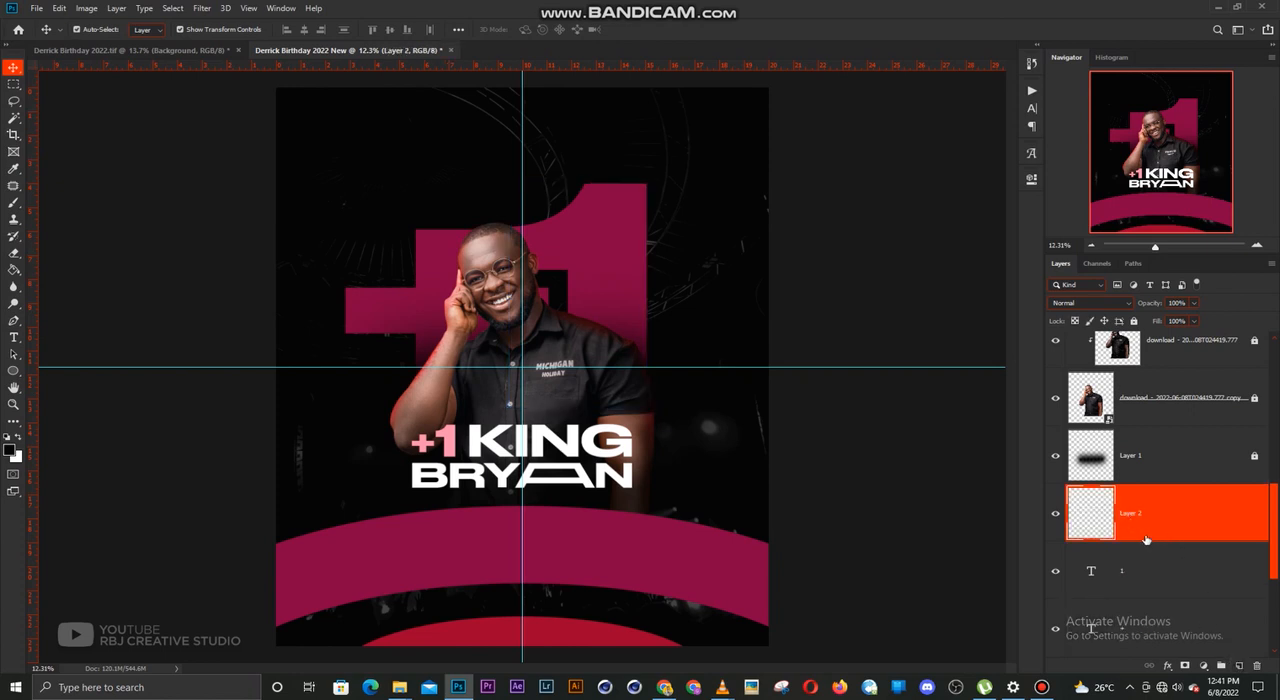
key(ctrl+z)
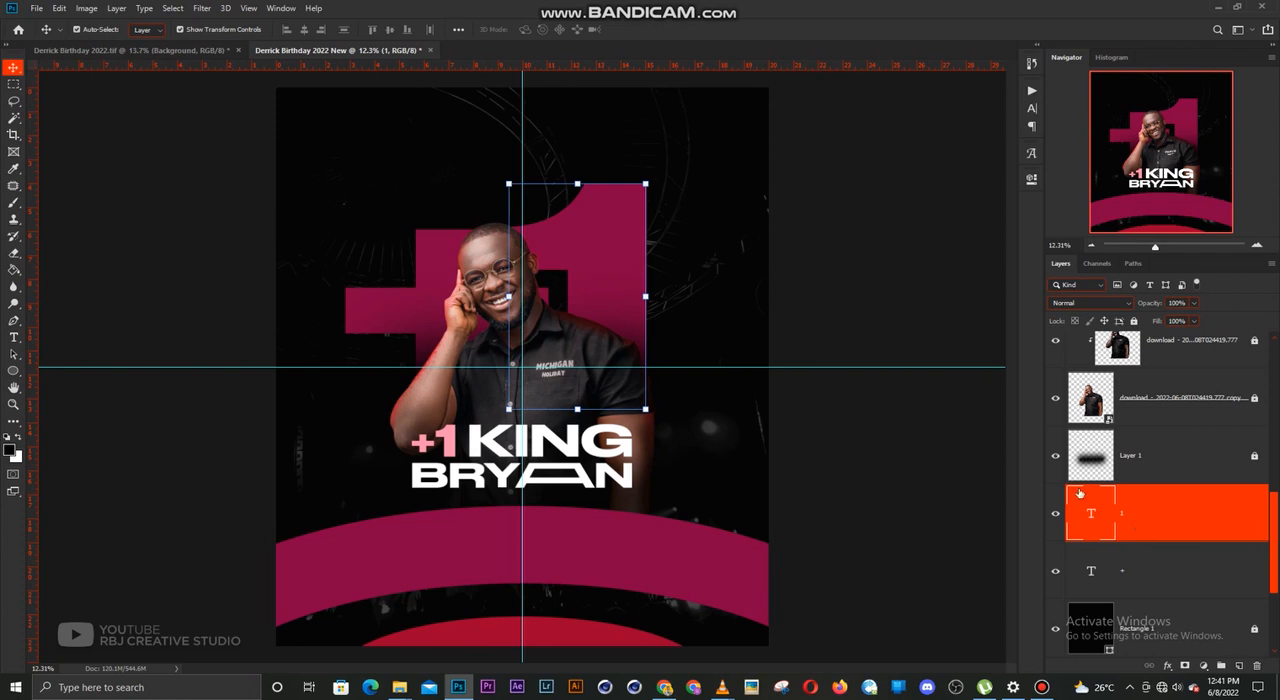
click(779, 252)
scroll(586, 240, up, 1)
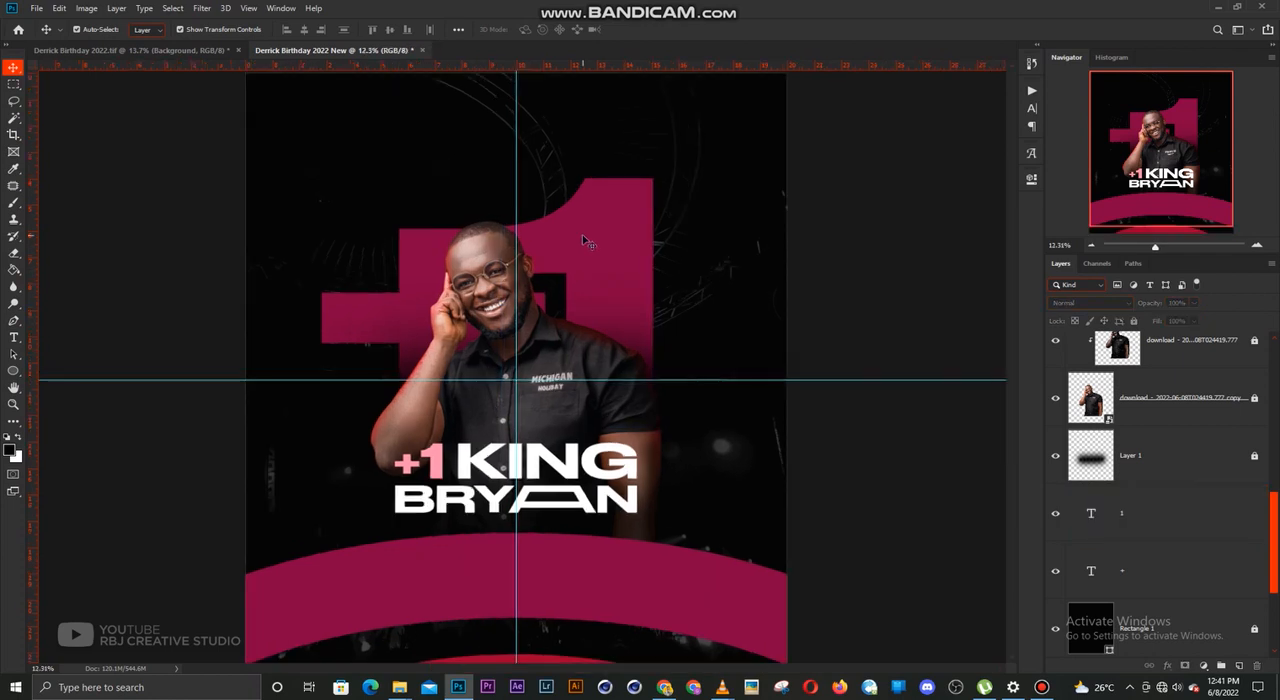
scroll(586, 240, down, 1)
Apply a reversed linear Gradient Overlay to the large "1", with its first colour stop set to the curve's magenta #860042
click(617, 204)
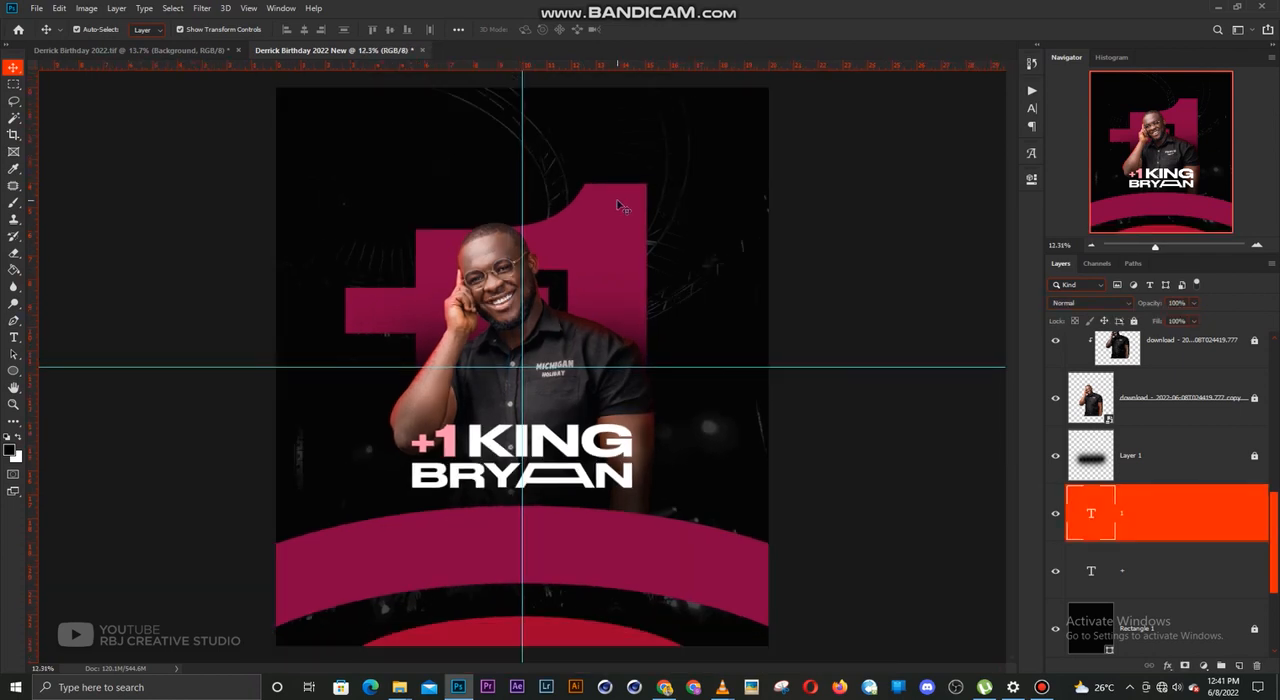
click(1168, 666)
click(1197, 625)
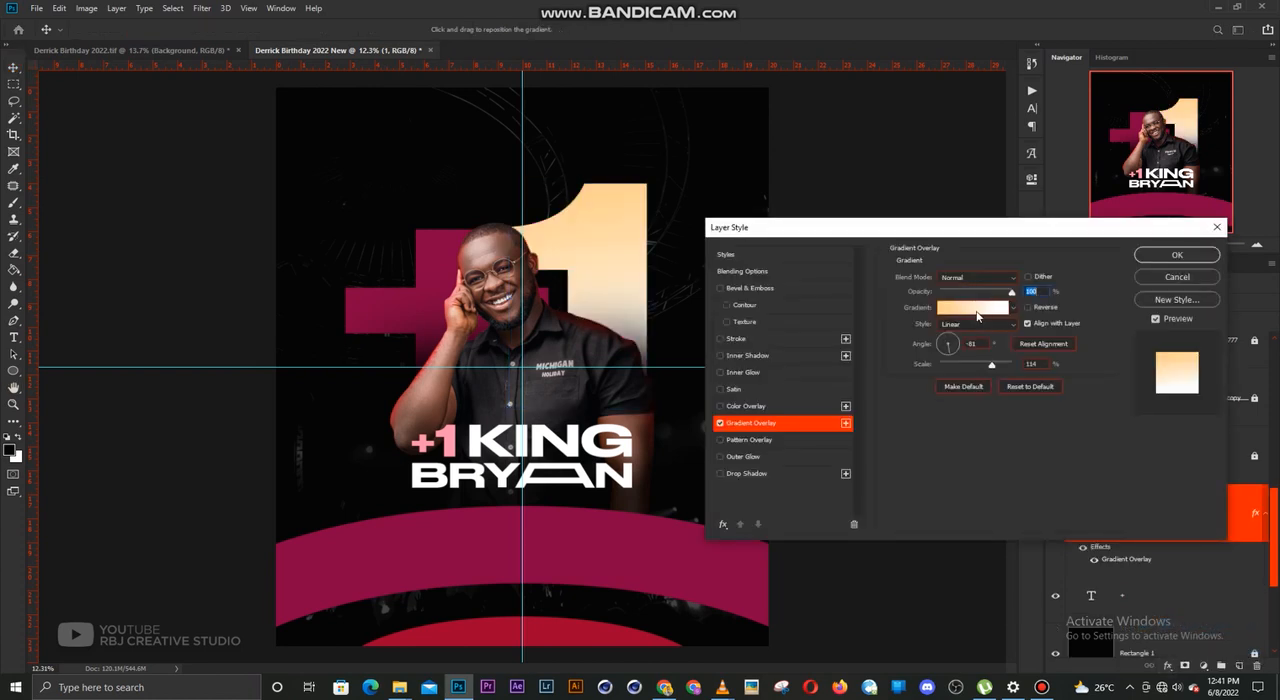
click(975, 315)
click(905, 431)
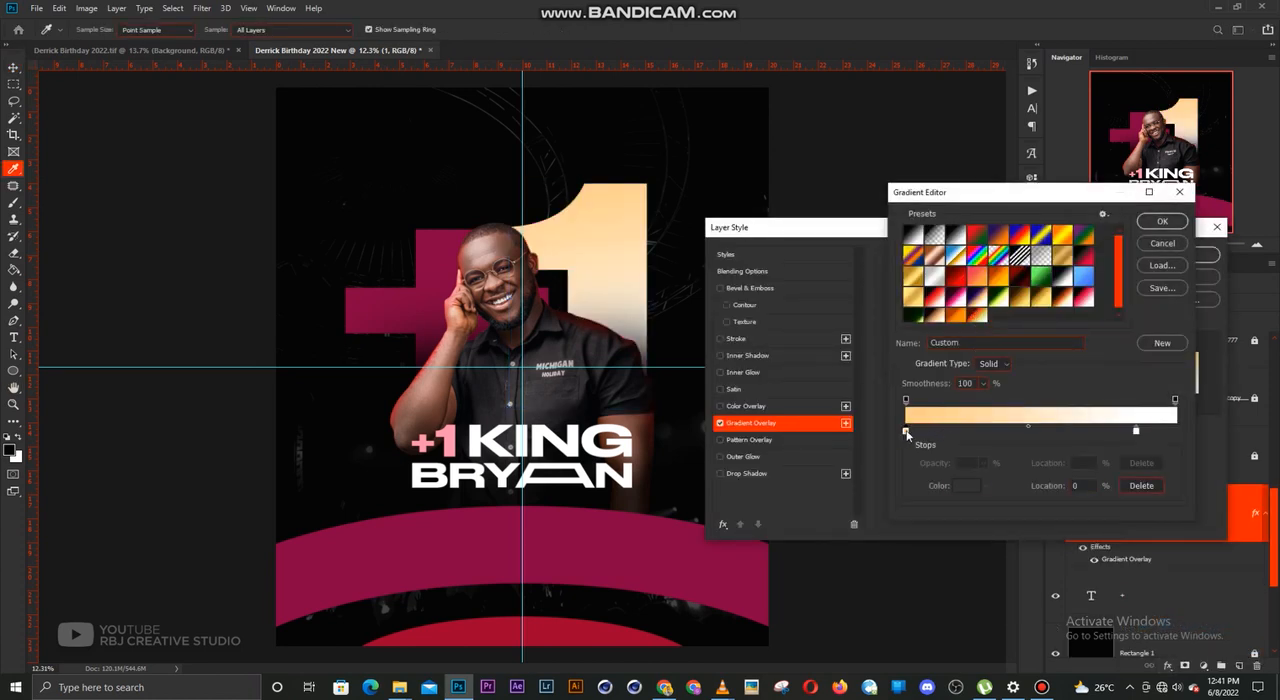
click(966, 485)
click(620, 560)
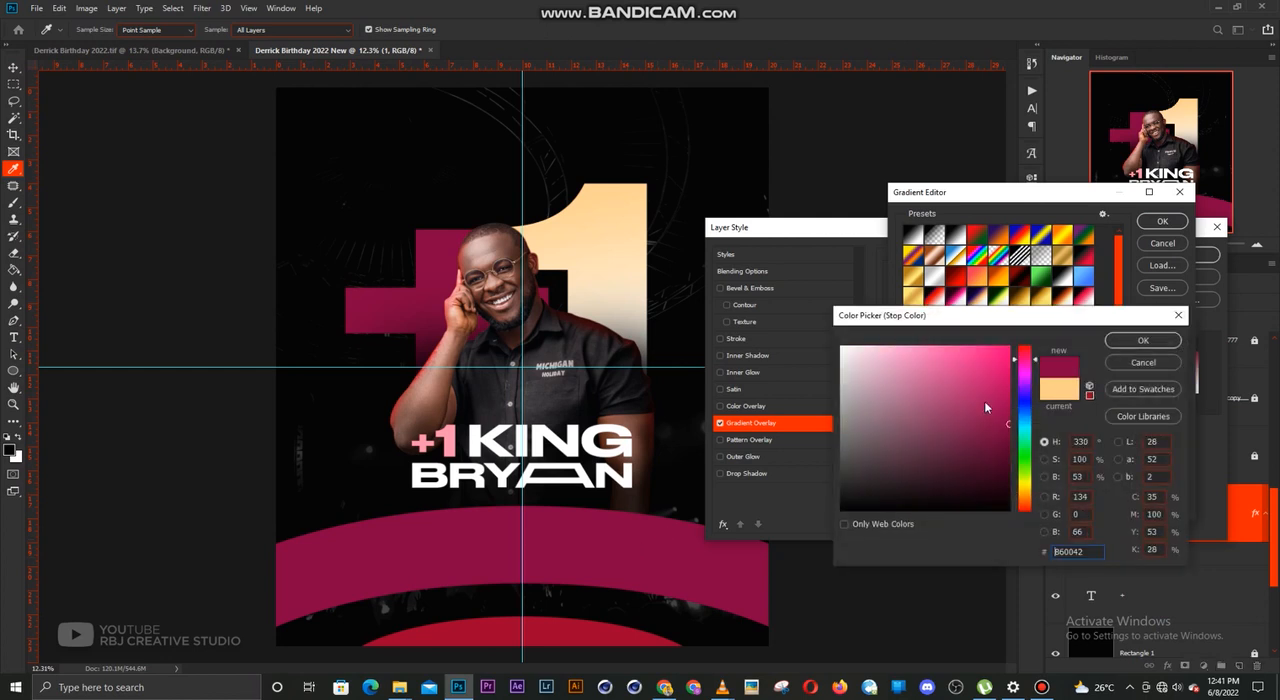
click(1134, 343)
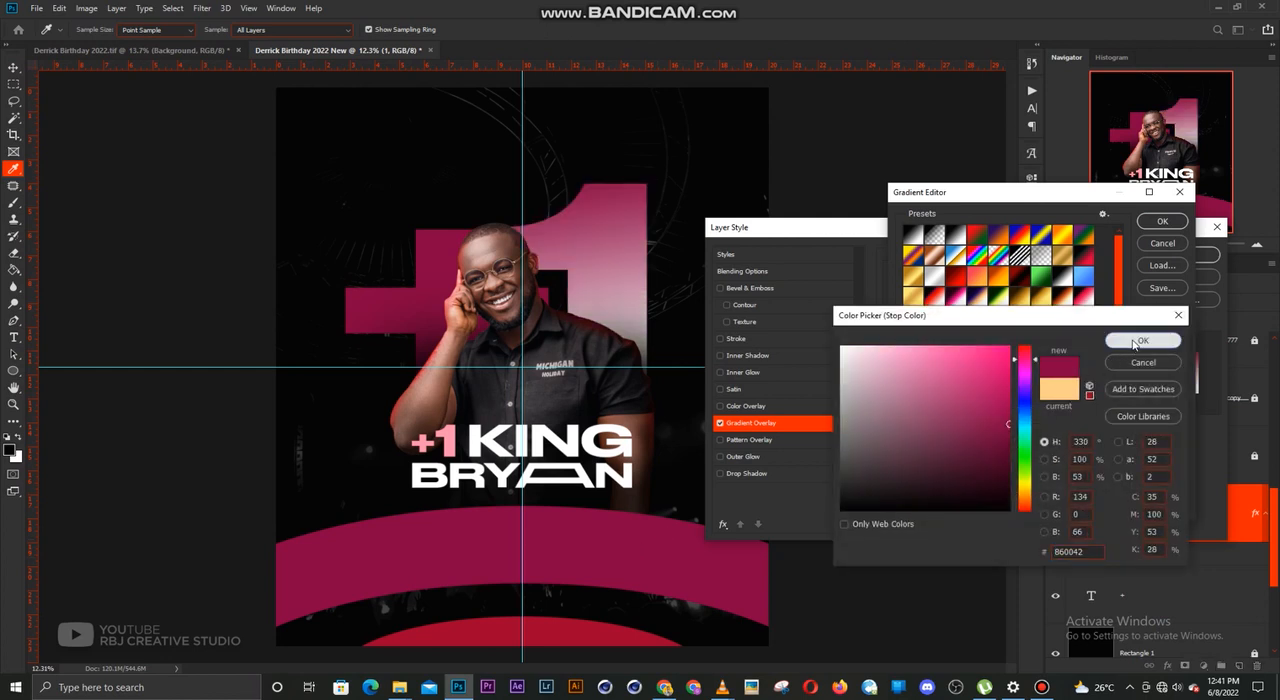
click(1156, 221)
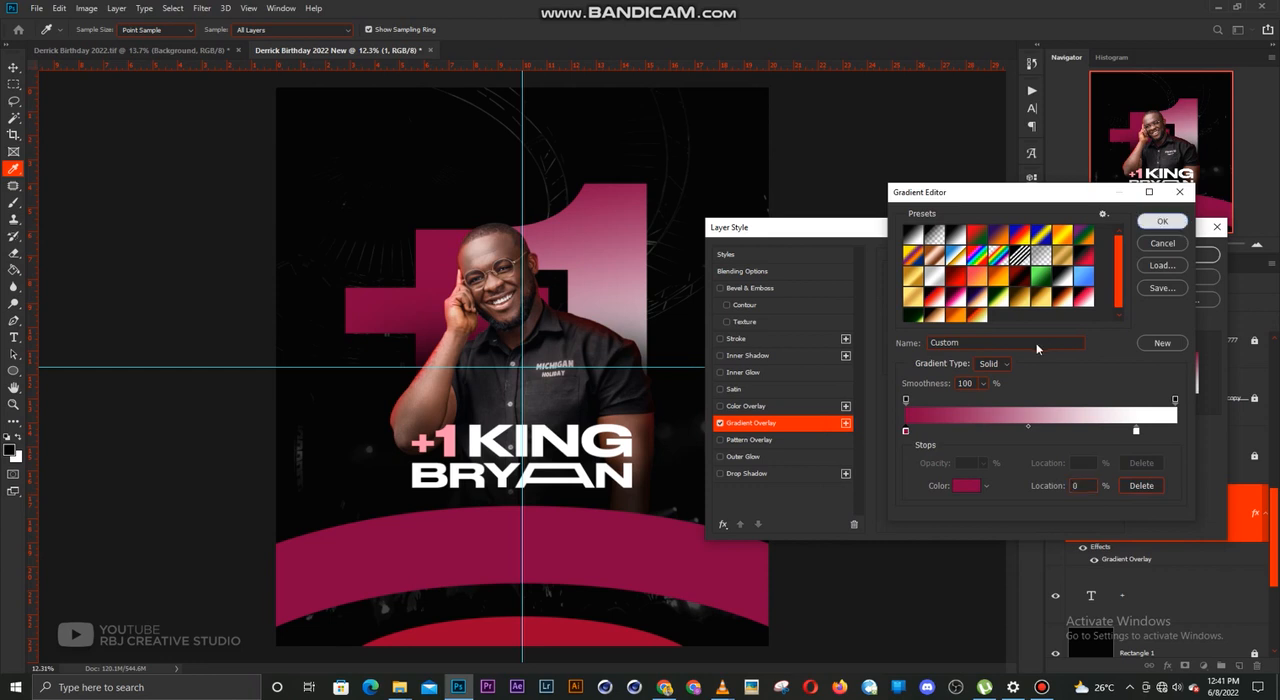
click(1028, 308)
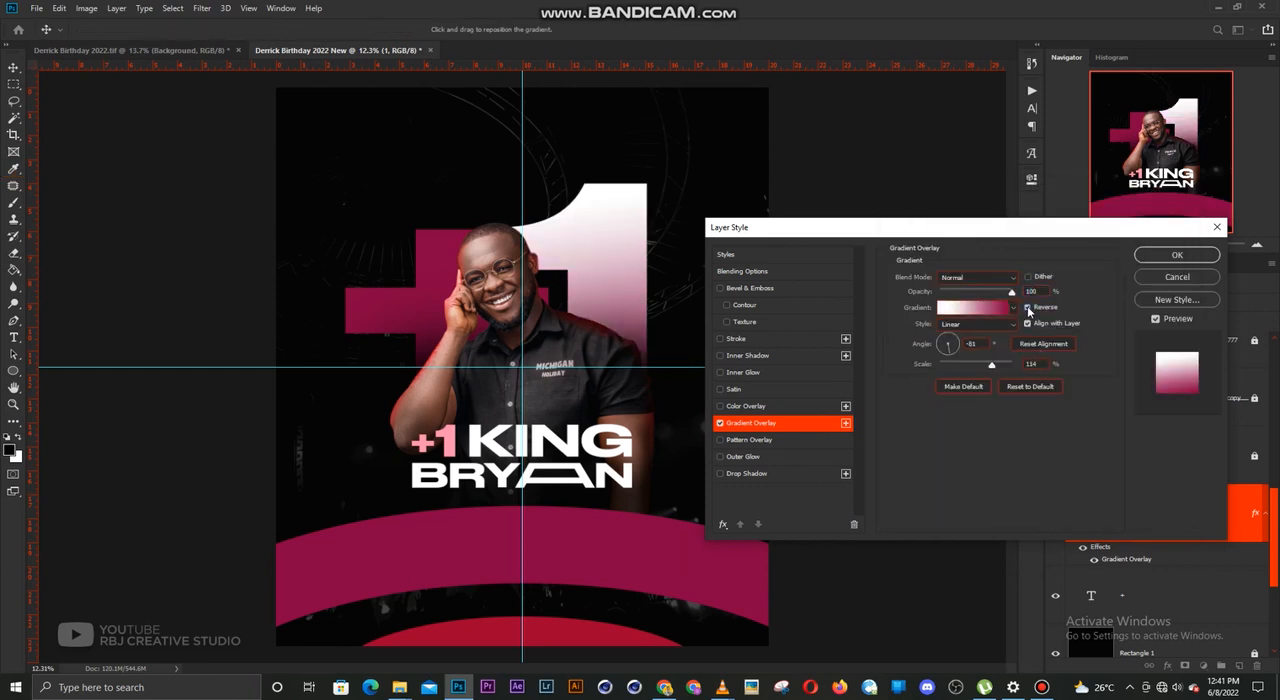
In the large "1" gradient, move the magenta colour stop to just past 42% and the white stop to 99%
click(975, 307)
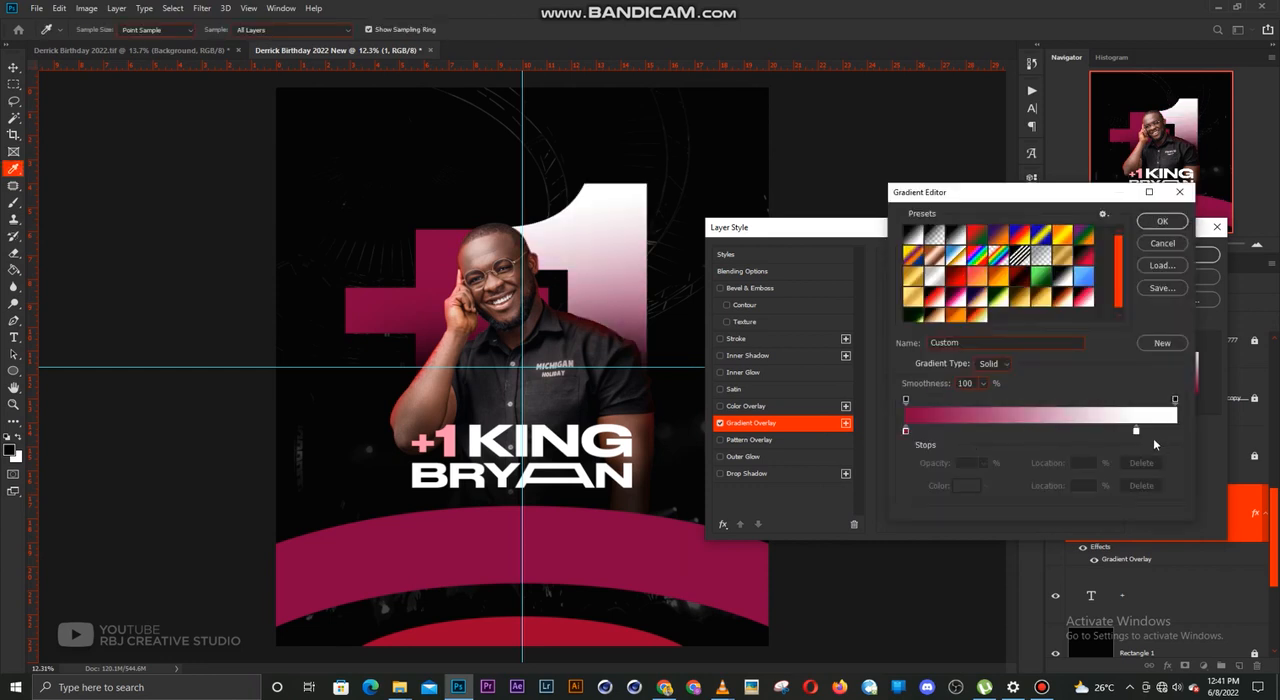
drag(1136, 431, 1170, 431)
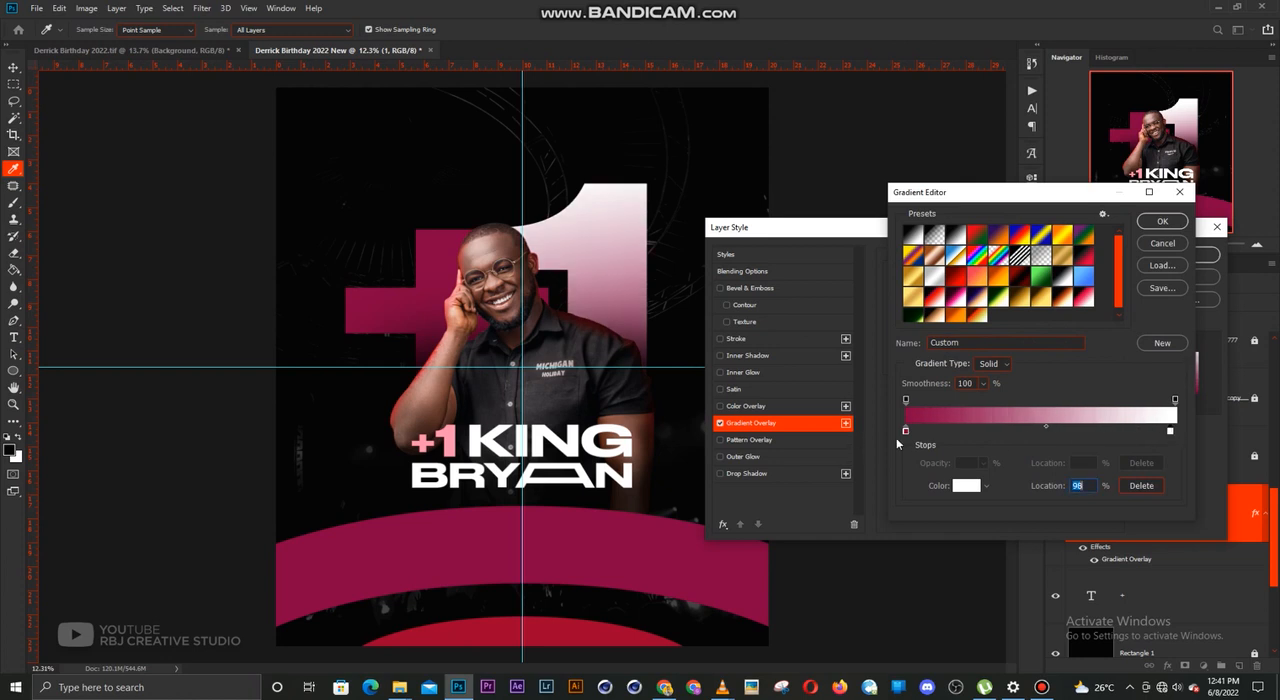
drag(907, 433, 1026, 431)
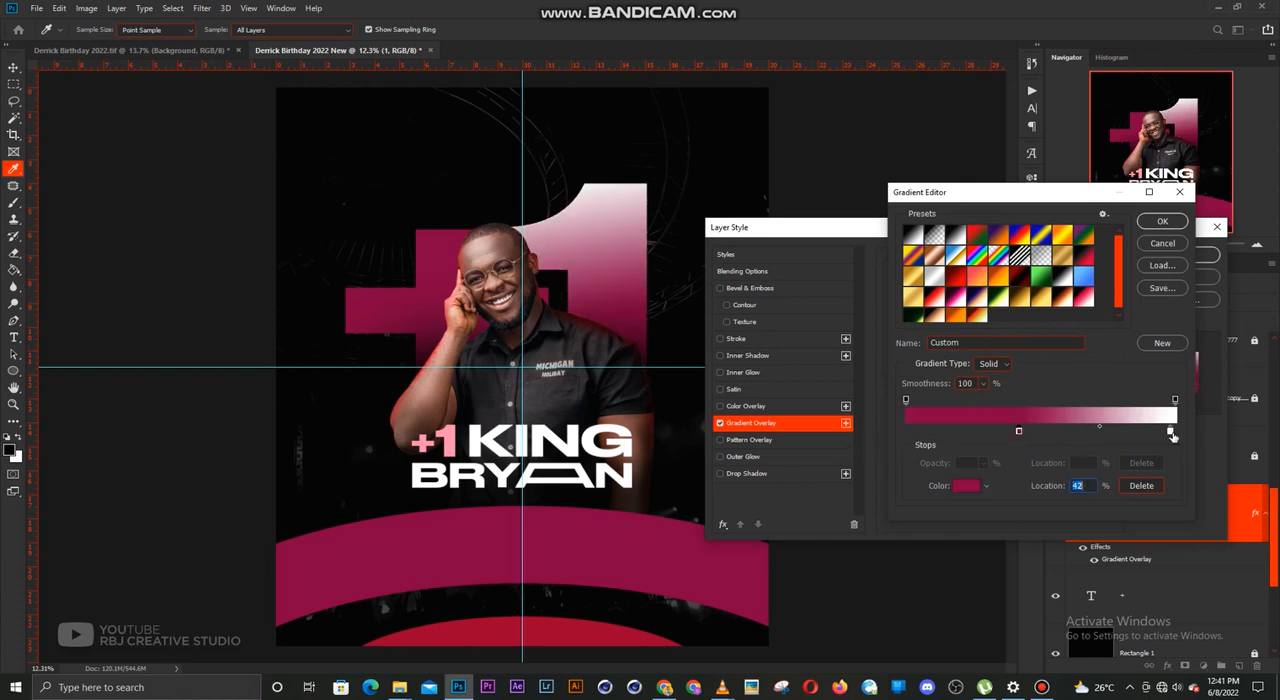
mouse_move(1168, 433)
mouse_down()
mouse_move(1146, 433)
mouse_move(1190, 434)
mouse_up()
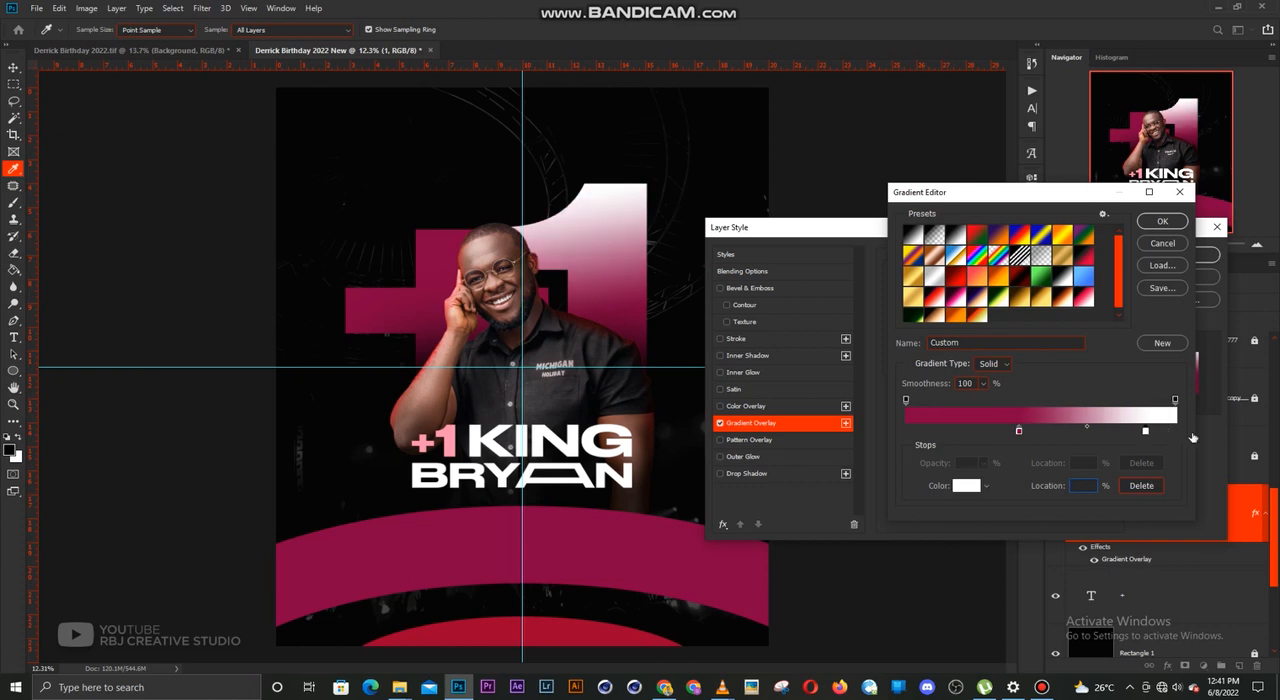
drag(1020, 434, 1024, 431)
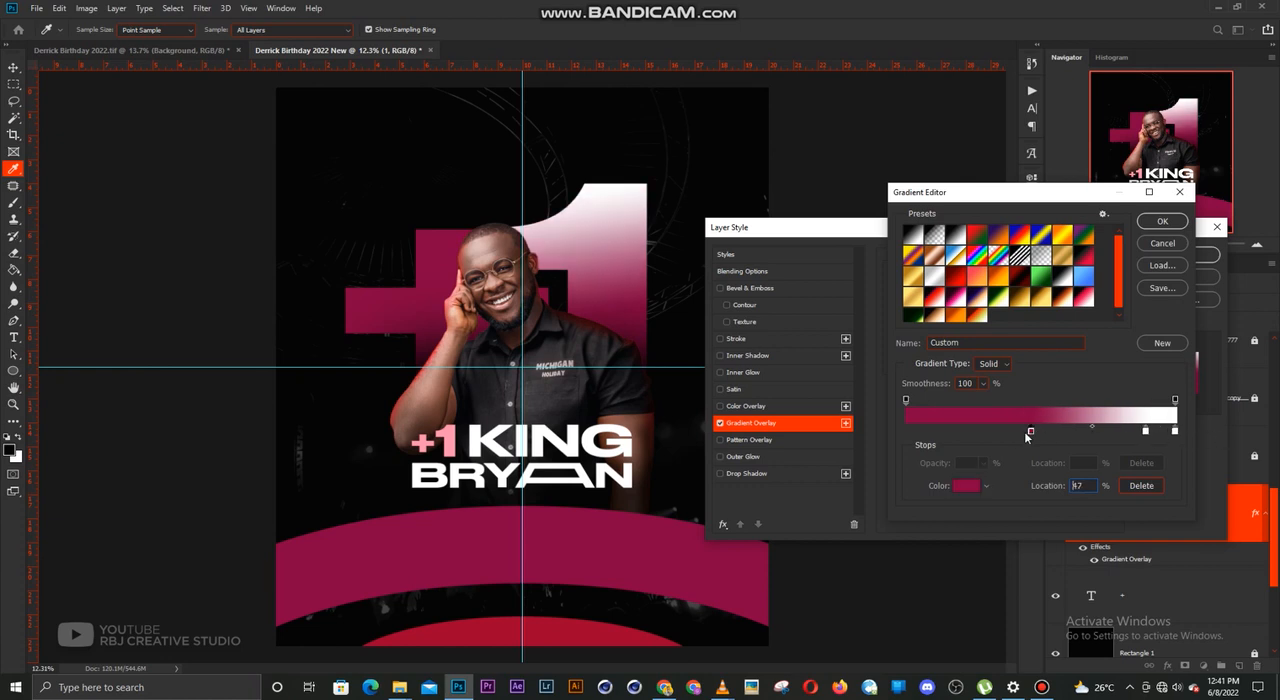
click(1143, 436)
drag(1145, 432, 1169, 437)
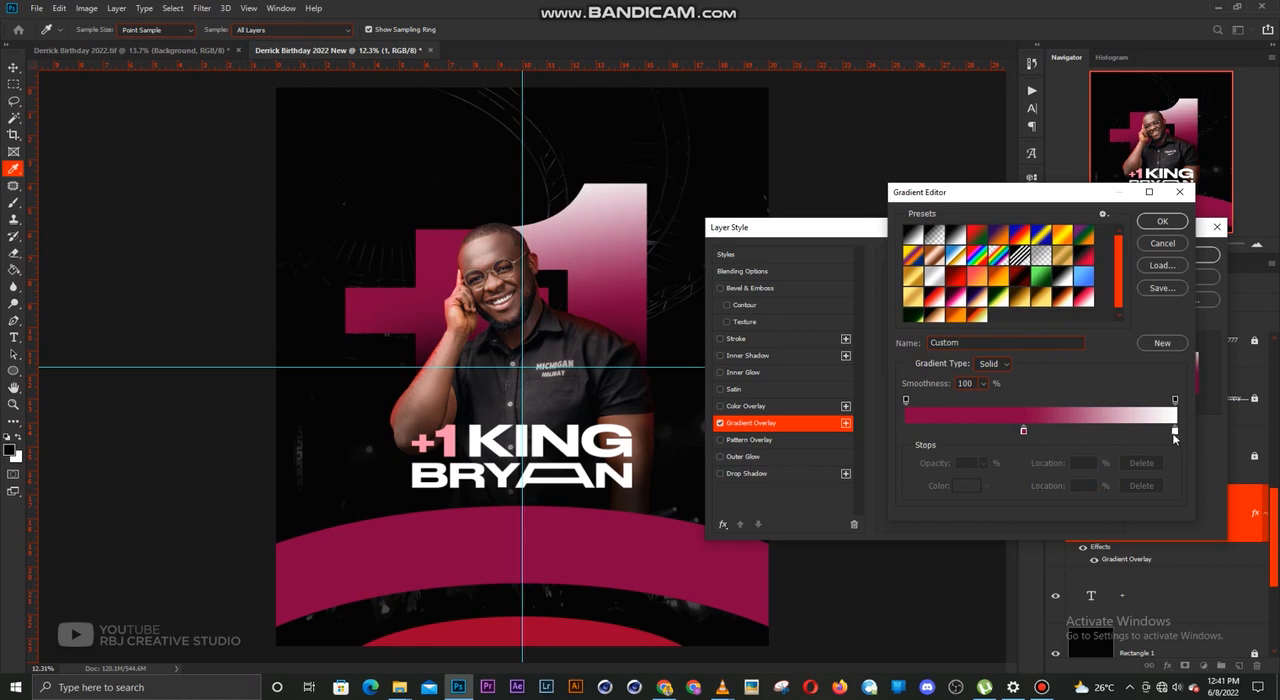
Recolour the gradient's white stop to a bright pink in the hue sampled from the large "+", and apply the overlay
click(966, 485)
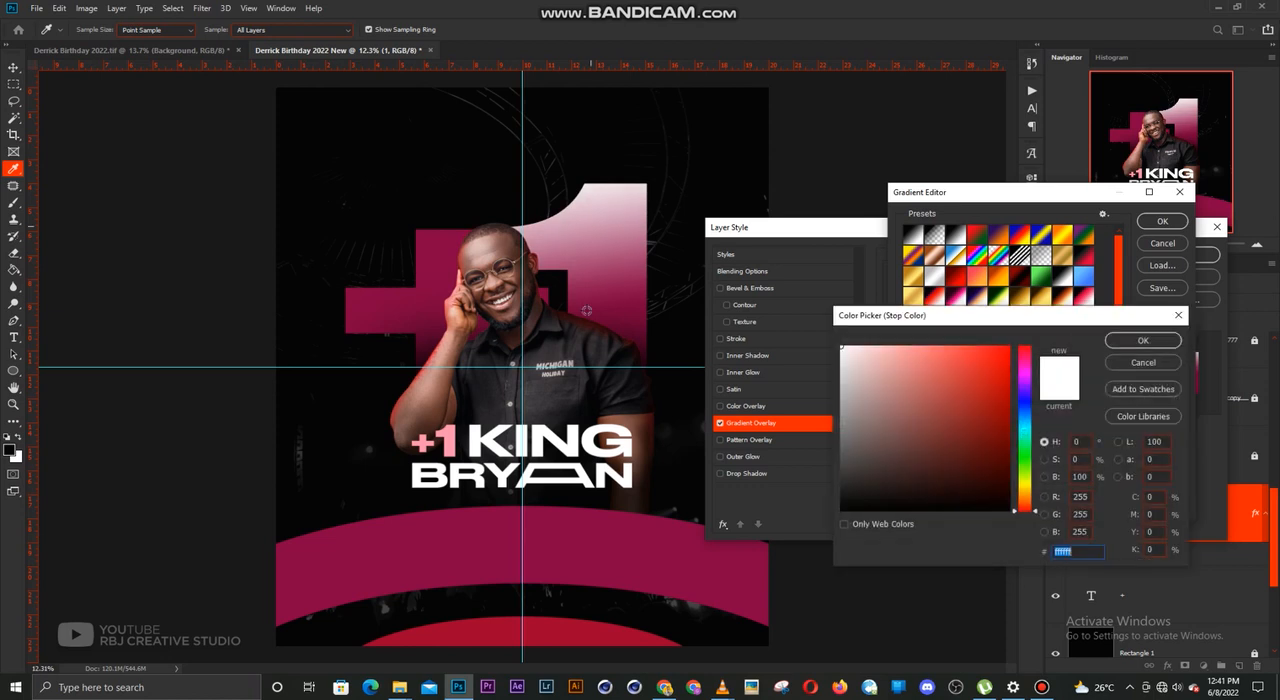
click(395, 293)
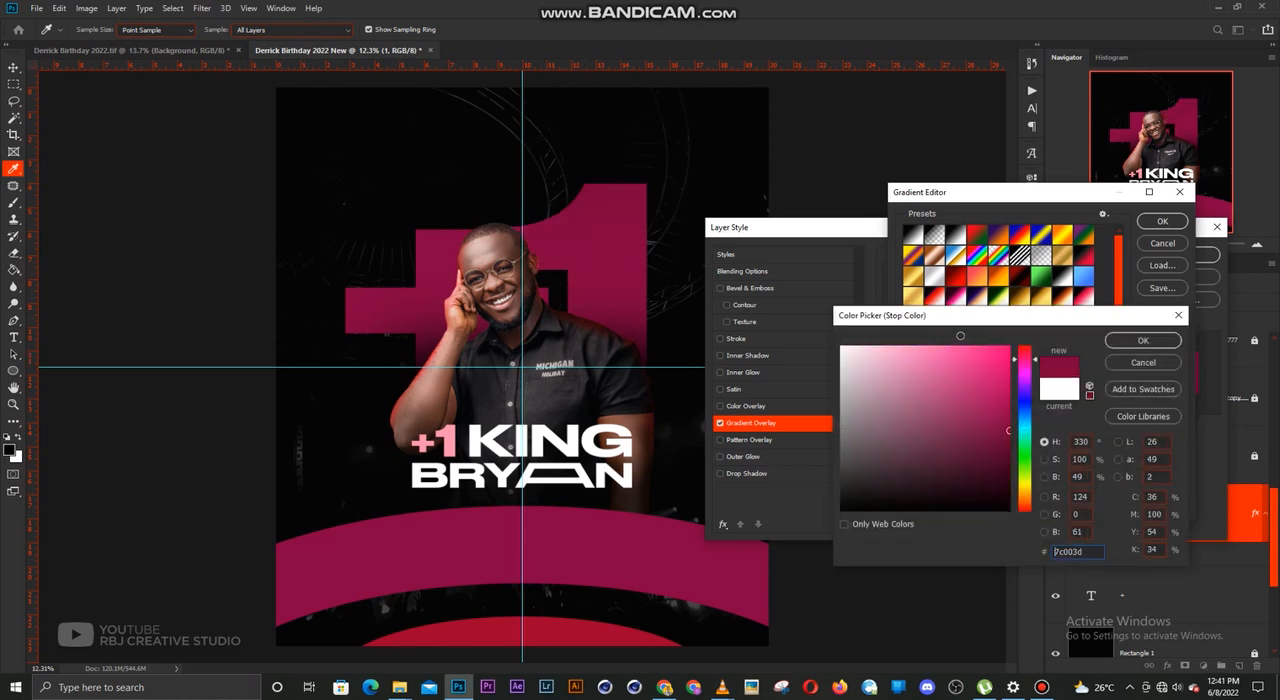
click(950, 353)
click(1143, 340)
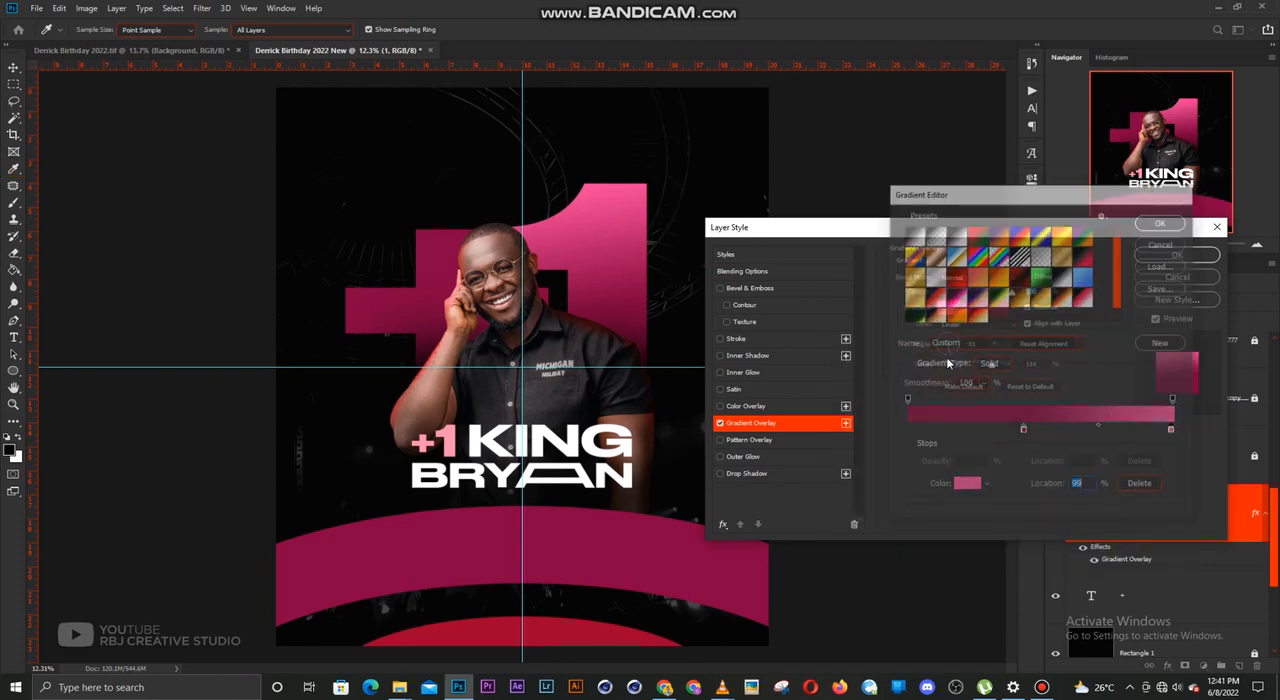
click(1162, 220)
click(1211, 255)
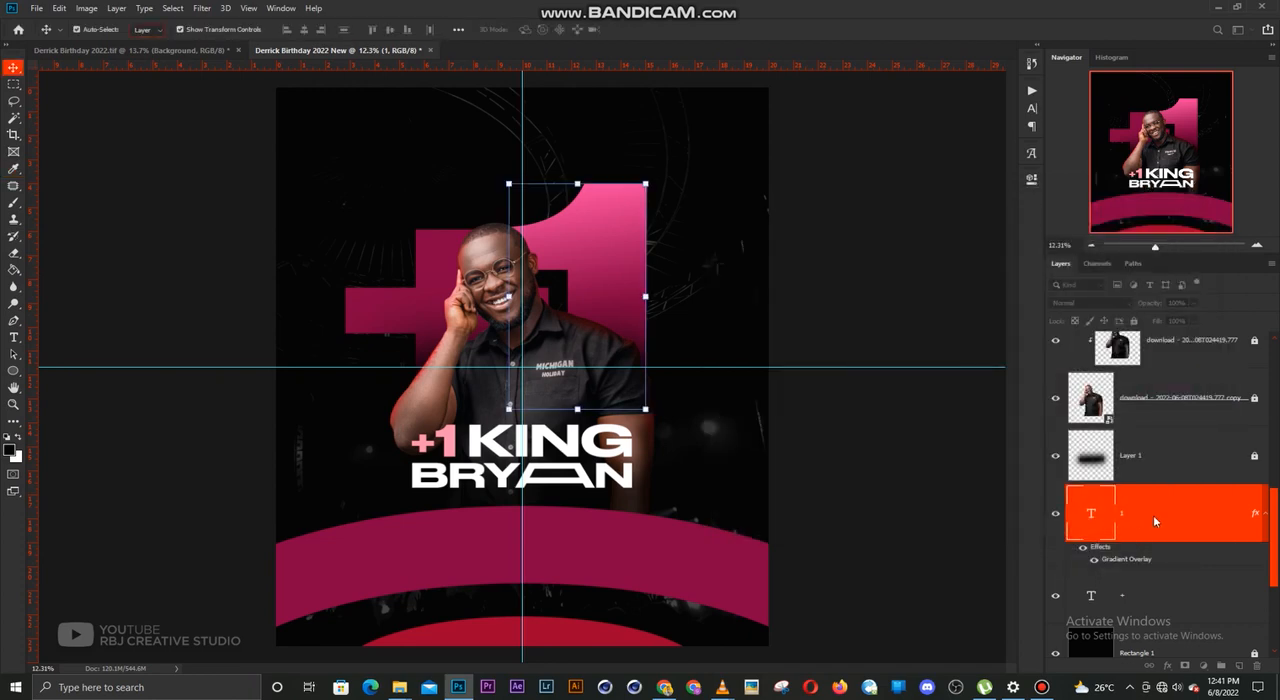
Copy the large "1" layer's style and paste it onto the large "+" layer
right_click(1153, 515)
click(1024, 520)
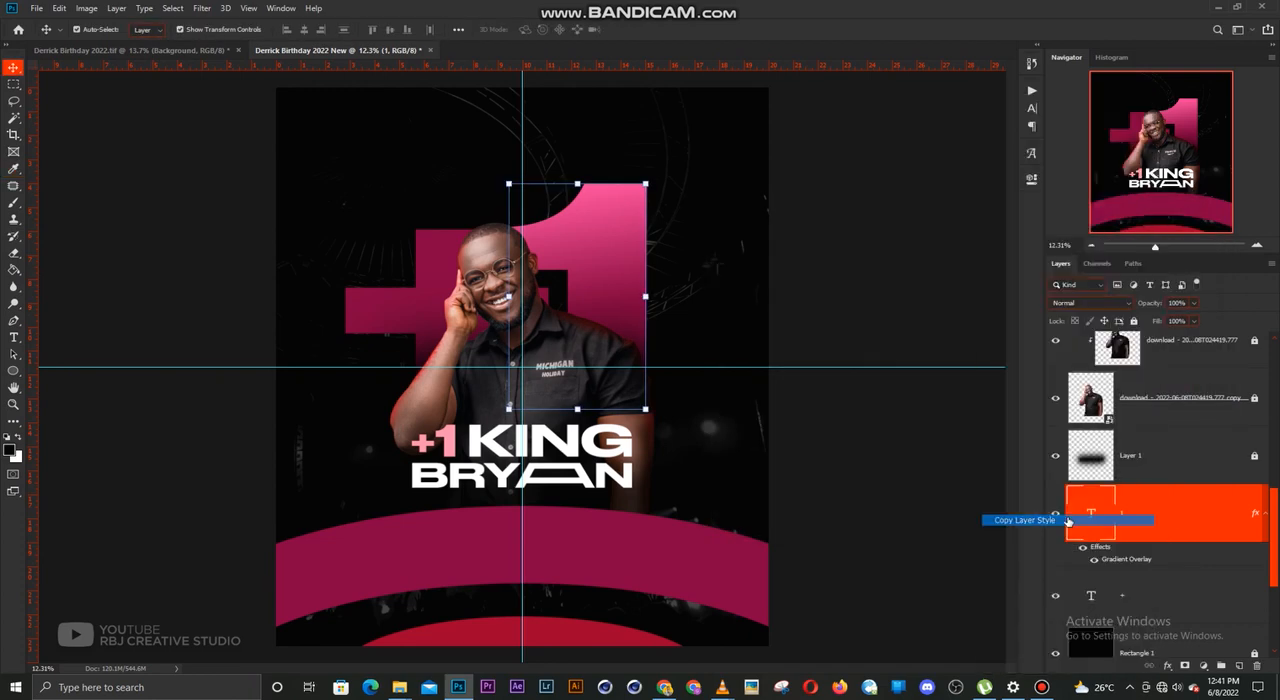
right_click(1137, 595)
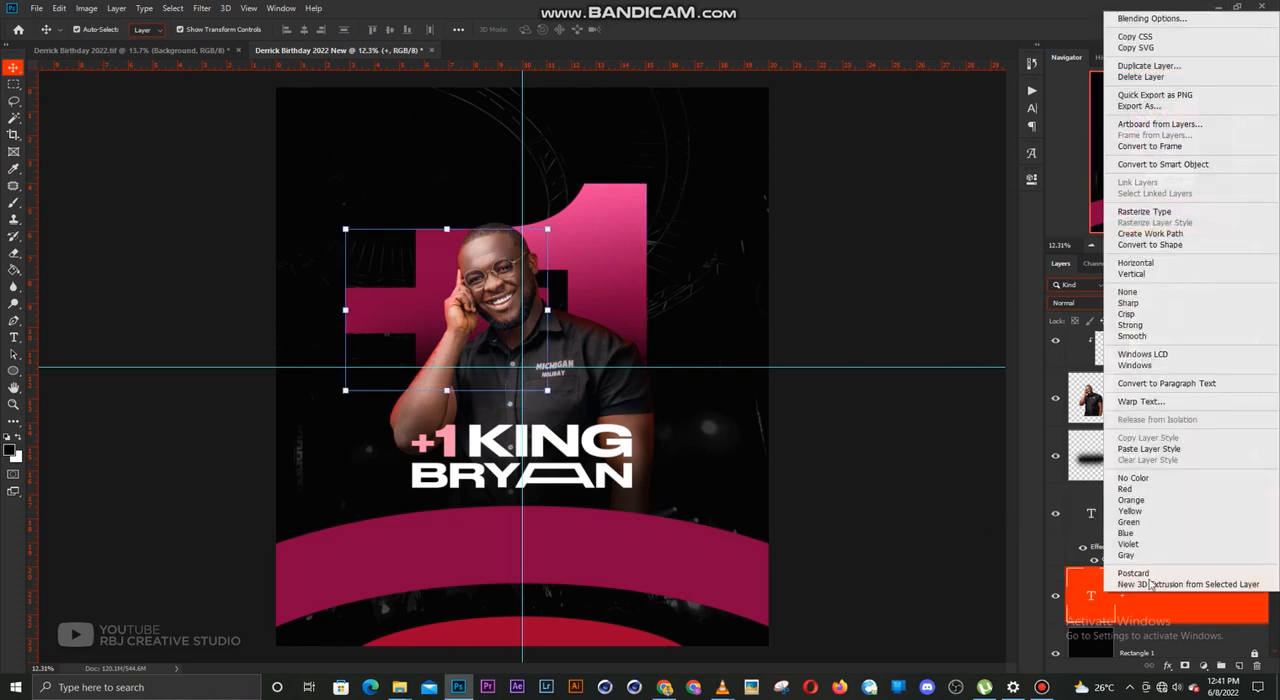
click(1163, 452)
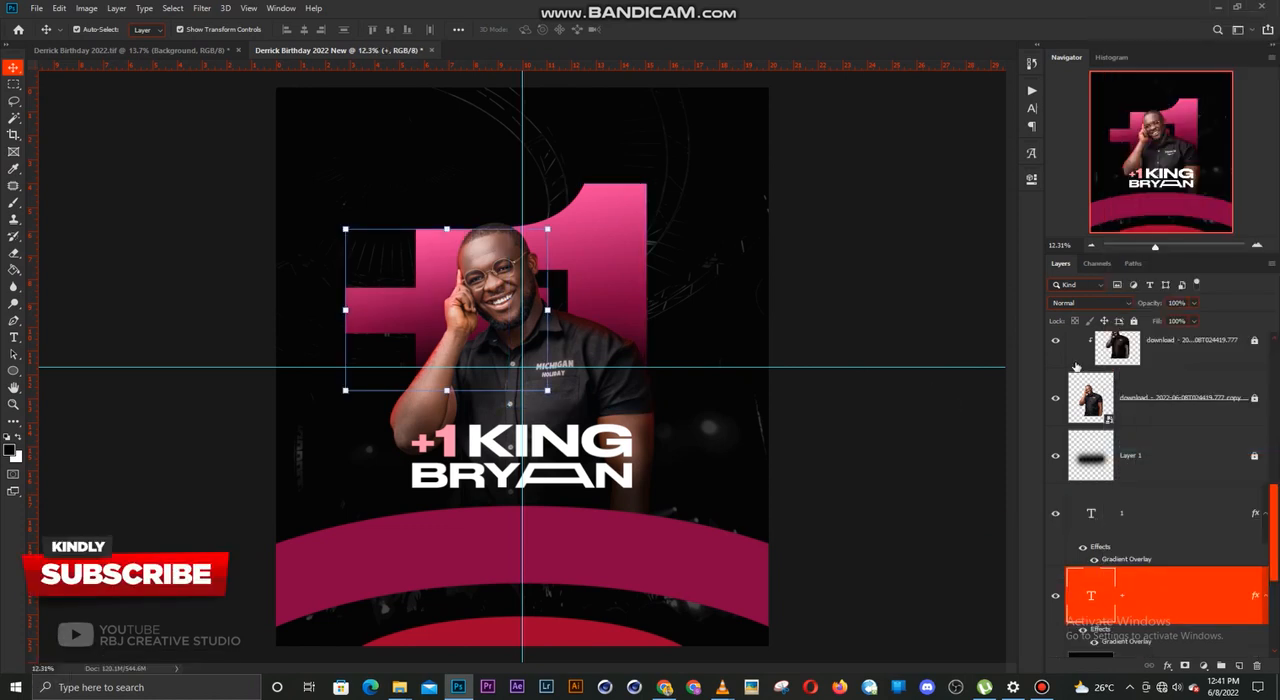
Lock the large "+" and "1" text layers and clear the layer selection
click(1135, 322)
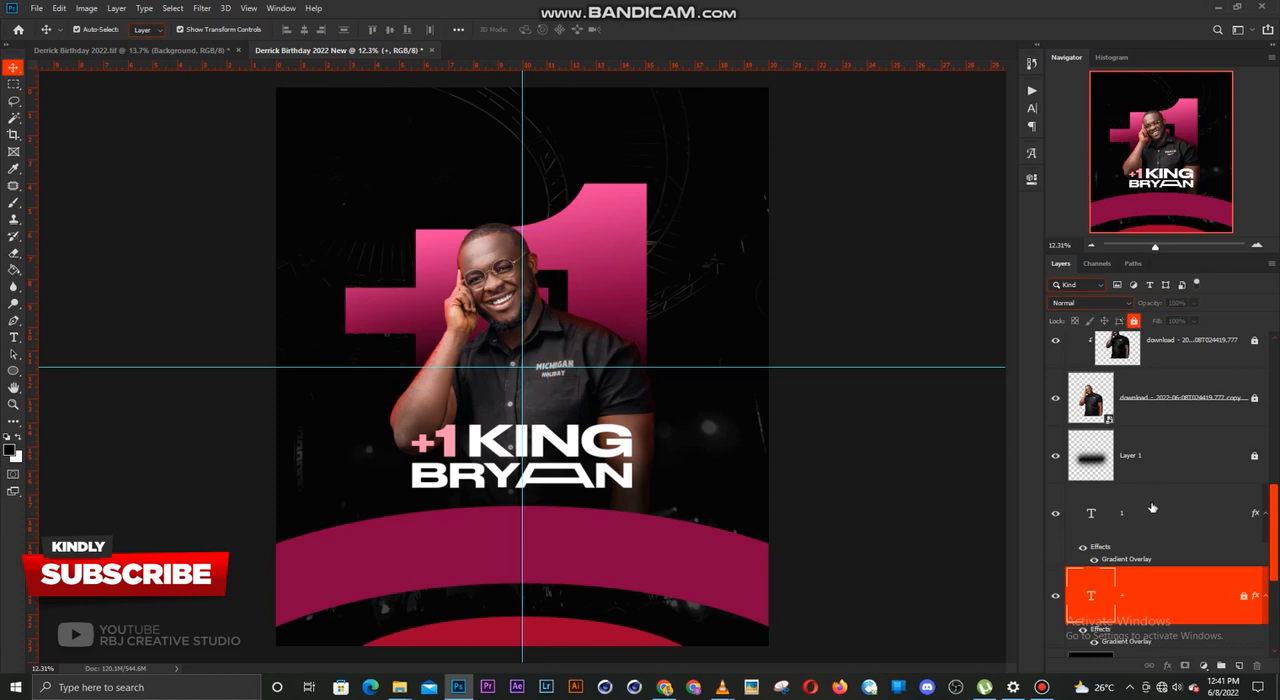
click(1153, 509)
click(1135, 321)
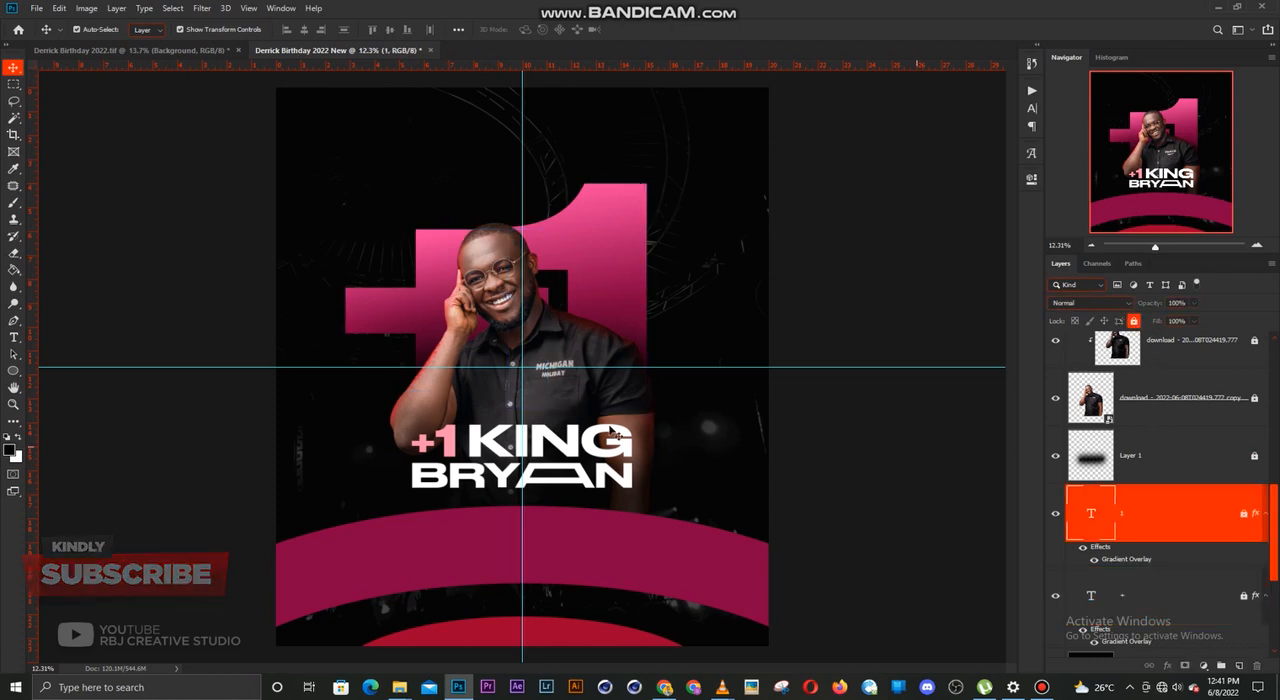
click(964, 424)
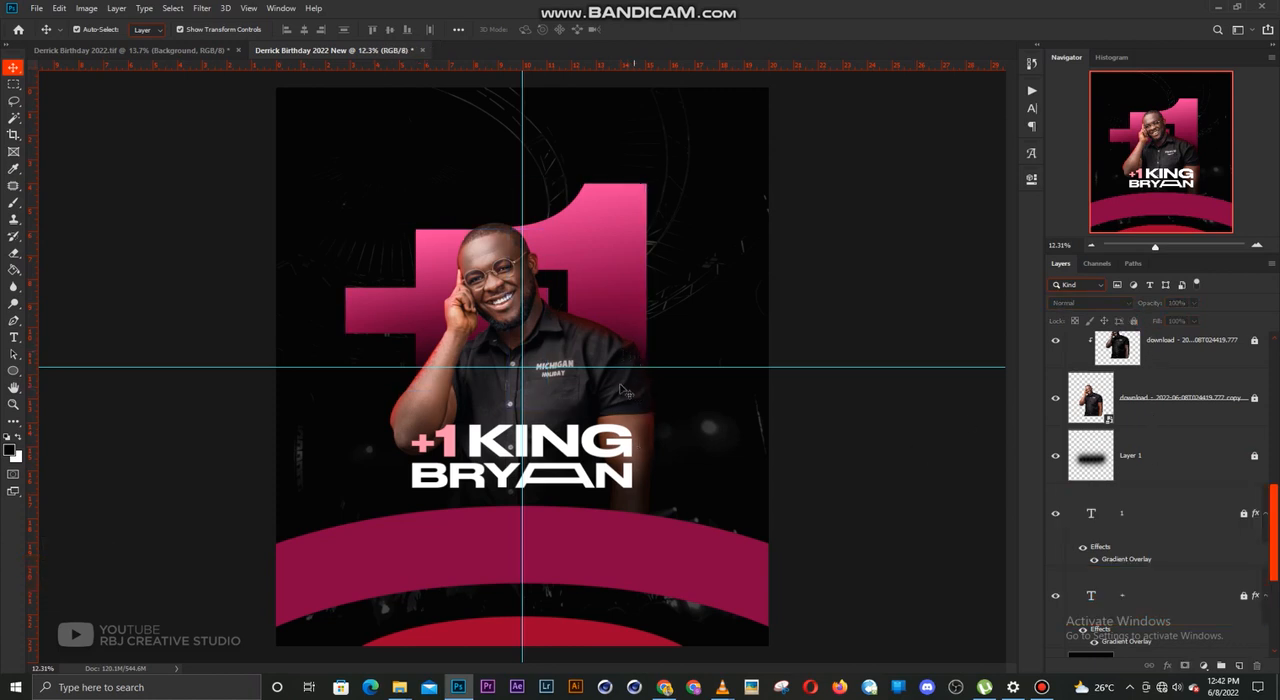
click(605, 478)
drag(605, 478, 495, 538)
key(Return)
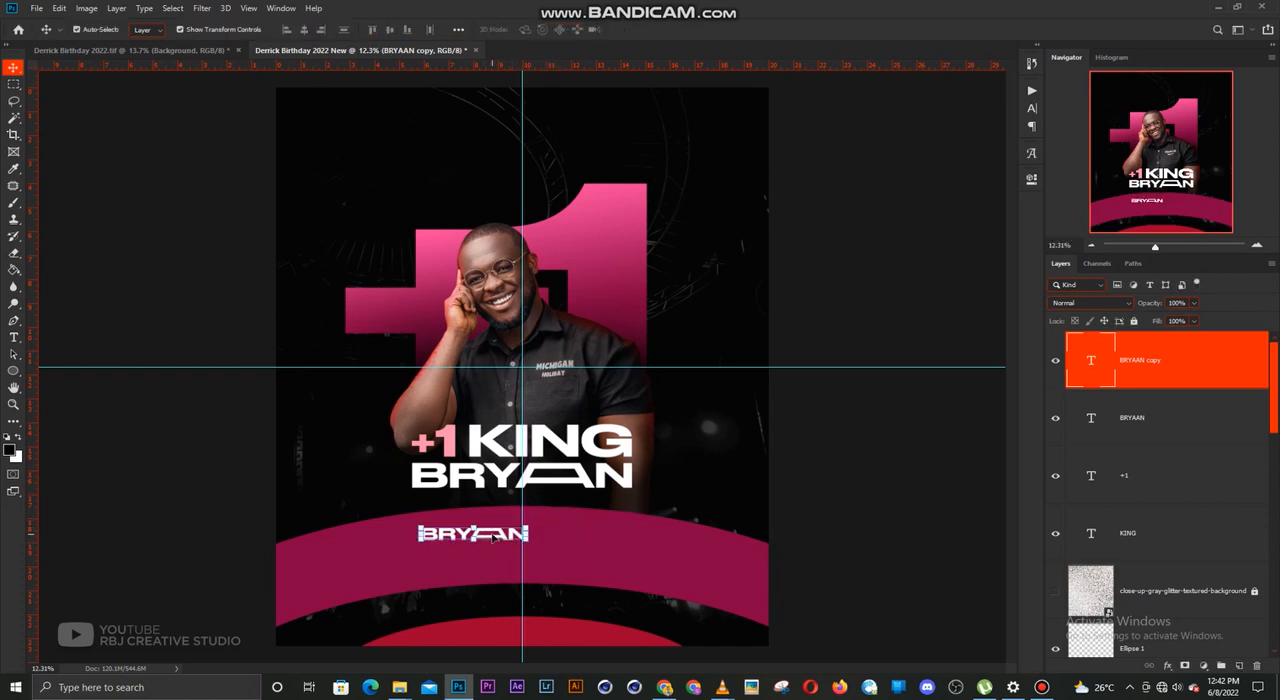
key(Delete)
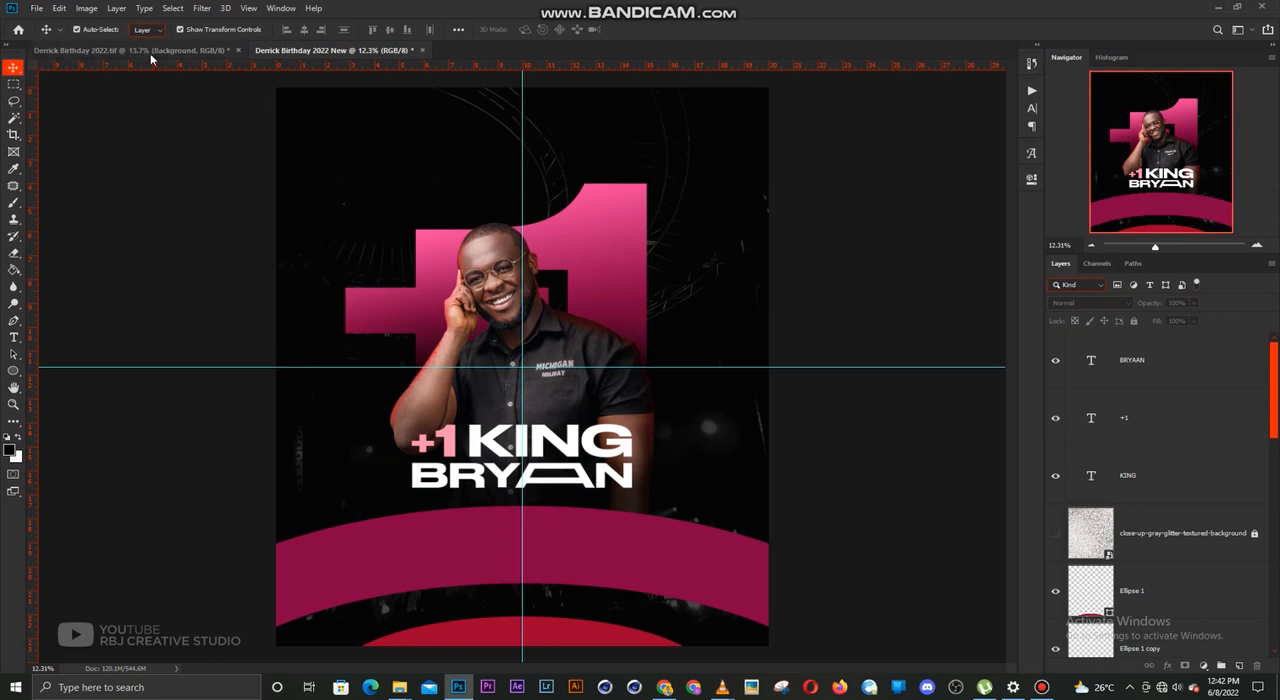
Bring the three-line "Don't get weirded out about growing older" message from the other birthday document onto the upper magenta curve
click(150, 50)
click(478, 563)
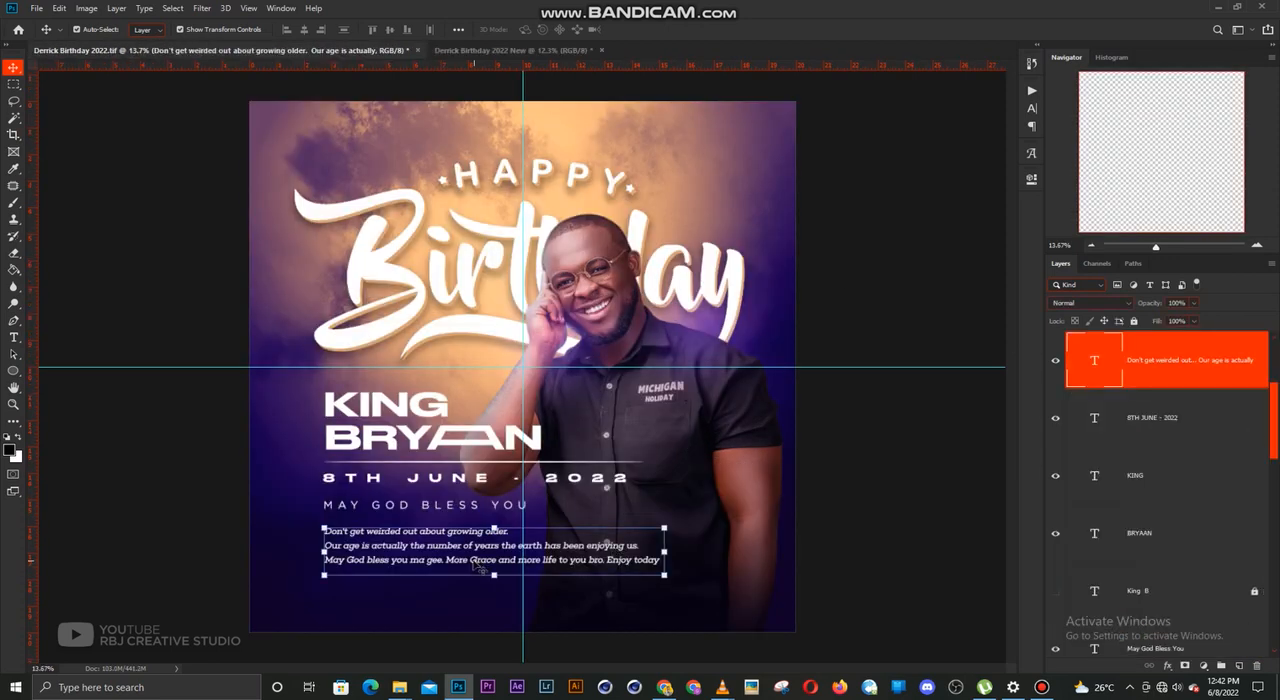
drag(478, 563, 556, 540)
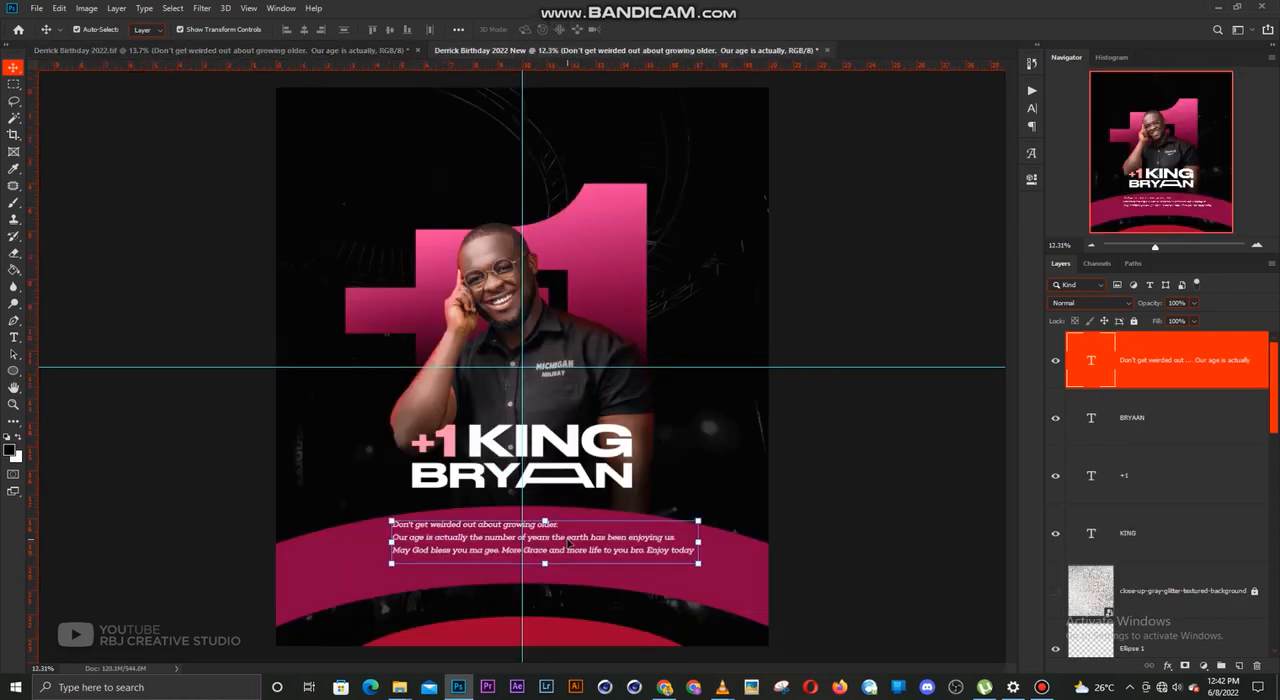
Centre-align the three-line message and position it on the vertical guide within the upper magenta curve
key(t)
click(562, 537)
key(ctrl+a)
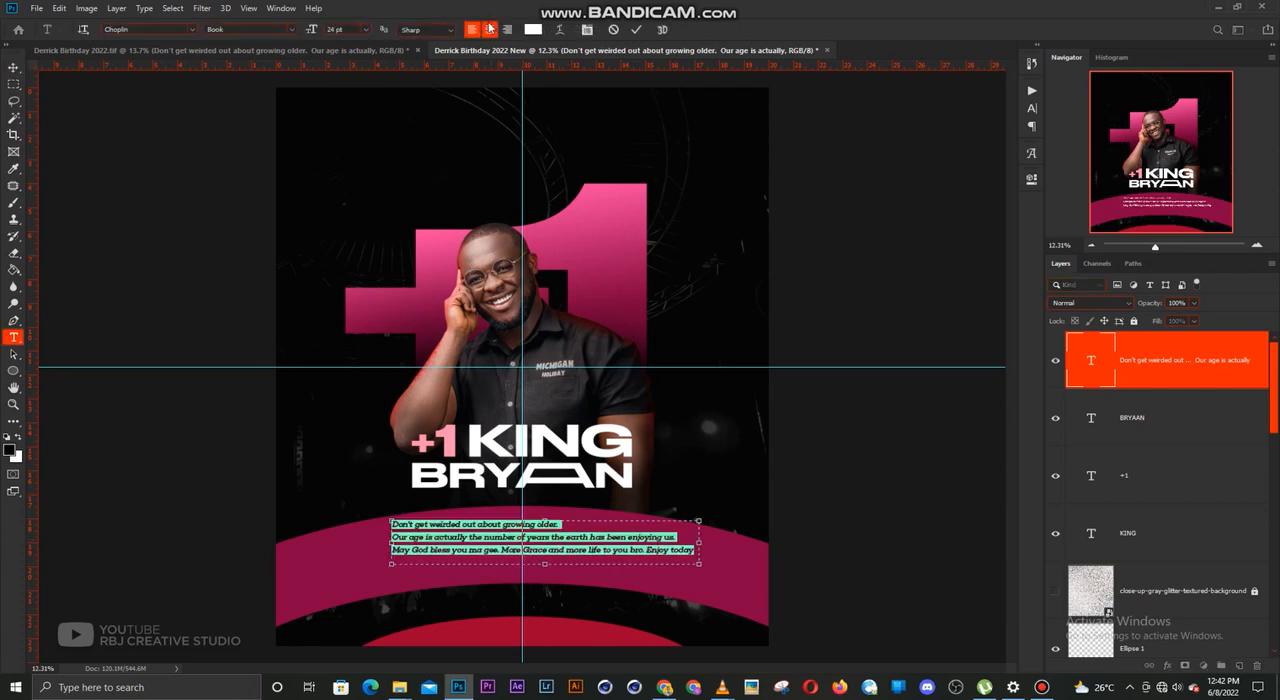
click(489, 28)
key(ctrl+Return)
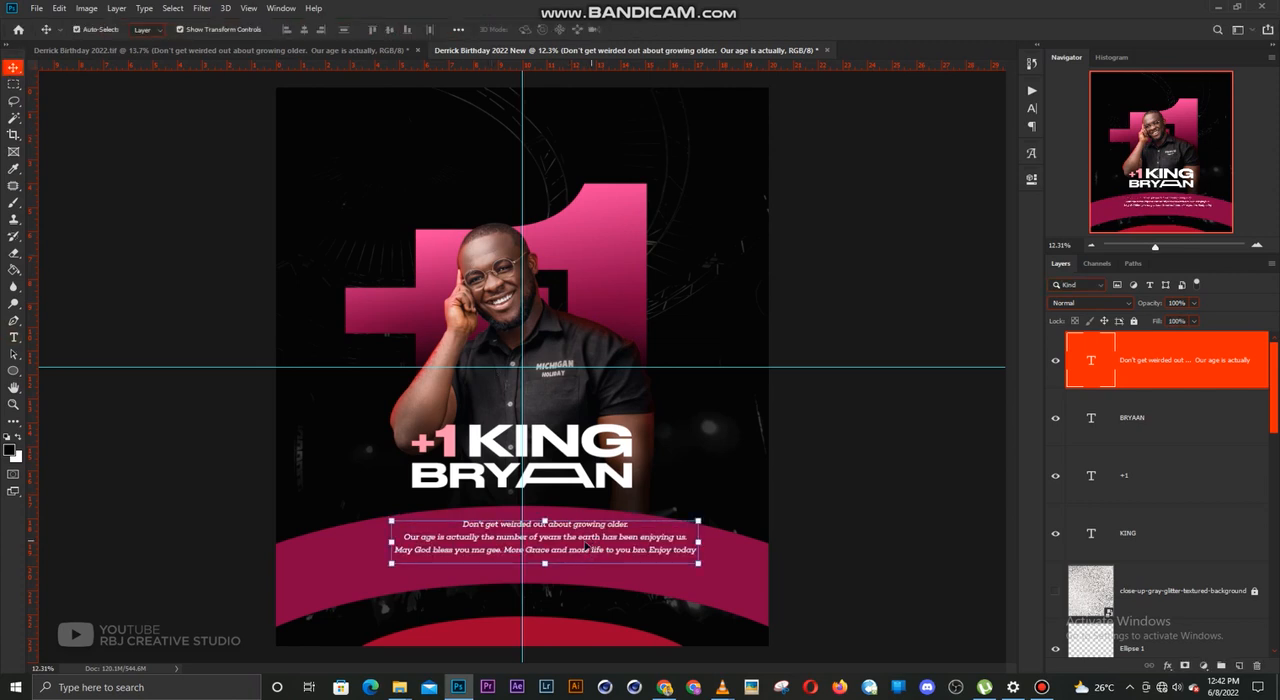
drag(588, 545, 572, 547)
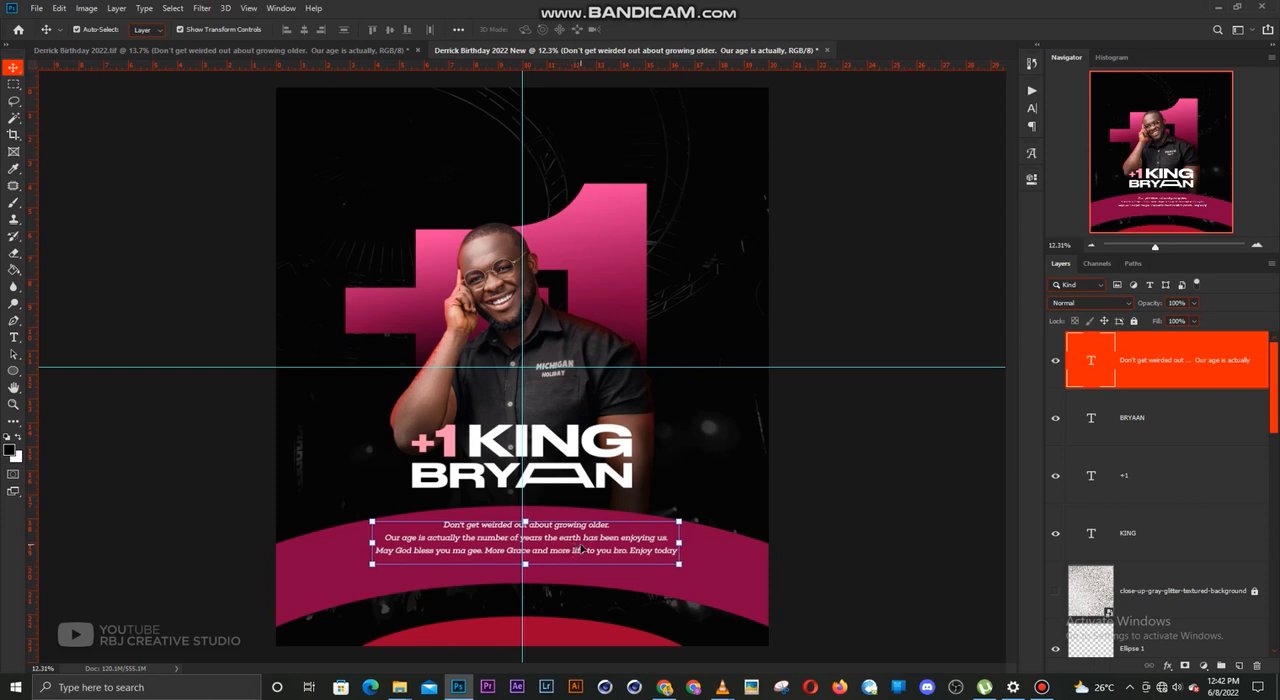
drag(581, 549, 578, 552)
Set the message text's Choplin font style to Light and deselect the layer
double_click(578, 552)
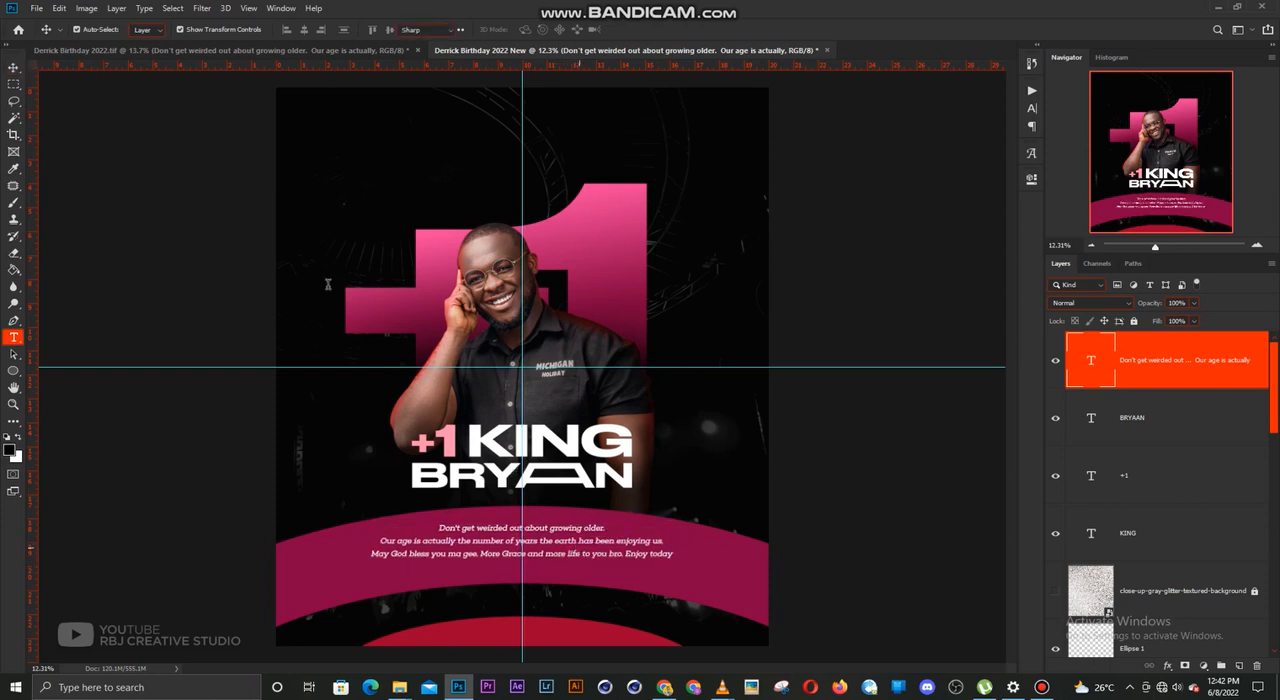
click(195, 30)
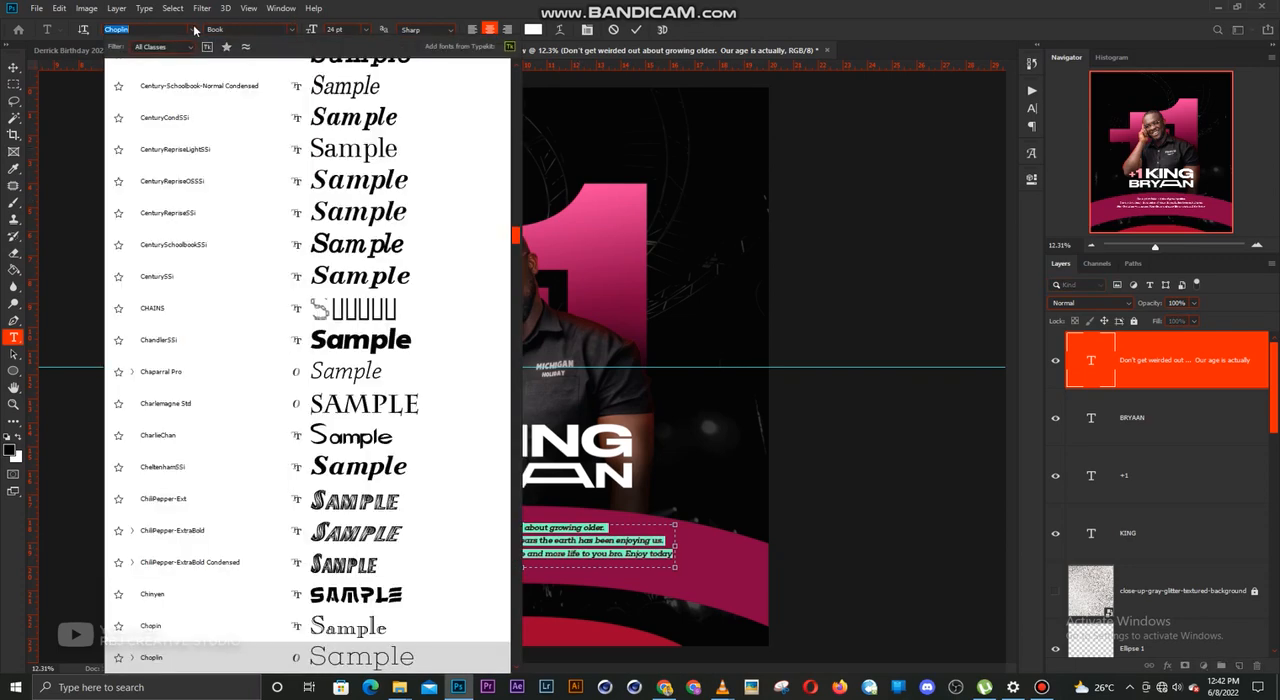
click(547, 5)
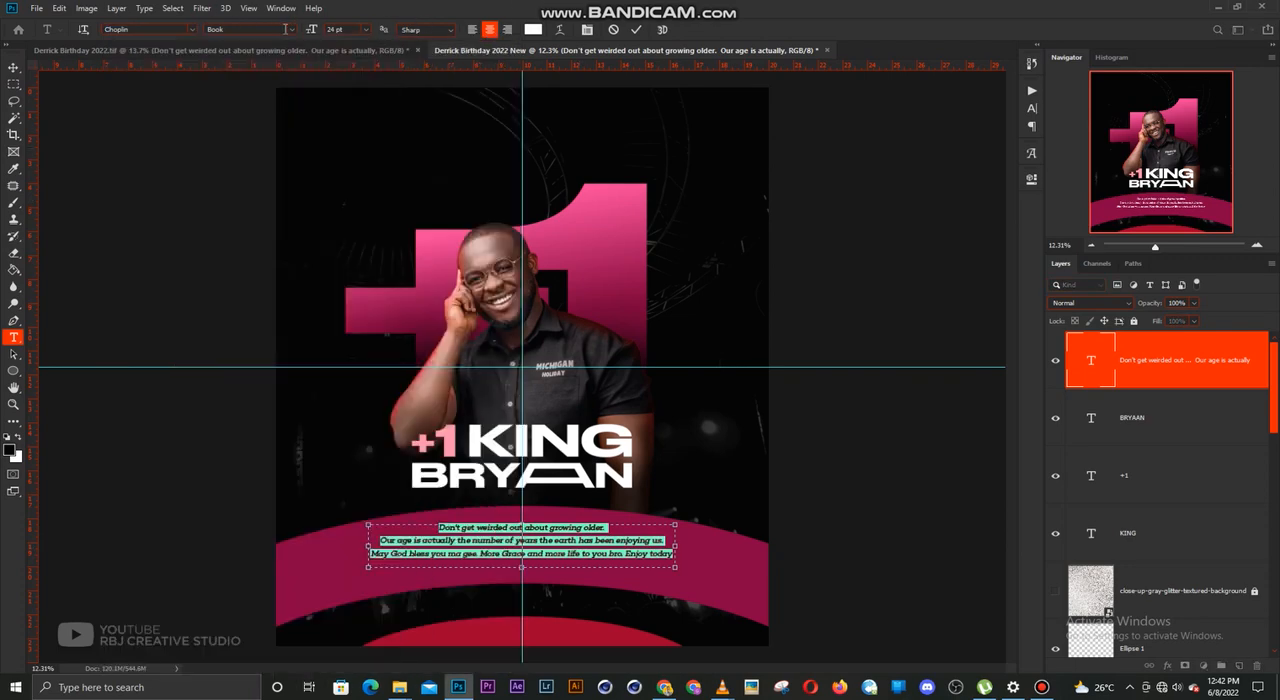
click(287, 29)
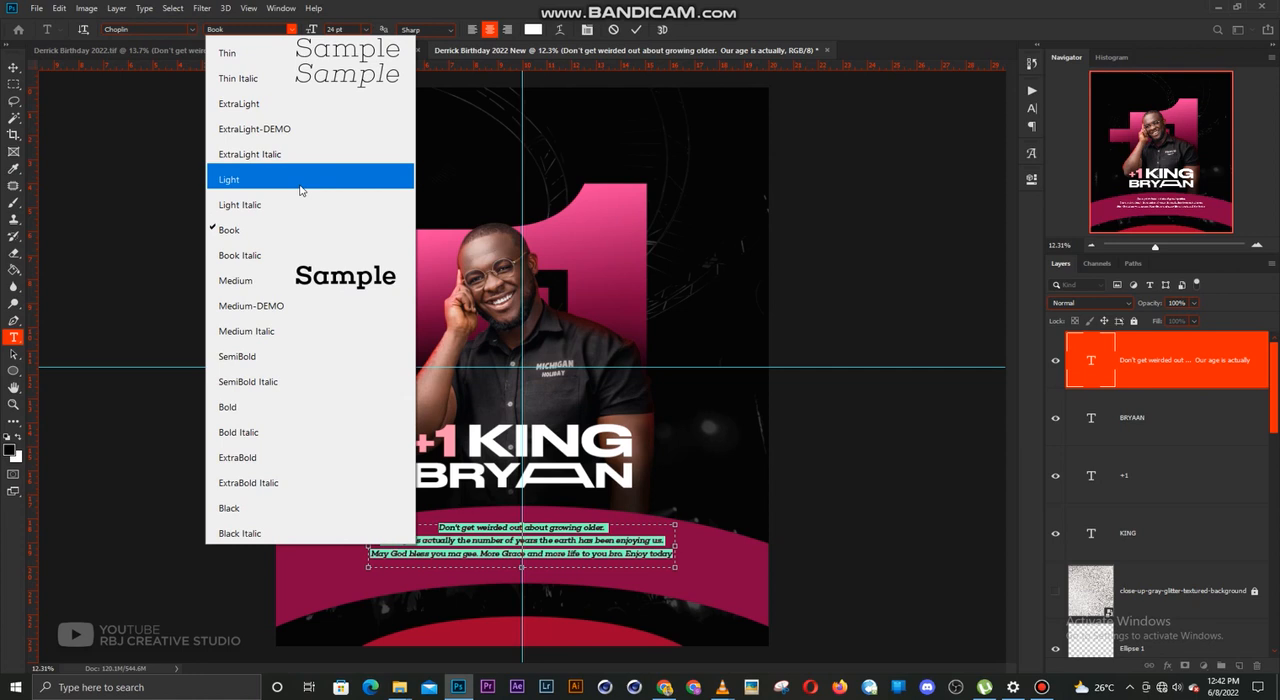
click(302, 189)
key(ctrl+Return)
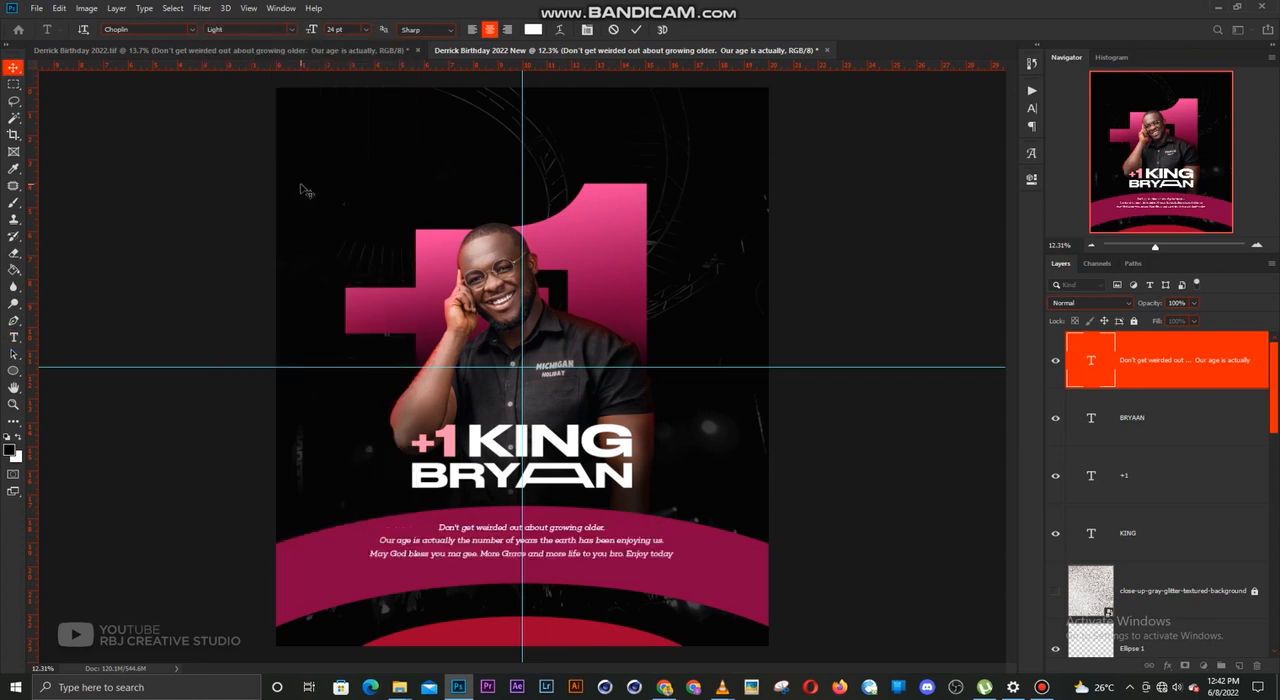
click(698, 383)
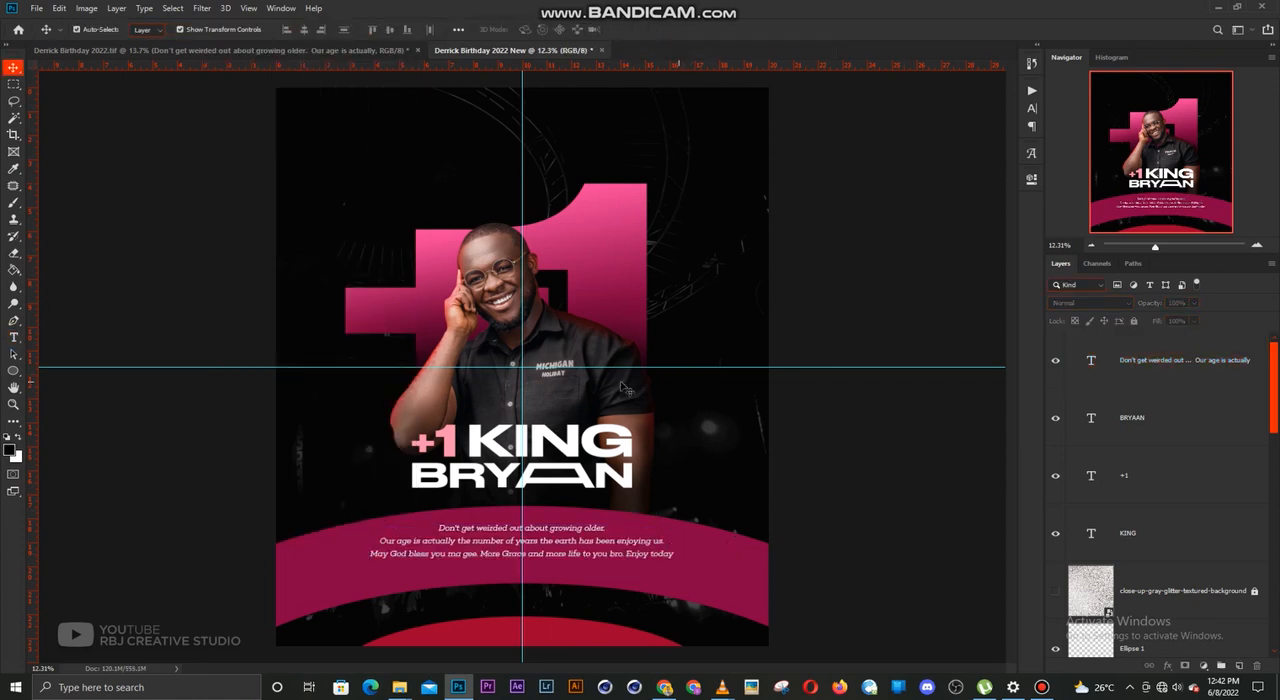
Select the three-line message layer on the upper magenta curve
scroll(550, 440, down, 1)
scroll(578, 442, up, 1)
scroll(592, 400, down, 1)
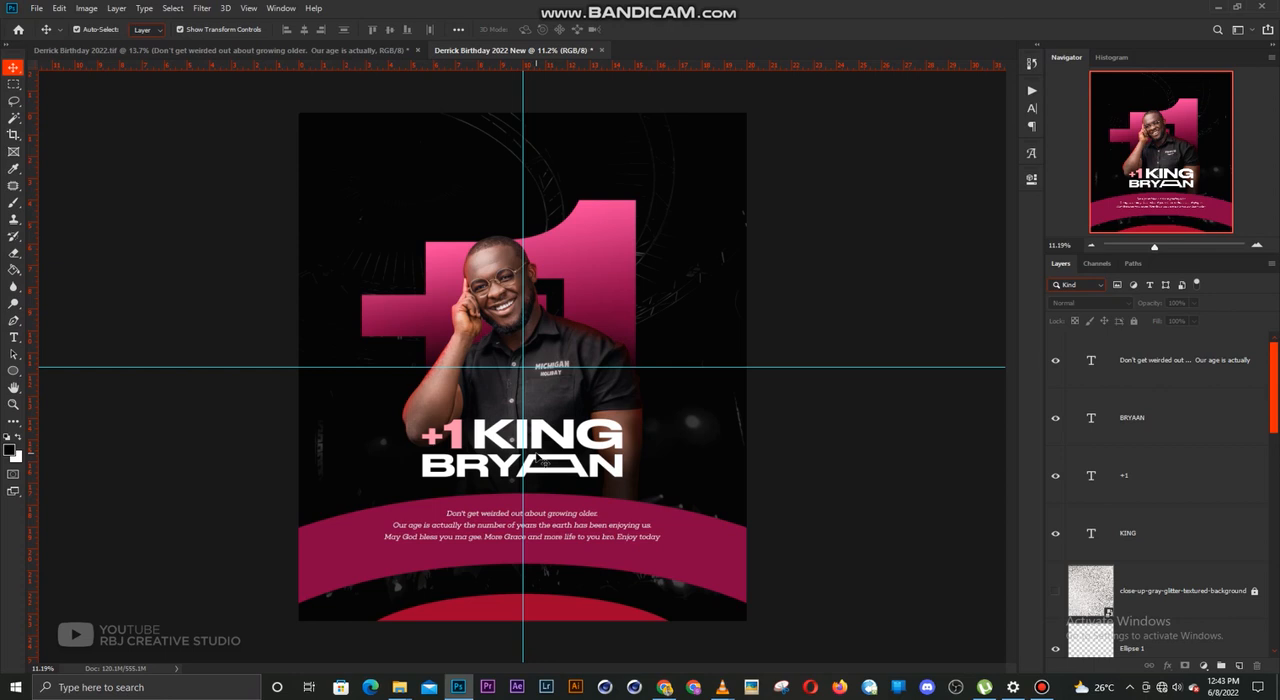
drag(579, 524, 577, 524)
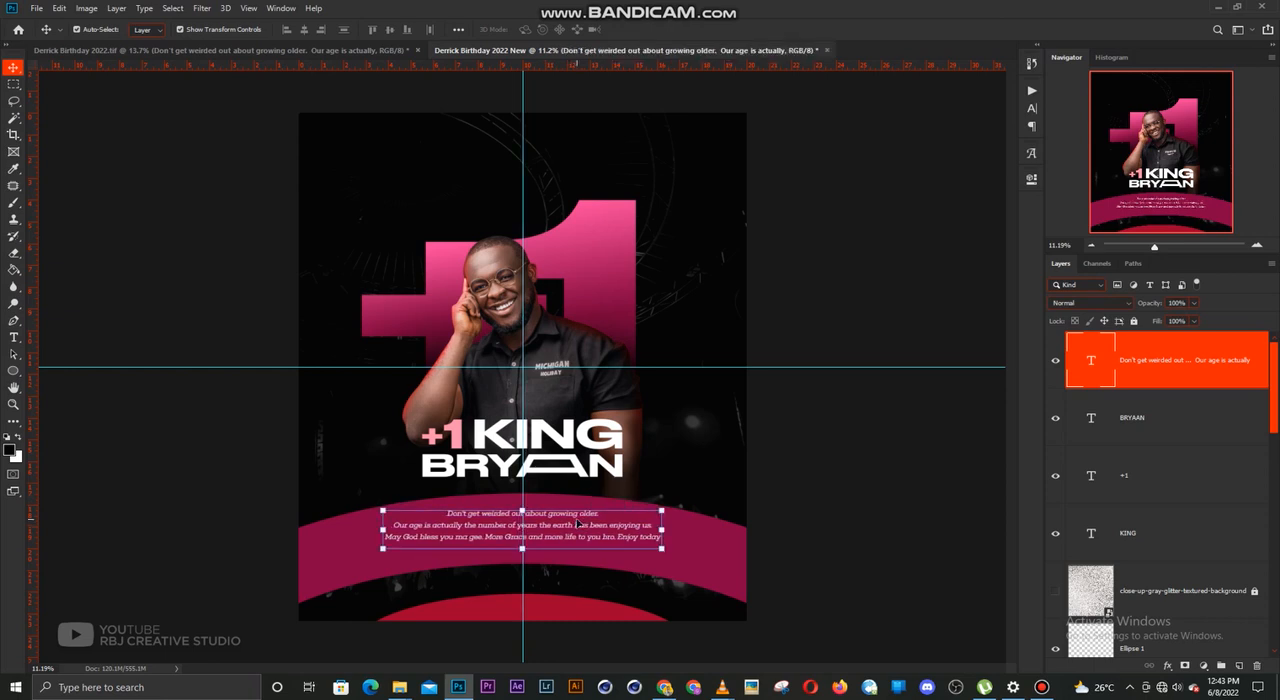